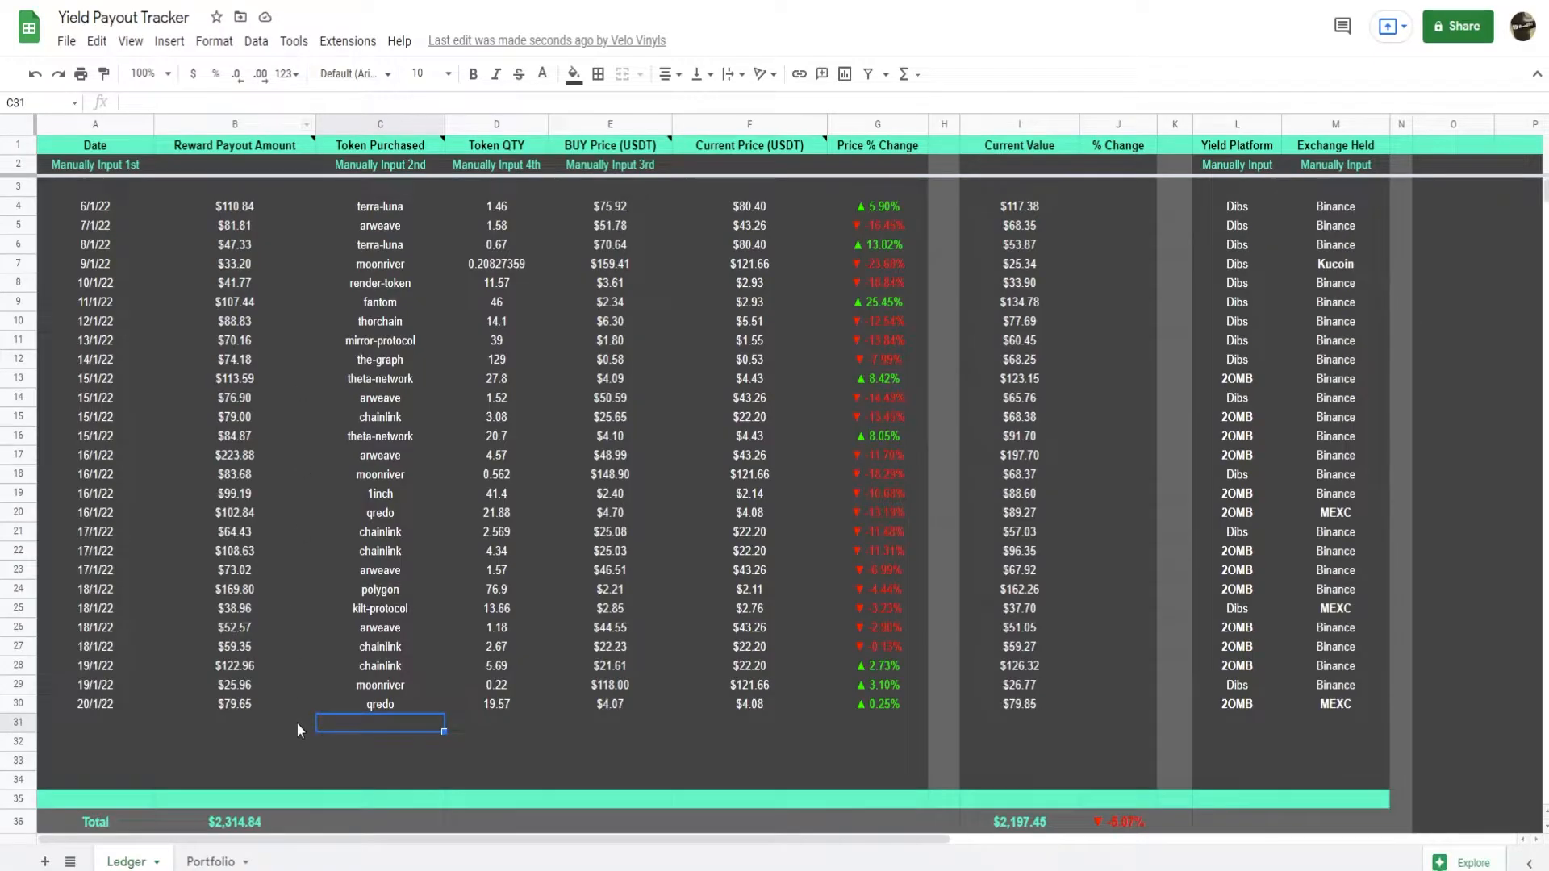
Inspect the latest Ledger entry's buy price, current price, price change, current value and yield platform cells in row 30.
{"action": "left_click", "coordinate": [406, 746]}
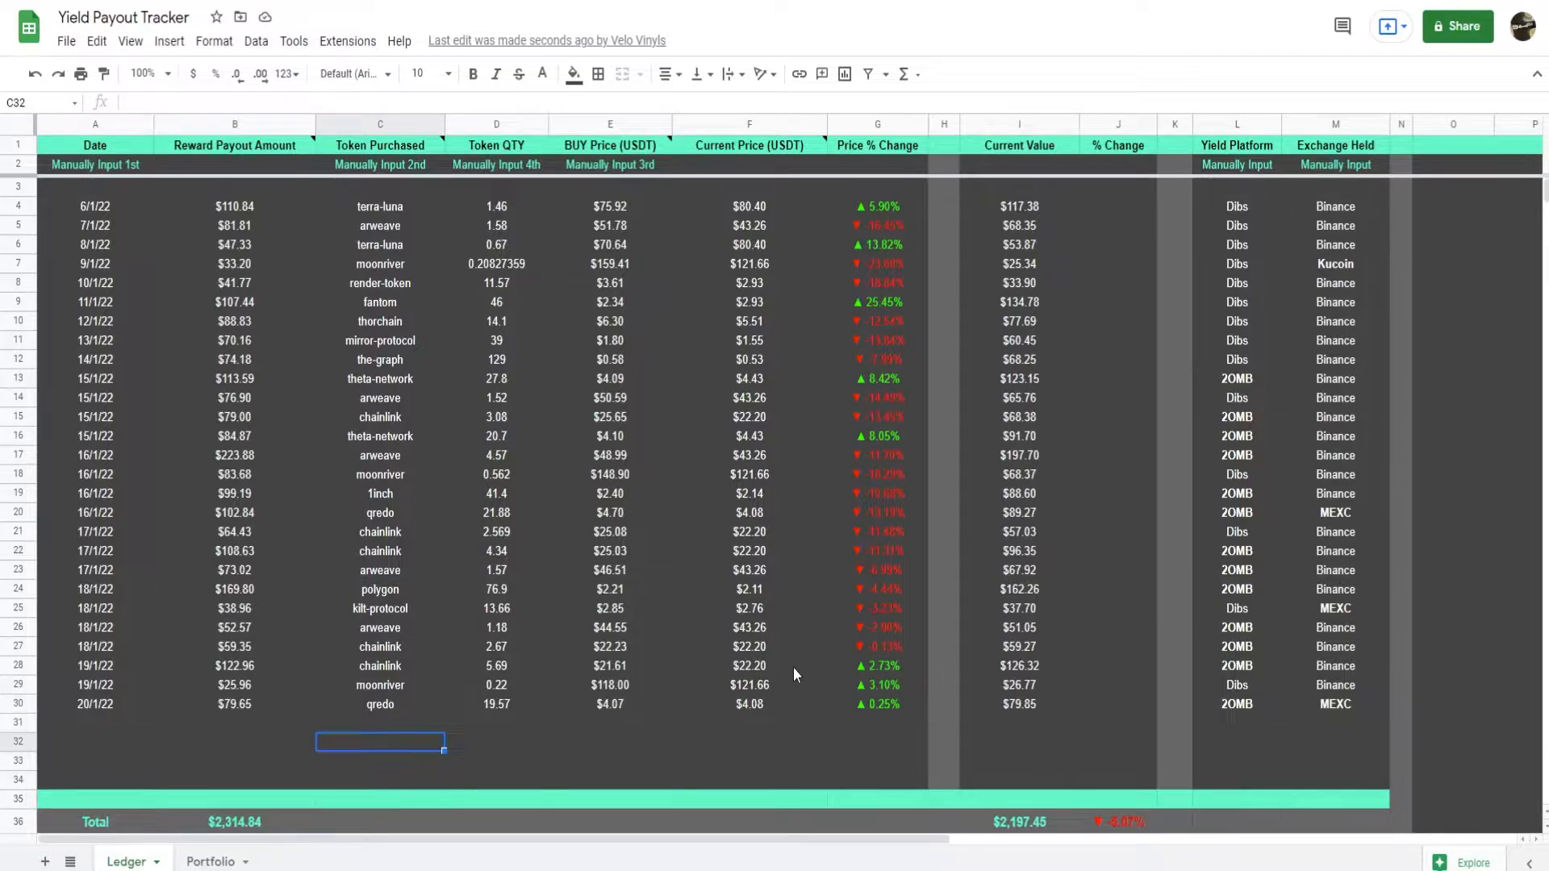
{"action": "left_click", "coordinate": [291, 761]}
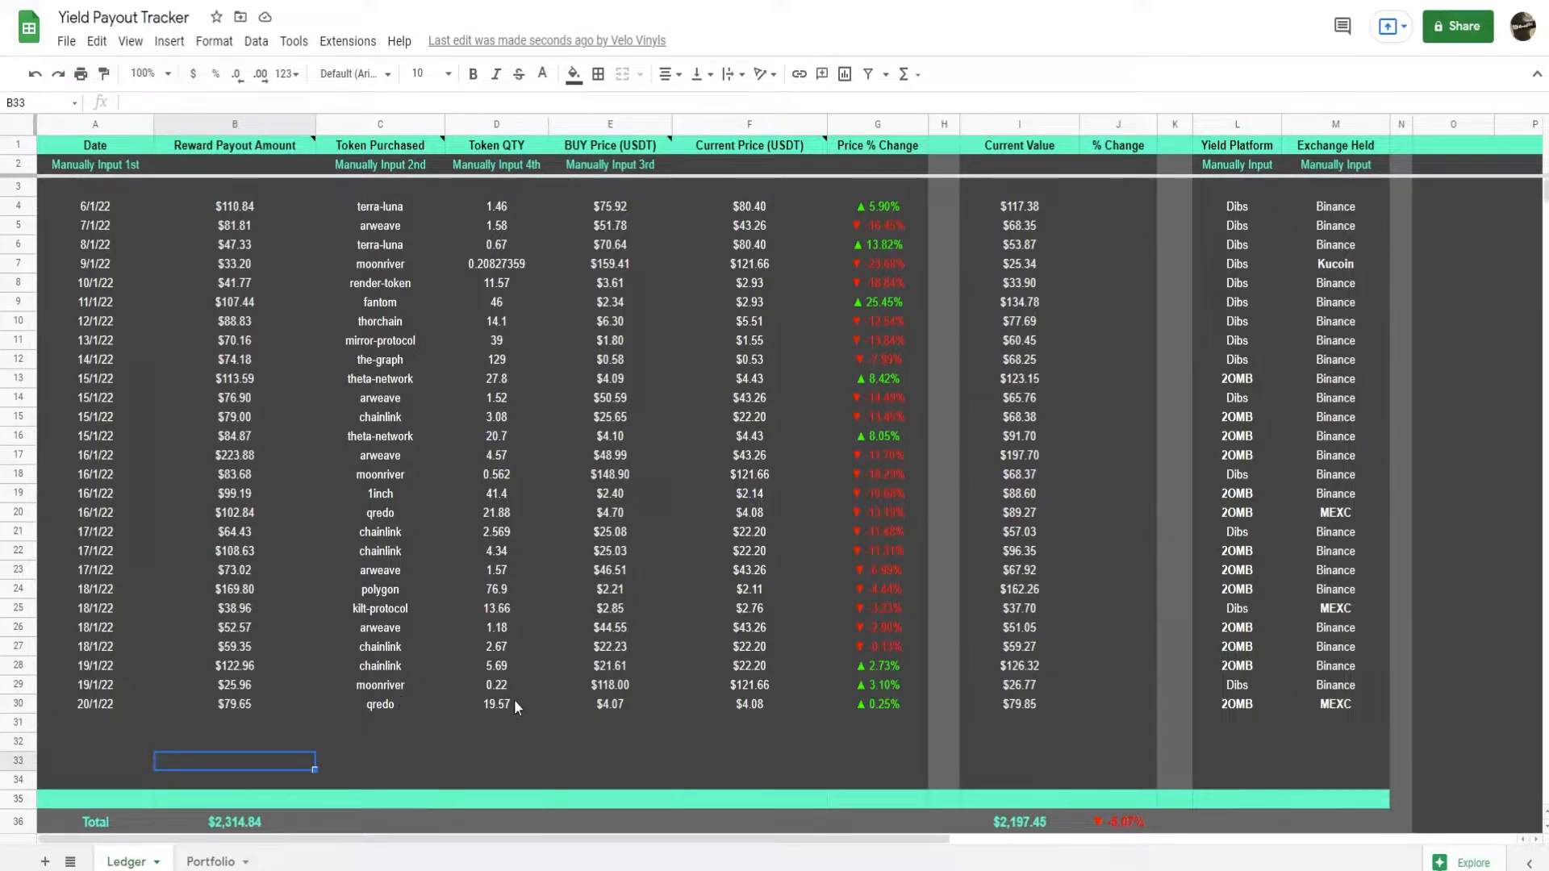
{"action": "left_click", "coordinate": [641, 708]}
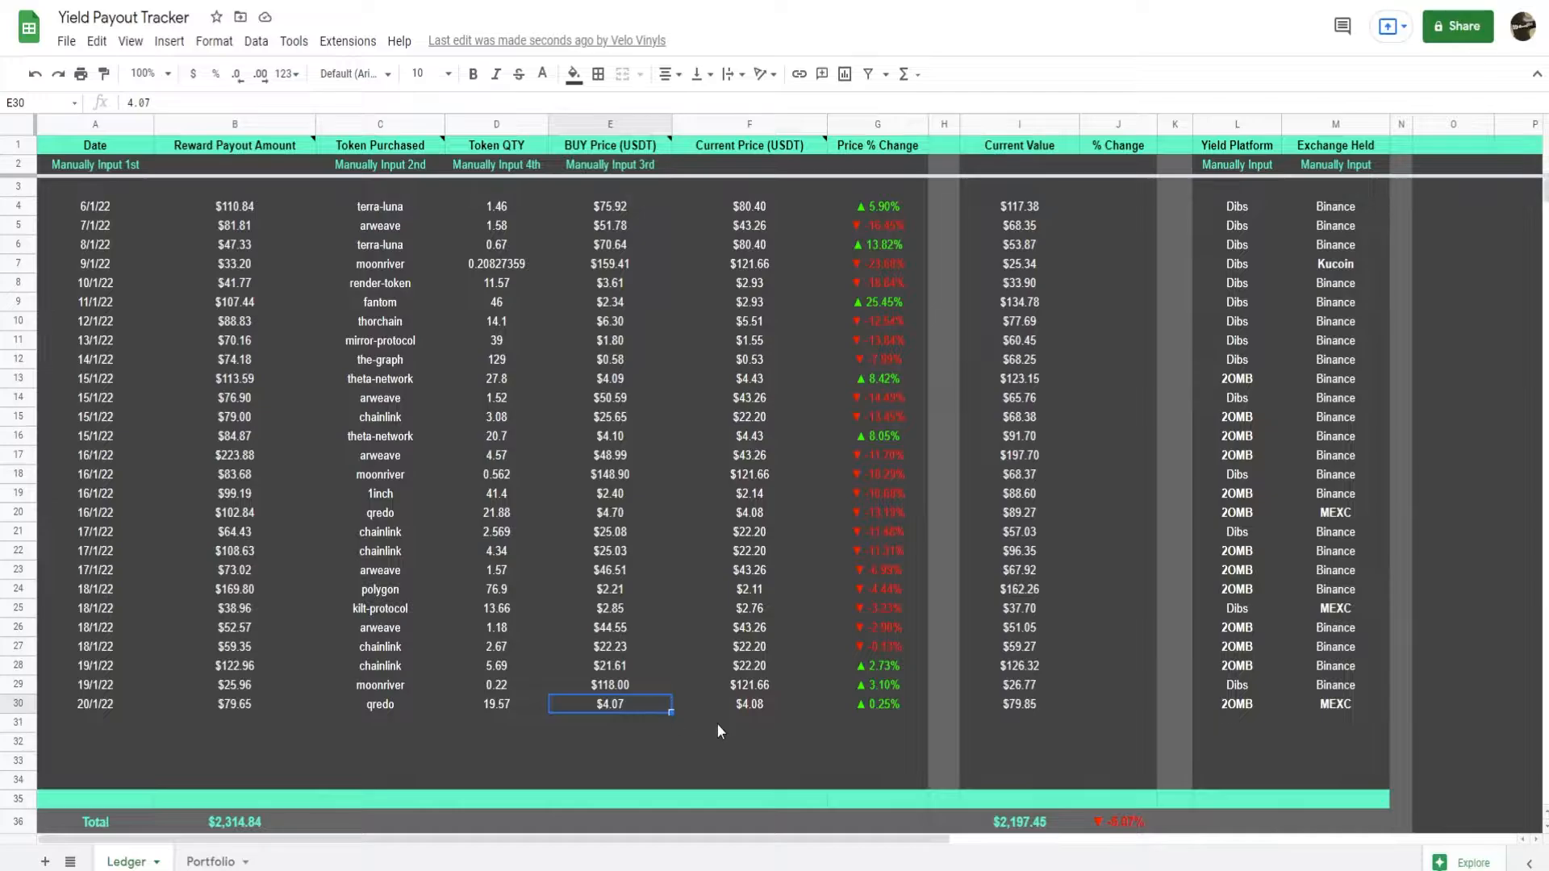
{"action": "left_click", "coordinate": [758, 710]}
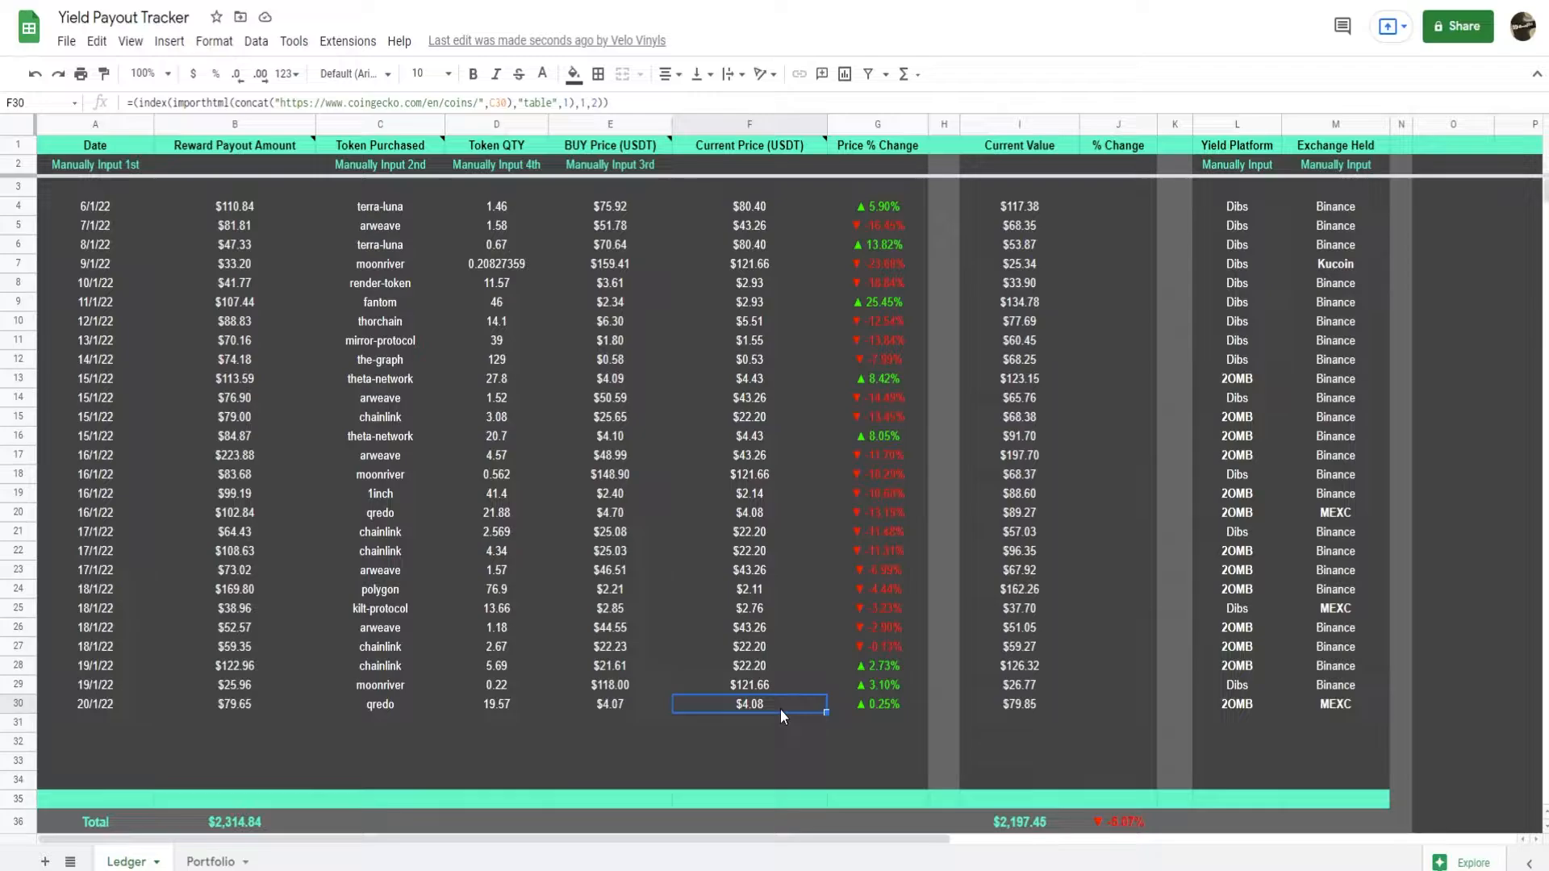
{"action": "left_click", "coordinate": [882, 705]}
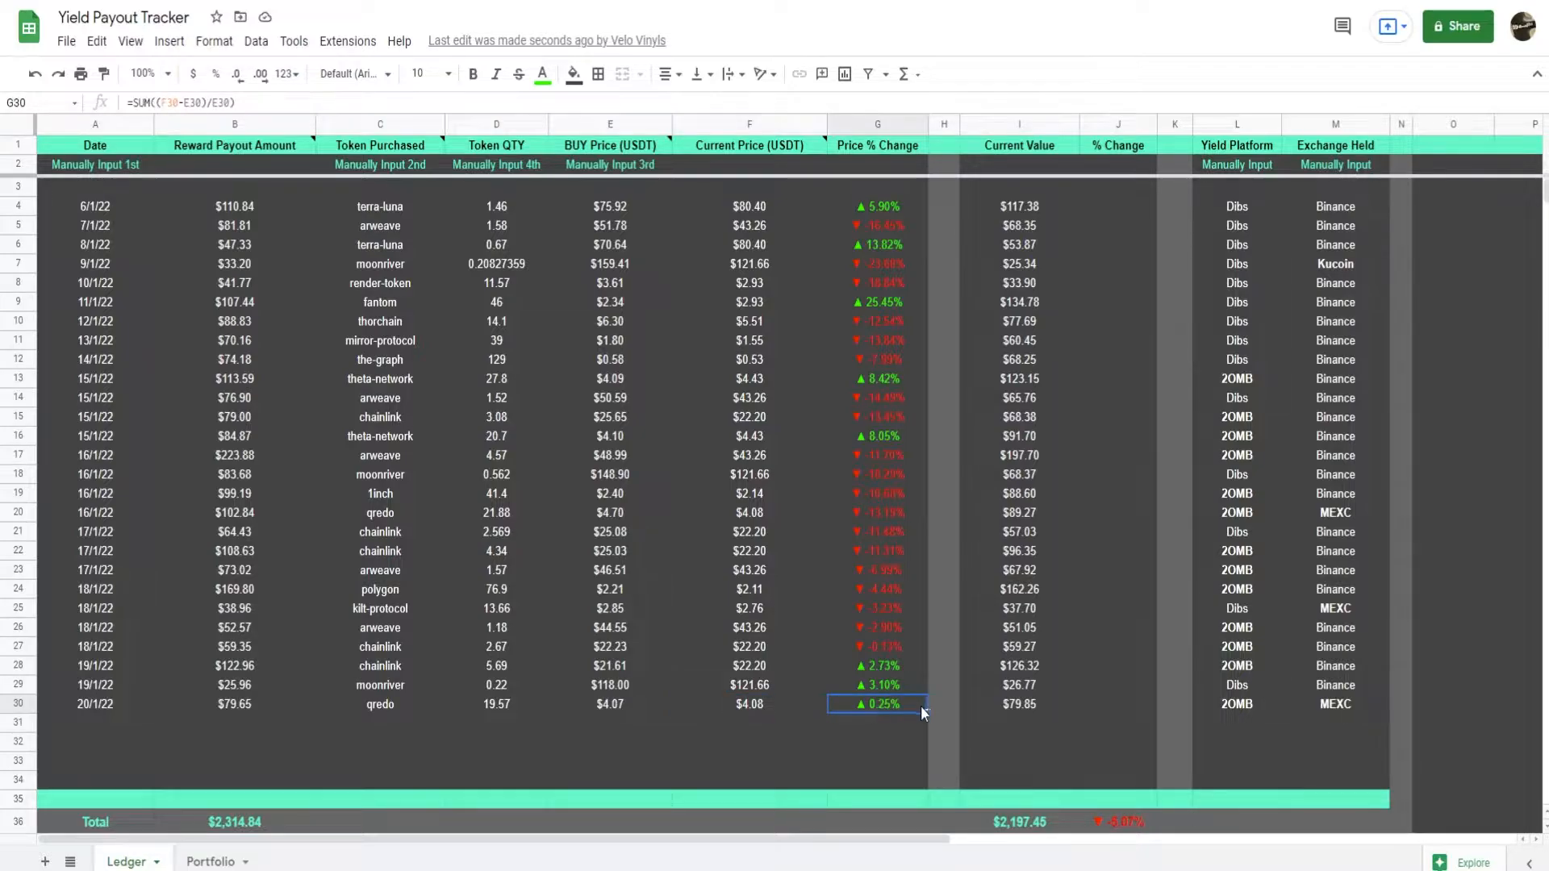
{"action": "left_click", "coordinate": [1019, 705]}
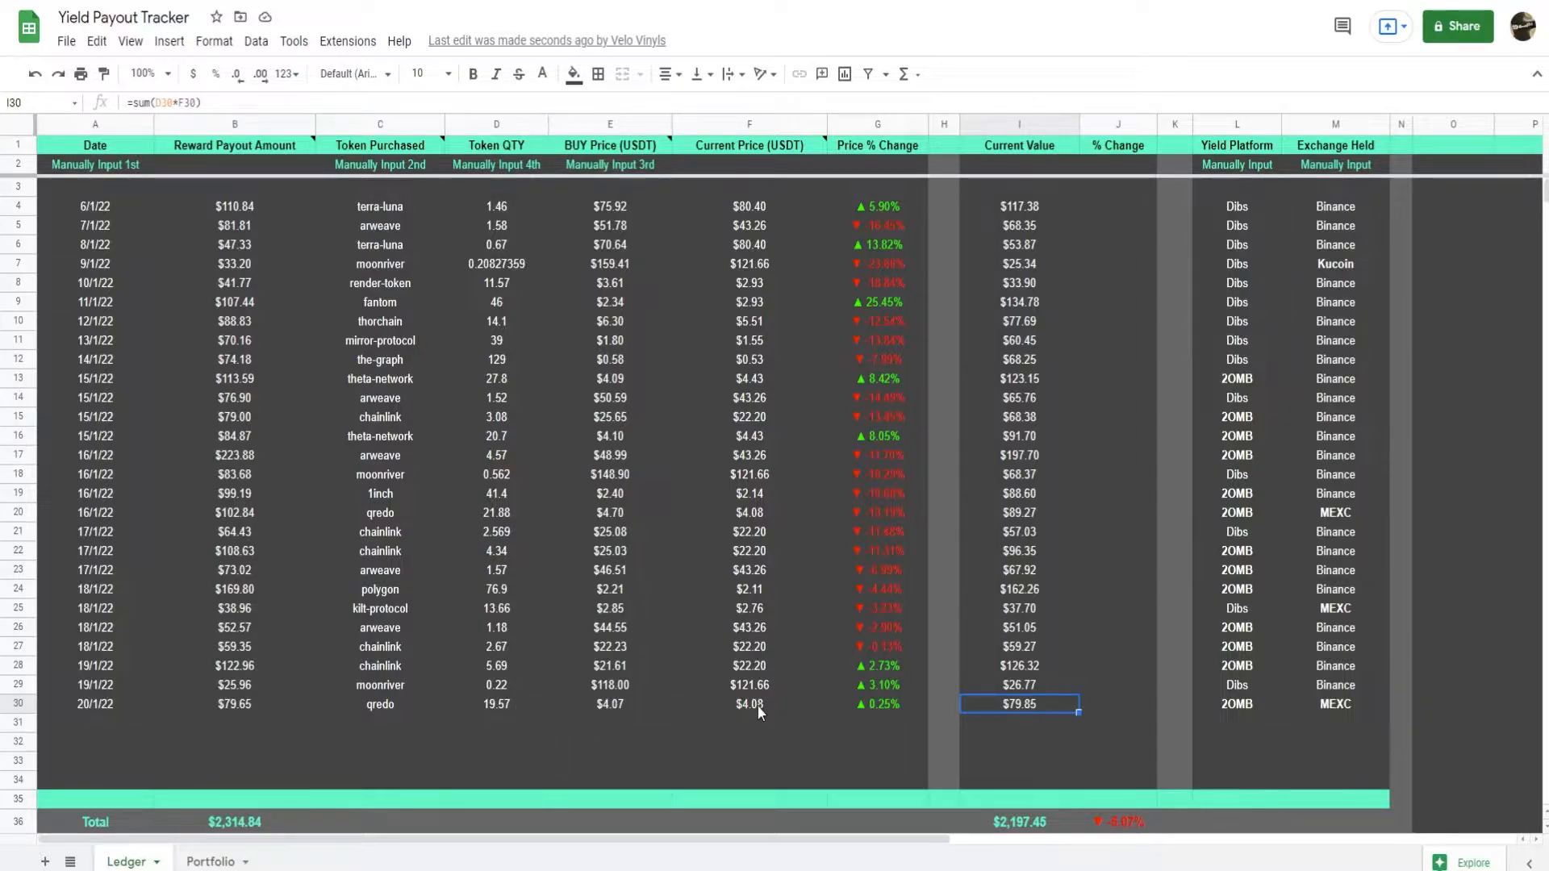
{"action": "left_click", "coordinate": [1220, 707]}
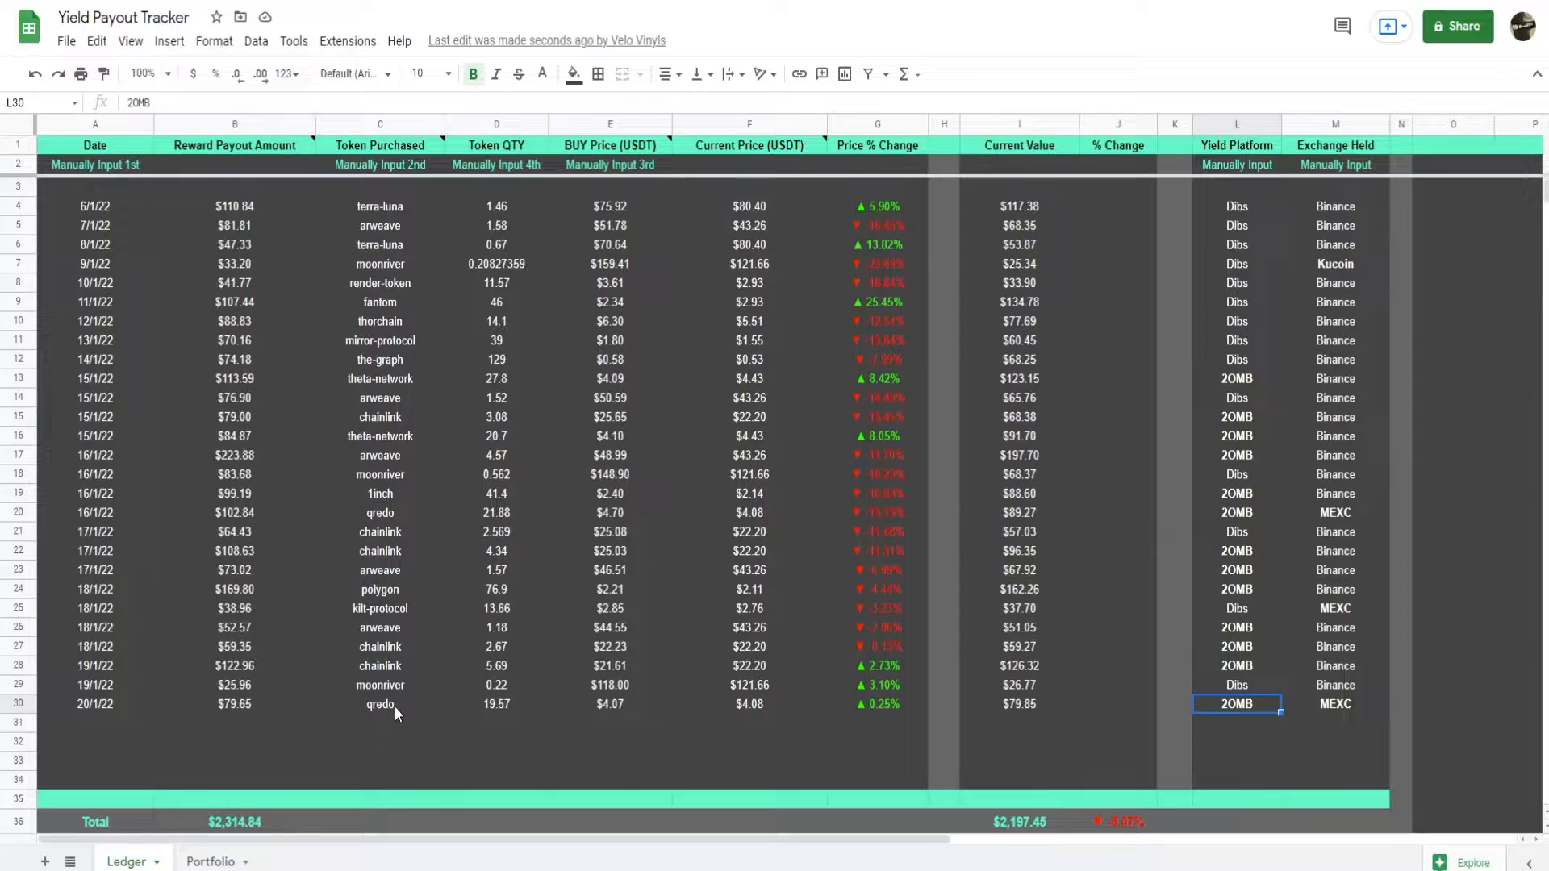
Open the Portfolio sheet and examine the Price (Live) column from Arweave down to Kilt.
{"action": "left_click", "coordinate": [213, 860]}
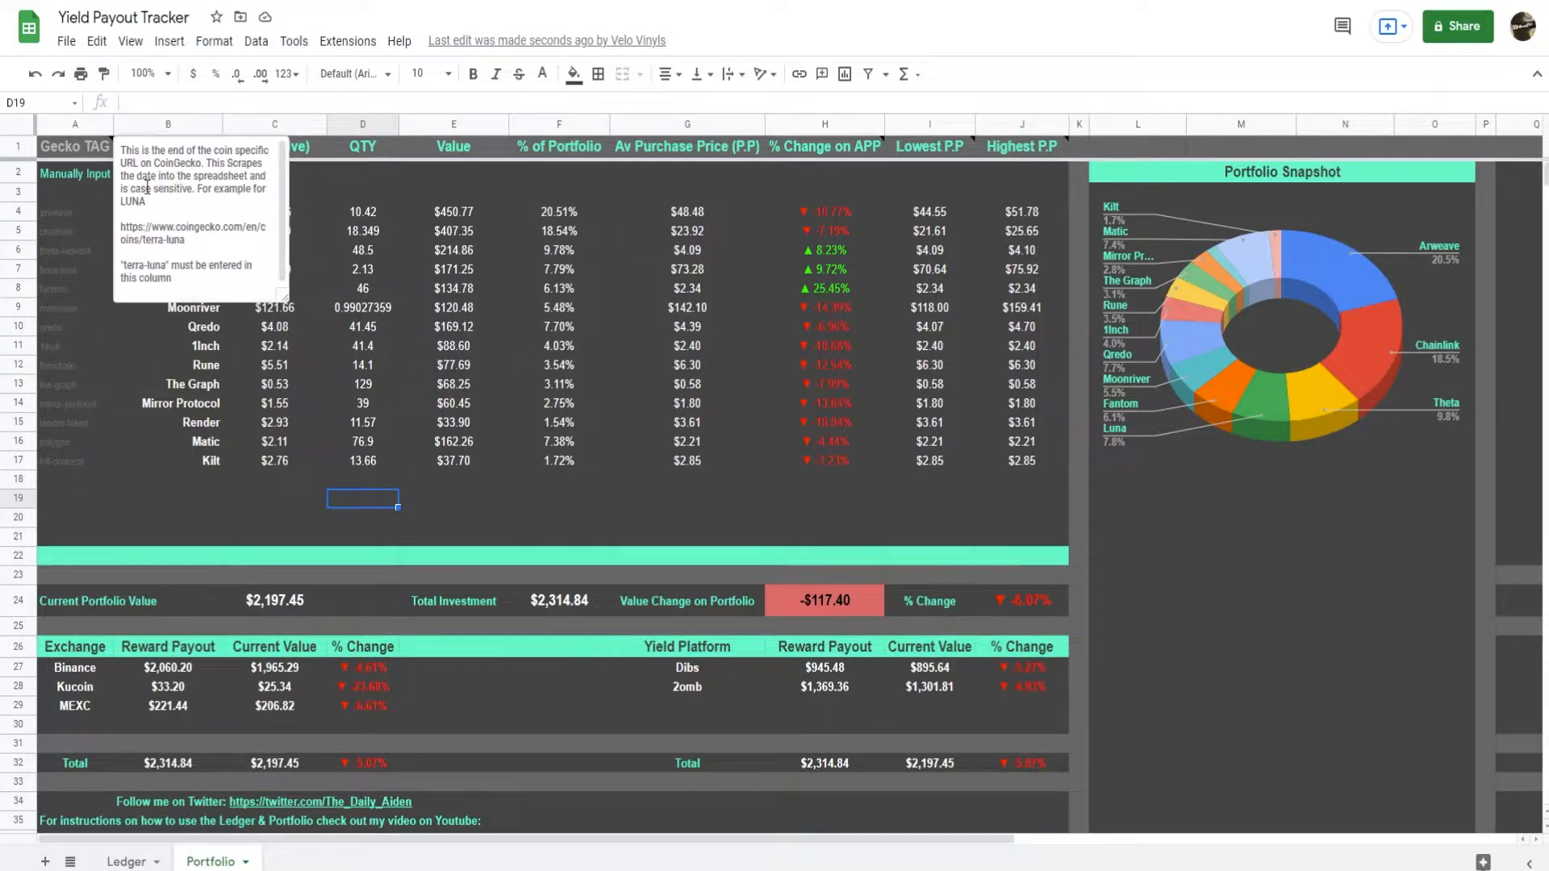
{"action": "key", "text": "Left"}
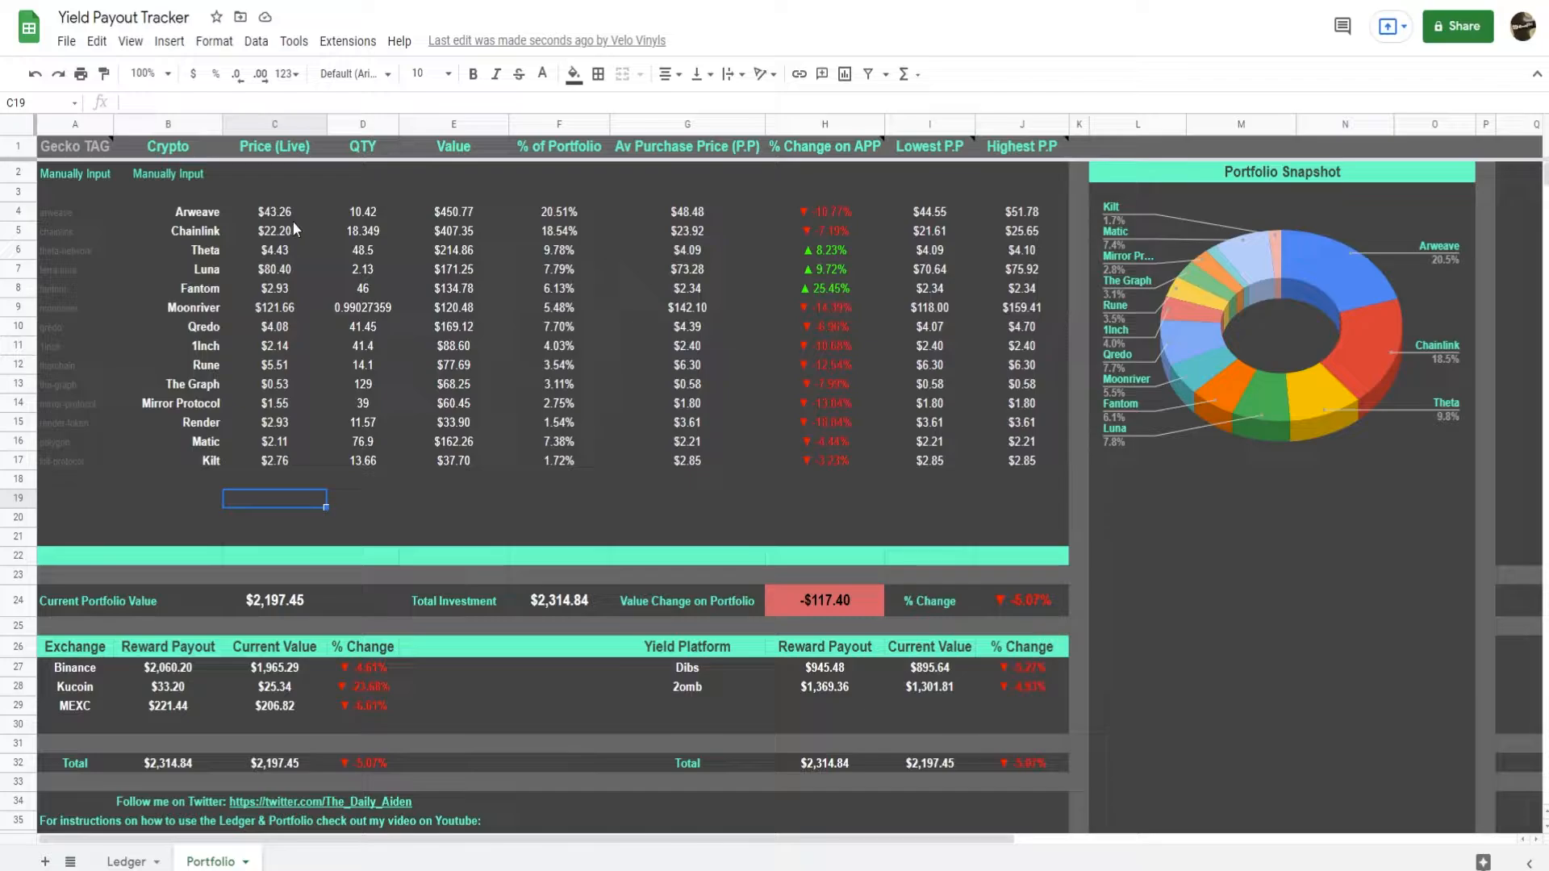
{"action": "left_click_drag", "start_coordinate": [295, 211], "coordinate": [297, 461]}
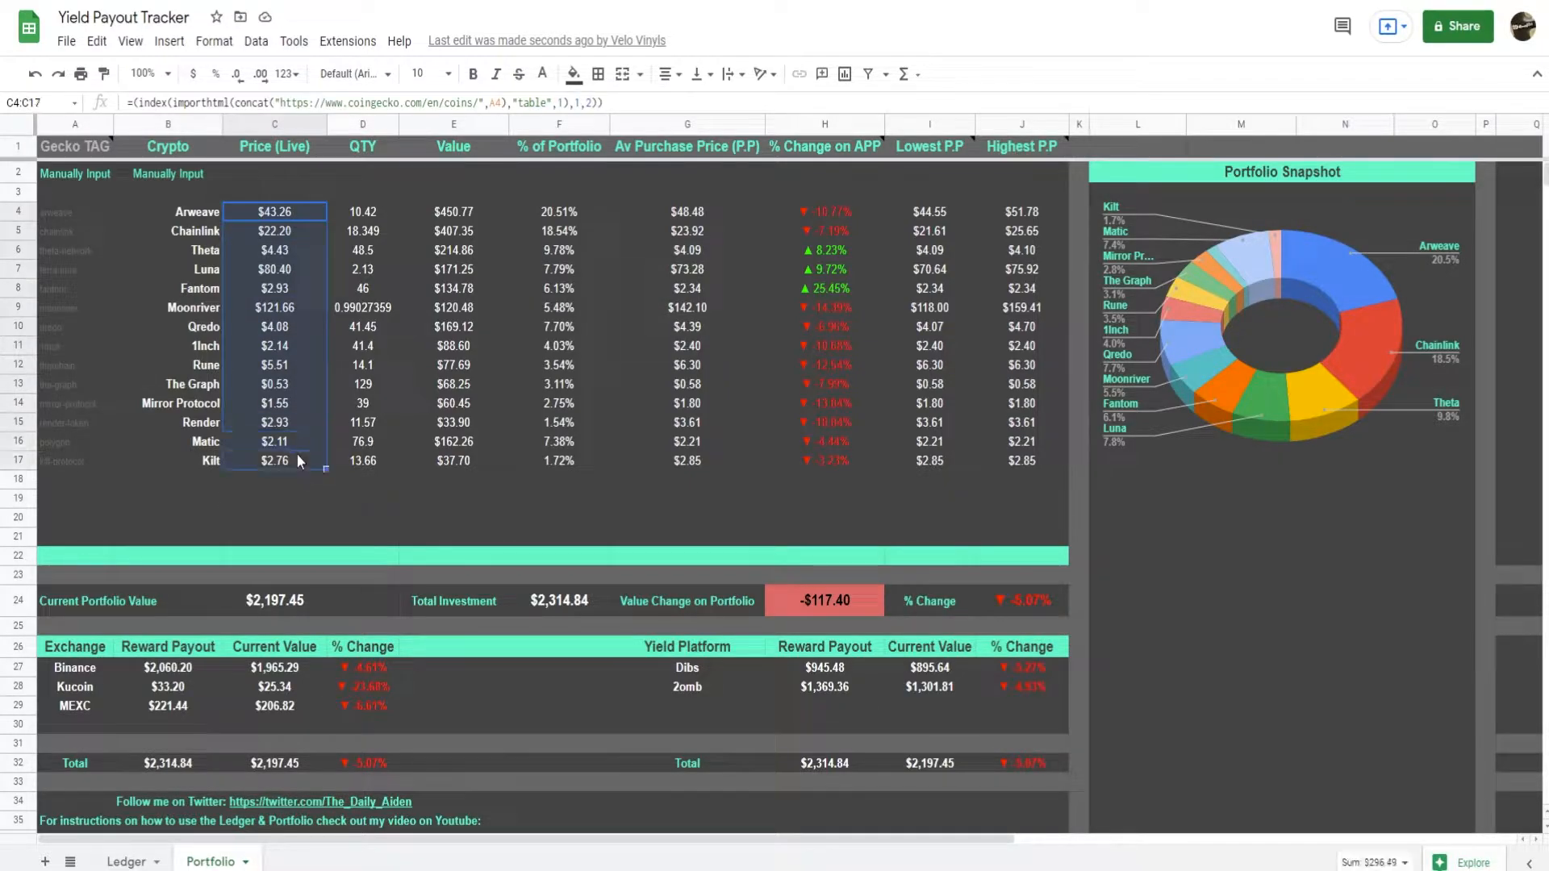
{"action": "left_click", "coordinate": [298, 497]}
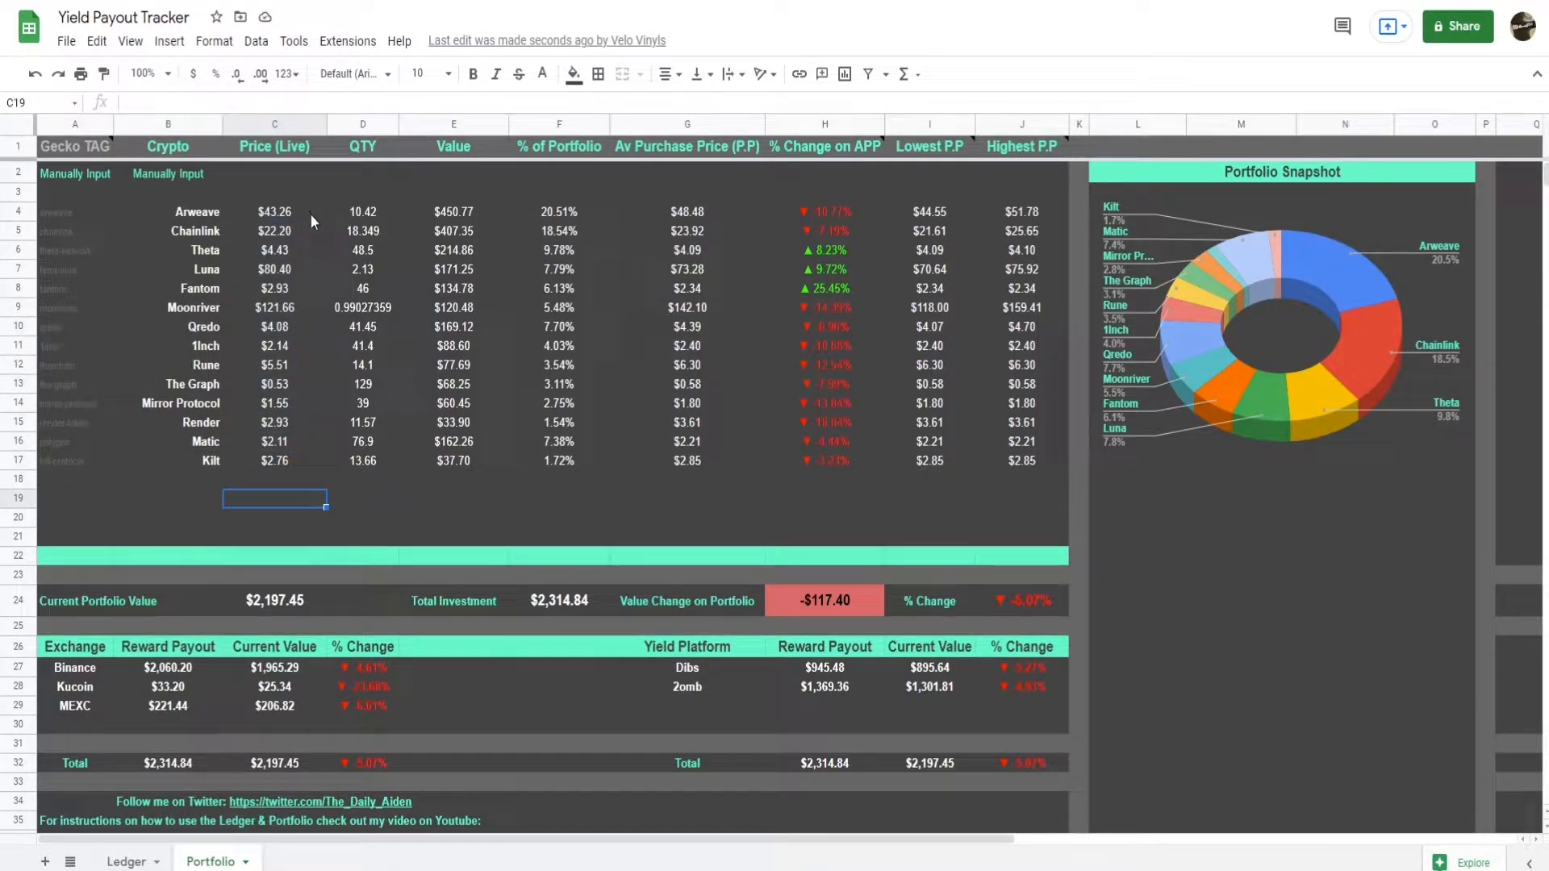
Inspect the Arweave row's formulas for quantity, value, portfolio share, average purchase price, percentage change, and lowest and highest purchase price.
{"action": "left_click", "coordinate": [374, 215]}
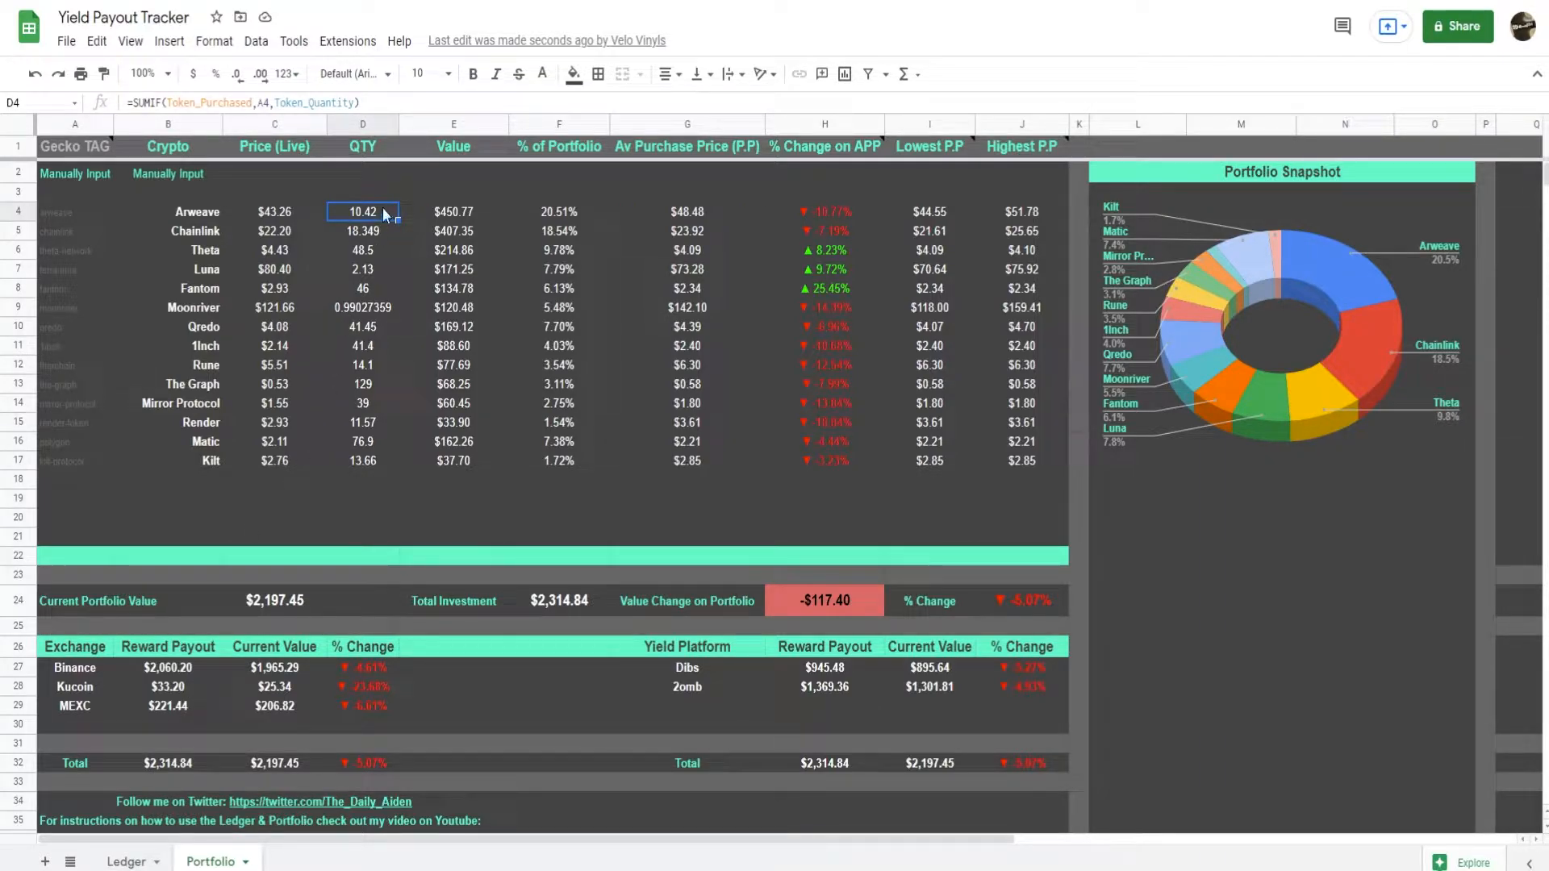
{"action": "left_click", "coordinate": [477, 208]}
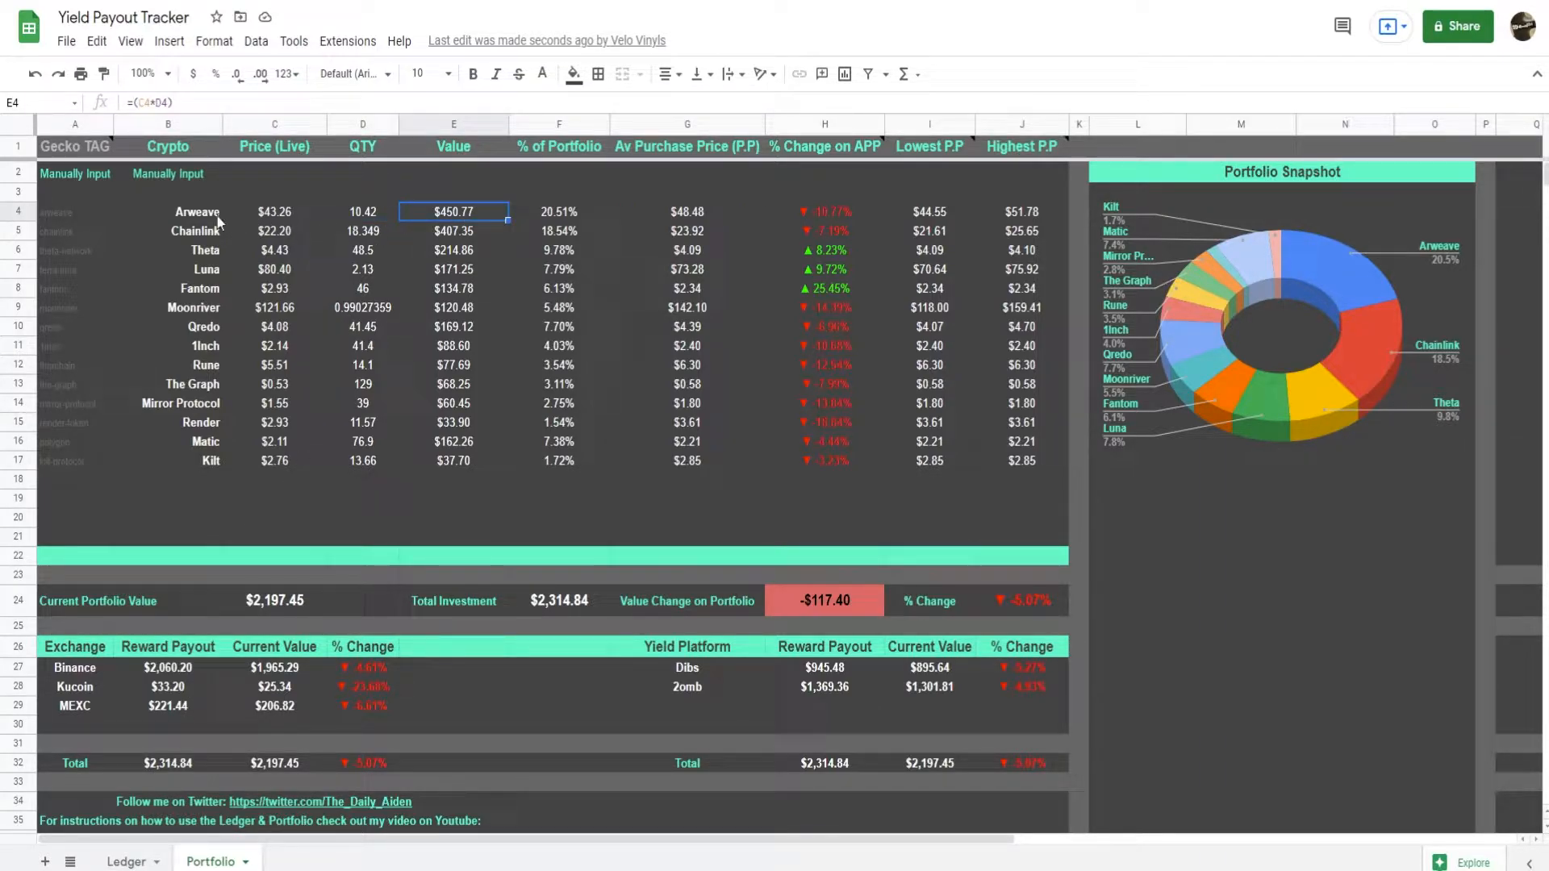
{"action": "left_click", "coordinate": [557, 213]}
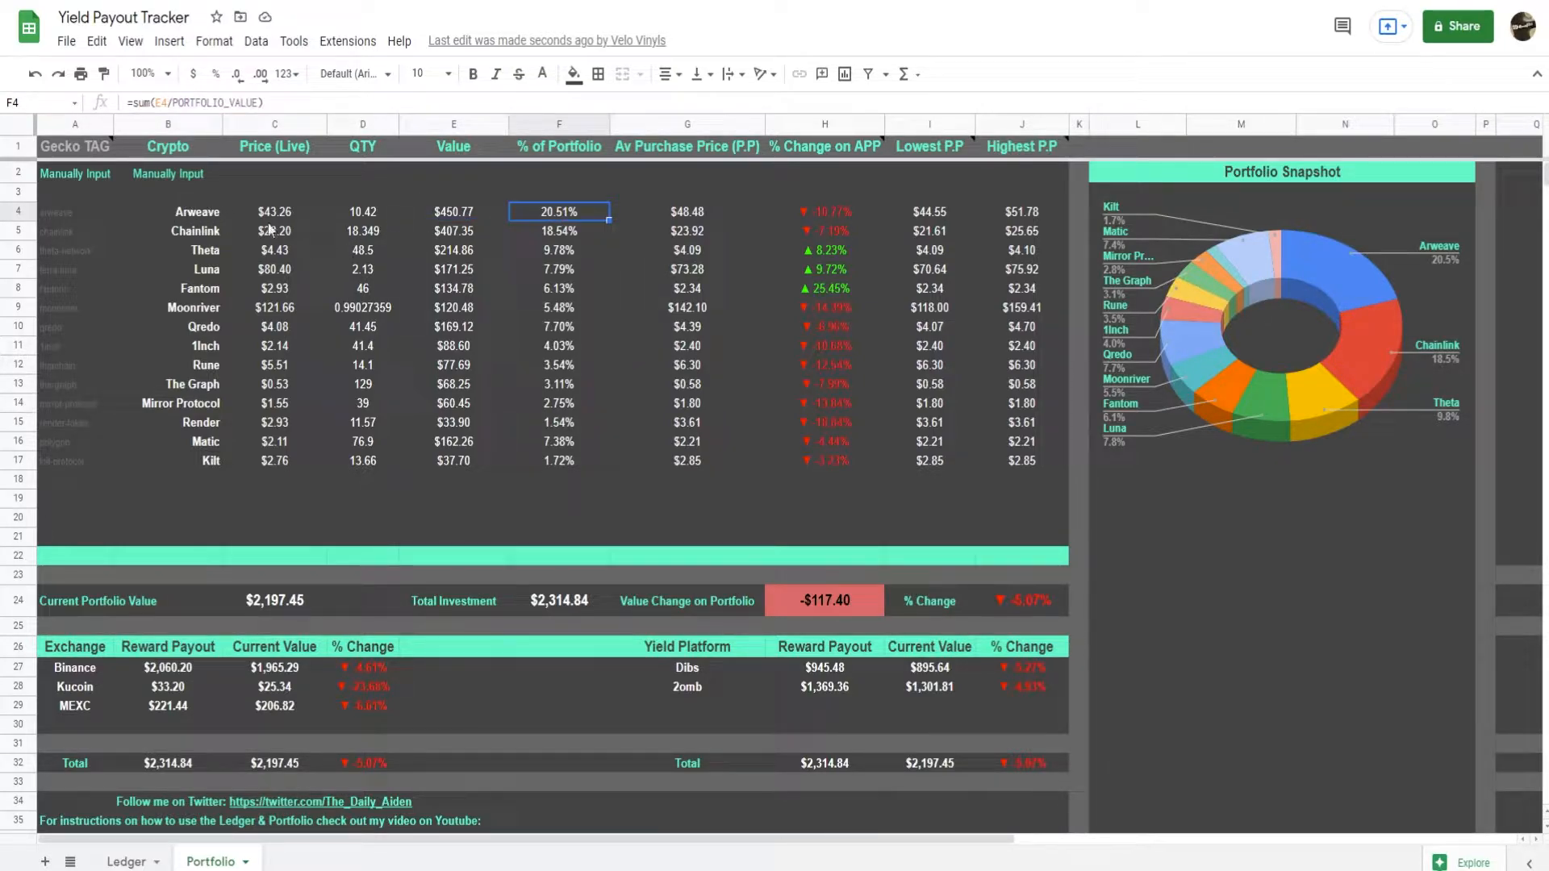
{"action": "left_click", "coordinate": [723, 215]}
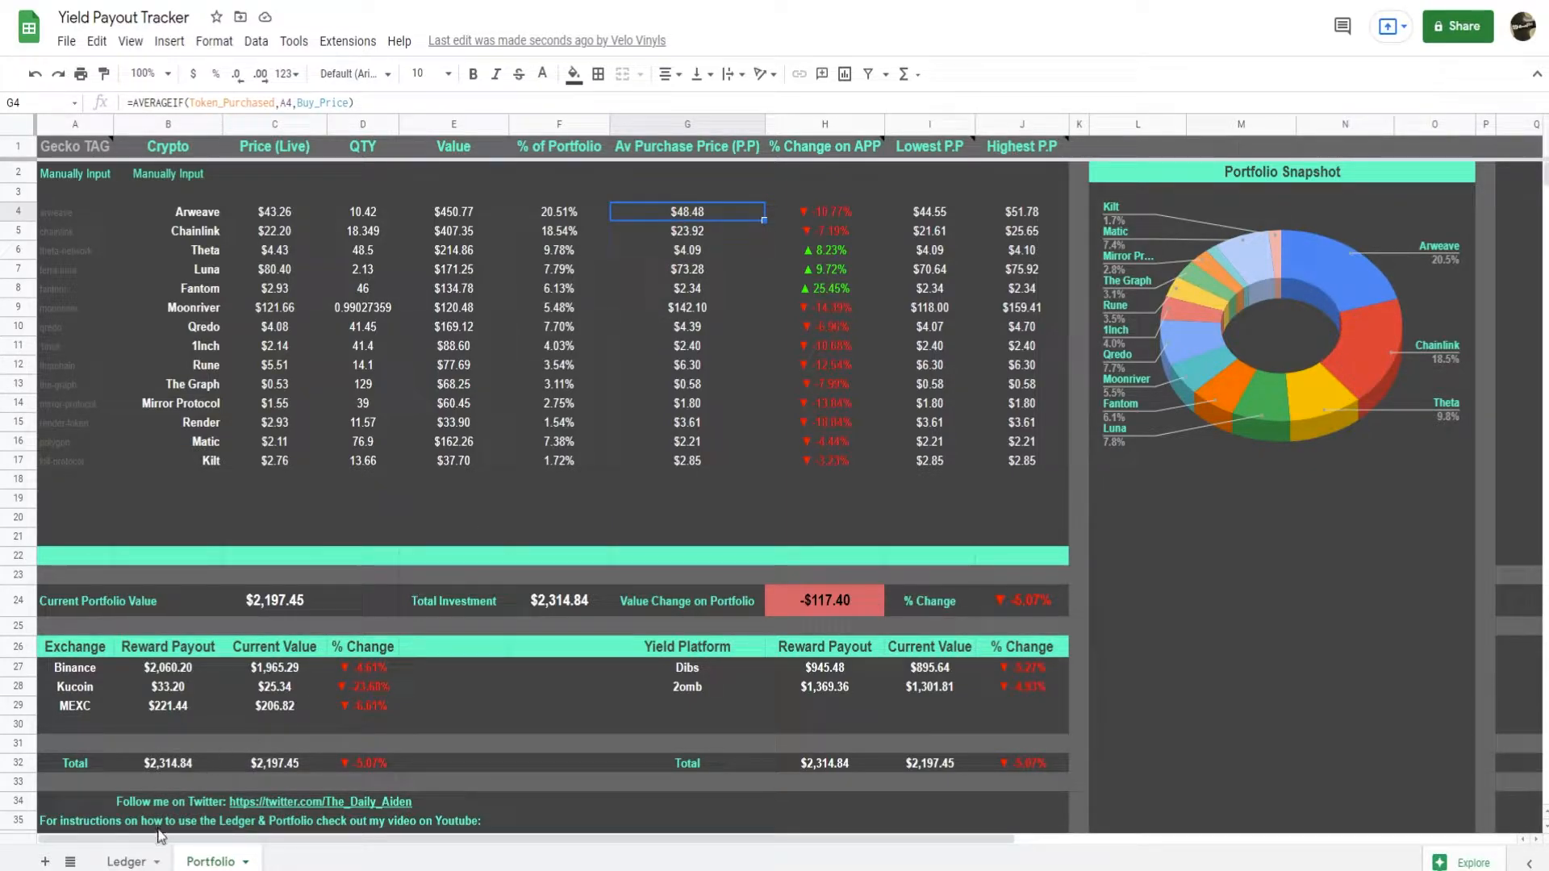
{"action": "left_click", "coordinate": [849, 210]}
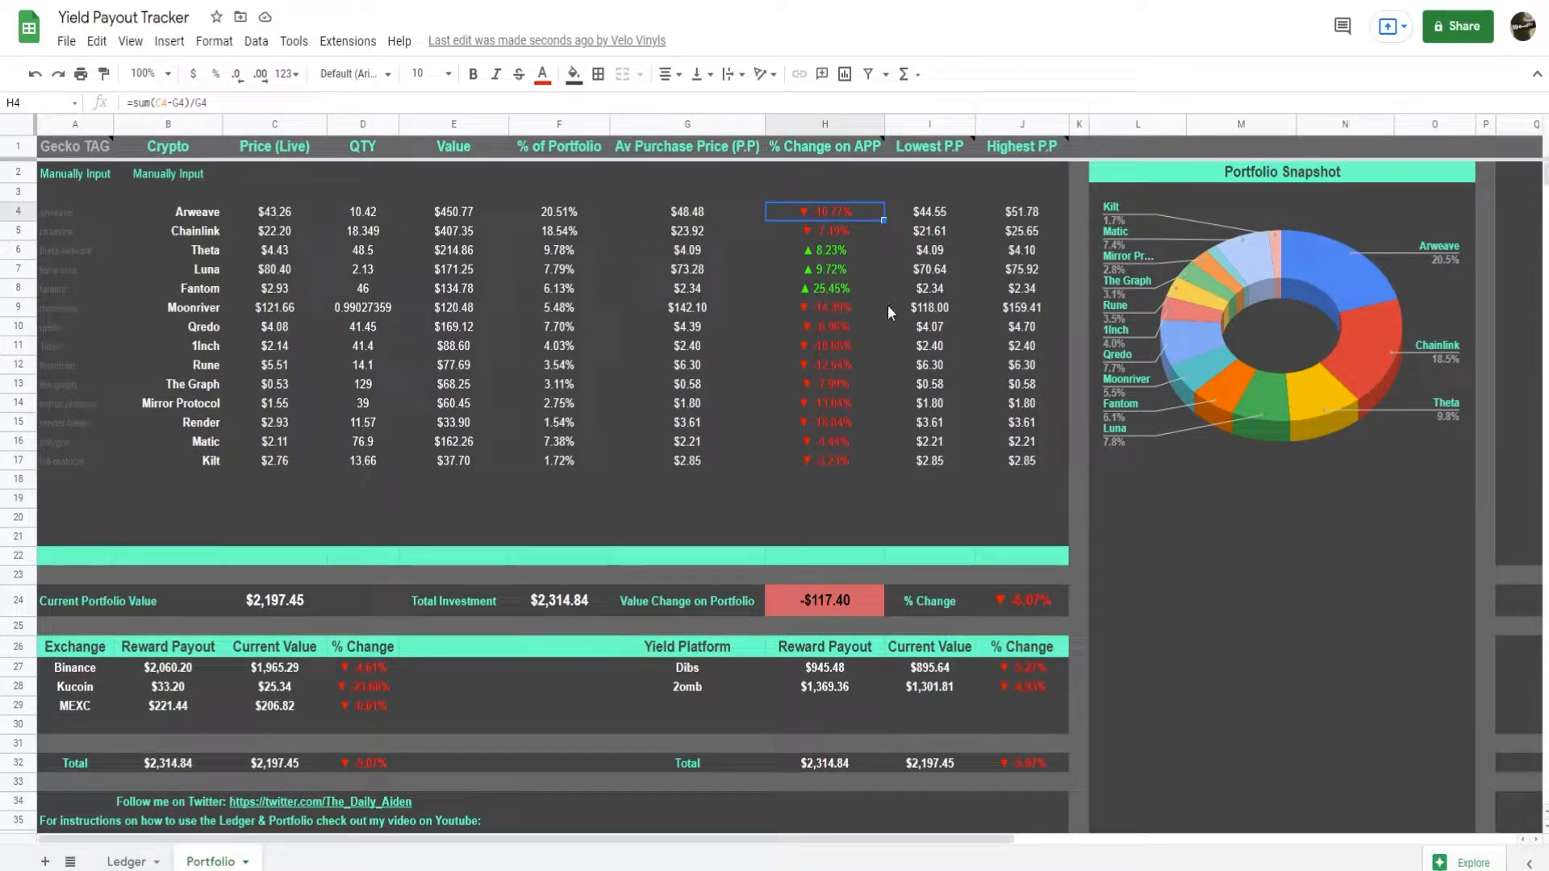
{"action": "left_click", "coordinate": [936, 217]}
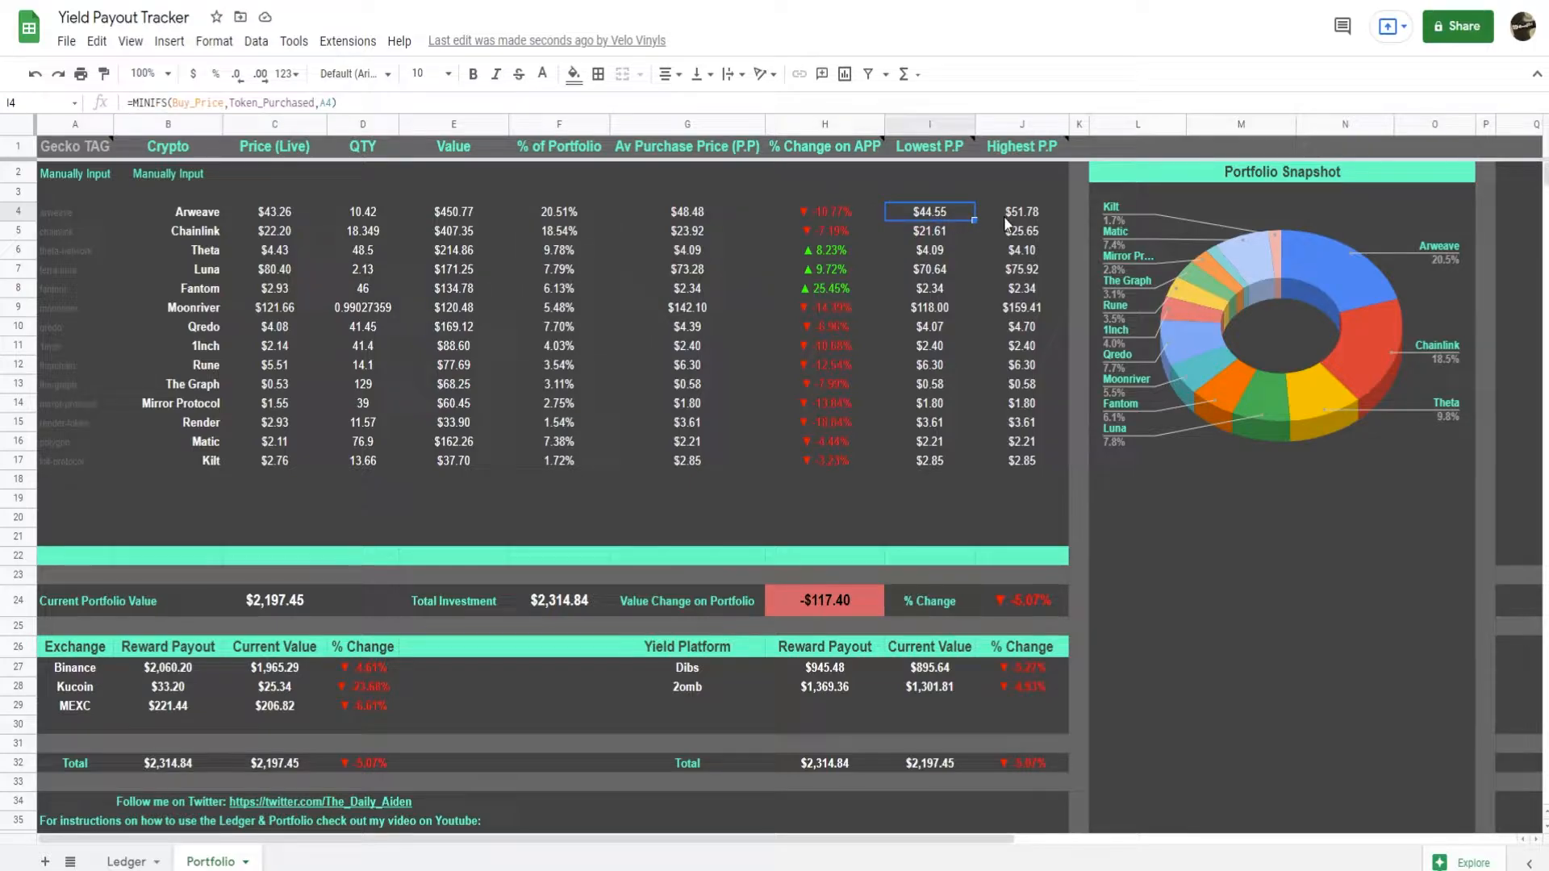
{"action": "left_click", "coordinate": [1049, 223]}
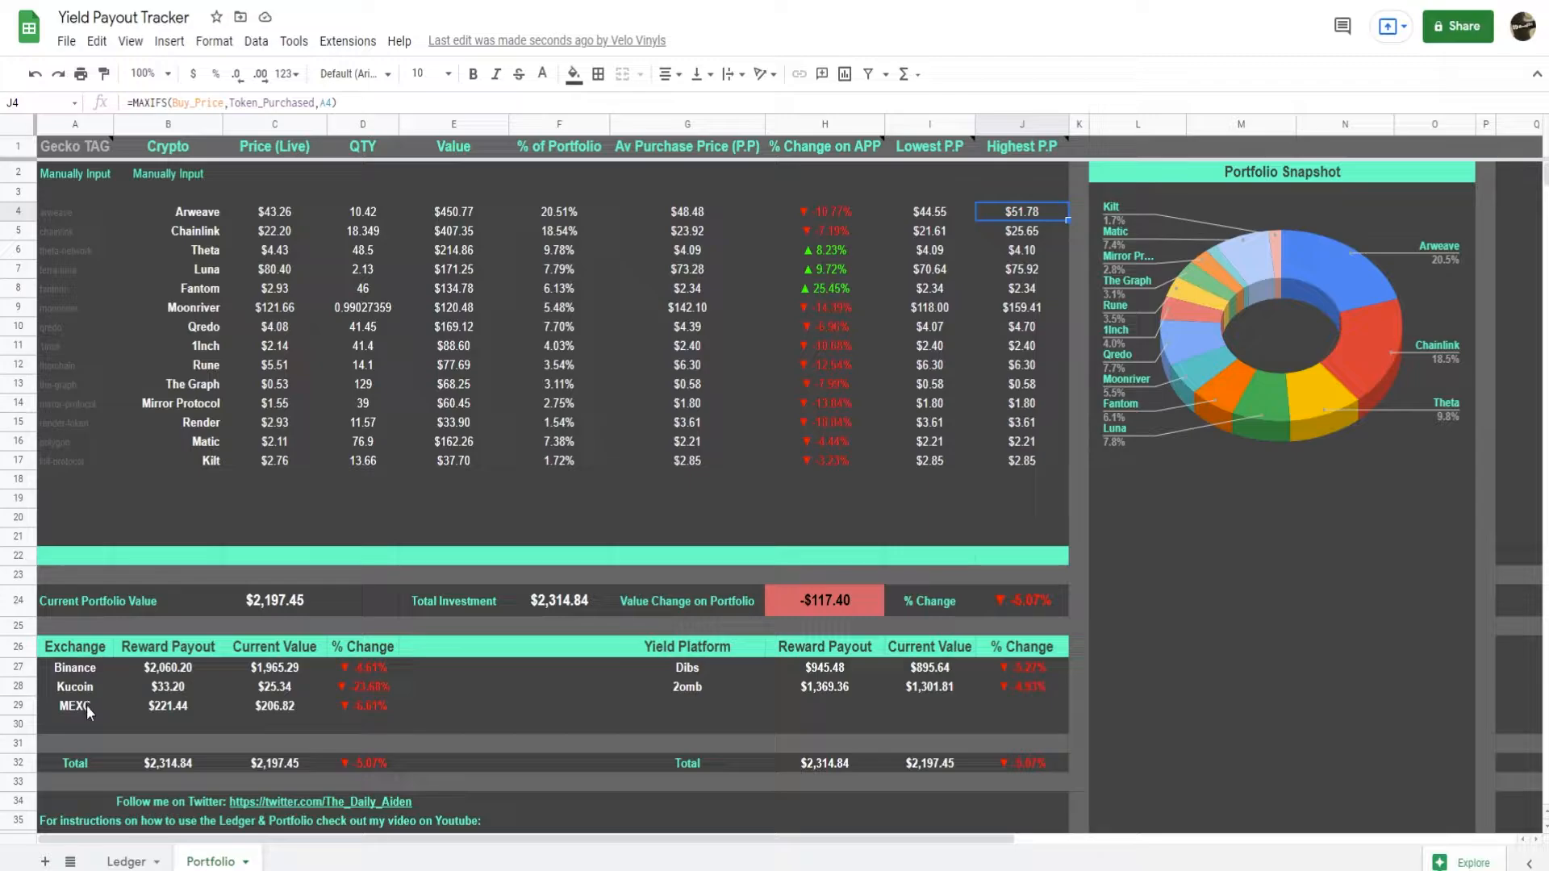
Examine the exchange and yield platform summaries, including Binance's current value formula and the Dibs percentage change formula.
{"action": "left_click_drag", "start_coordinate": [95, 670], "coordinate": [269, 666]}
{"action": "left_click", "coordinate": [268, 667]}
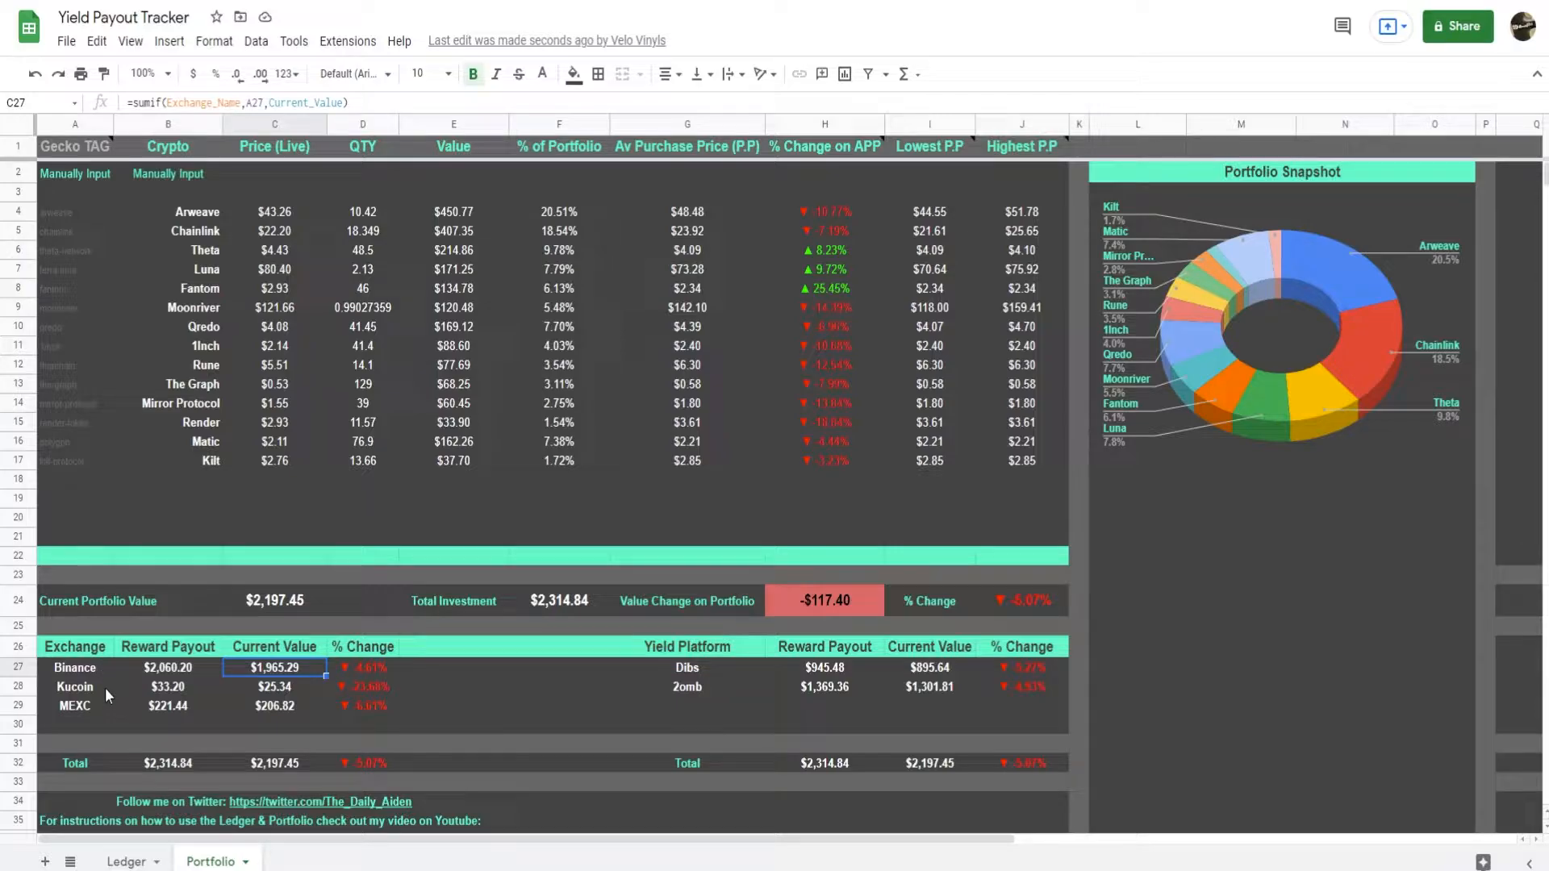
{"action": "left_click", "coordinate": [739, 687]}
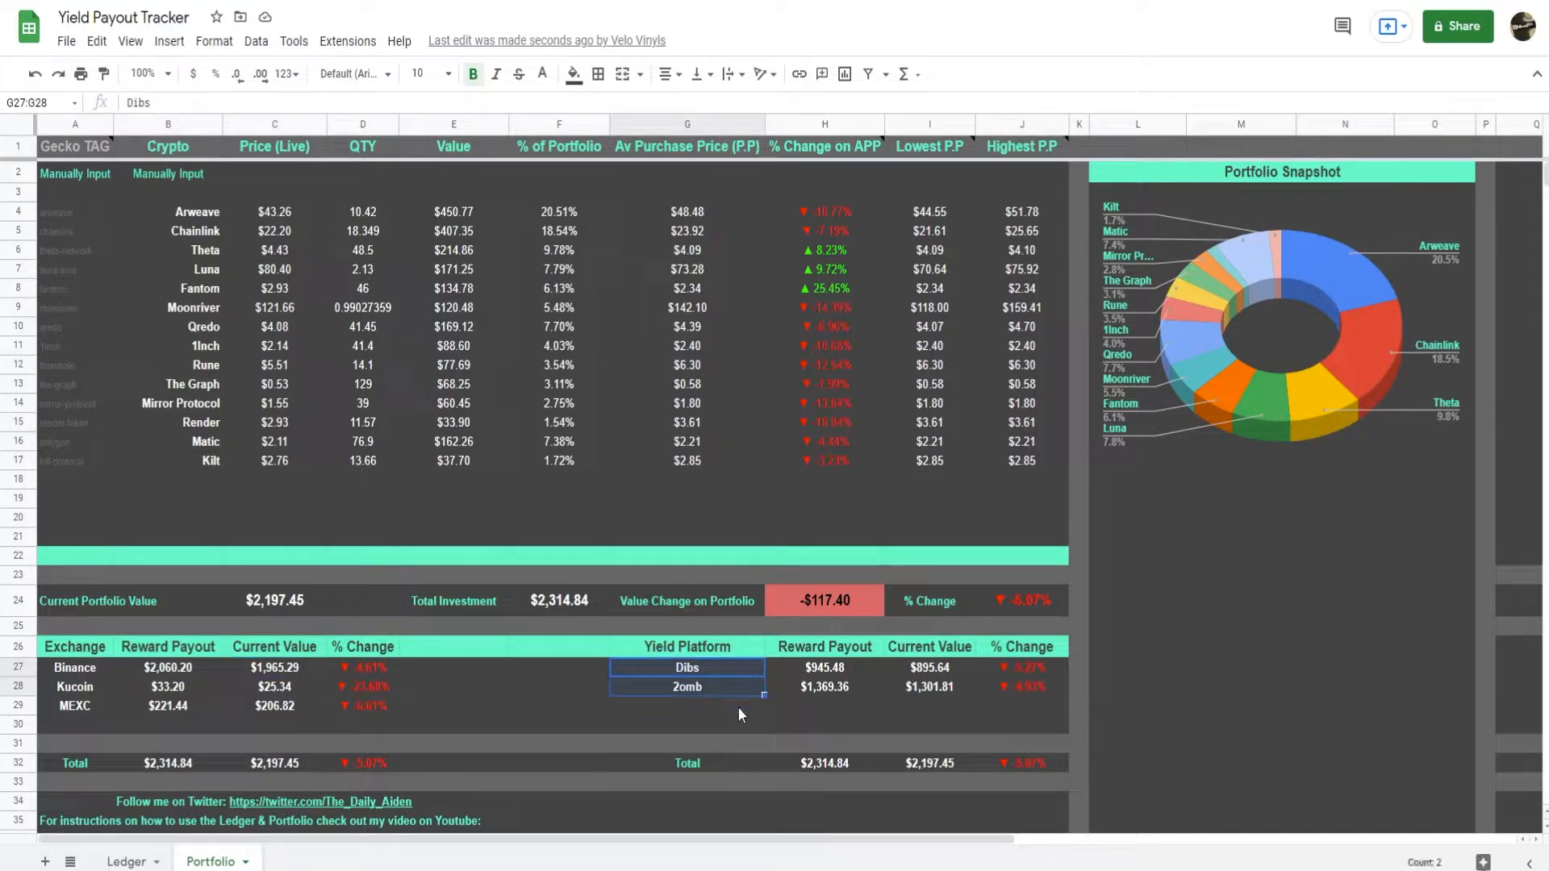
{"action": "left_click", "coordinate": [738, 706]}
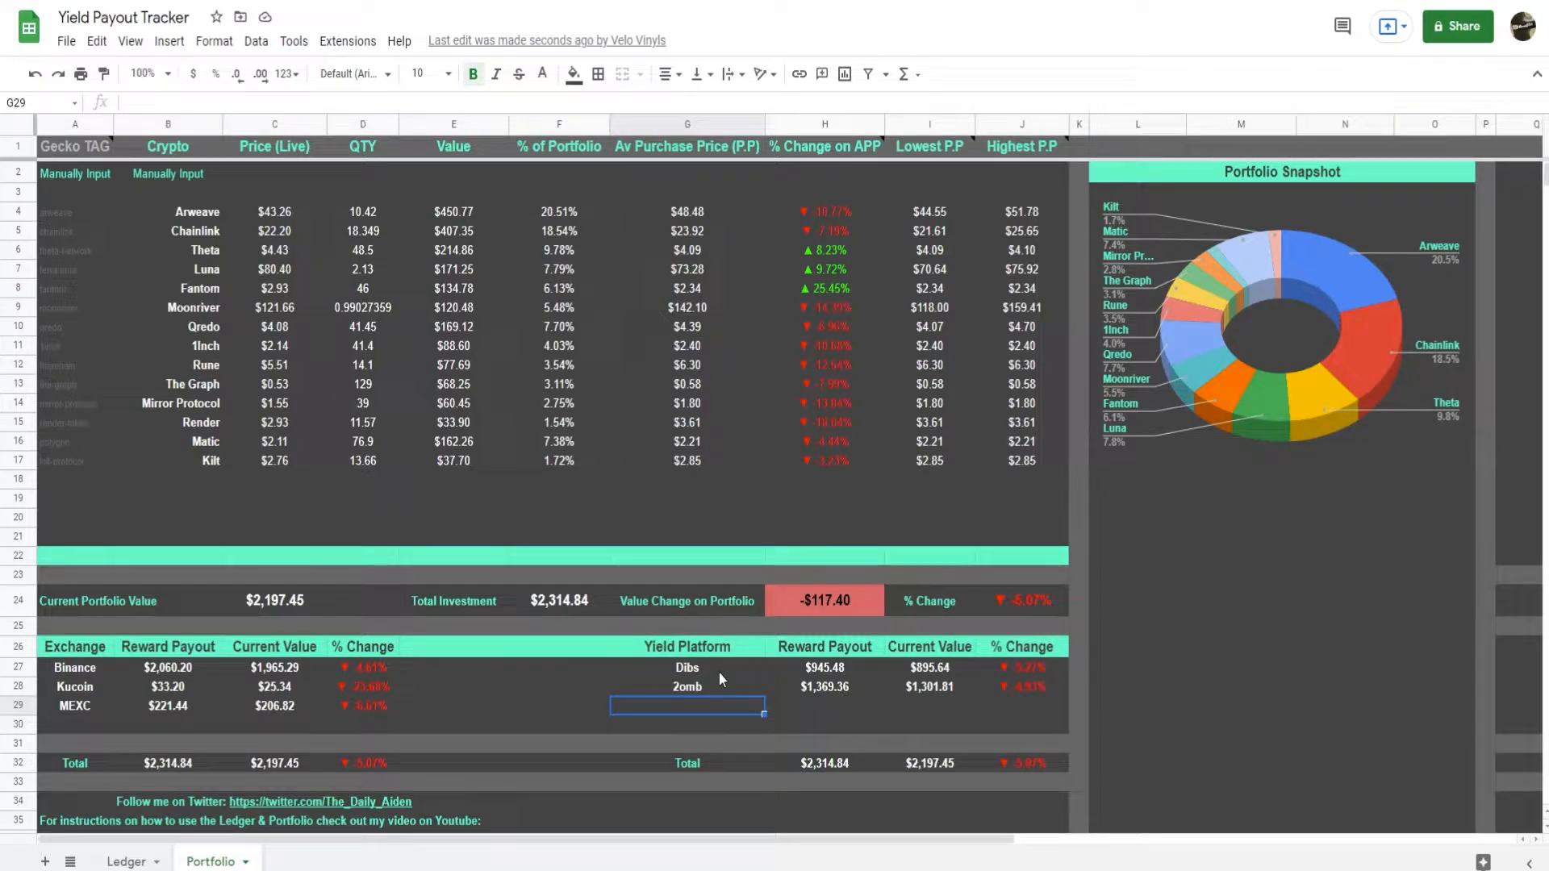
{"action": "left_click", "coordinate": [1028, 670]}
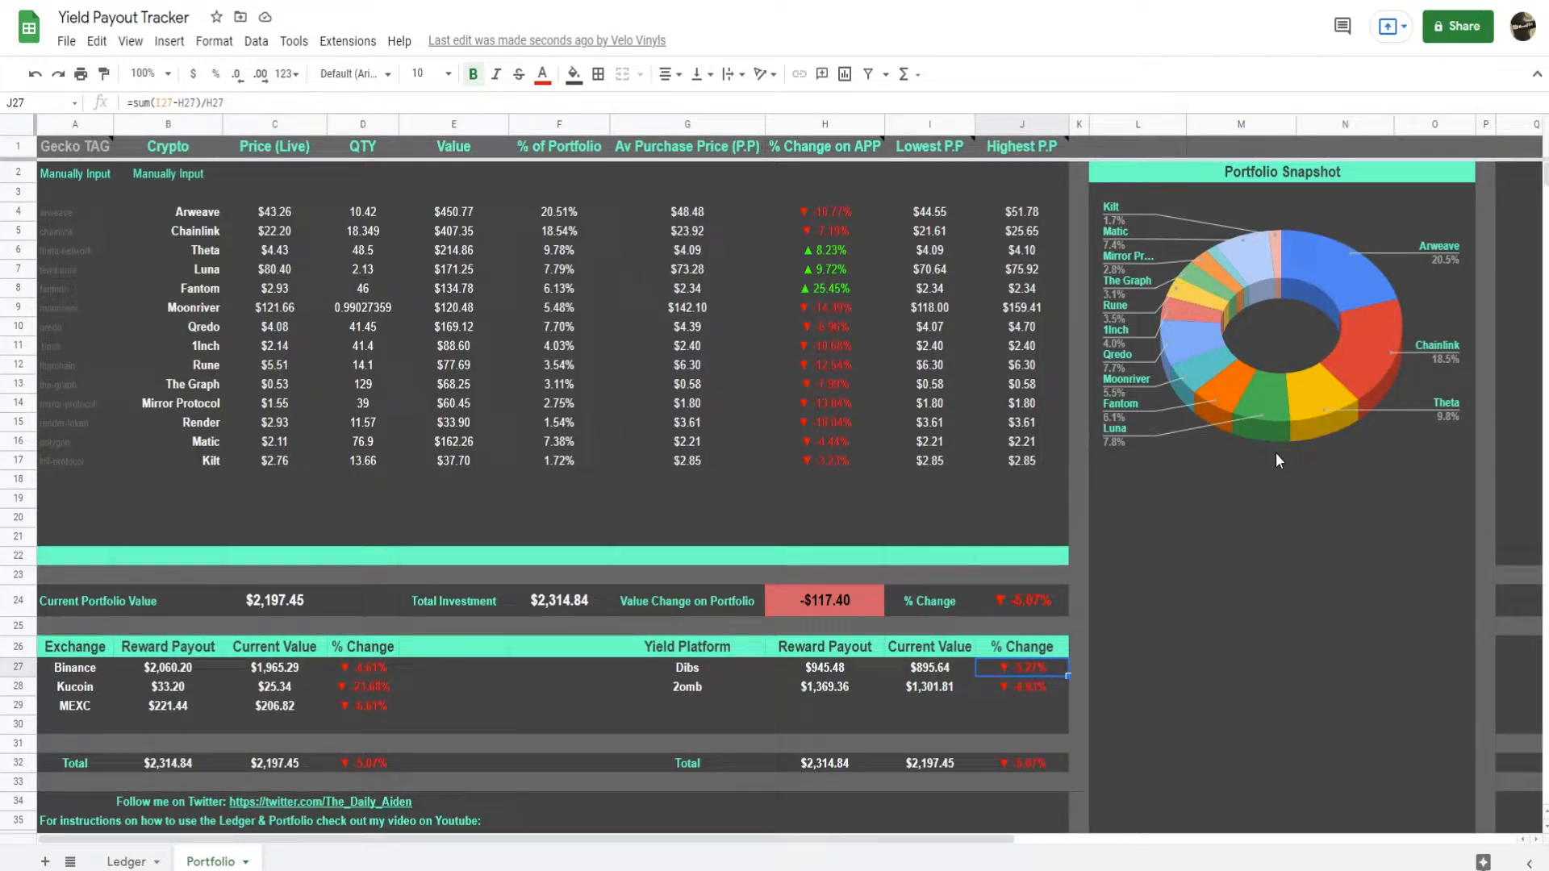
Review the Portfolio's calculated range C4:J17 and the Ledger's reward payouts in B11:B30, and return to the Portfolio sheet.
{"action": "left_click", "coordinate": [933, 498]}
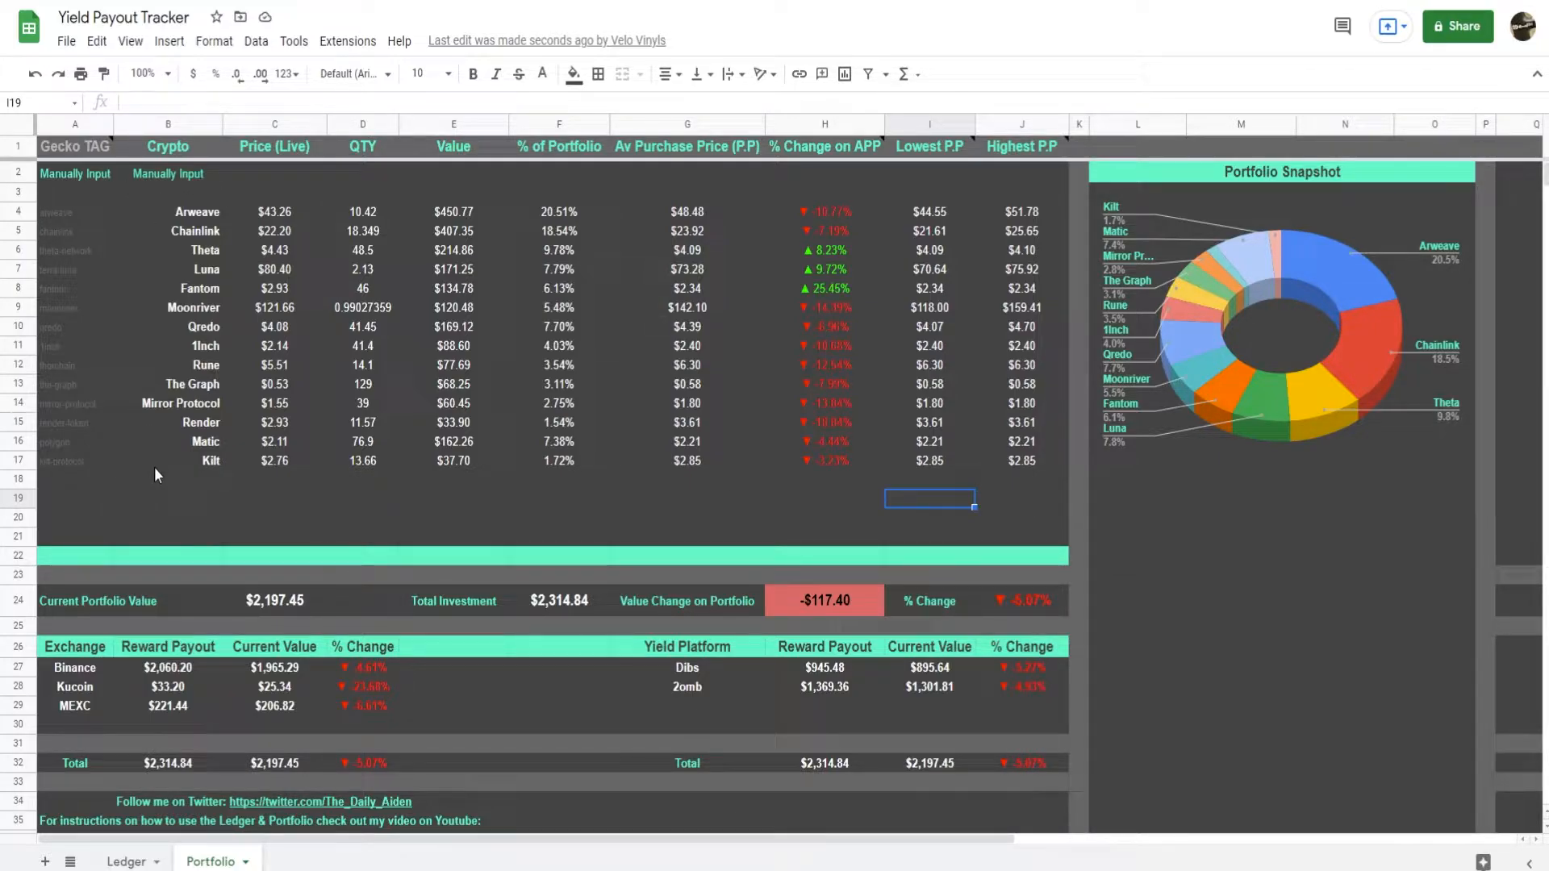
{"action": "left_click_drag", "start_coordinate": [274, 212], "coordinate": [1043, 461]}
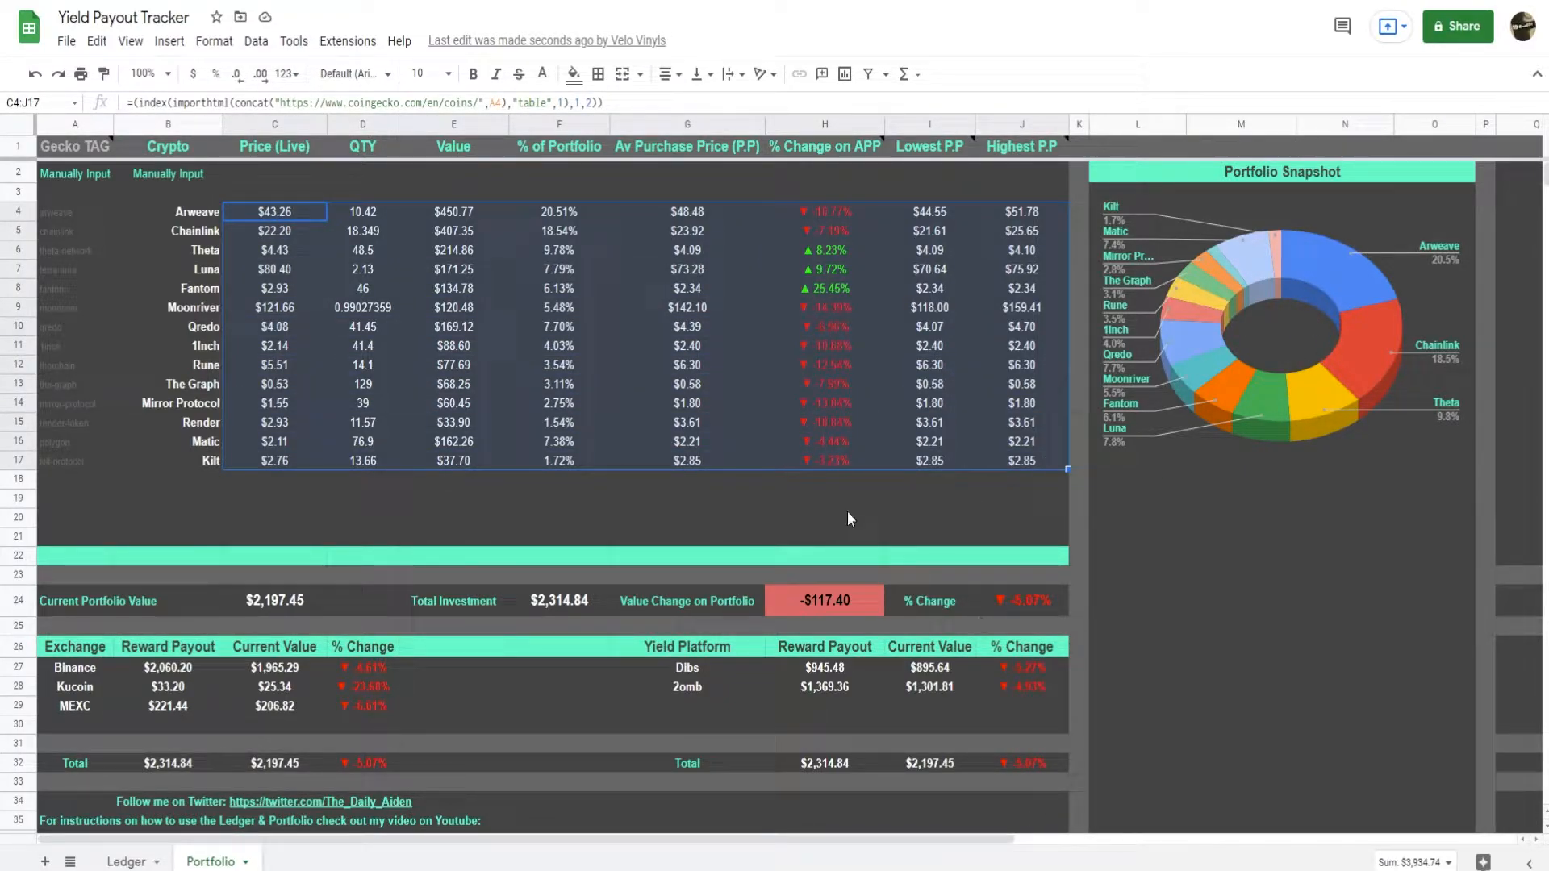
{"action": "left_click", "coordinate": [127, 862]}
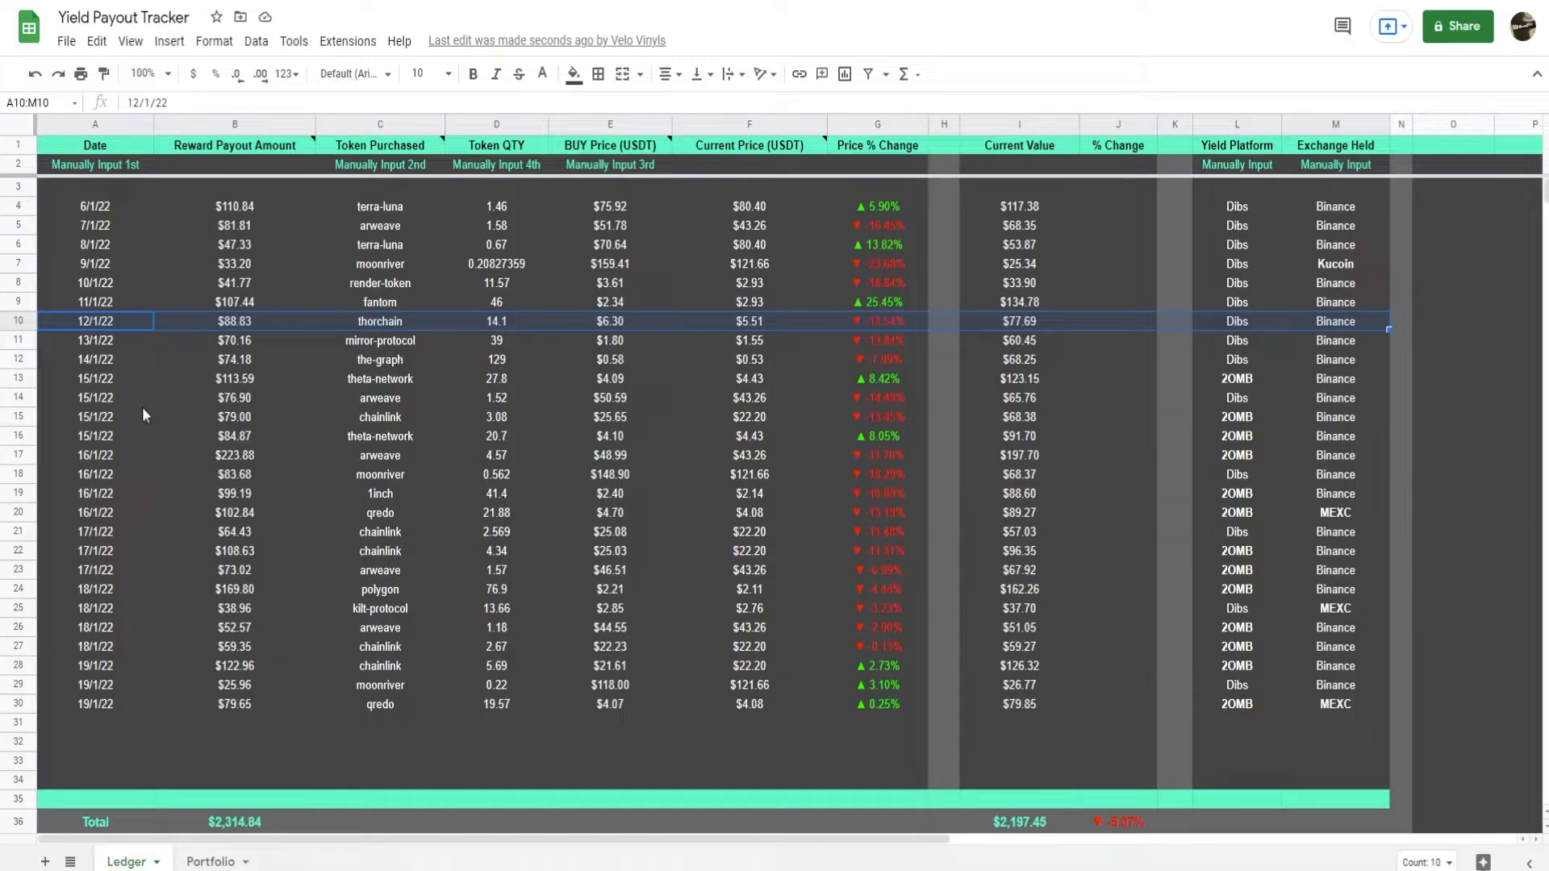
{"action": "left_click_drag", "start_coordinate": [242, 340], "coordinate": [253, 704]}
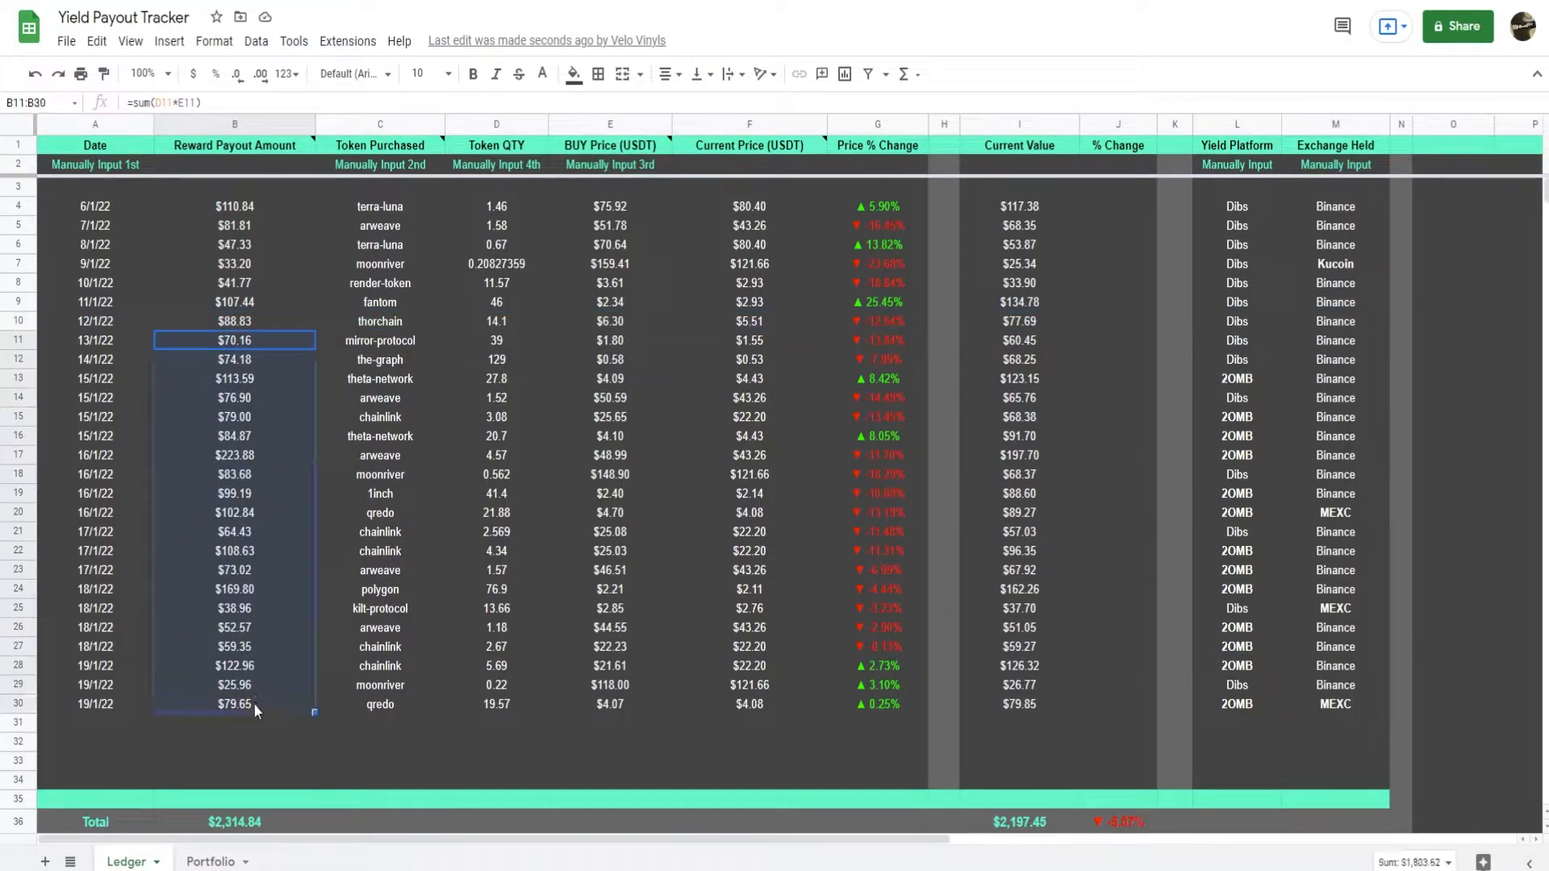
{"action": "left_click", "coordinate": [333, 739]}
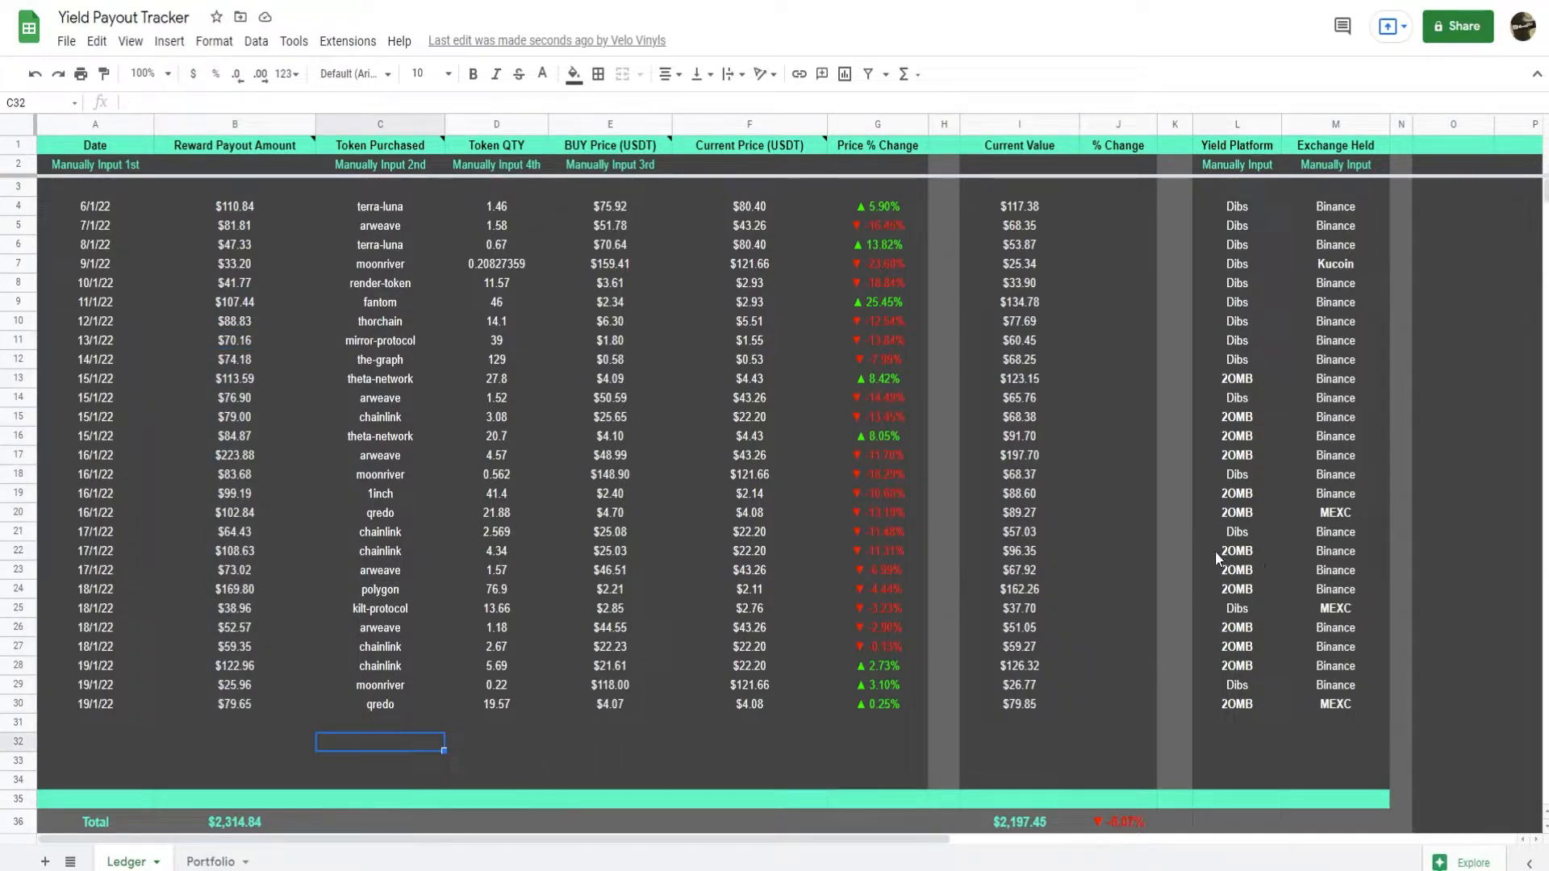
{"action": "left_click", "coordinate": [211, 861]}
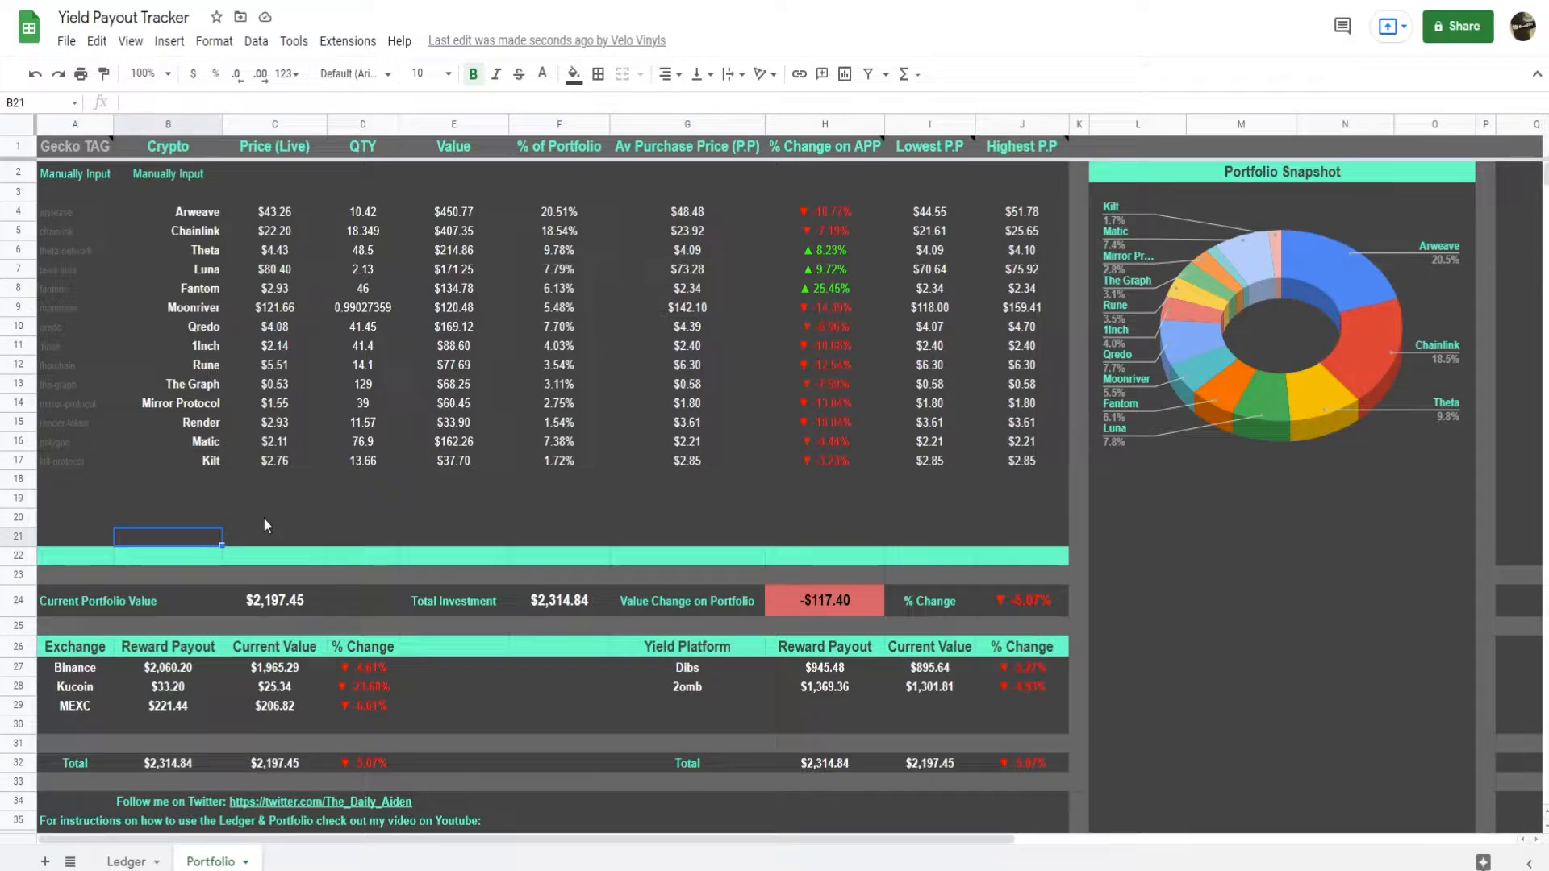
{"action": "left_click", "coordinate": [687, 518]}
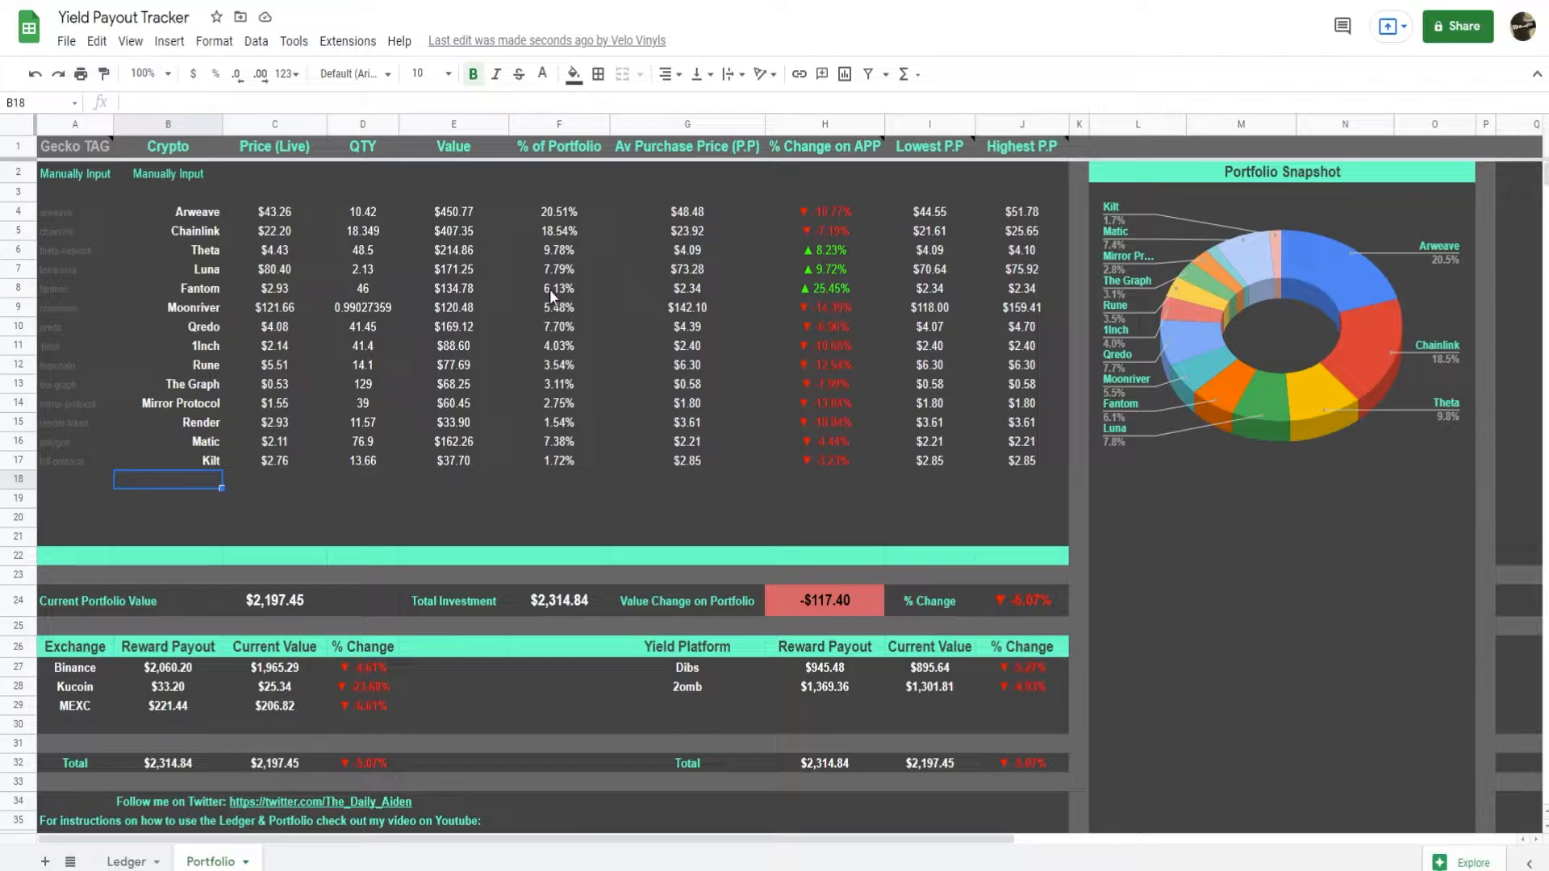
Enter the date 20/1/22 in cell A31 of the Ledger sheet and move to that row's Token Purchased cell.
{"action": "left_click", "coordinate": [127, 862]}
{"action": "left_click", "coordinate": [109, 728]}
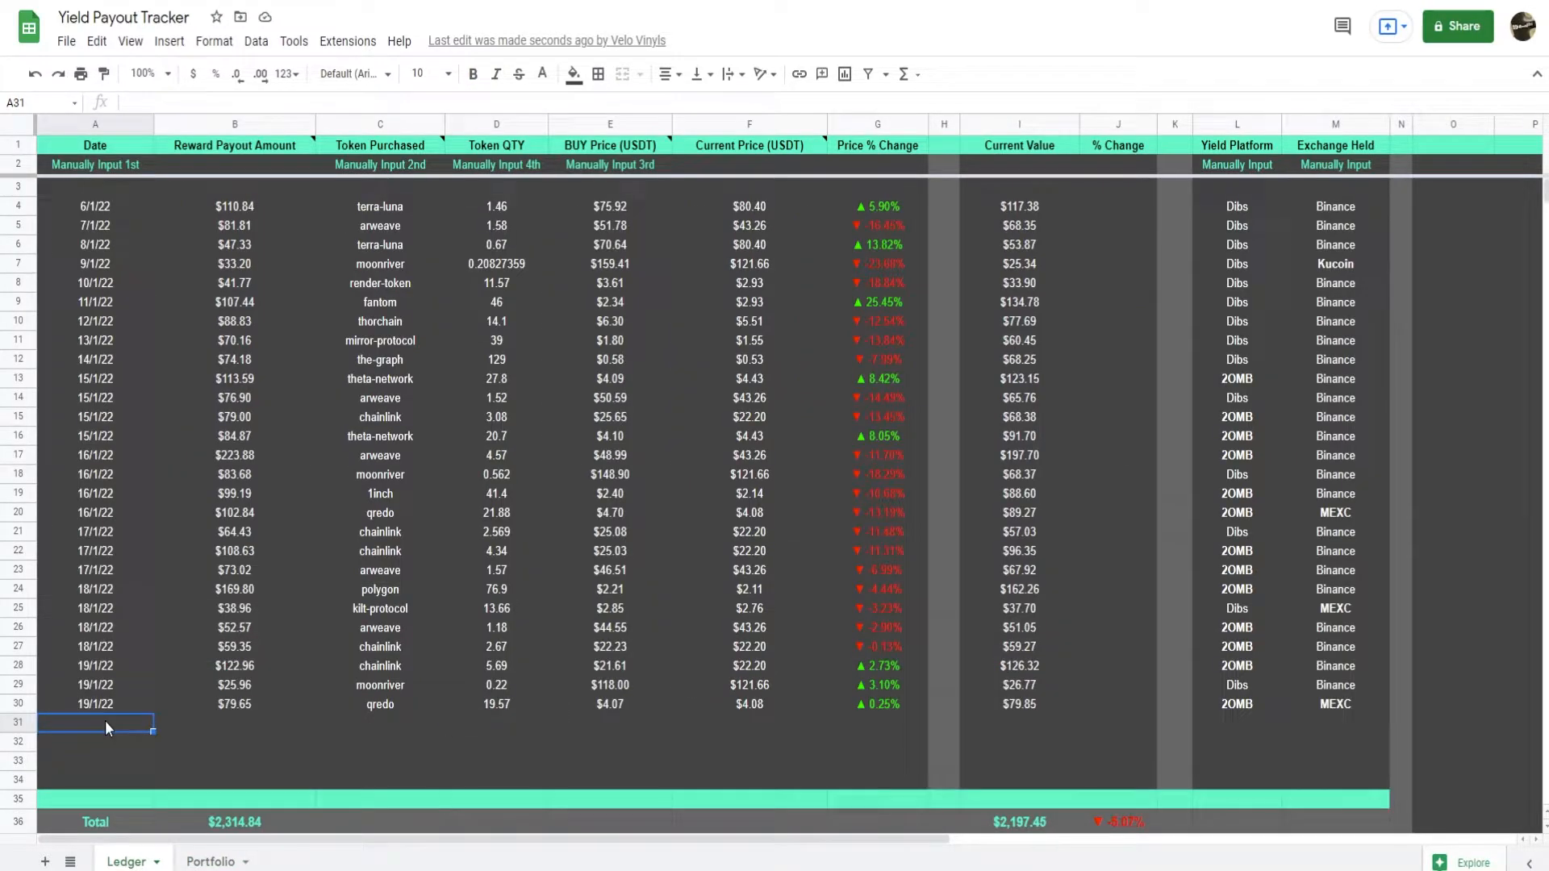
{"action": "type", "text": "20/1/22"}
{"action": "key", "text": "Return"}
{"action": "key", "text": "Tab"}
{"action": "key", "text": "Right"}
{"action": "key", "text": "Up"}
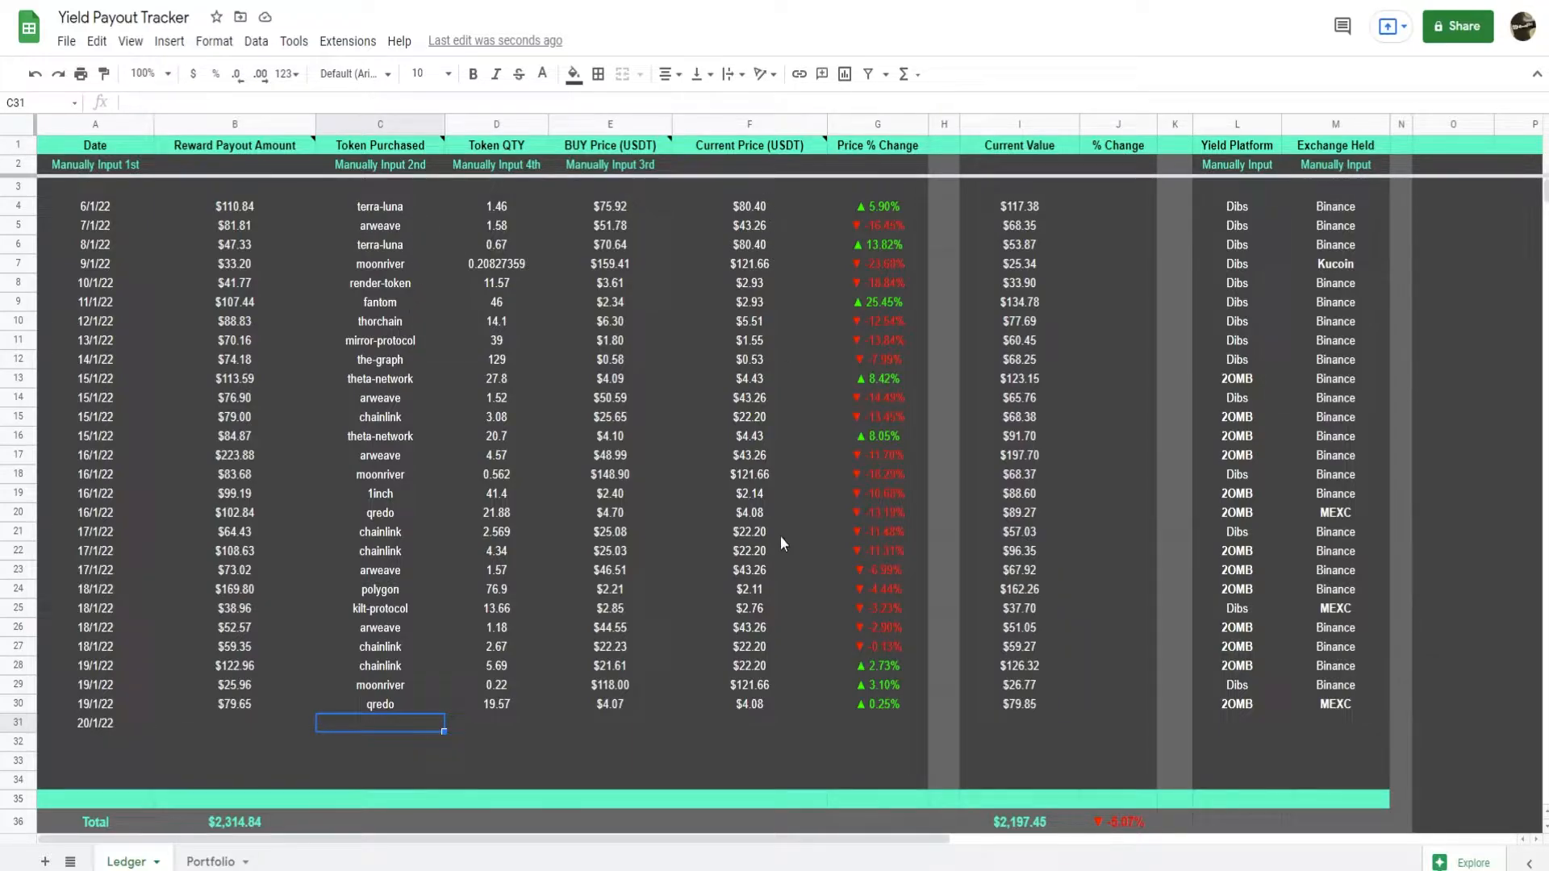
Examine the CoinGecko price formula in F30 and its token name reference, and reselect the Token Purchased cell C31.
{"action": "left_click", "coordinate": [758, 704]}
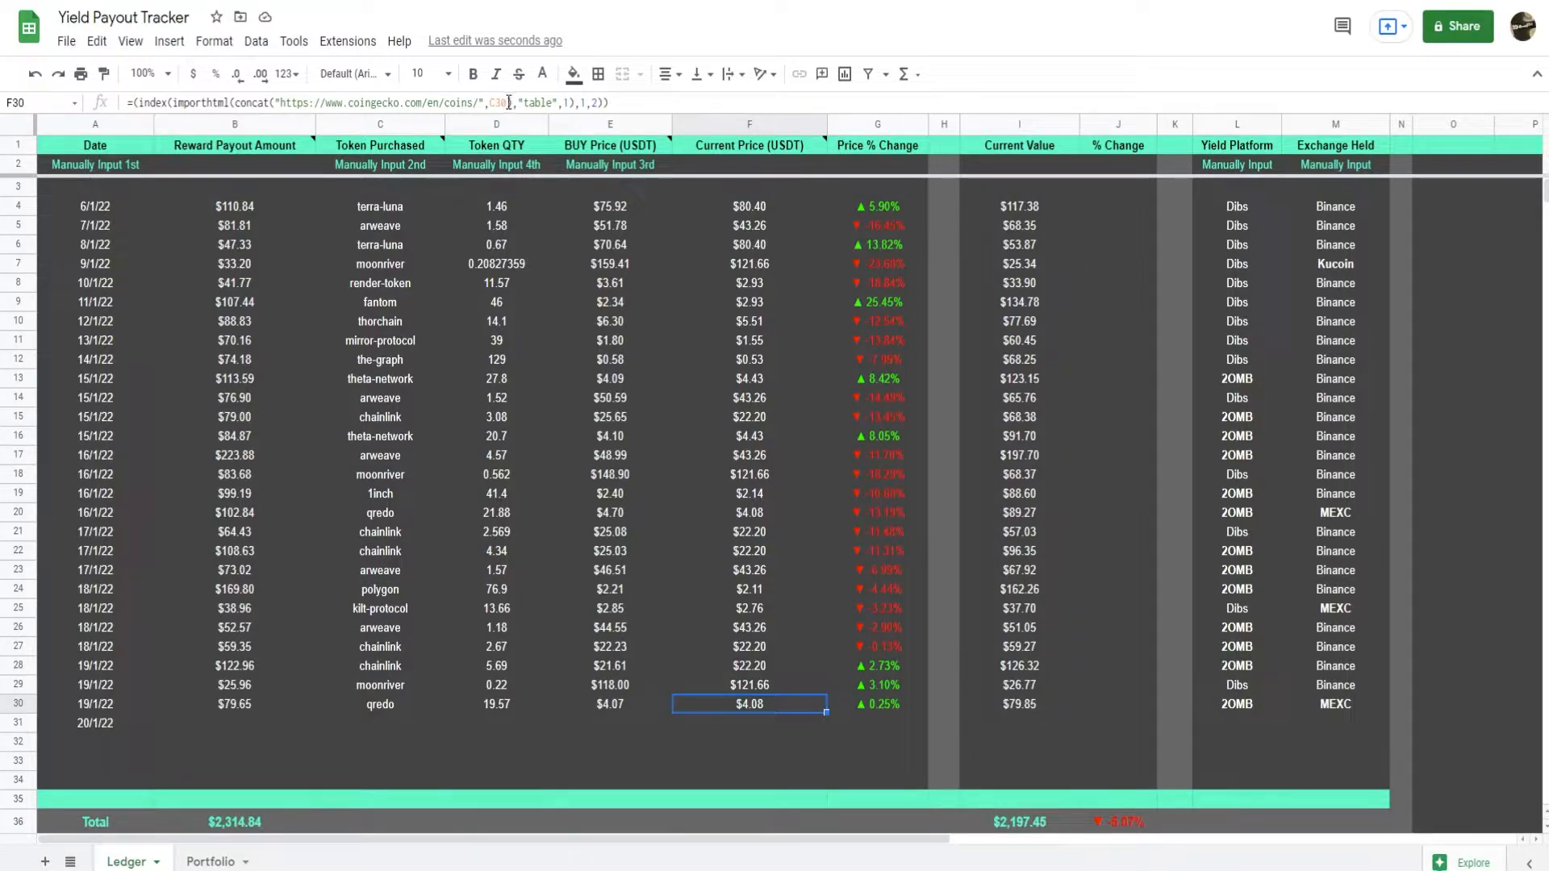
{"action": "left_click", "coordinate": [373, 497]}
{"action": "left_click", "coordinate": [390, 724]}
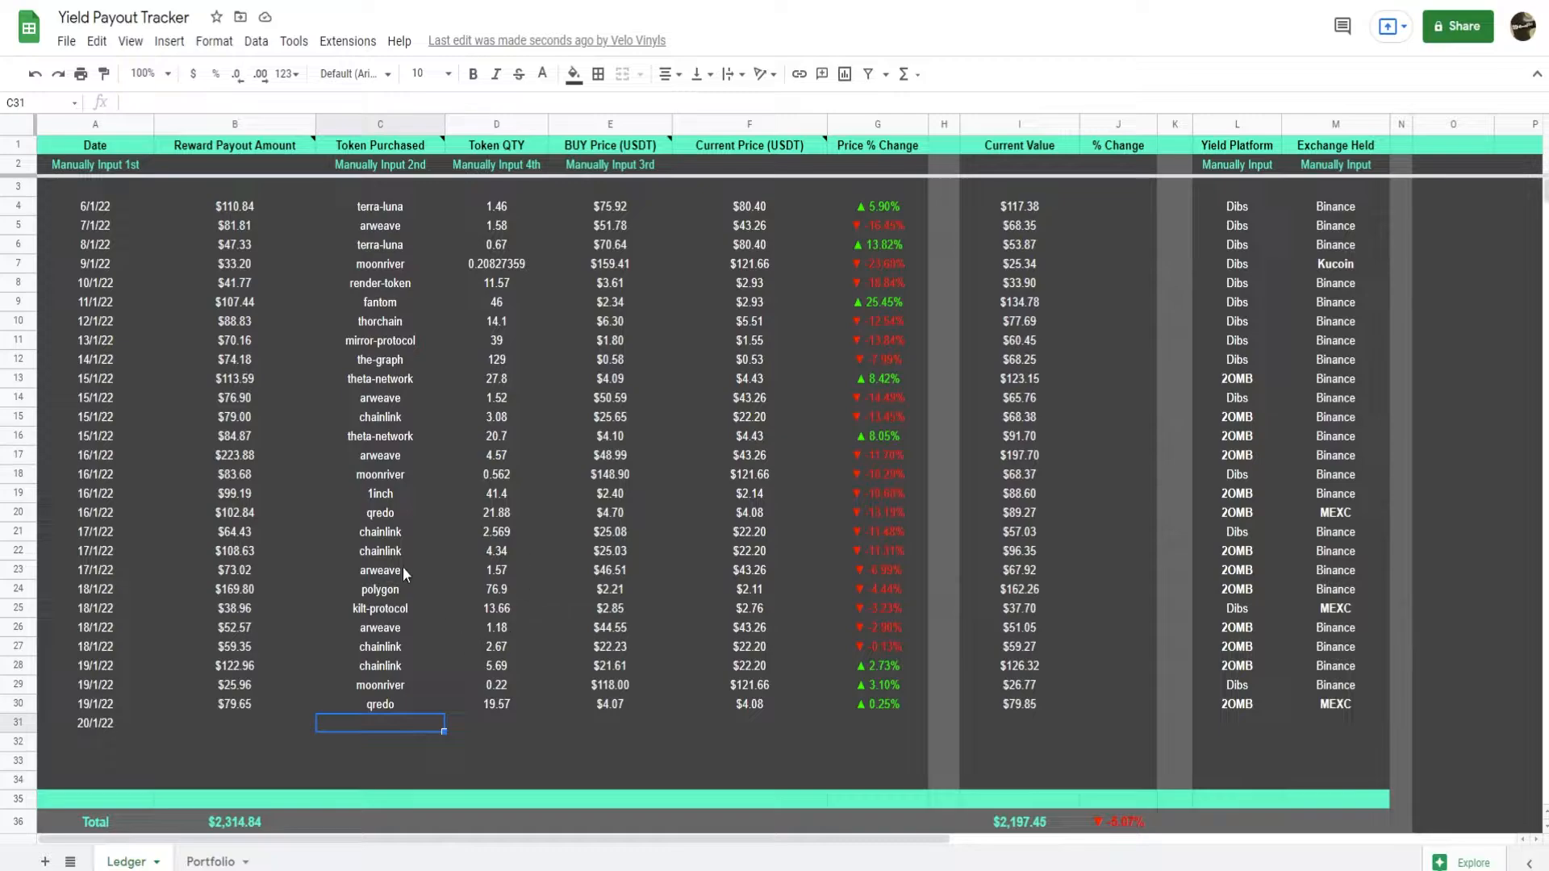
Switch to CoinGecko and search for fantom to look up the token's CoinGecko name.
{"action": "left_click", "coordinate": [395, 300]}
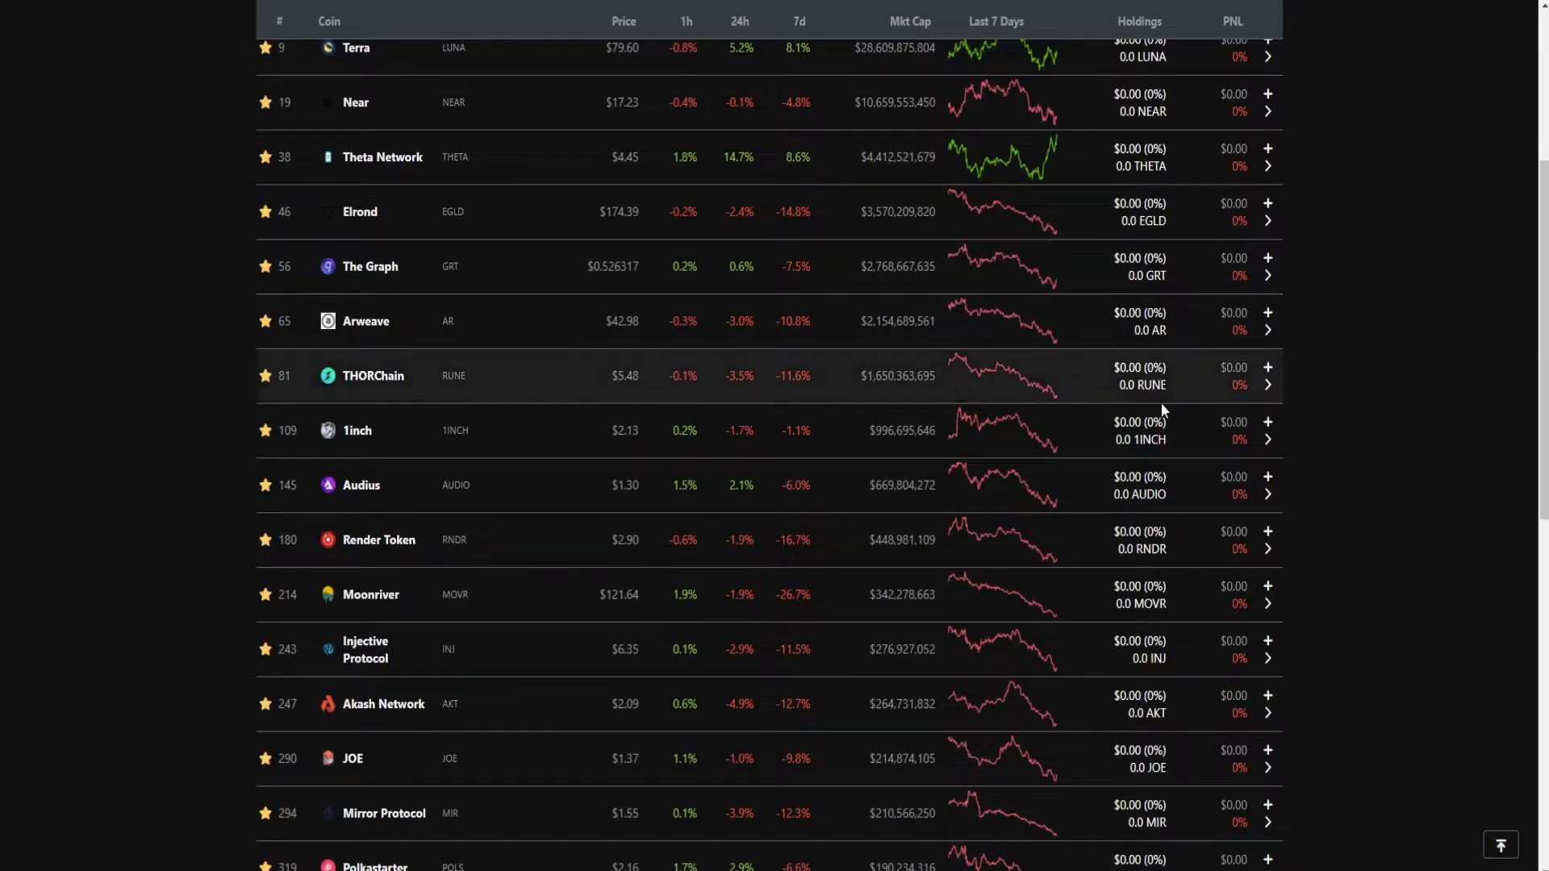
{"action": "scroll", "coordinate": [1161, 404], "scroll_direction": "up", "scroll_amount": 5}
{"action": "left_click", "coordinate": [1210, 78]}
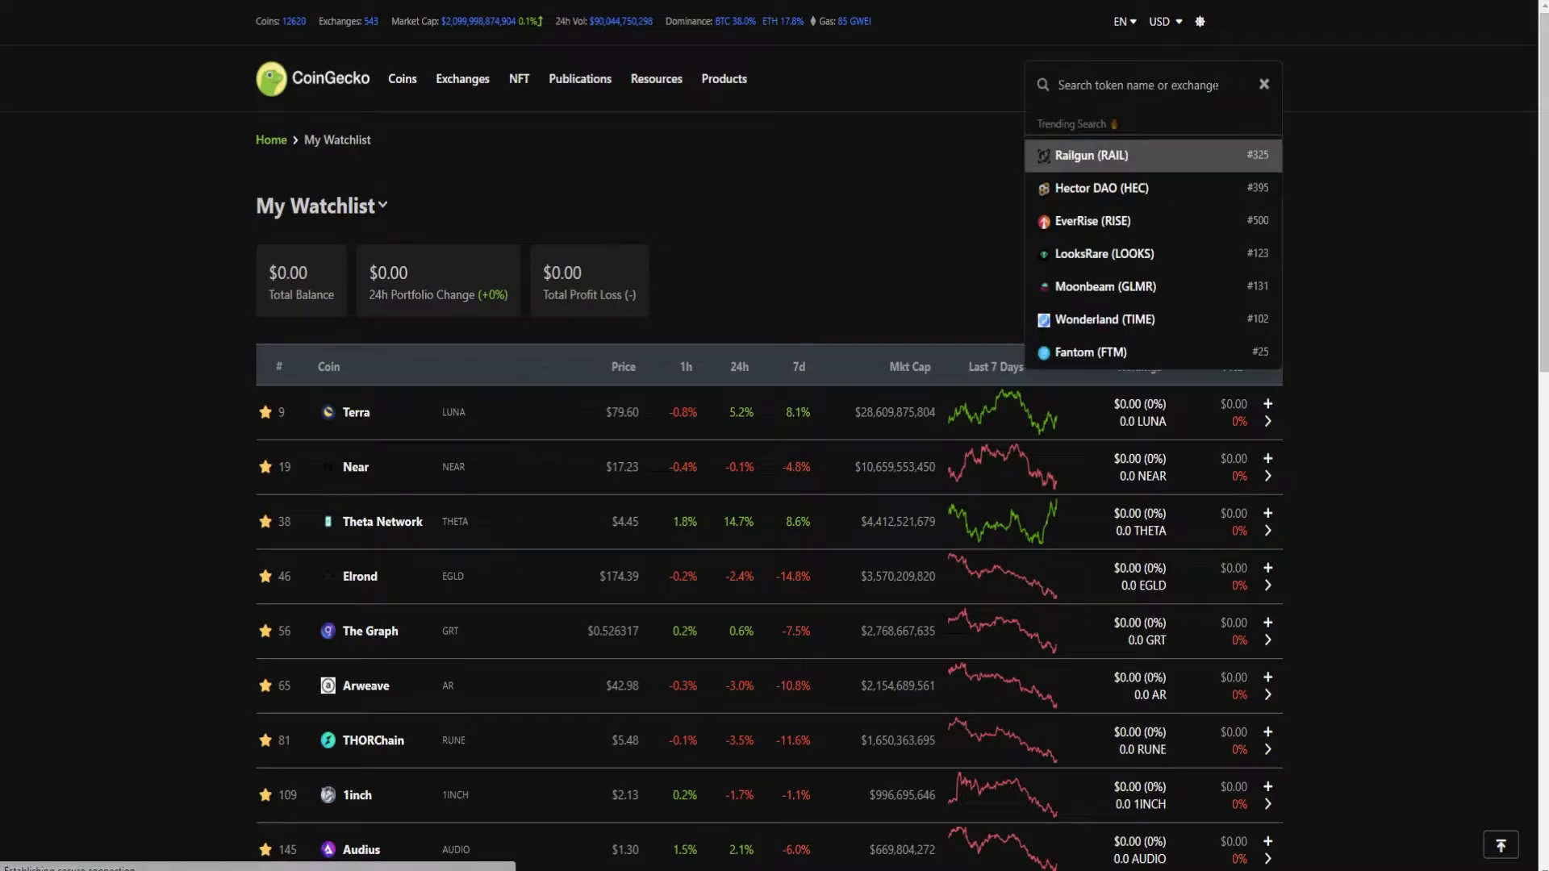
{"action": "type", "text": "fasnt"}
{"action": "key", "text": "BackSpace"}
{"action": "key", "text": "BackSpace"}
{"action": "key", "text": "BackSpace"}
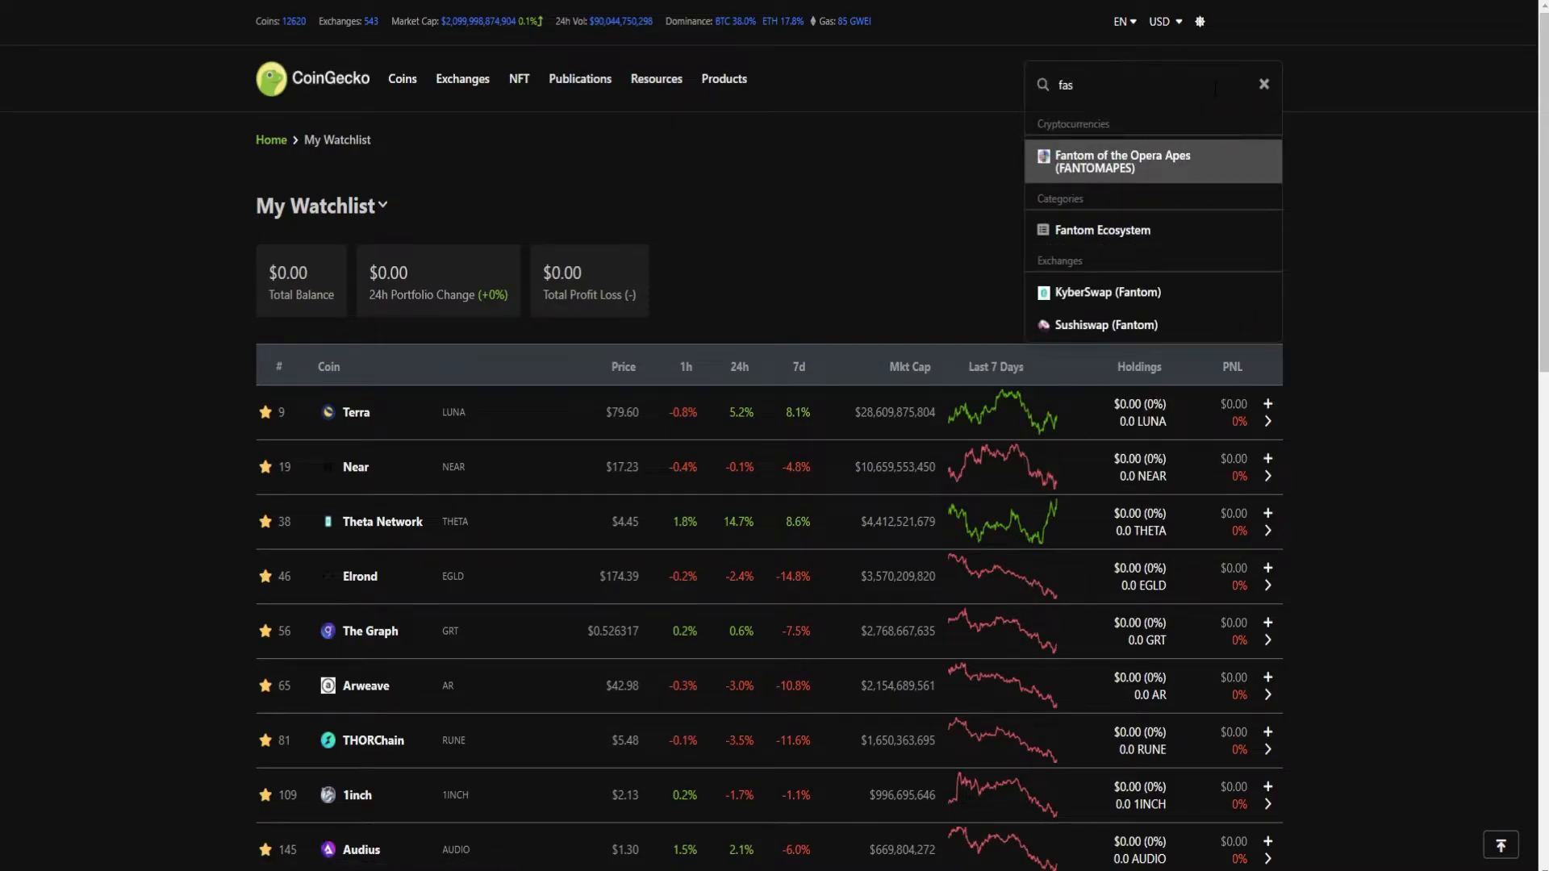
{"action": "type", "text": "ntom"}
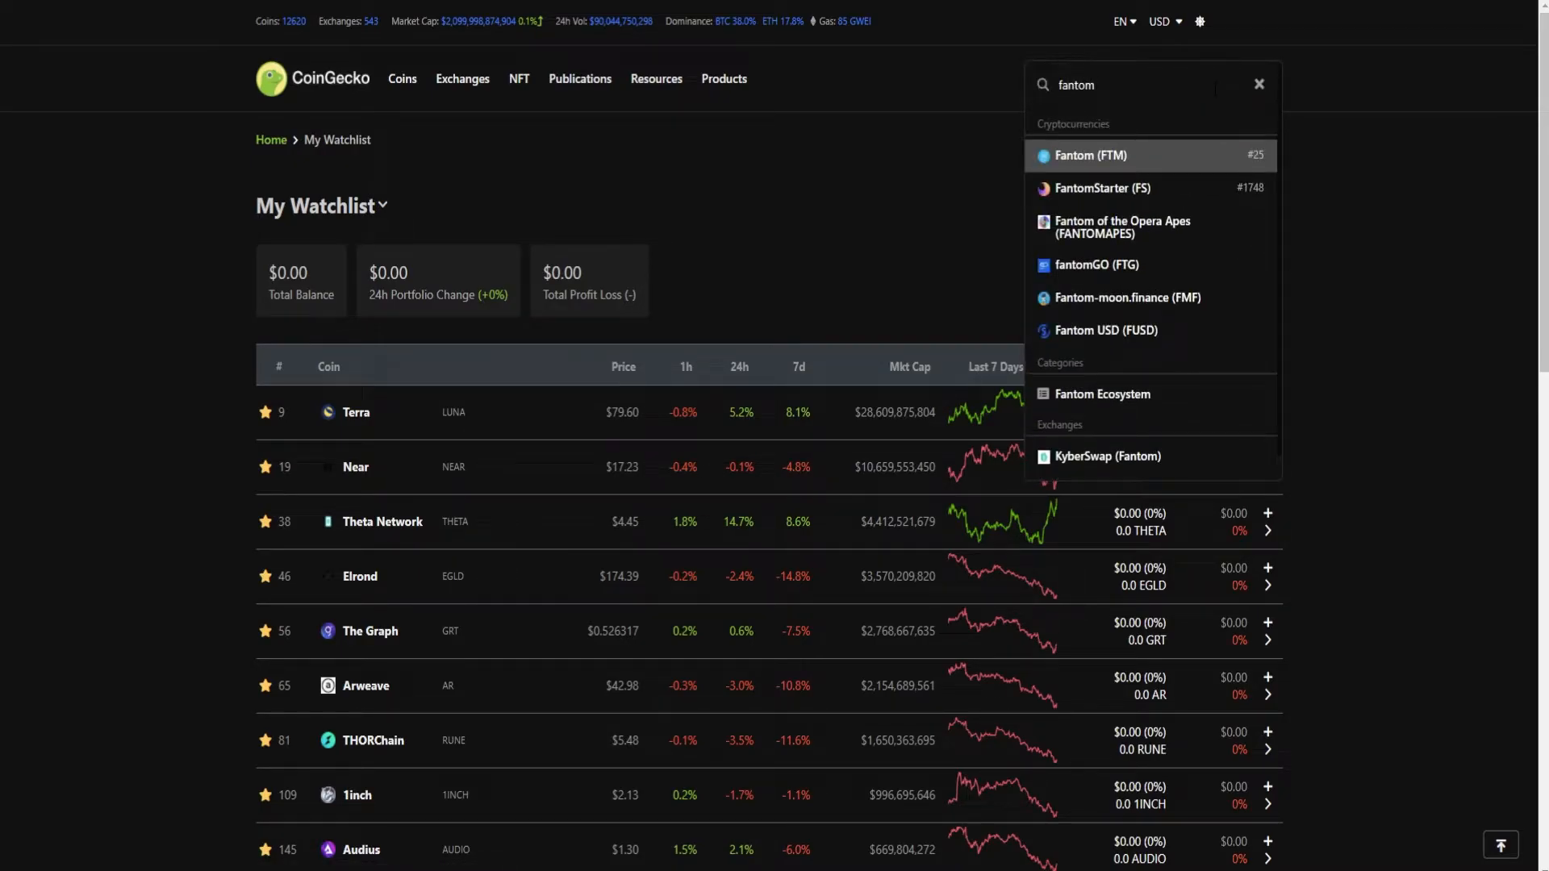
{"action": "key", "text": "Return"}
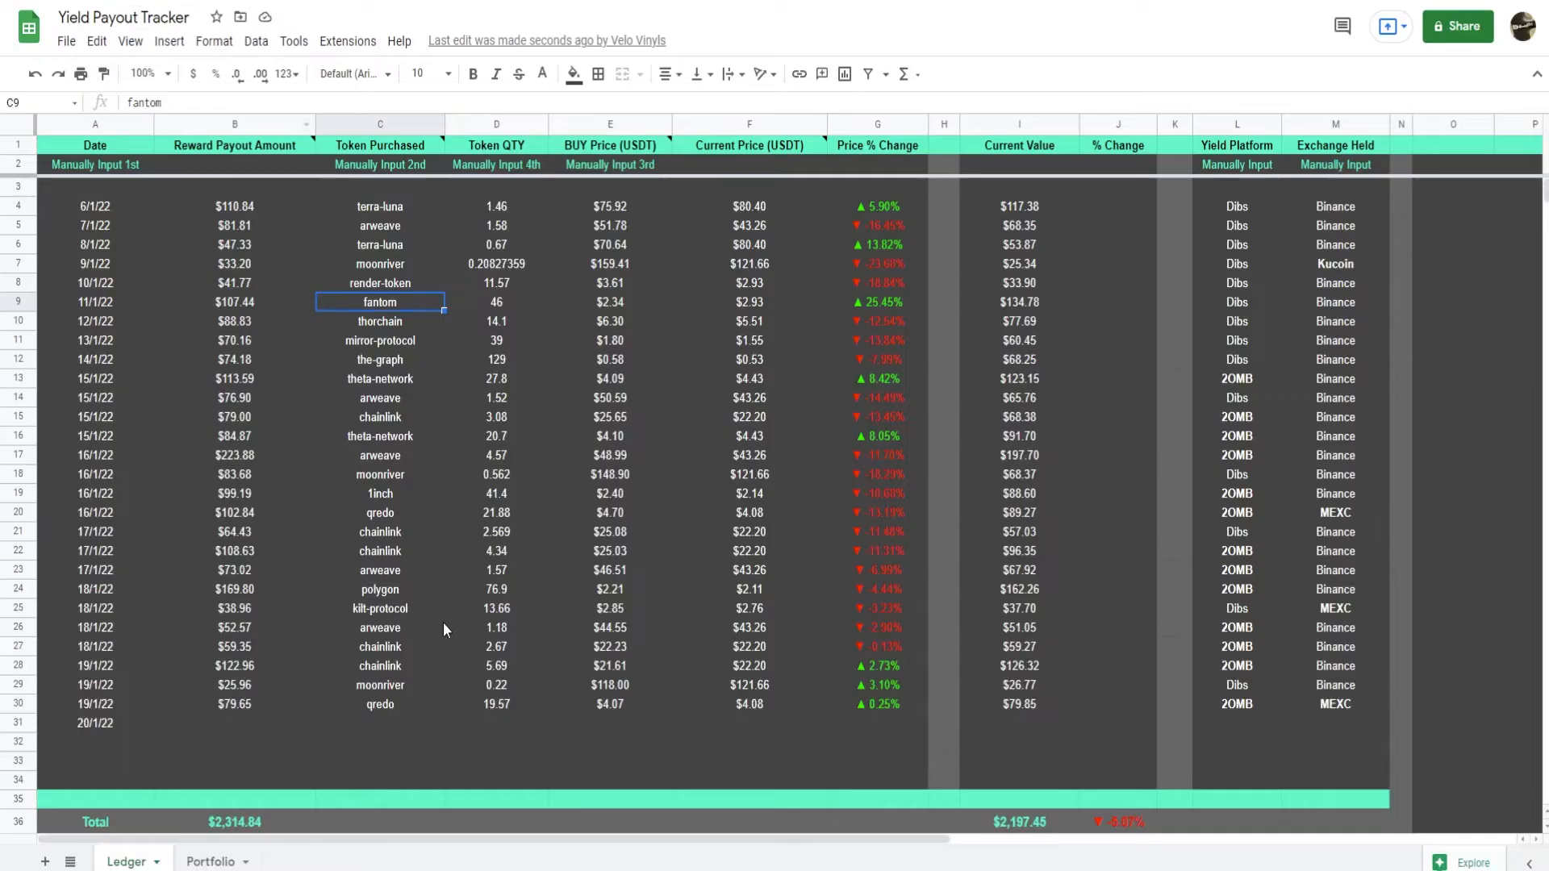
In the Ledger sheet, enter fantom as the token purchased in C31 and extend the Current Price formula from F30 to F31.
{"action": "double_click", "coordinate": [399, 720]}
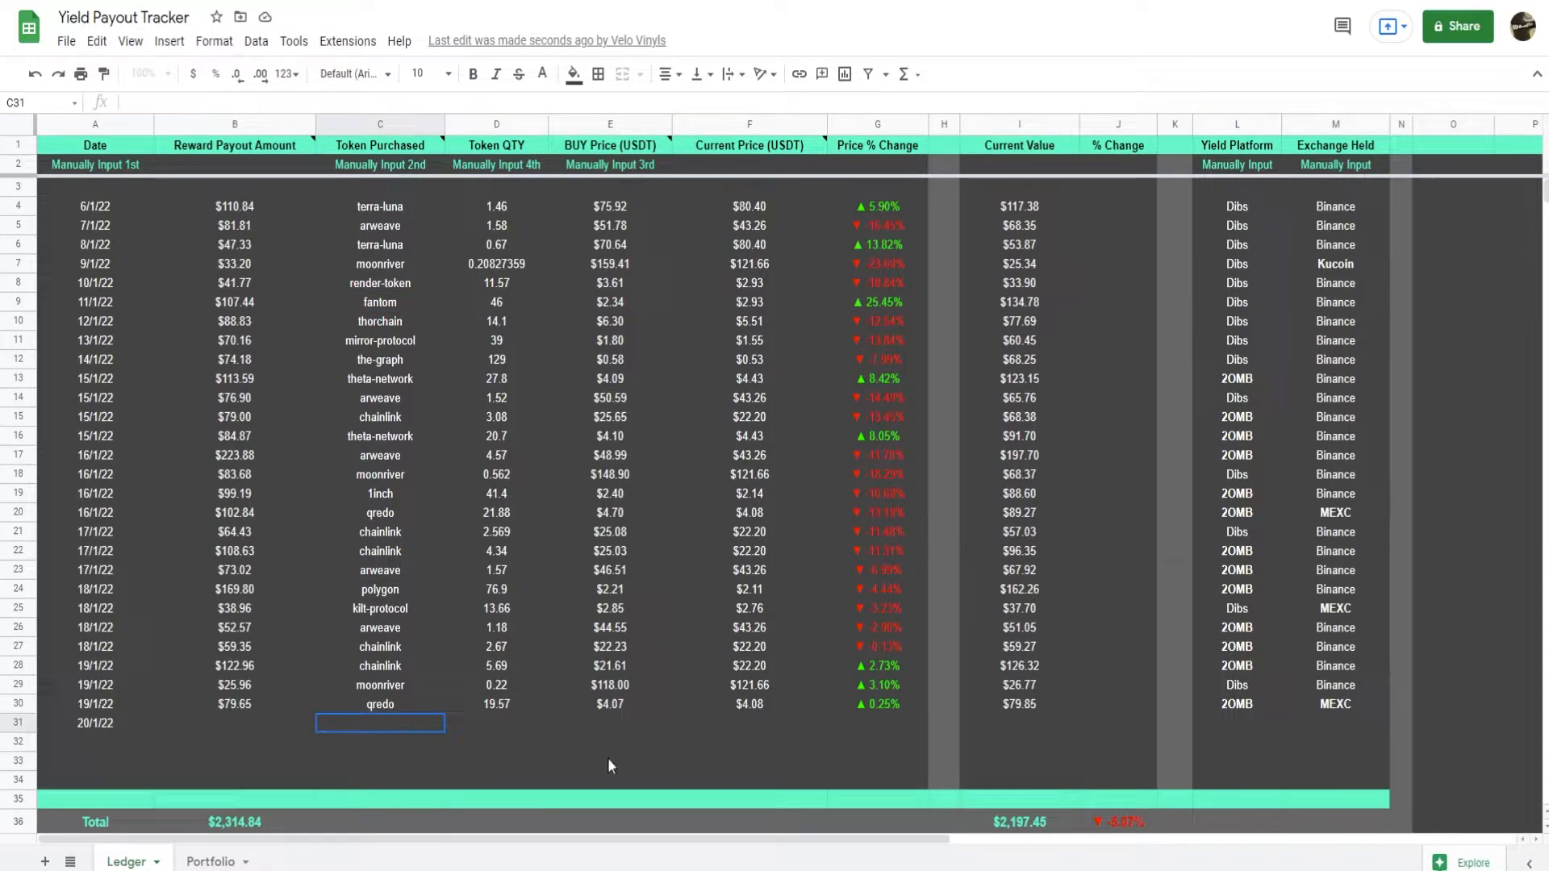
{"action": "type", "text": "fantom"}
{"action": "key", "text": "Return"}
{"action": "left_click", "coordinate": [537, 764]}
{"action": "left_click", "coordinate": [792, 710]}
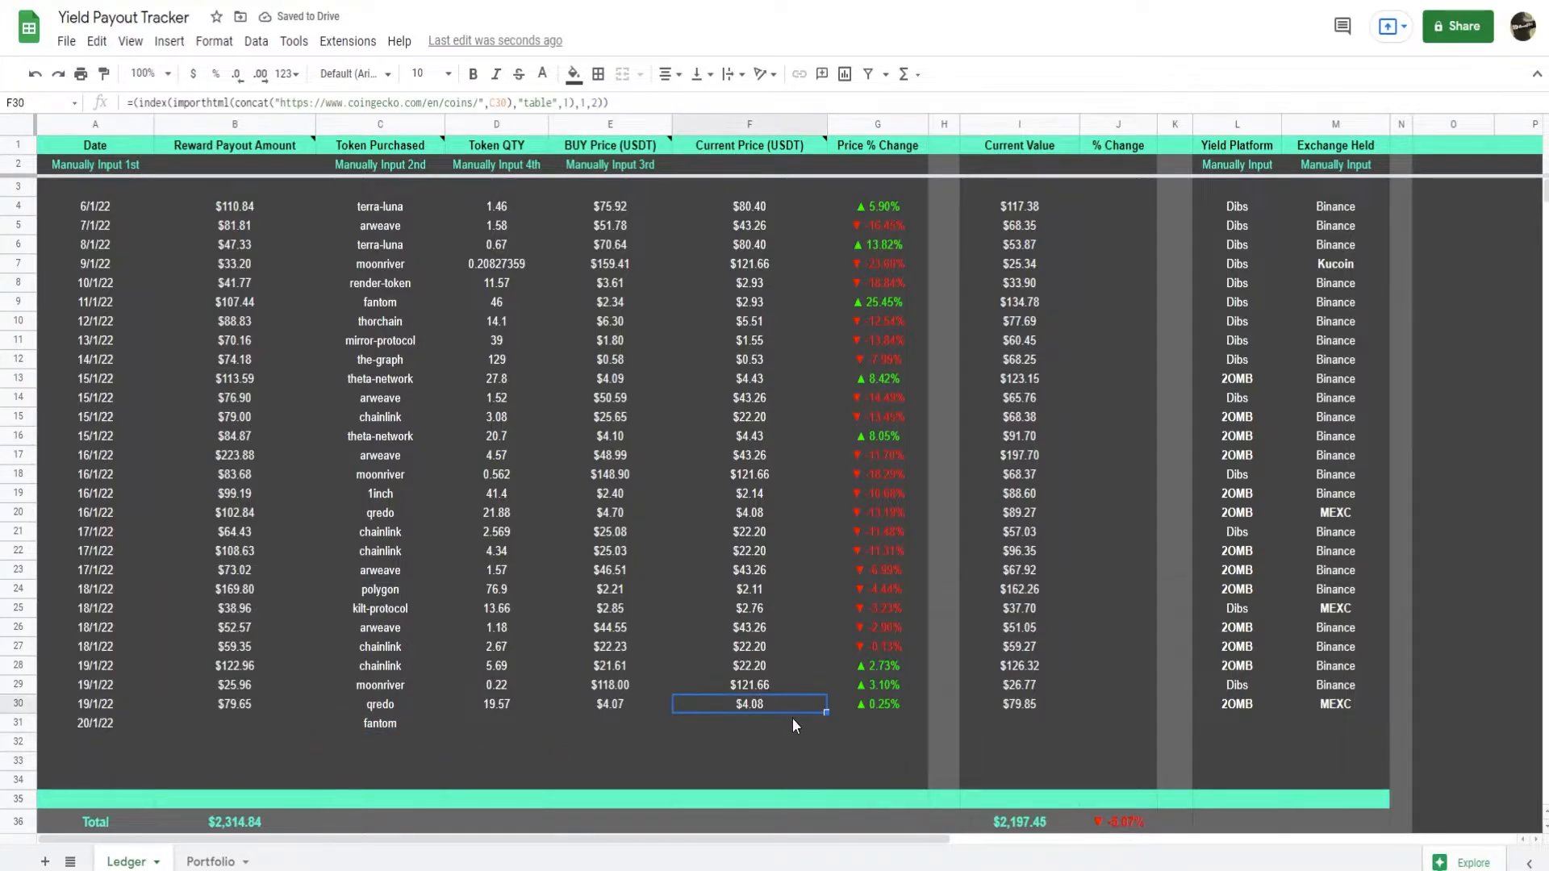
{"action": "left_click_drag", "start_coordinate": [825, 710], "coordinate": [827, 728]}
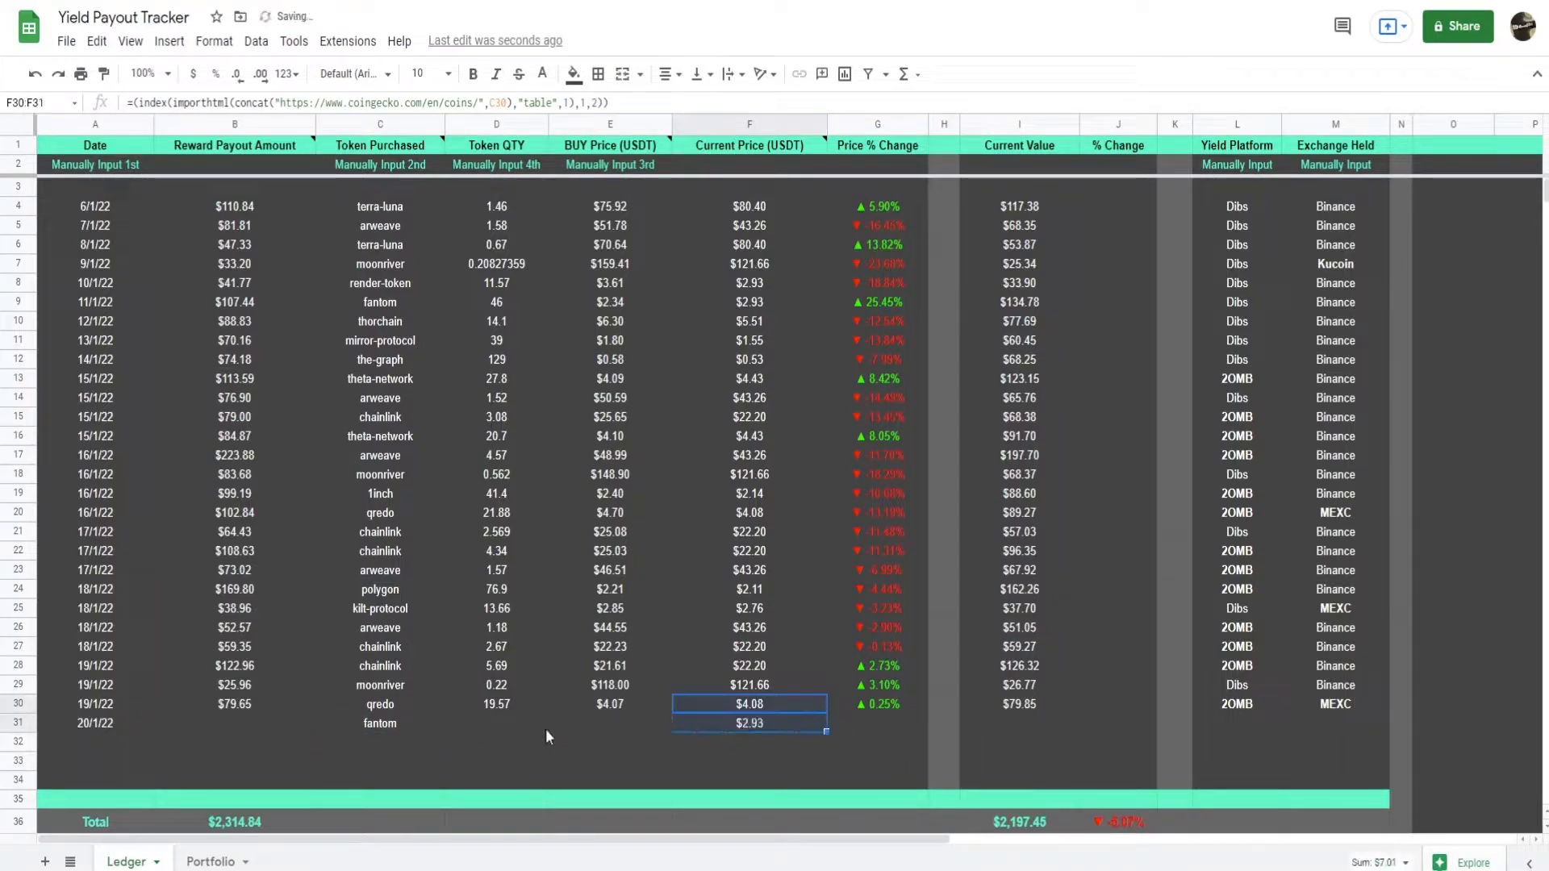
{"action": "left_click", "coordinate": [797, 764]}
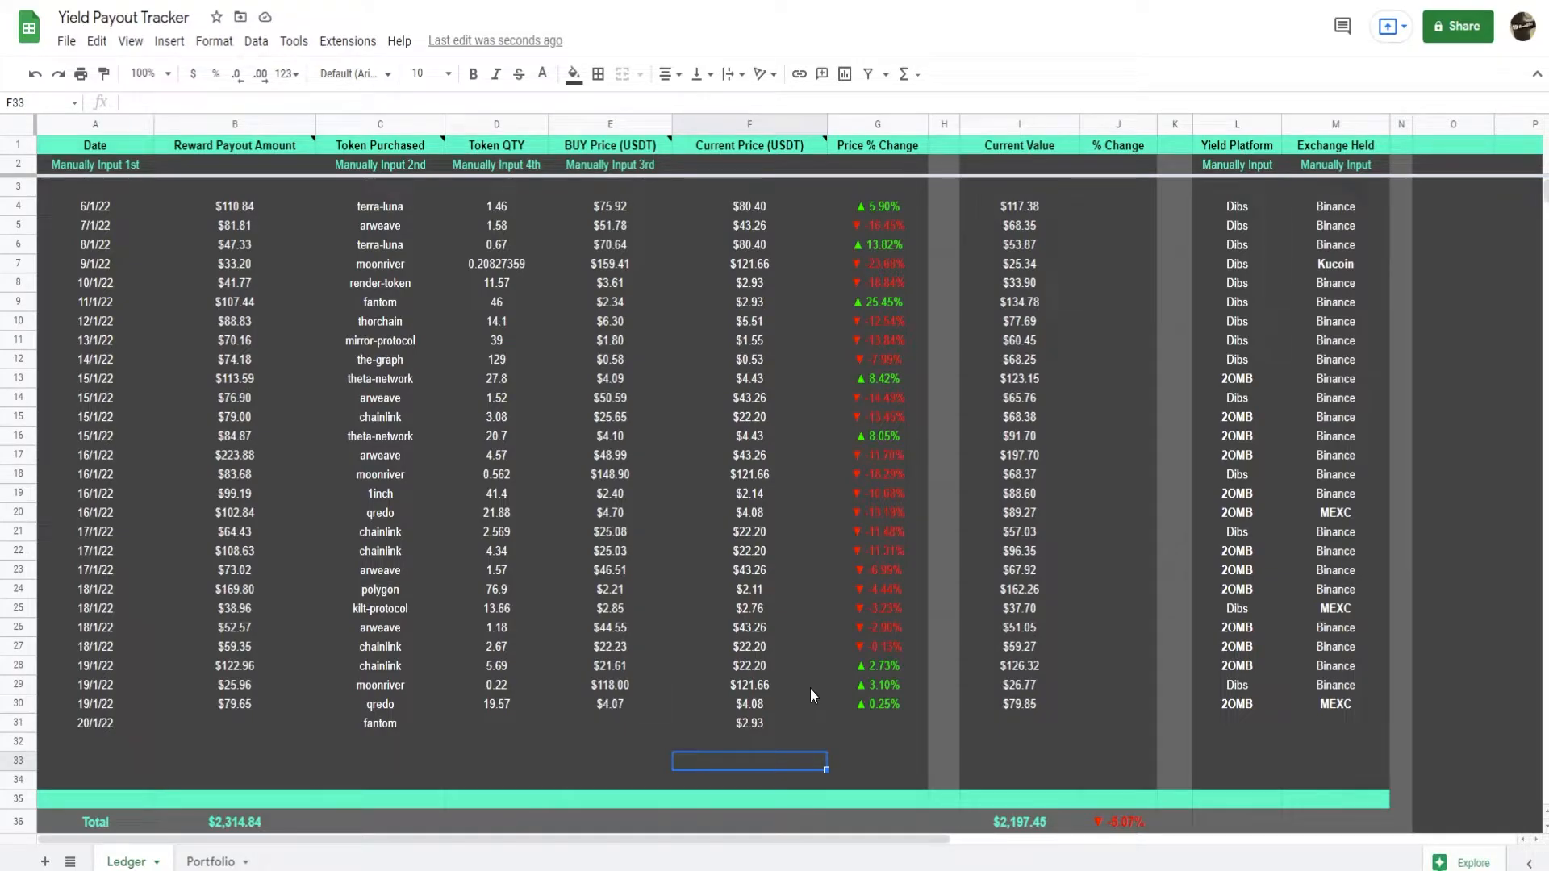
Enter a token quantity of 50 in D31 and a buy price of 2.00 in E31.
{"action": "left_click", "coordinate": [536, 728]}
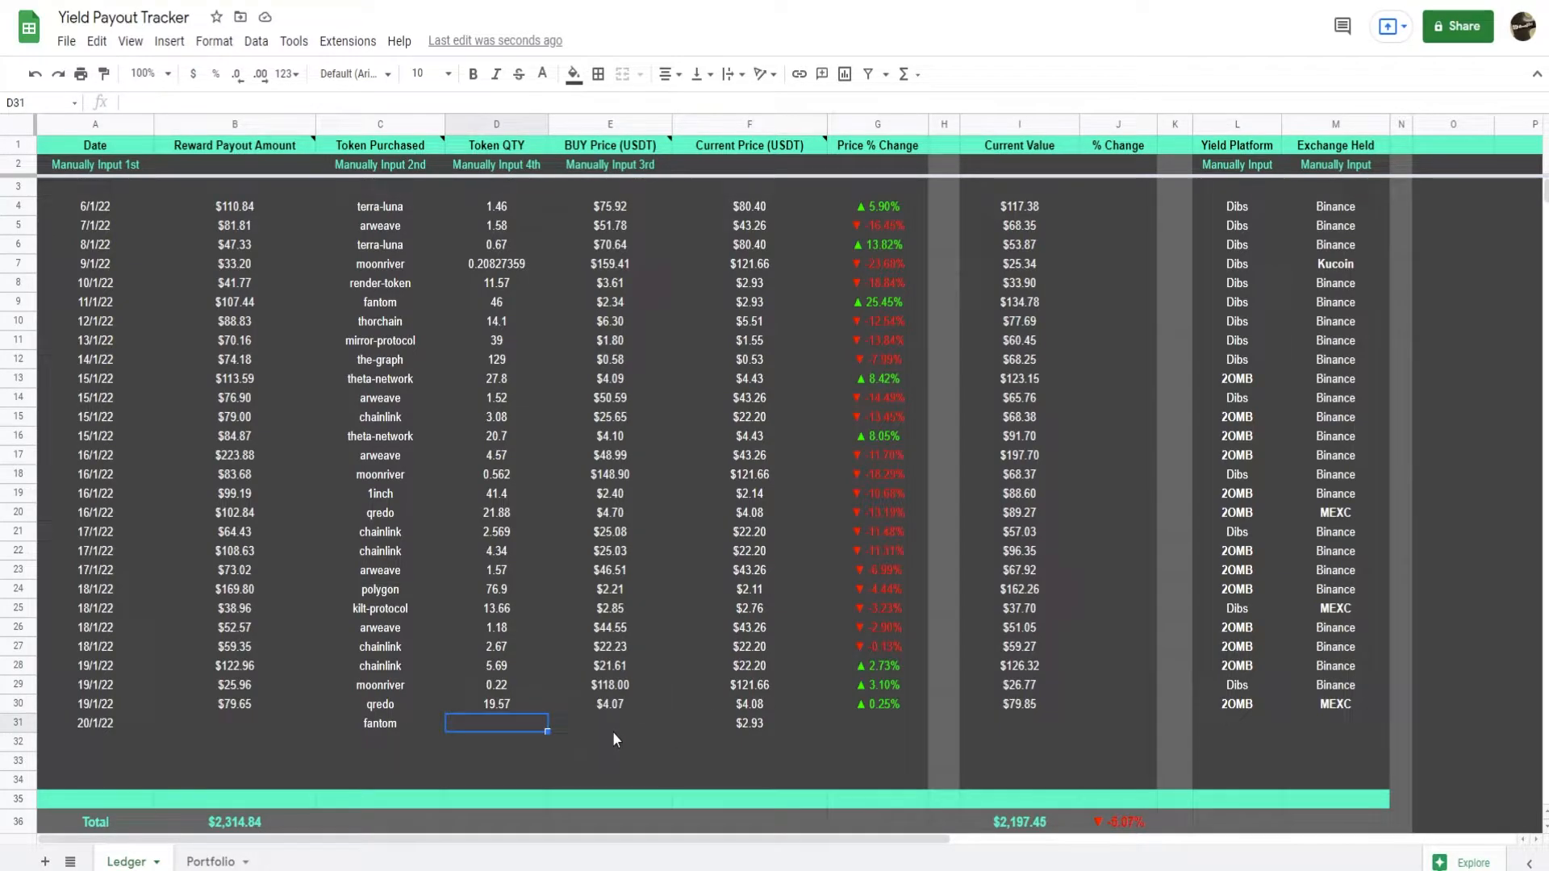
{"action": "type", "text": "50"}
{"action": "key", "text": "Tab"}
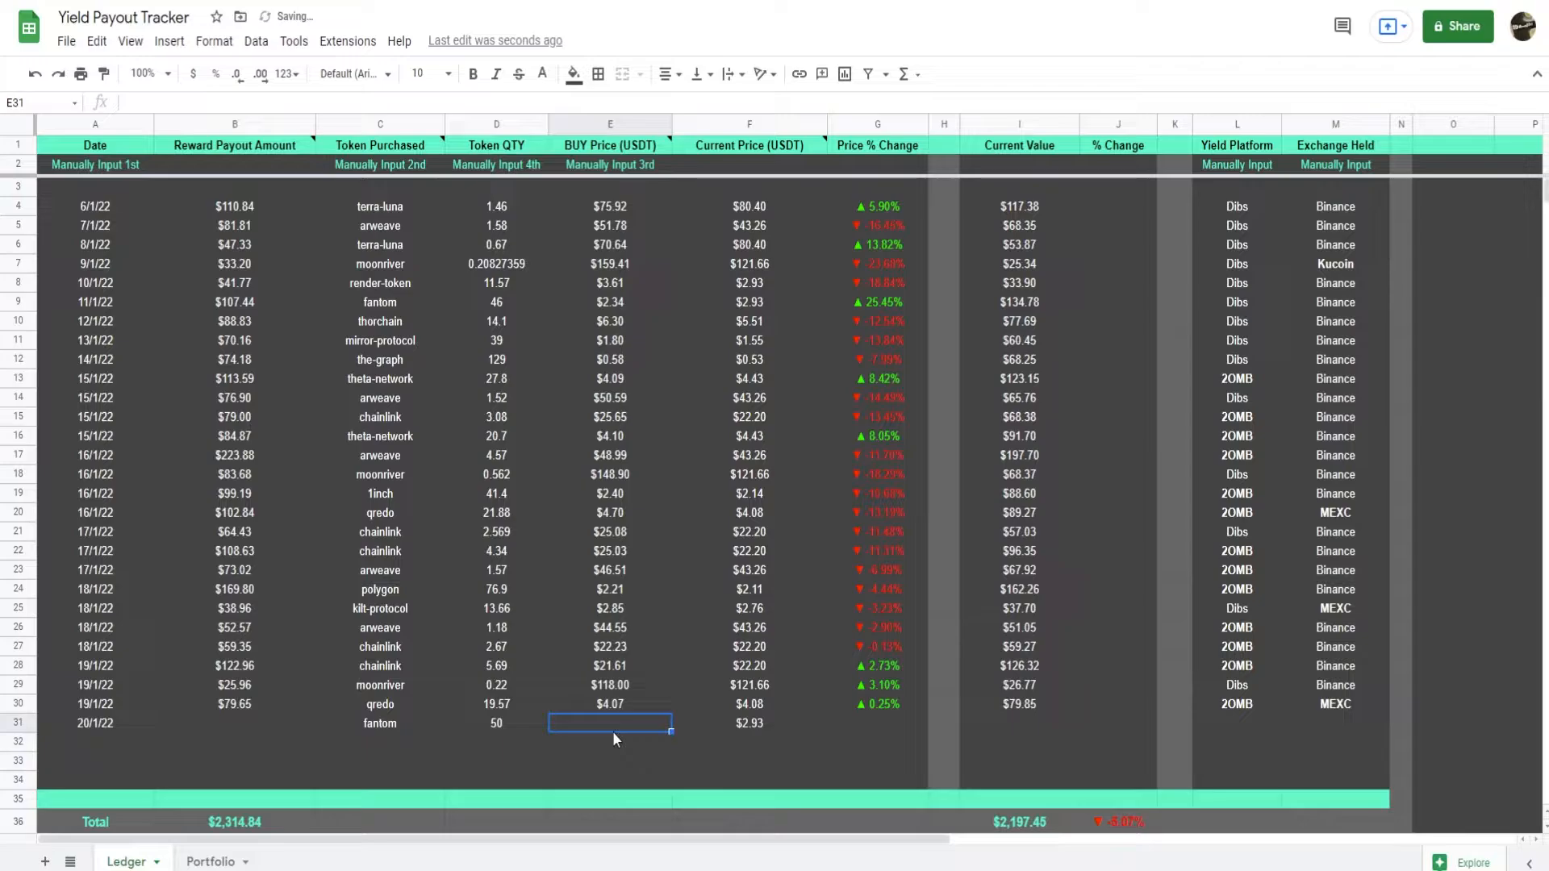
{"action": "type", "text": "2.00"}
{"action": "key", "text": "Return"}
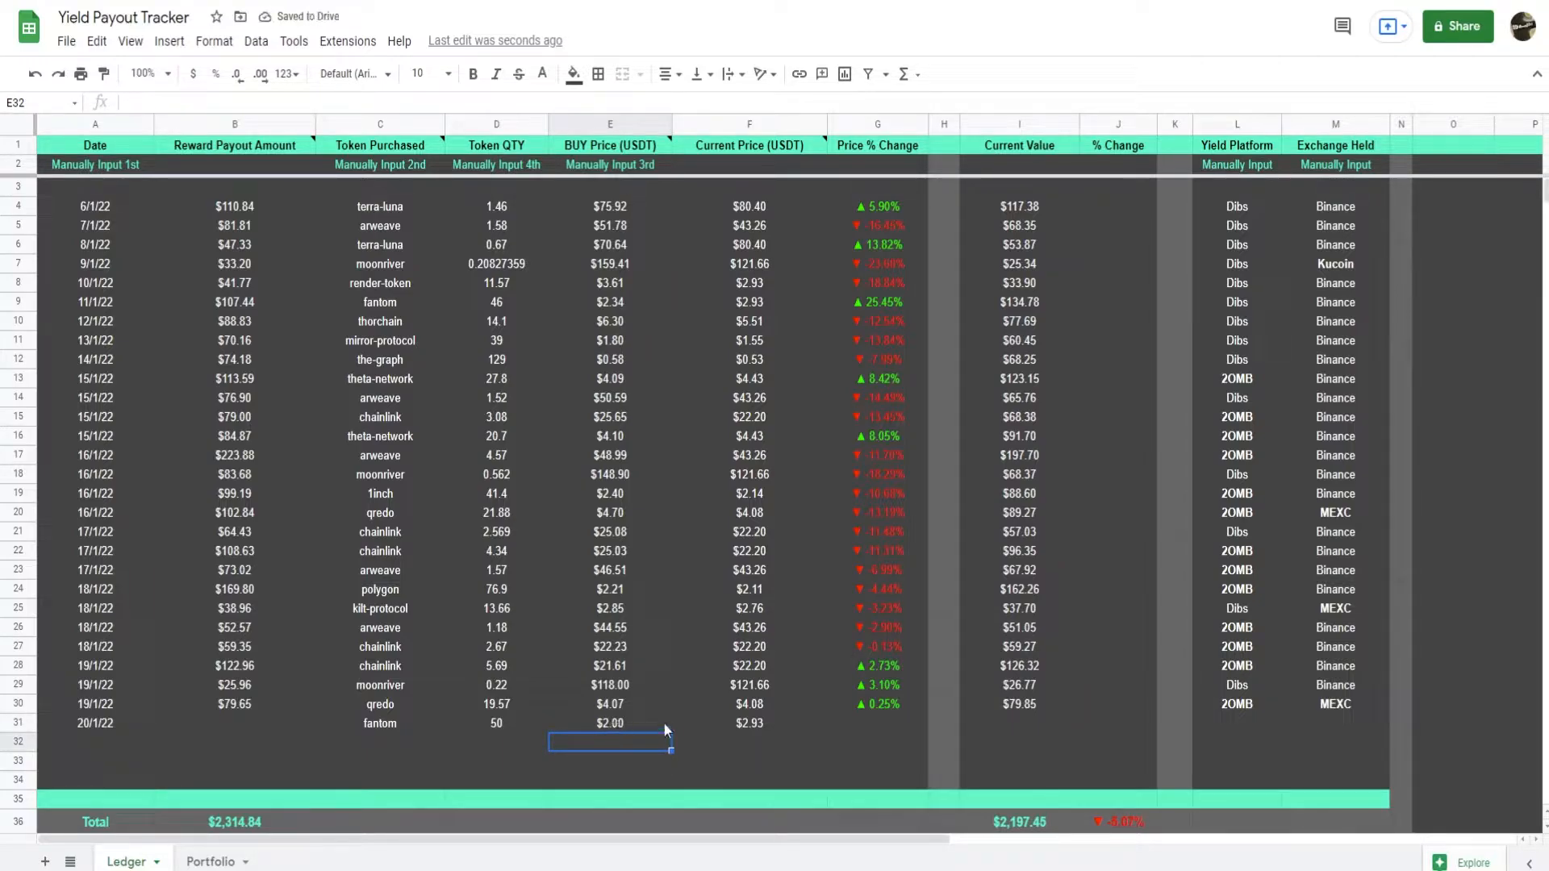
{"action": "left_click_drag", "start_coordinate": [609, 723], "coordinate": [744, 726]}
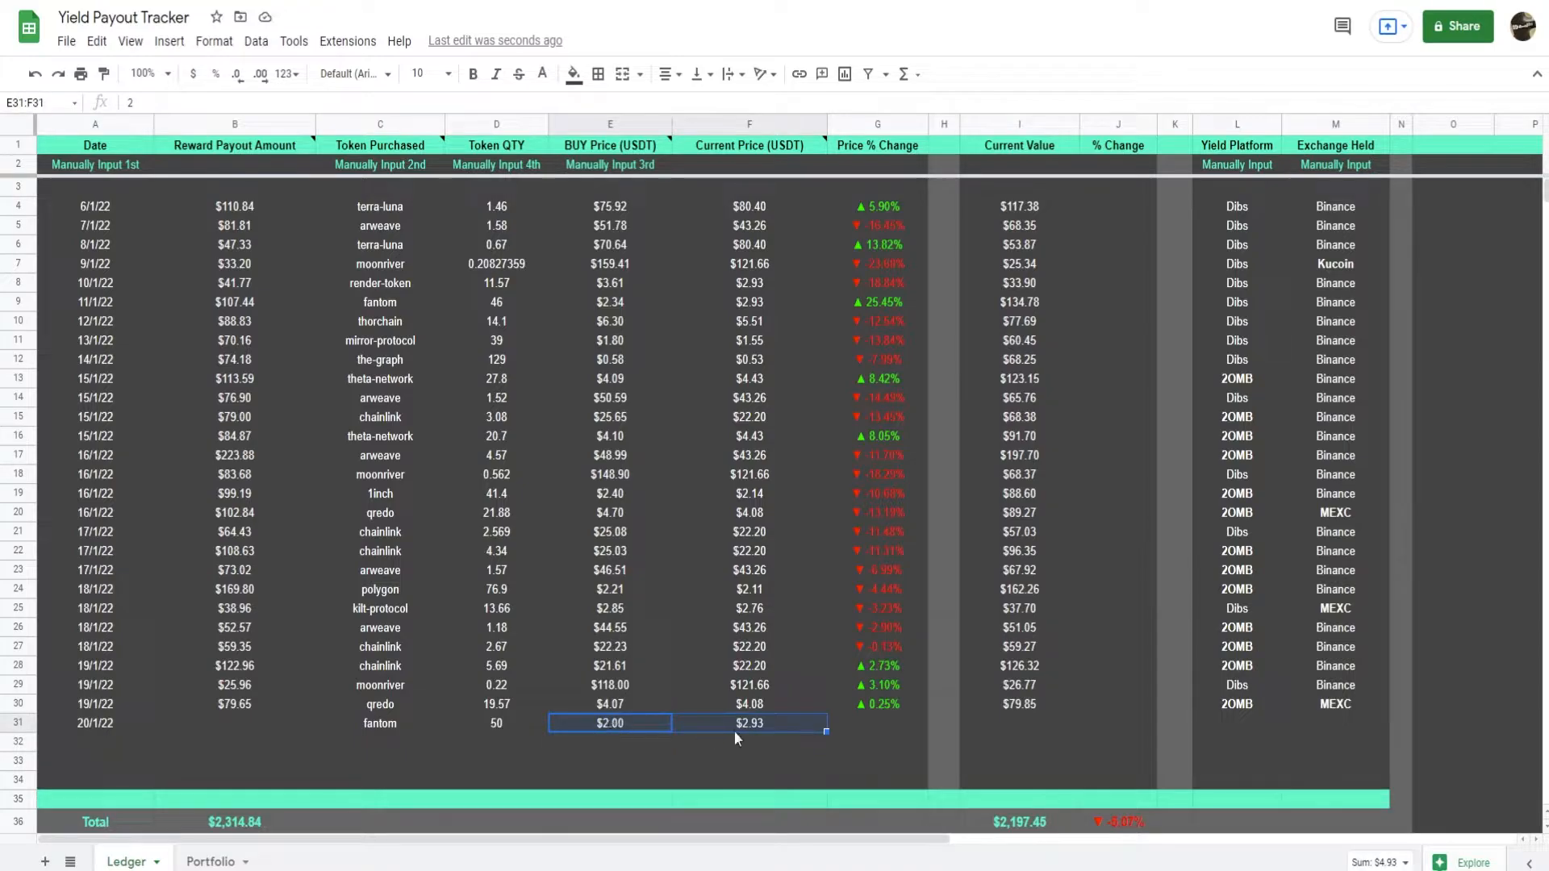
{"action": "left_click_drag", "start_coordinate": [502, 730], "coordinate": [559, 719]}
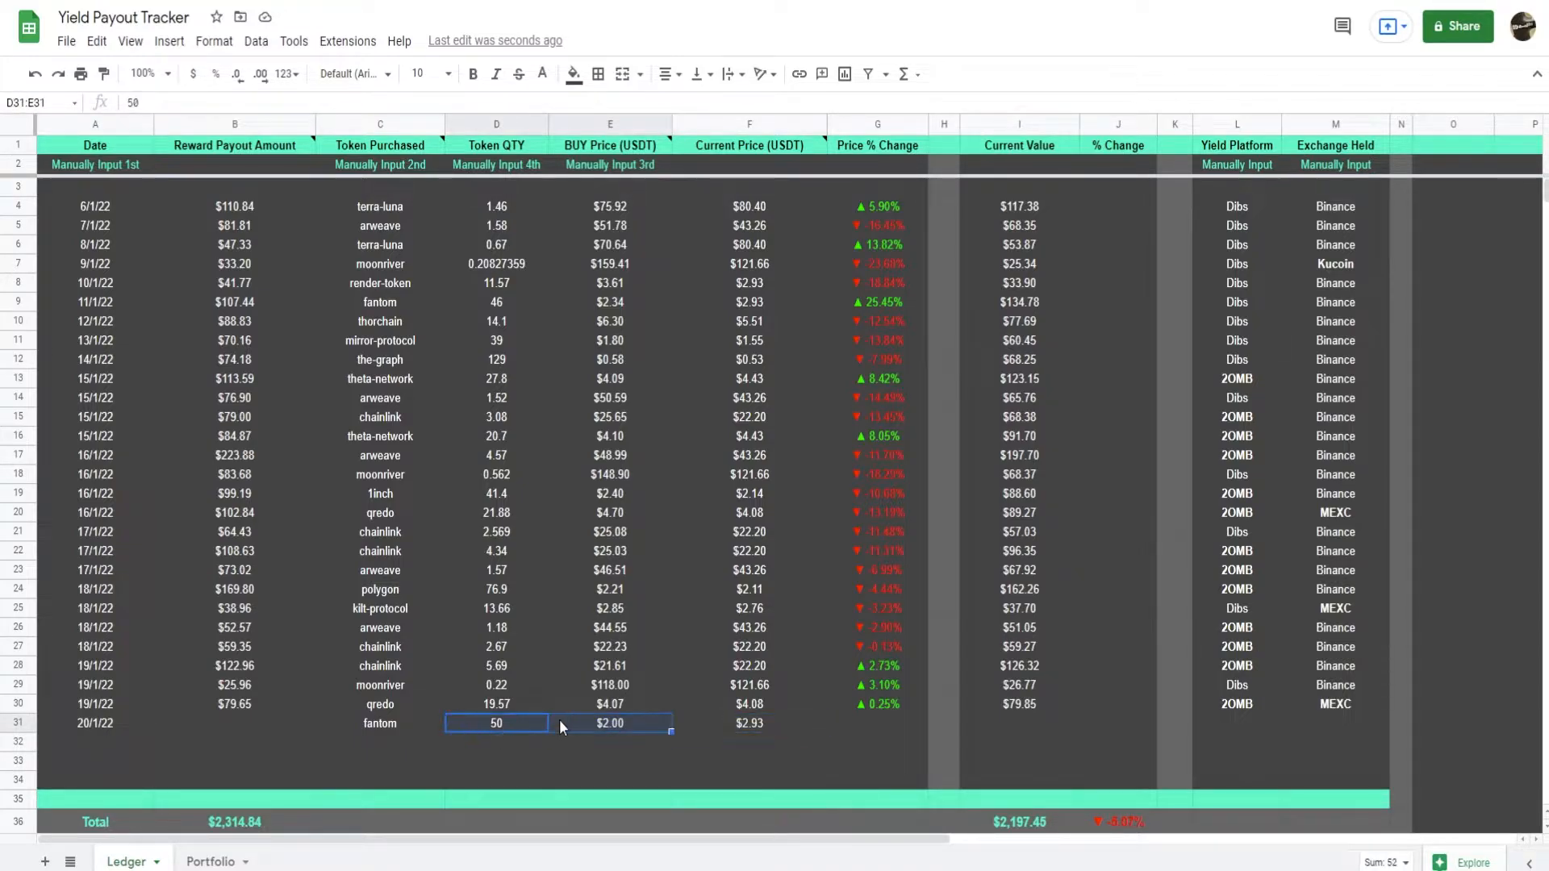
Extend the Reward Payout Amount formula from B30 to B31 and review the quantity and buy price it multiplies.
{"action": "left_click", "coordinate": [253, 706]}
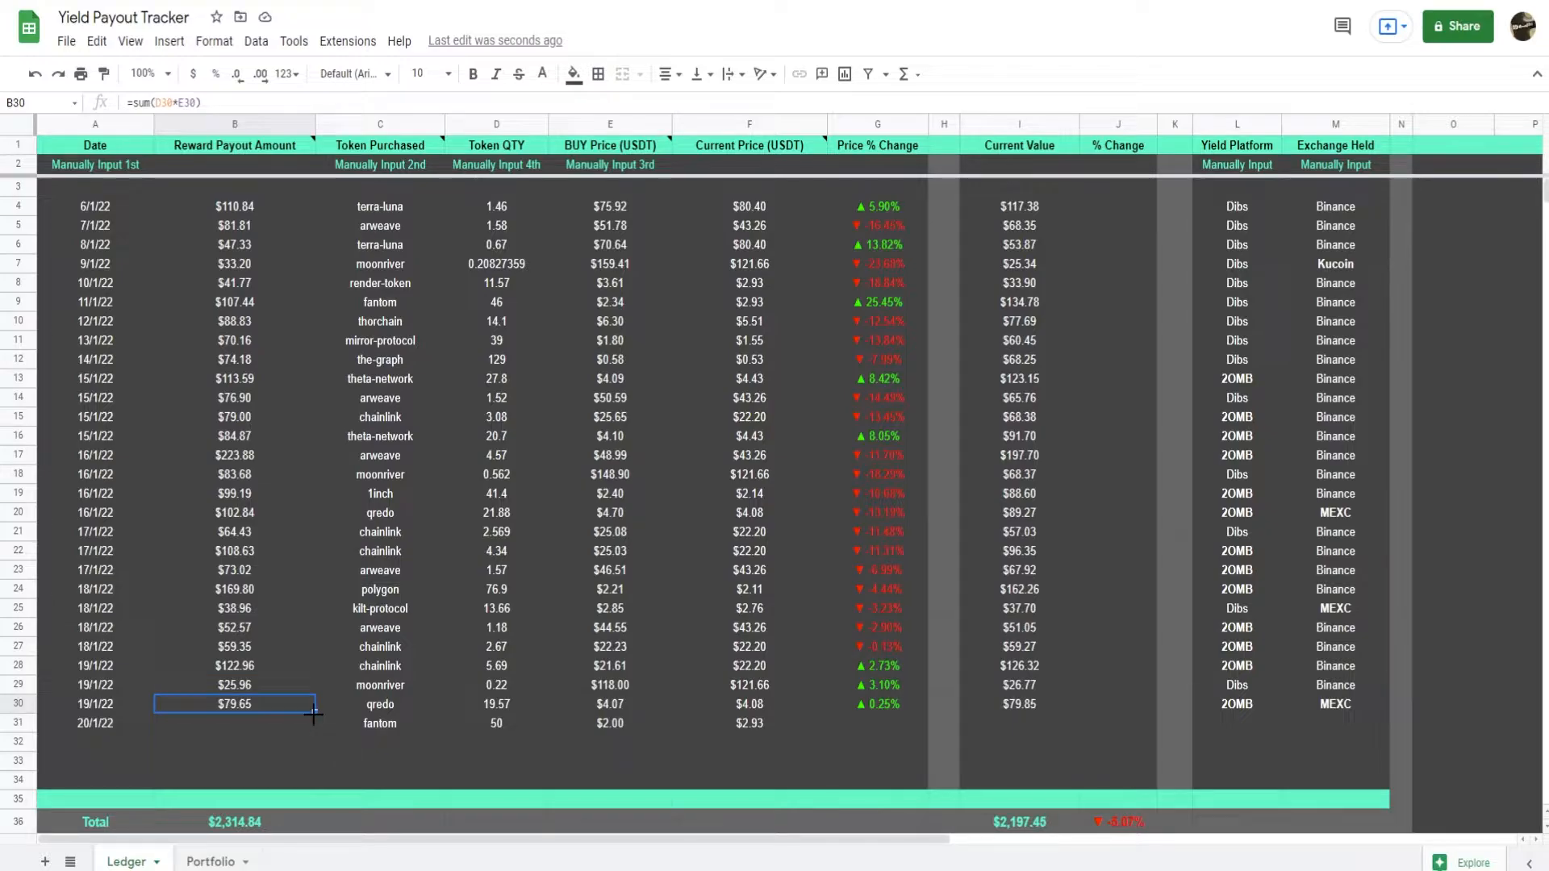
{"action": "left_click_drag", "start_coordinate": [313, 712], "coordinate": [311, 726]}
{"action": "left_click", "coordinate": [250, 722]}
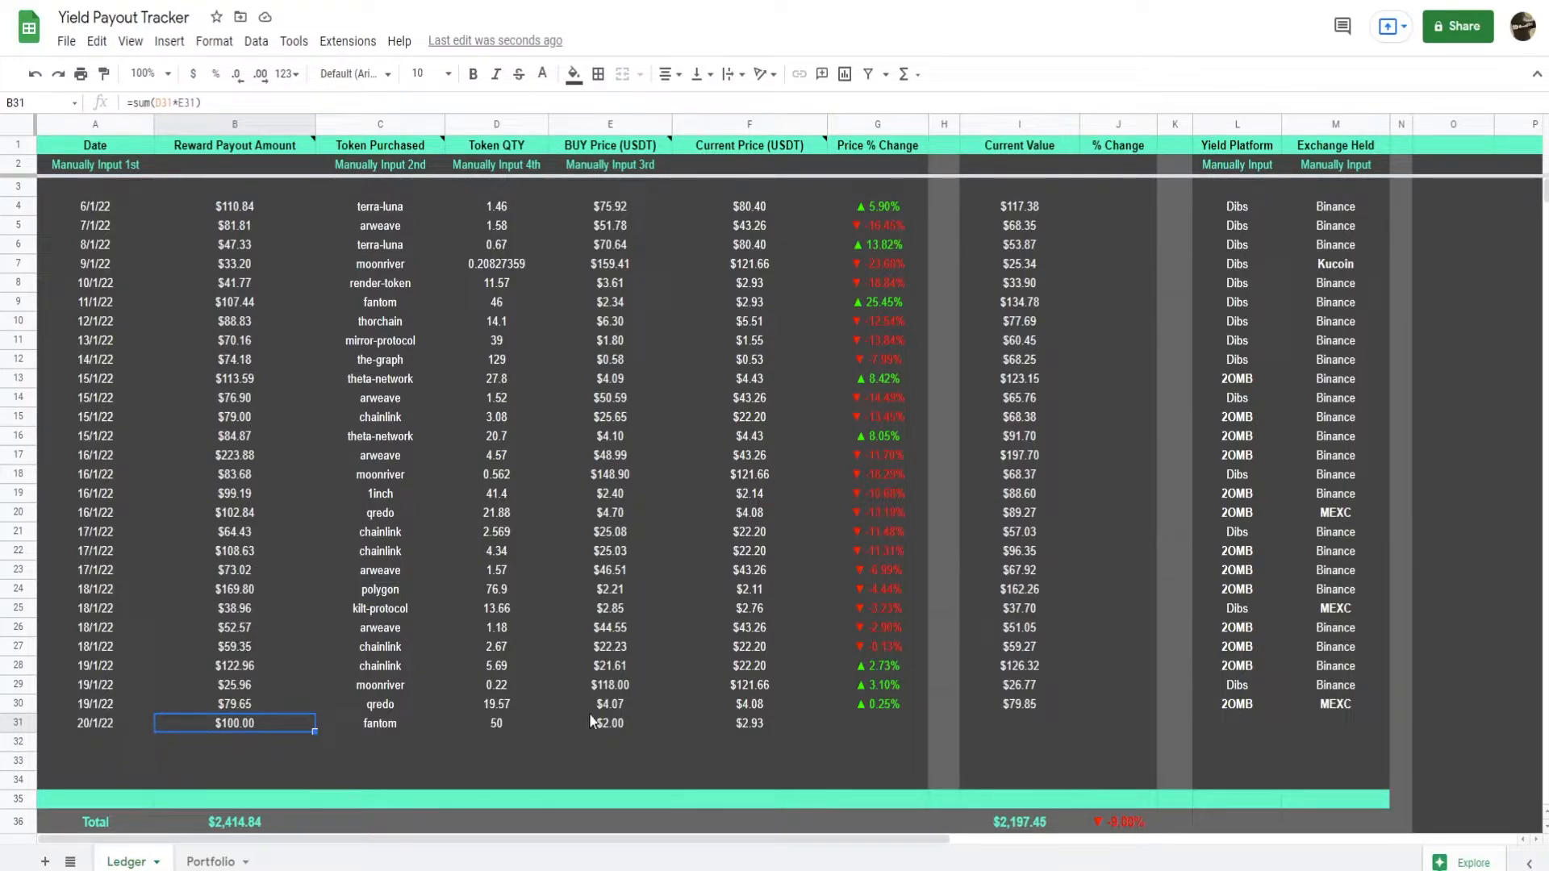
{"action": "left_click", "coordinate": [529, 720]}
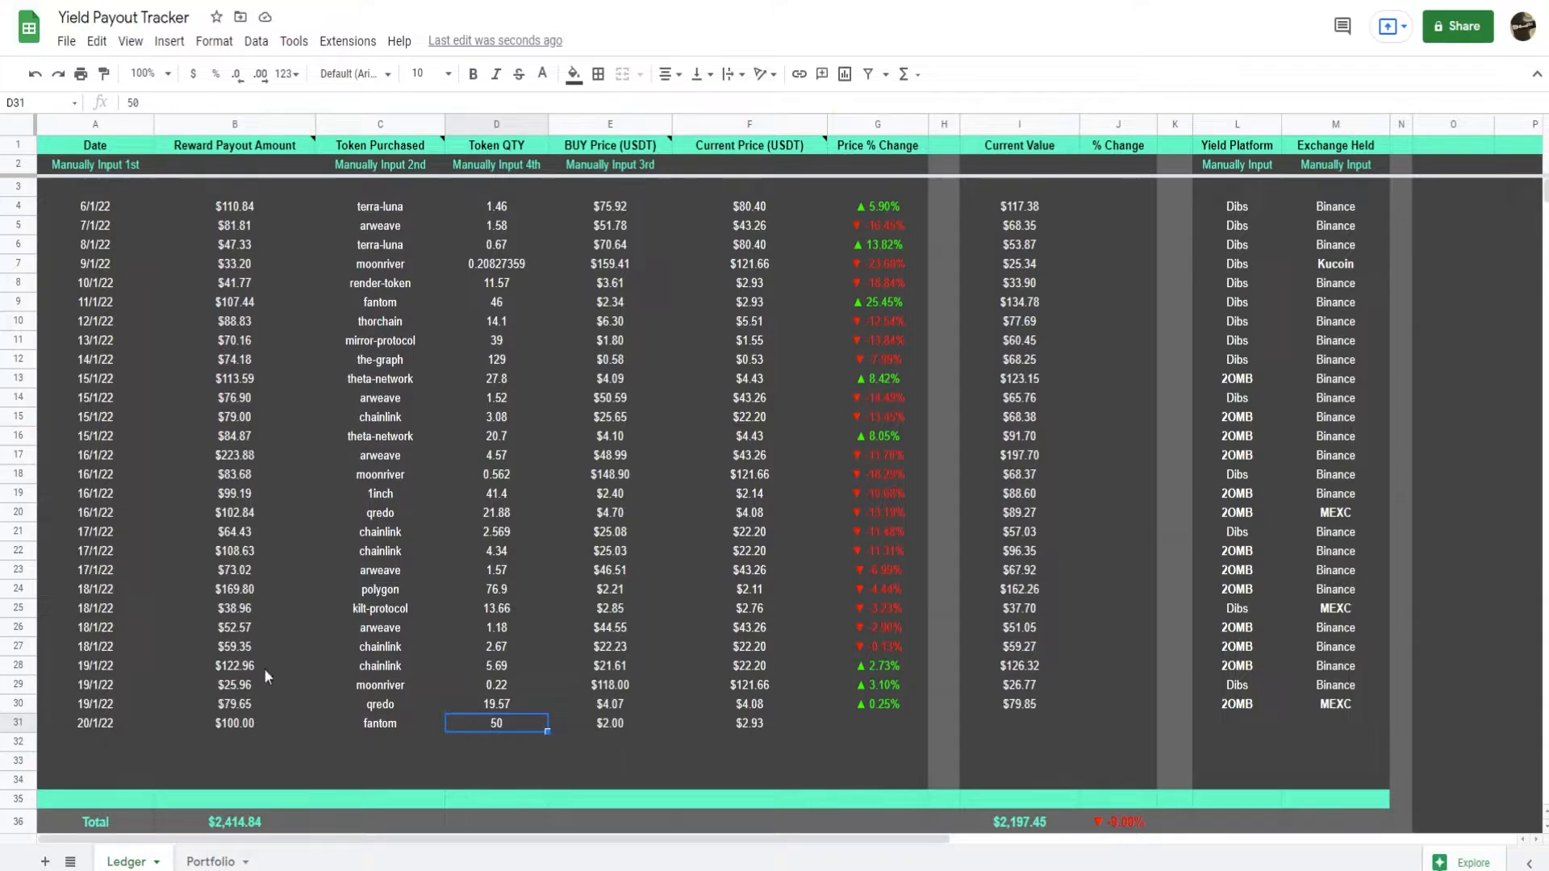
{"action": "left_click", "coordinate": [268, 721]}
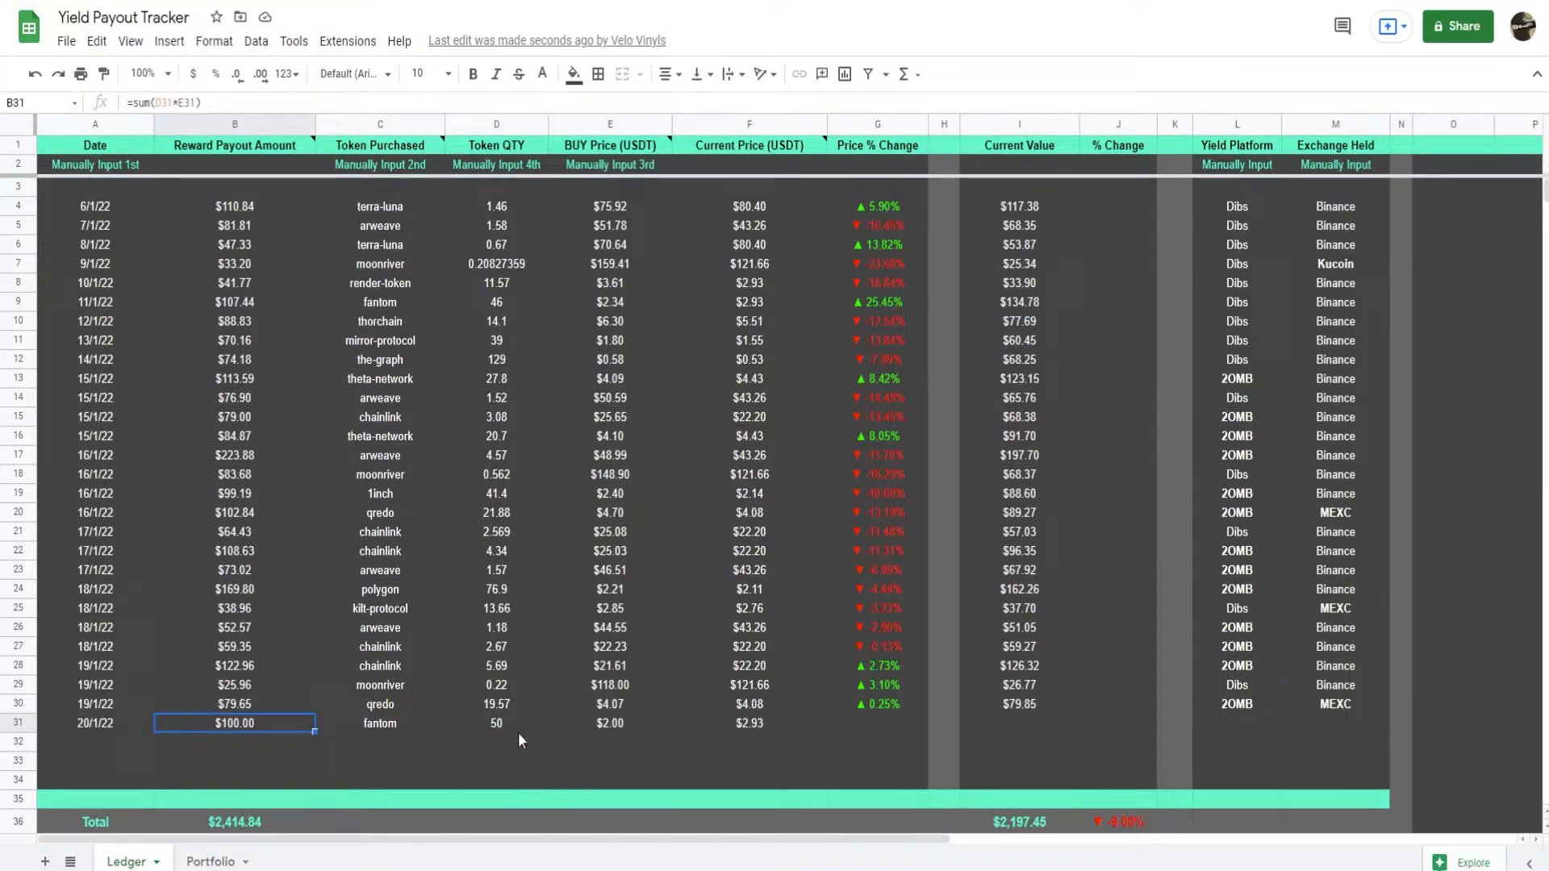
{"action": "left_click_drag", "start_coordinate": [499, 726], "coordinate": [622, 724]}
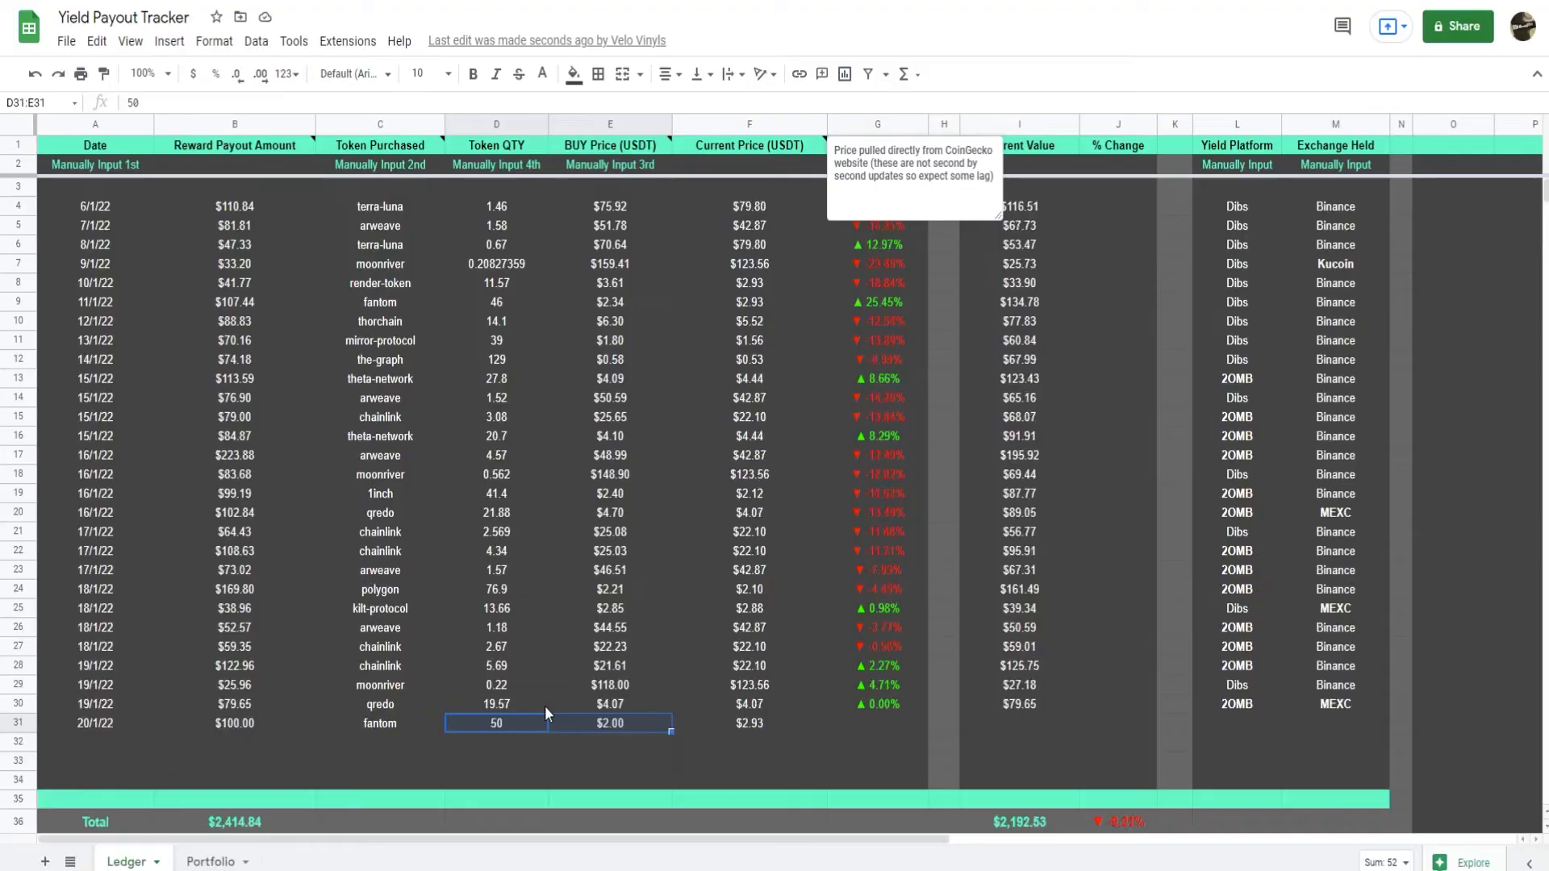
Extend the Price % Change and Current Value formulas from G30:I30 down to row 31.
{"action": "left_click", "coordinate": [888, 705]}
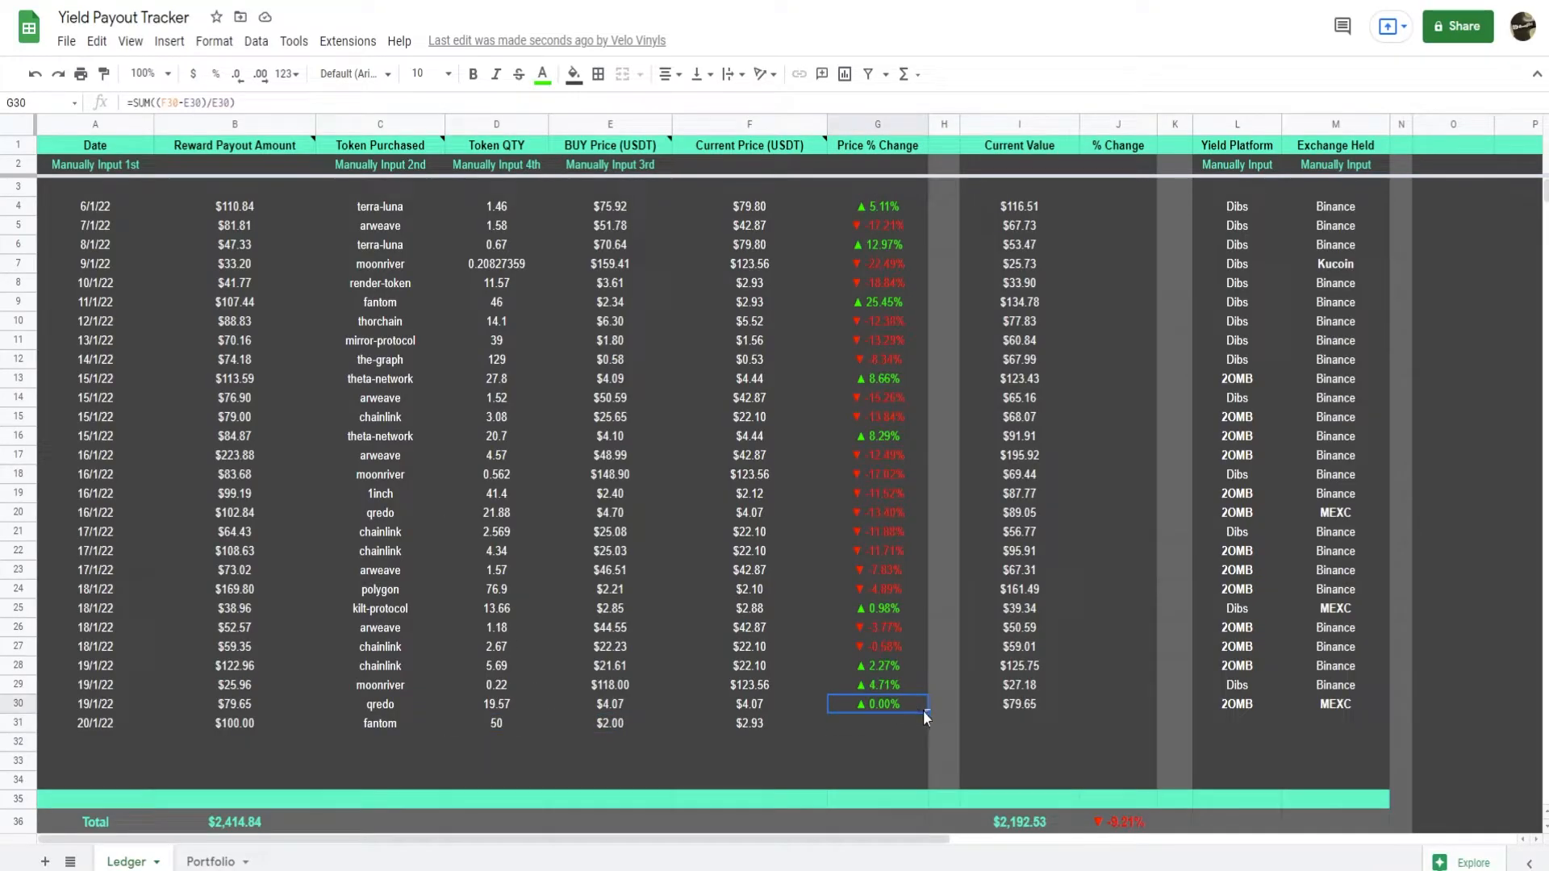
{"action": "left_click_drag", "start_coordinate": [894, 704], "coordinate": [1081, 712]}
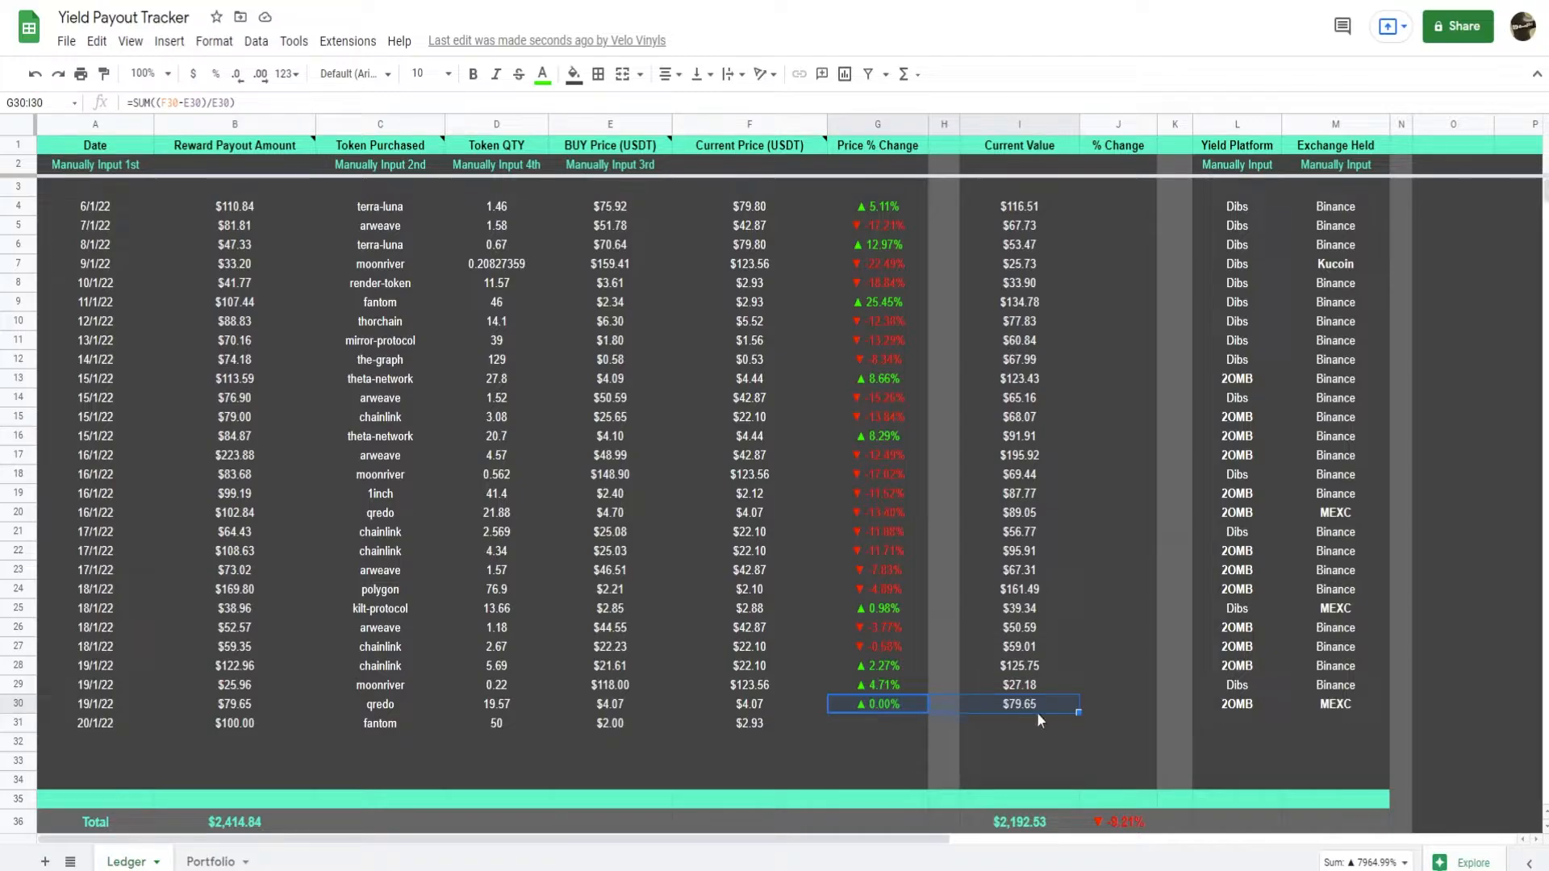
{"action": "left_click_drag", "start_coordinate": [1080, 714], "coordinate": [1079, 728]}
Copy the yield platform 2OMB from L30 into L31.
{"action": "left_click", "coordinate": [1237, 723]}
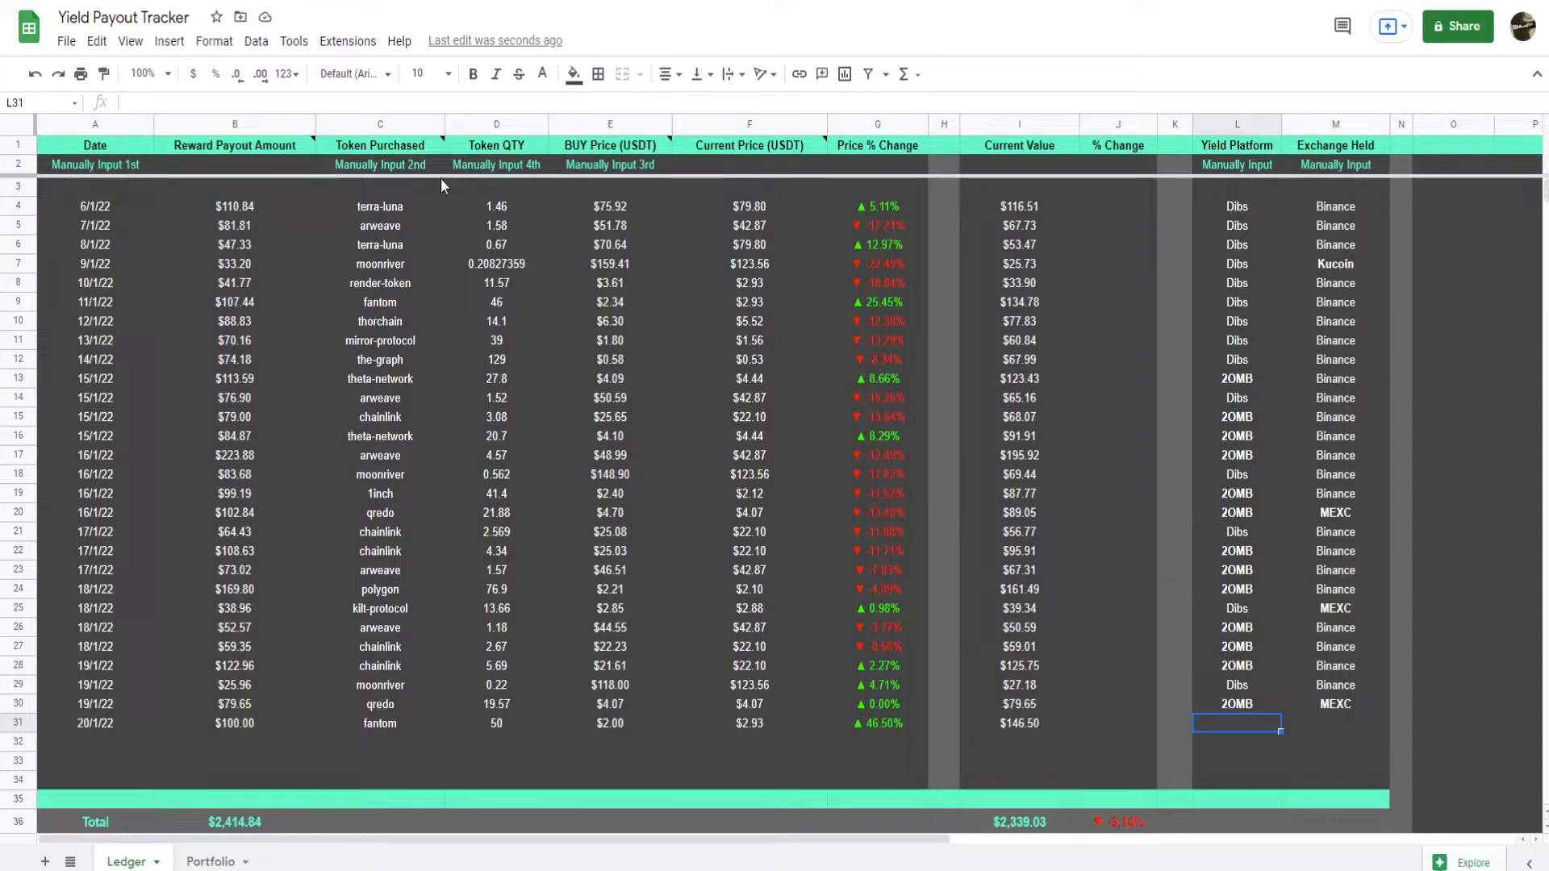
{"action": "left_click", "coordinate": [1243, 701]}
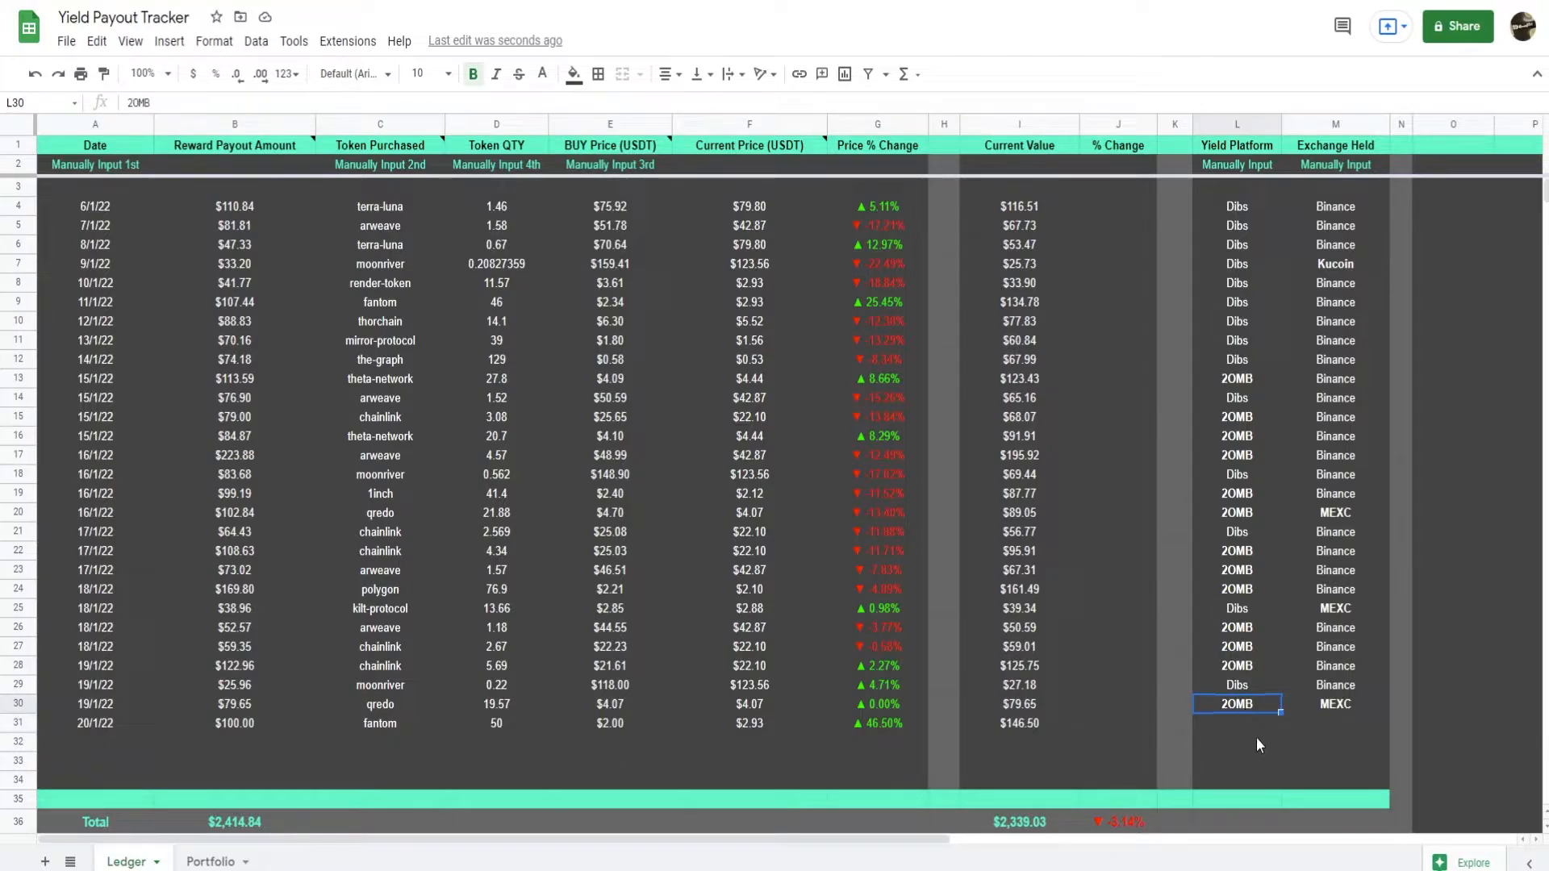
{"action": "key", "text": "ctrl+c"}
{"action": "left_click", "coordinate": [1247, 731]}
{"action": "key", "text": "ctrl+v"}
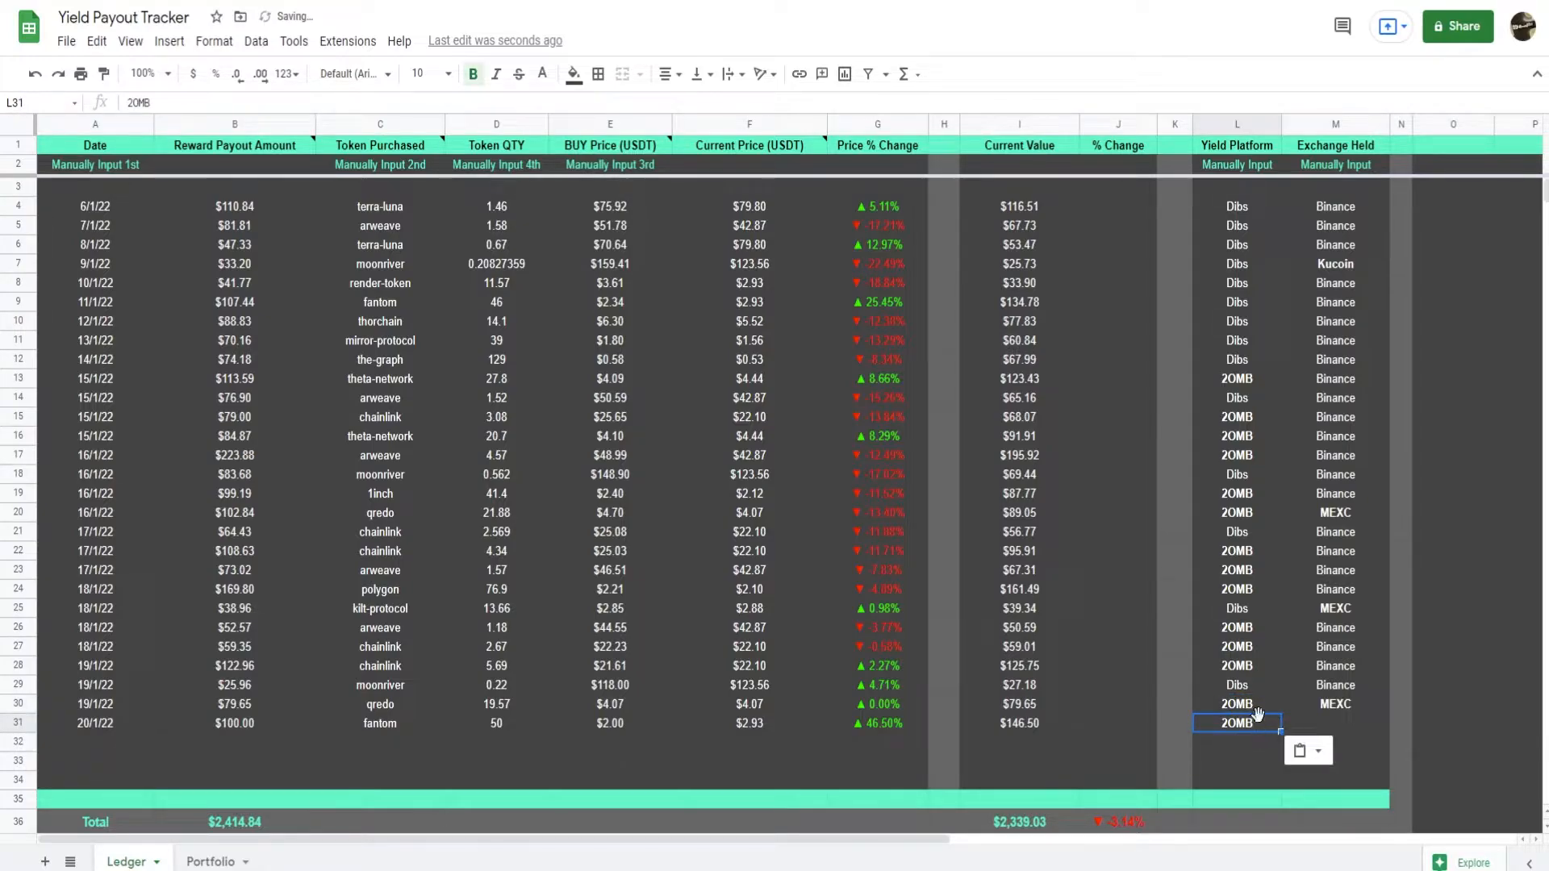
Copy the exchange Binance from M29 into the Exchange Held cell M31.
{"action": "left_click", "coordinate": [1336, 689]}
{"action": "key", "text": "ctrl+c"}
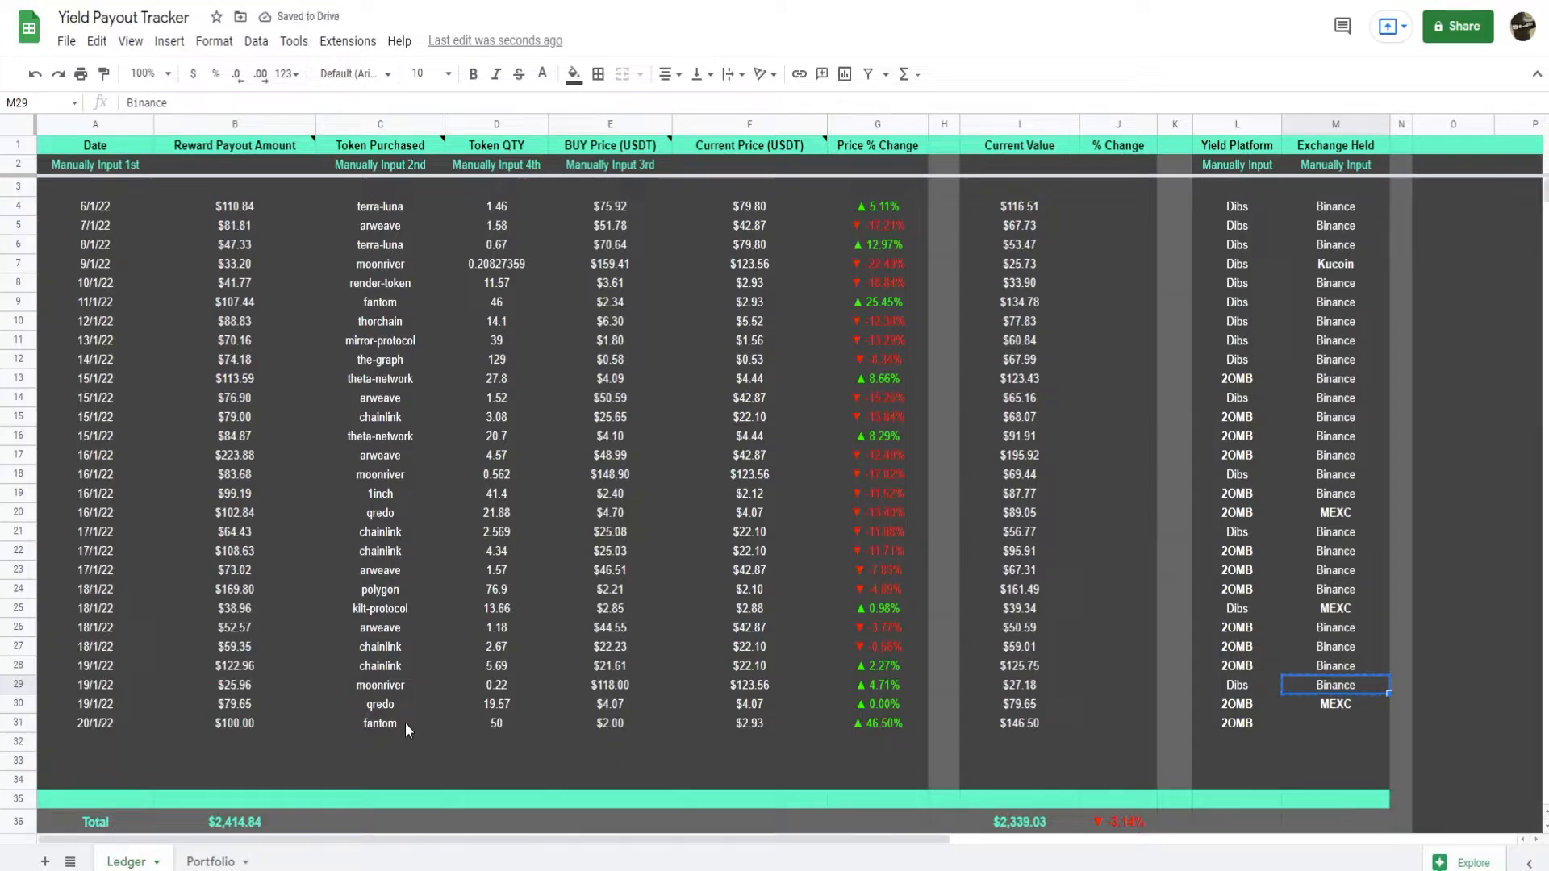
{"action": "left_click", "coordinate": [400, 723]}
{"action": "left_click", "coordinate": [1339, 722]}
{"action": "key", "text": "ctrl+v"}
{"action": "left_click", "coordinate": [1346, 746]}
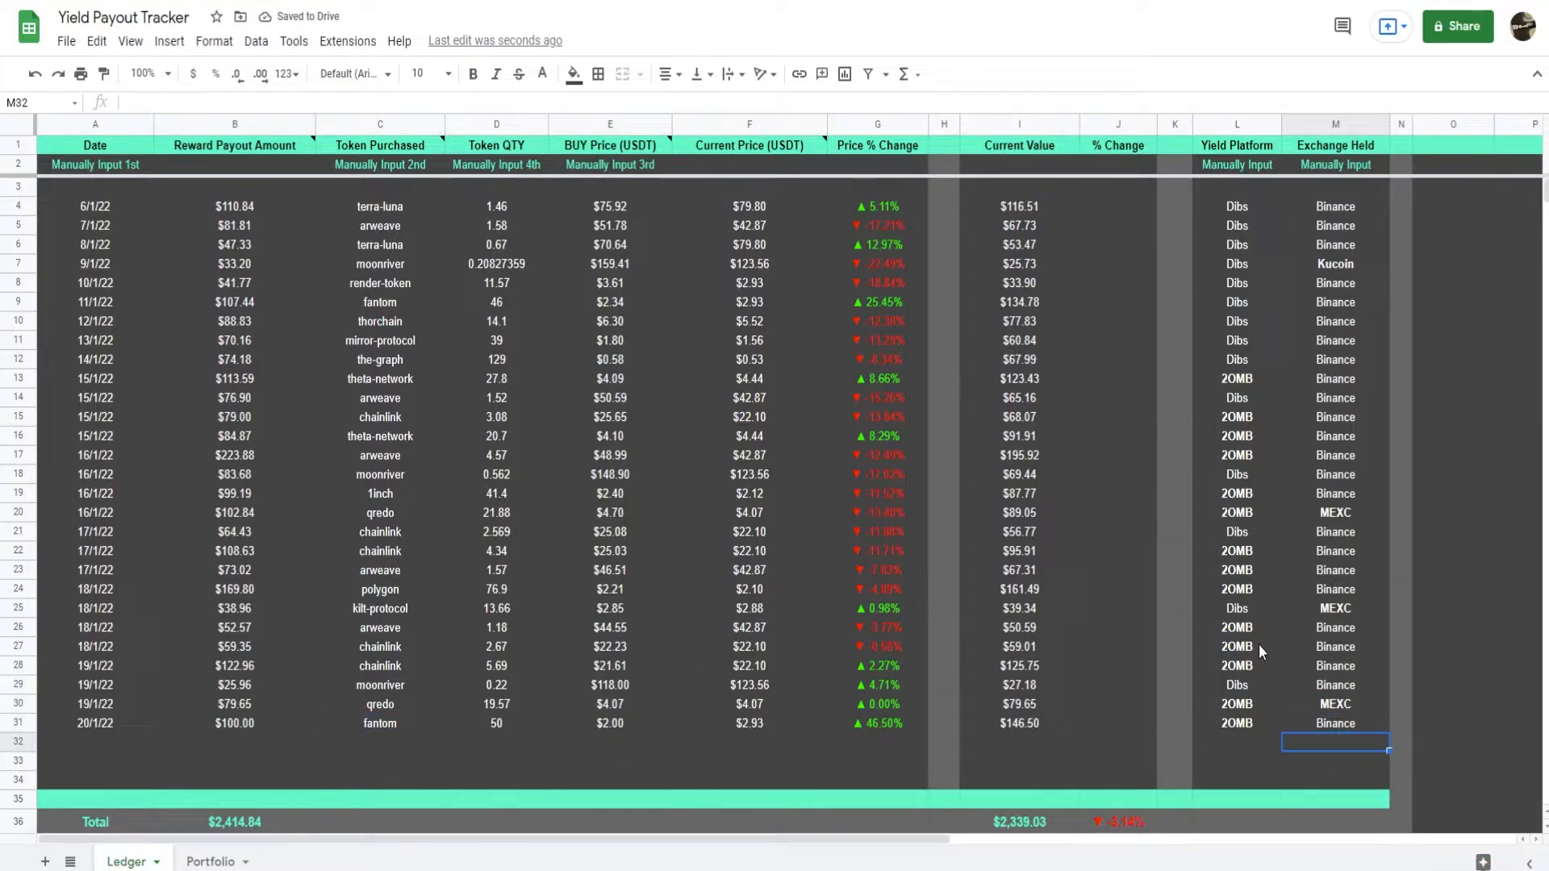
Compare the Ledger's new fantom row with the Portfolio sheet, and examine Fantom's Lowest P.P formula in I8.
{"action": "left_click", "coordinate": [210, 862]}
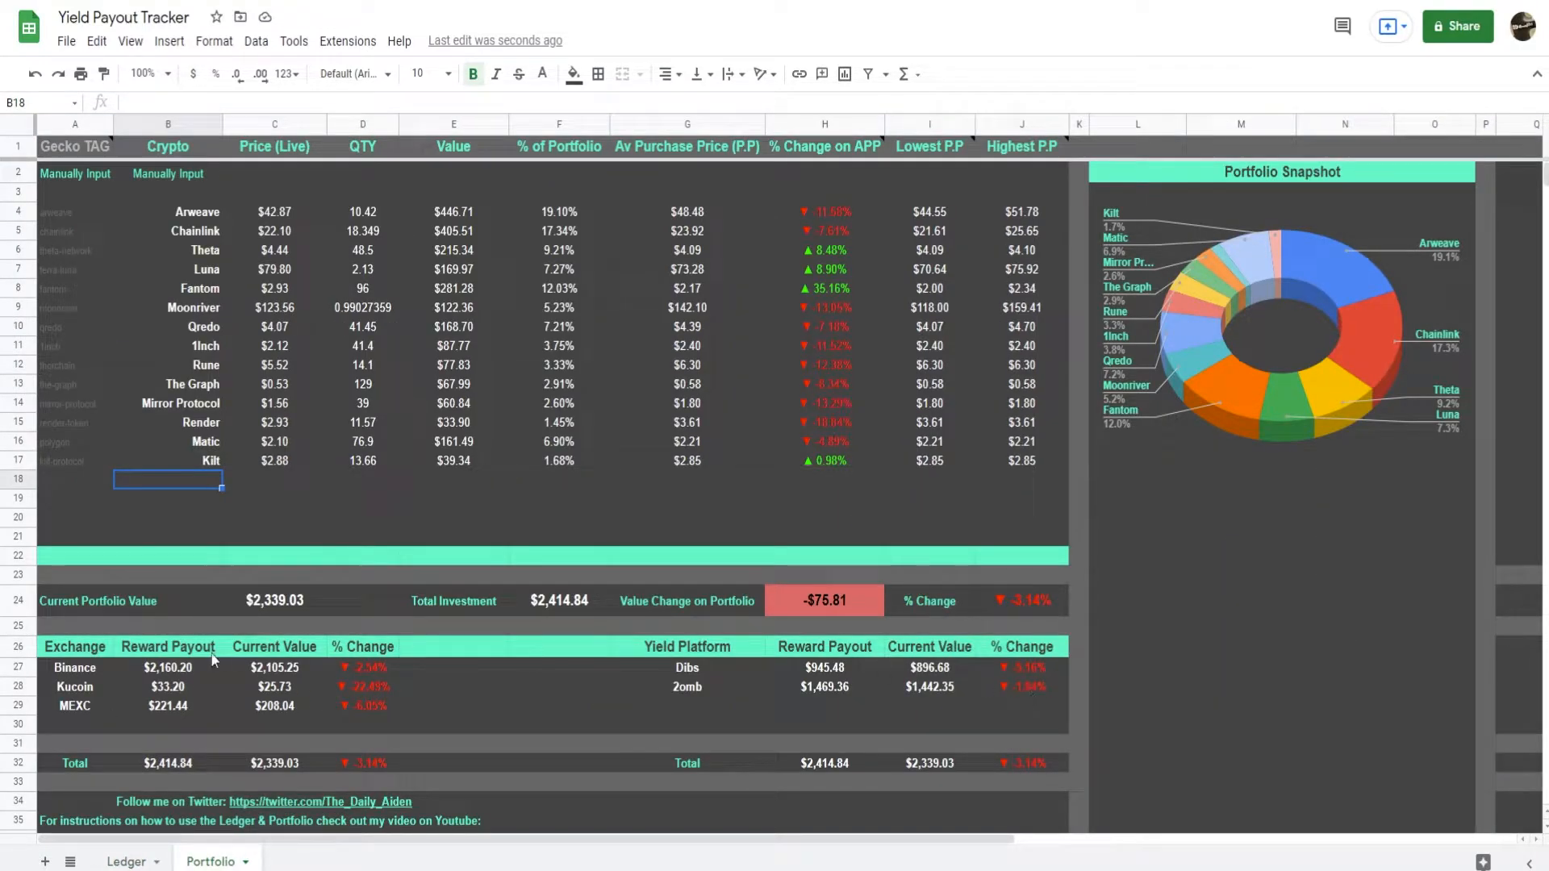
{"action": "left_click", "coordinate": [123, 862]}
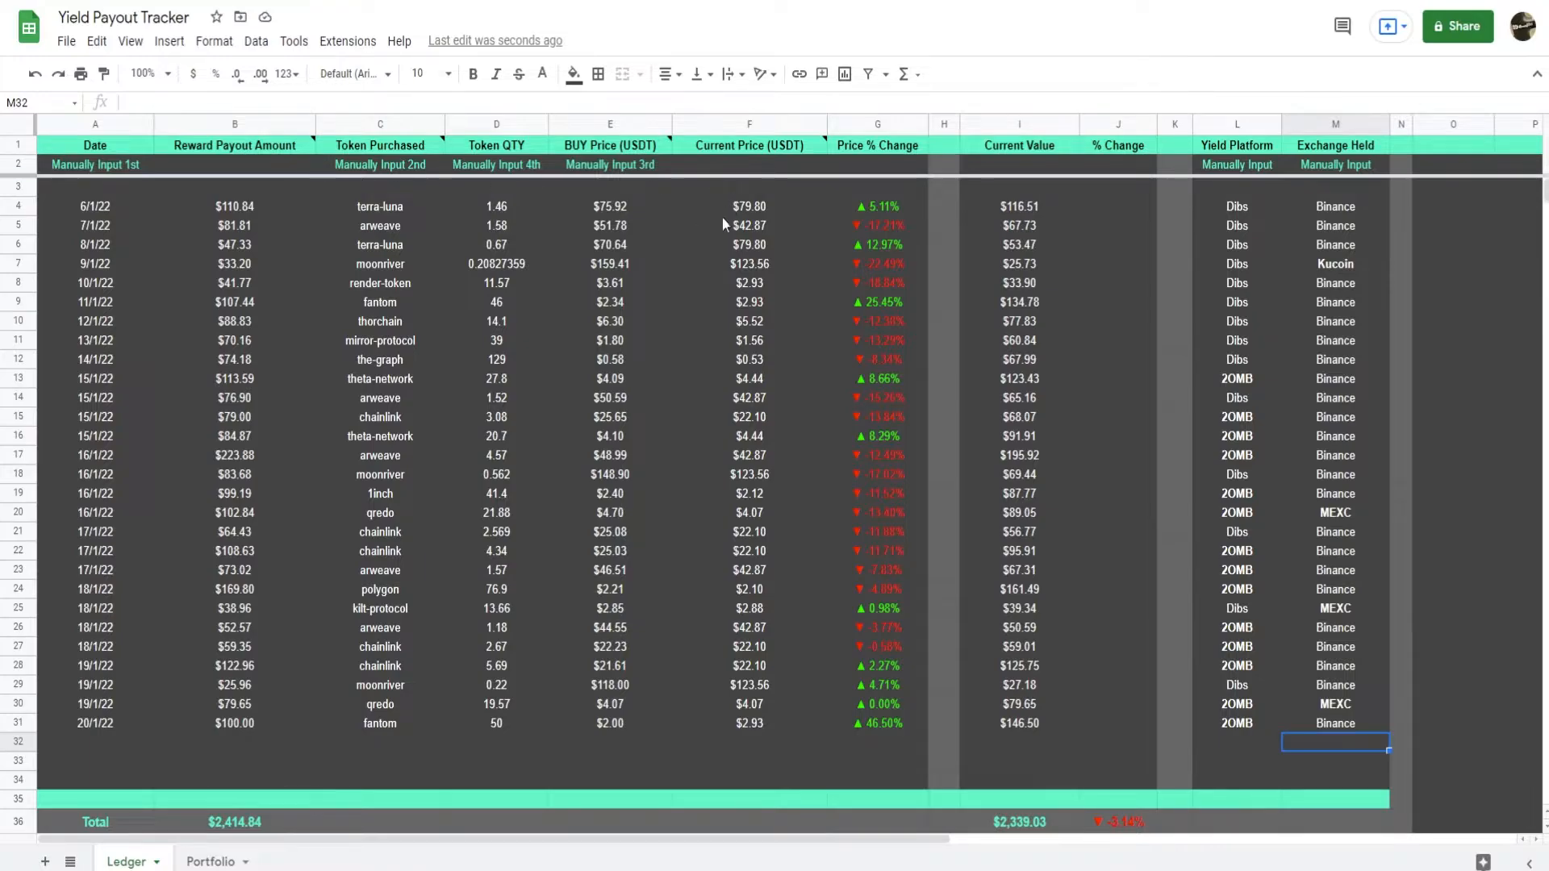
{"action": "left_click_drag", "start_coordinate": [738, 718], "coordinate": [927, 724]}
{"action": "key", "text": "Delete"}
{"action": "left_click", "coordinate": [887, 738]}
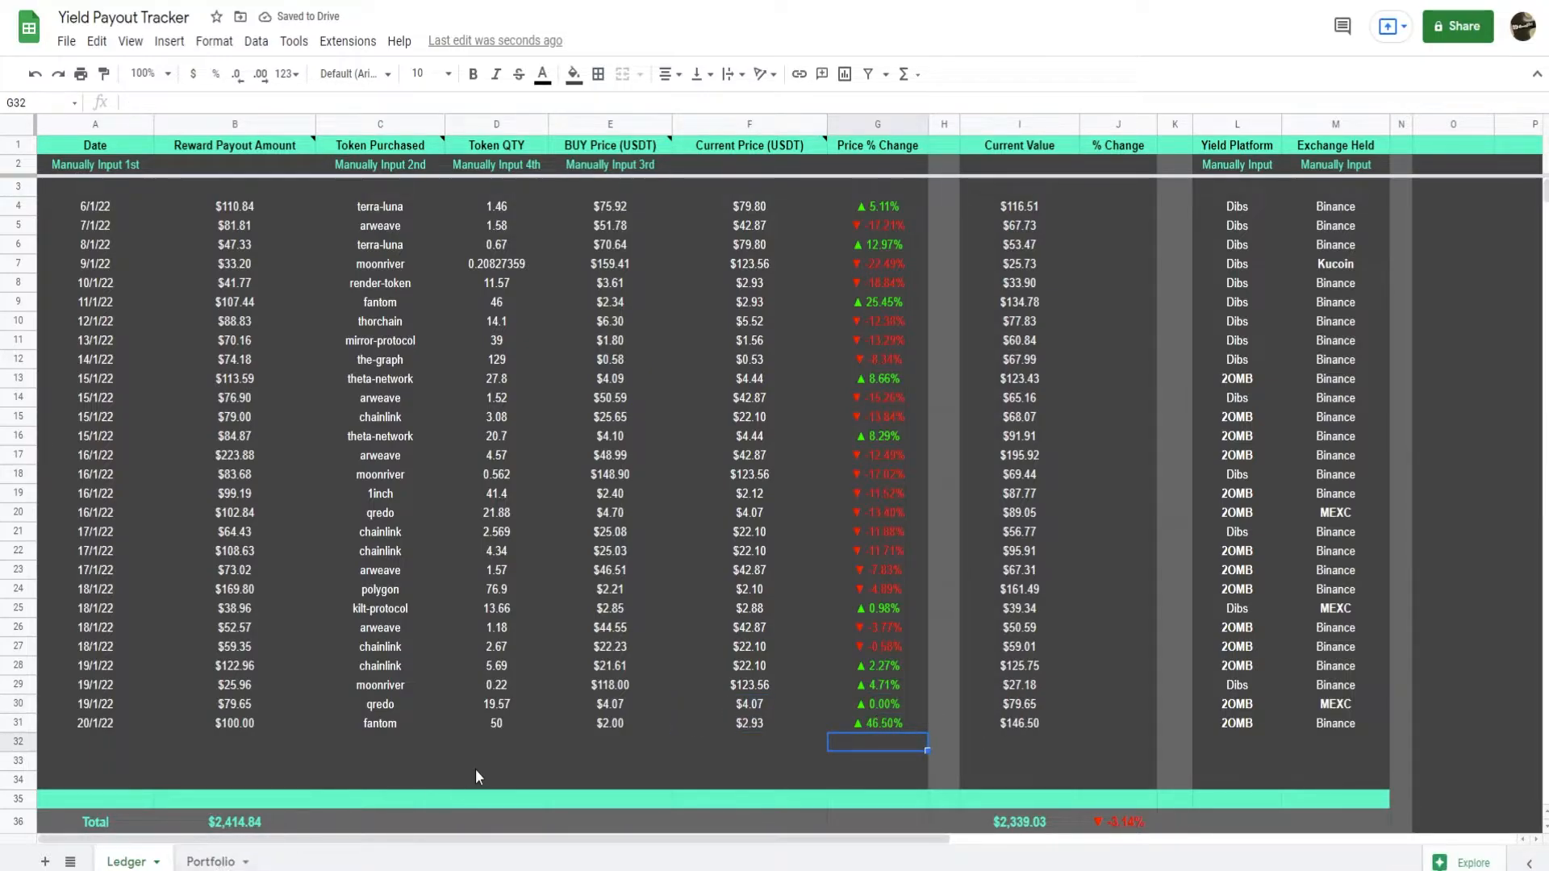
{"action": "left_click", "coordinate": [210, 861]}
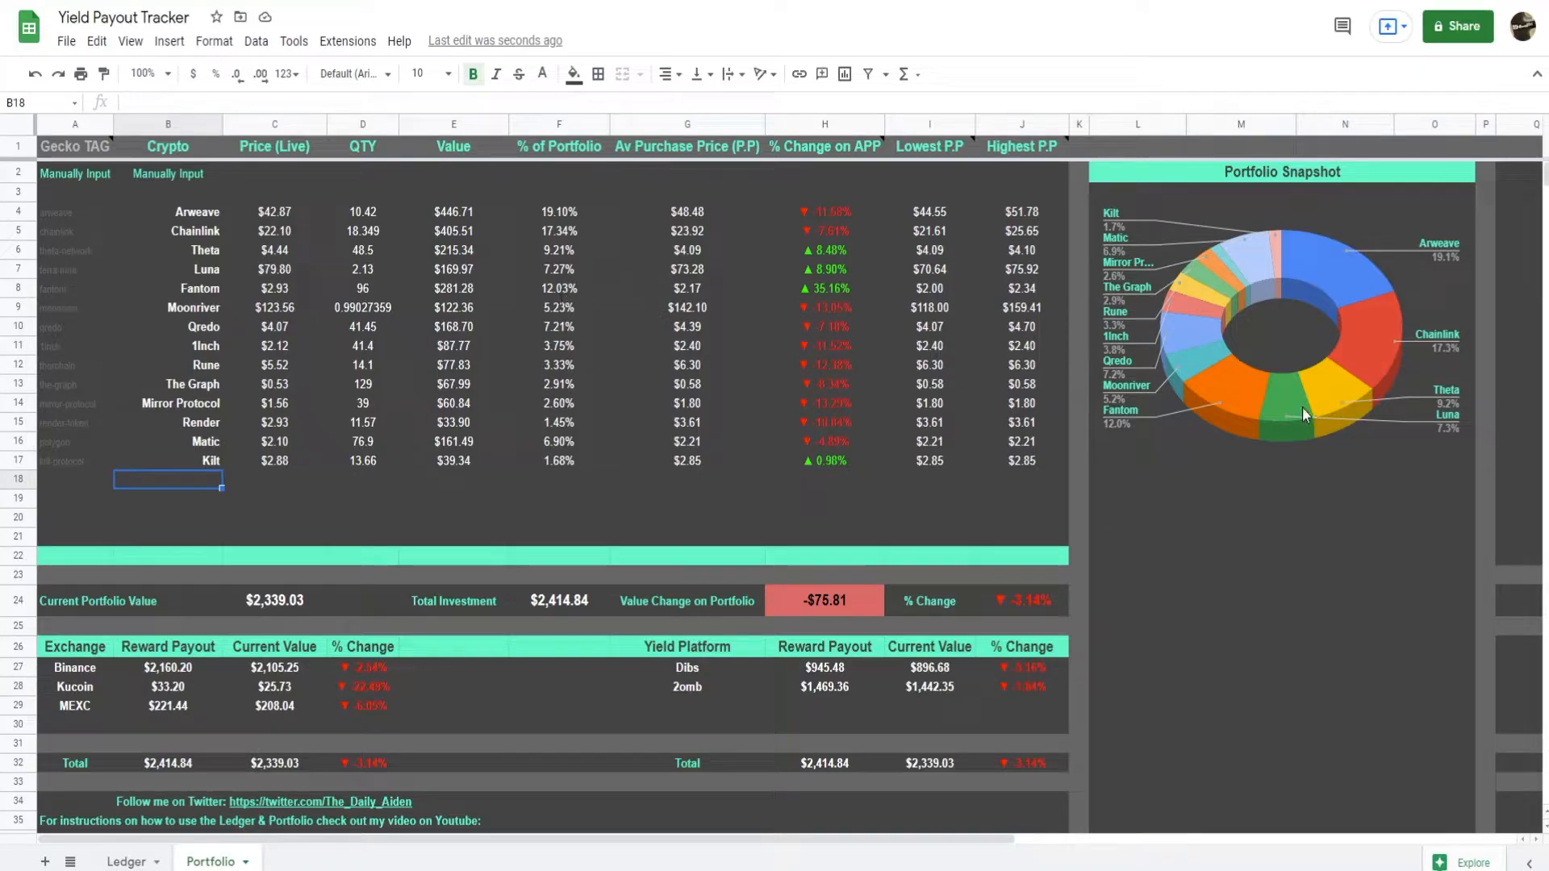
{"action": "left_click", "coordinate": [935, 500]}
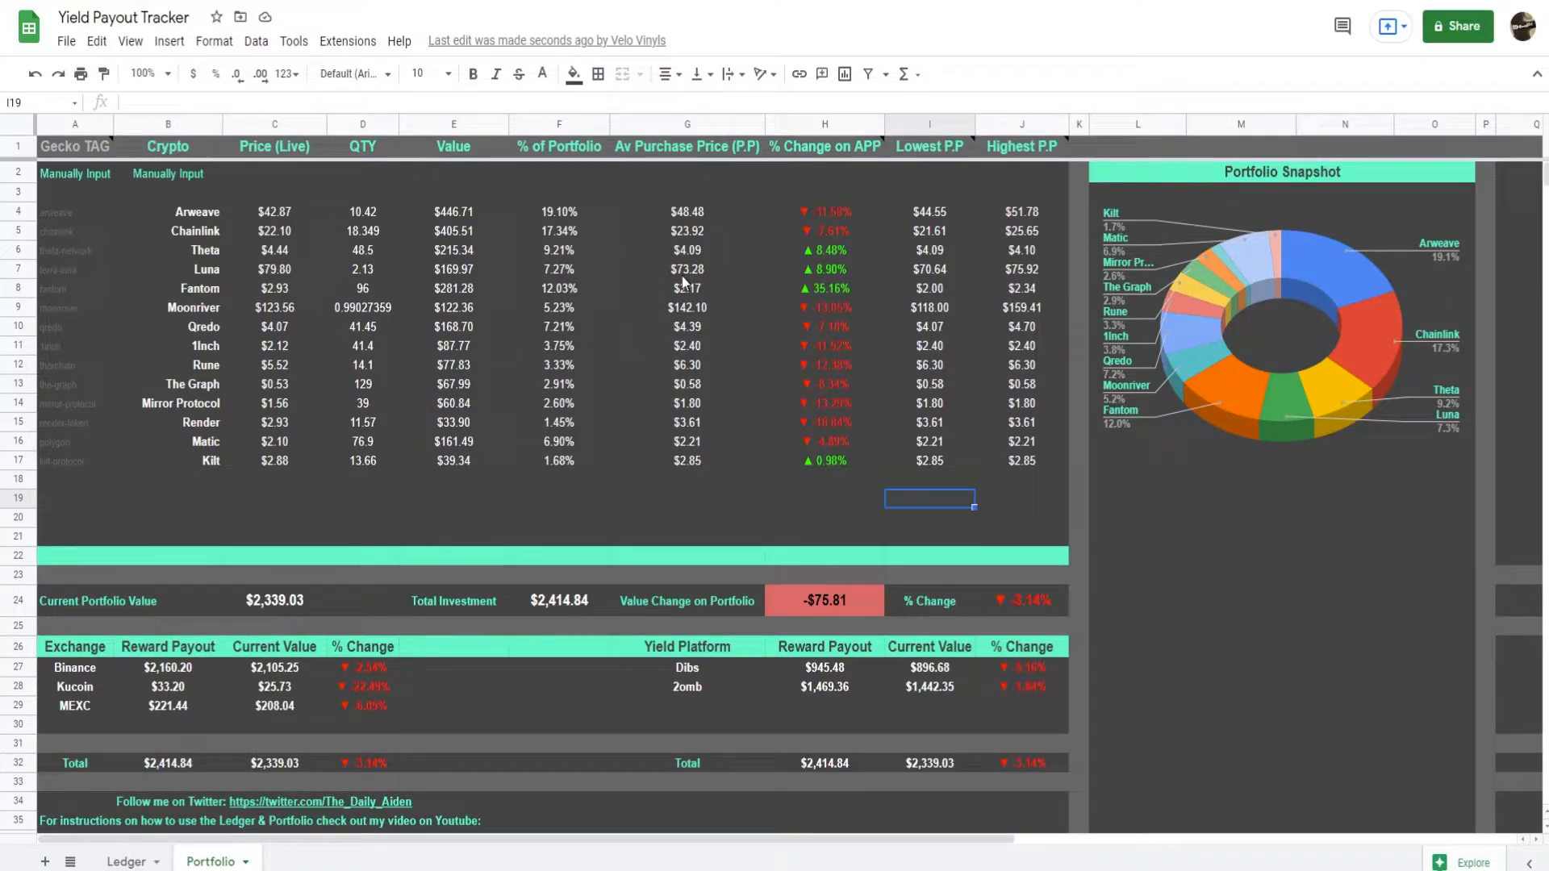
{"action": "left_click", "coordinate": [937, 293]}
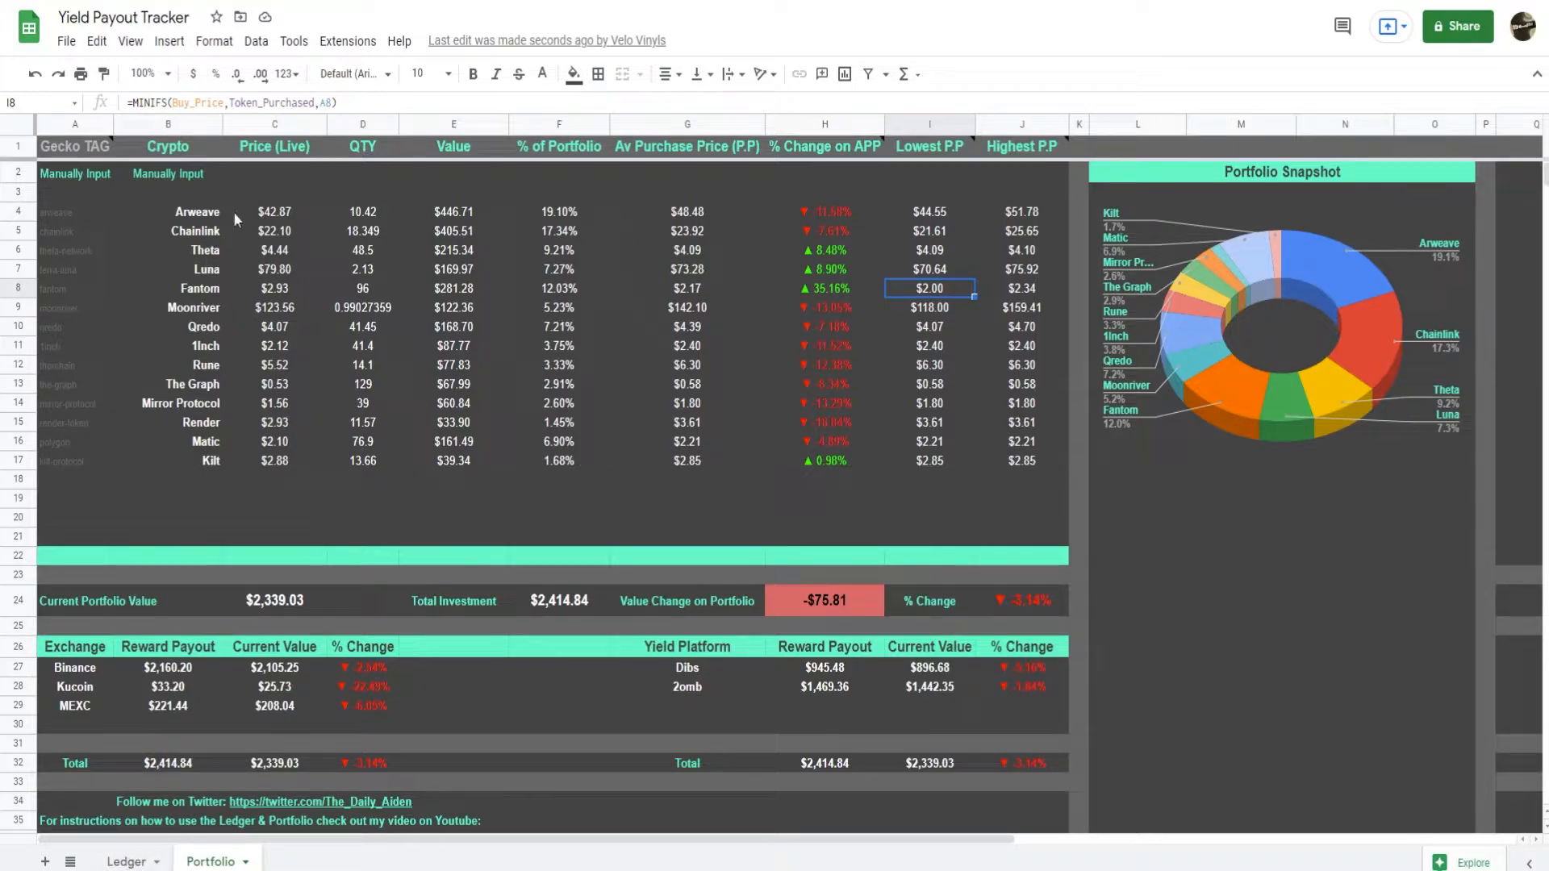
Enter the date 20/1/22 in cell A32 of the Ledger sheet and move to that row's Token Purchased cell.
{"action": "left_click", "coordinate": [126, 861]}
{"action": "scroll", "coordinate": [217, 736], "scroll_direction": "down", "scroll_amount": 1}
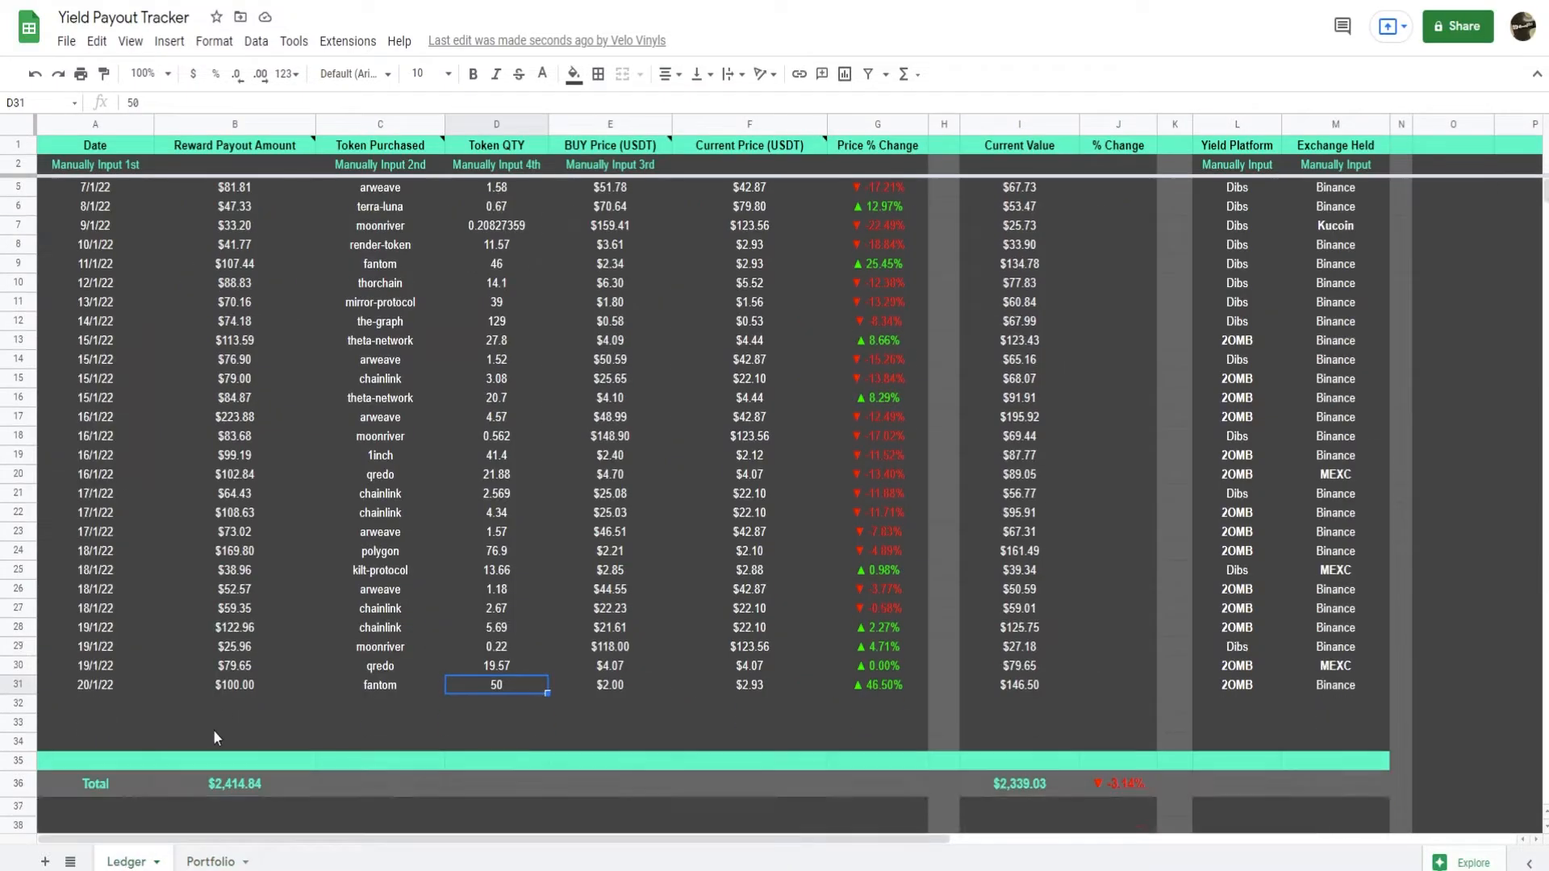
{"action": "left_click", "coordinate": [100, 708]}
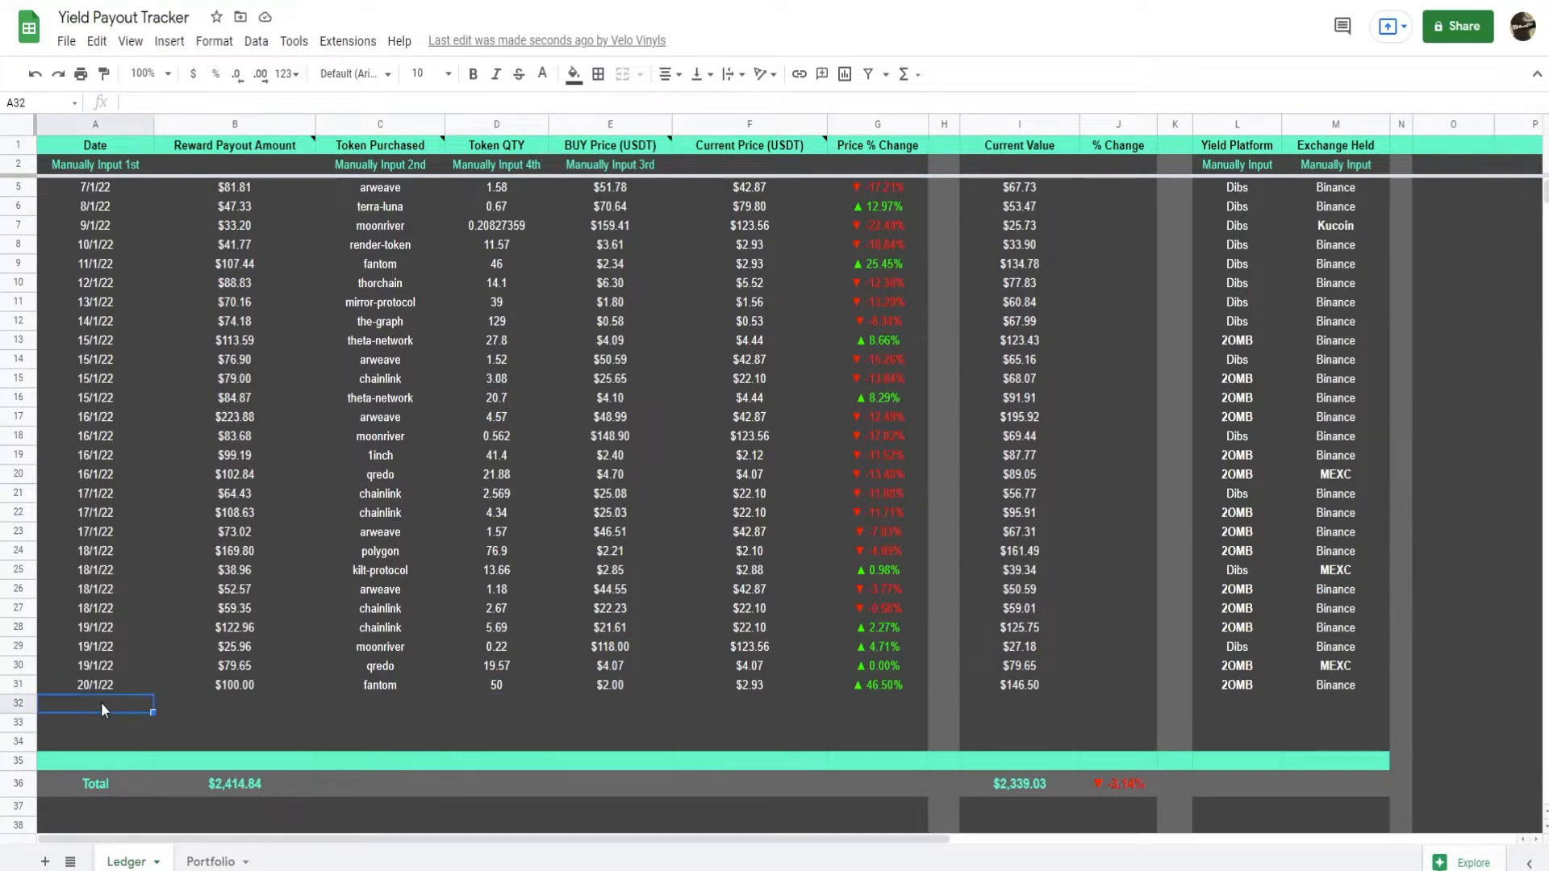
{"action": "type", "text": "20/11/22"}
{"action": "key", "text": "Return"}
{"action": "key", "text": "Up"}
{"action": "key", "text": "Right"}
{"action": "key", "text": "Right"}
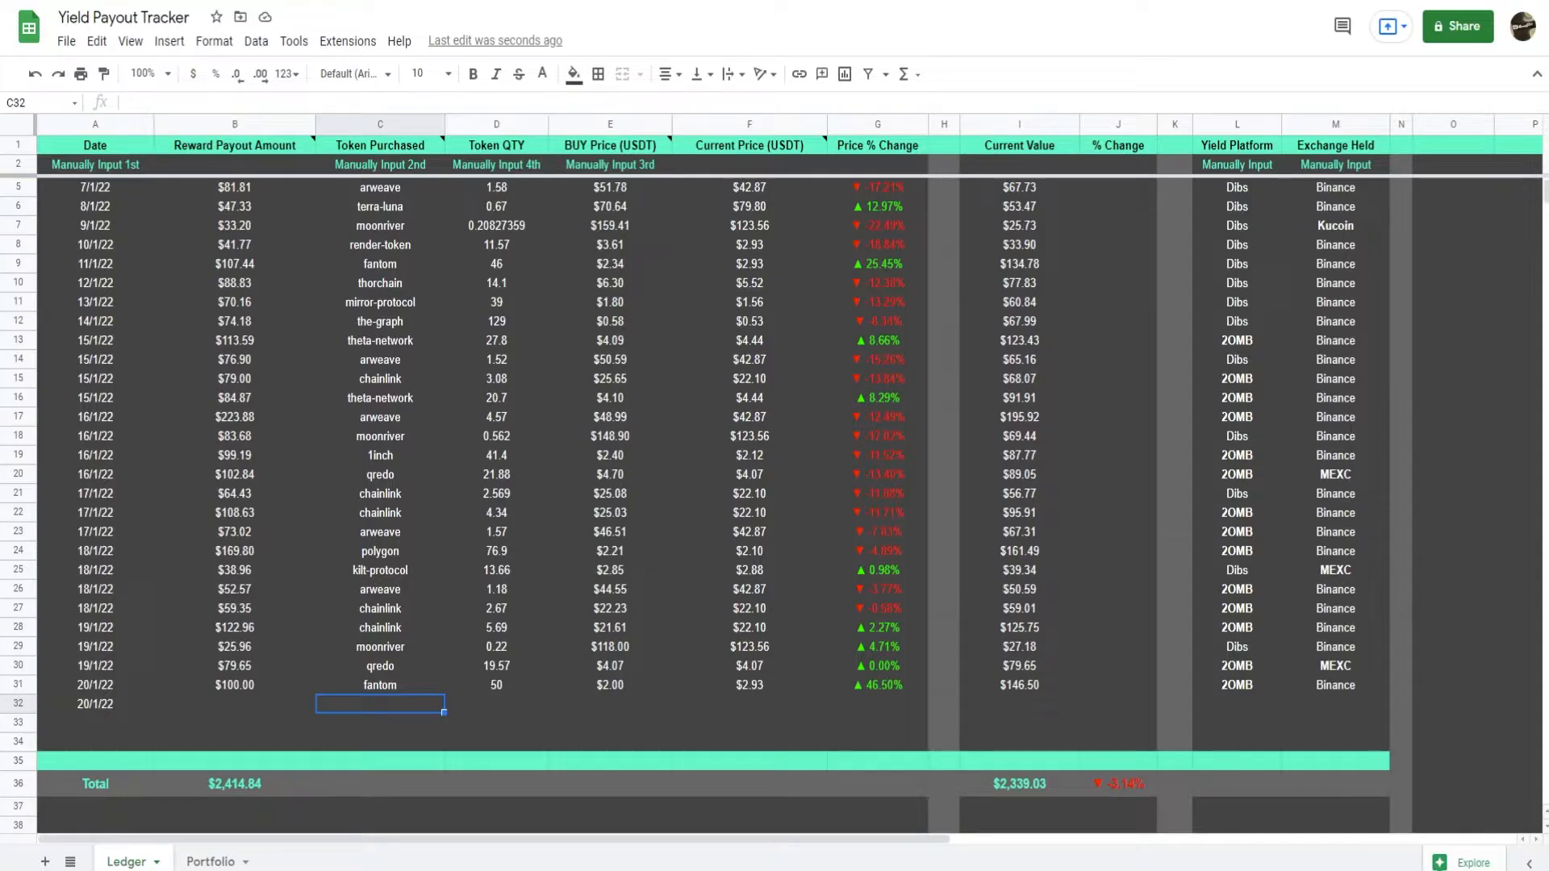
Switch to CoinGecko, search for solana and open the Solana (SOL) coin page.
{"action": "key", "text": "ctrl+Tab"}
{"action": "left_click", "coordinate": [1251, 87]}
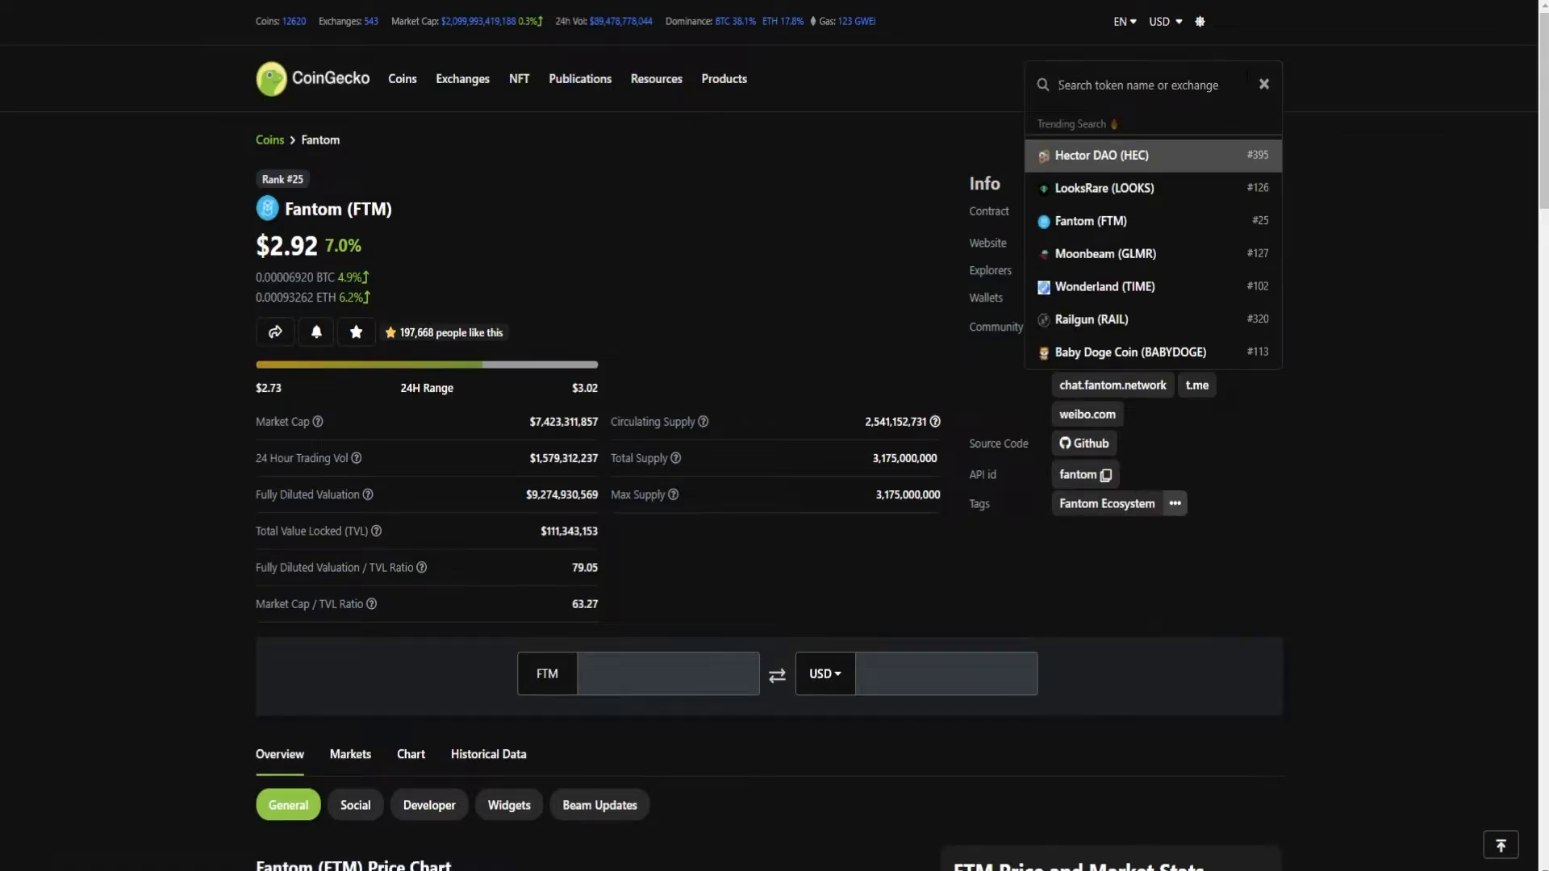
{"action": "type", "text": "solana"}
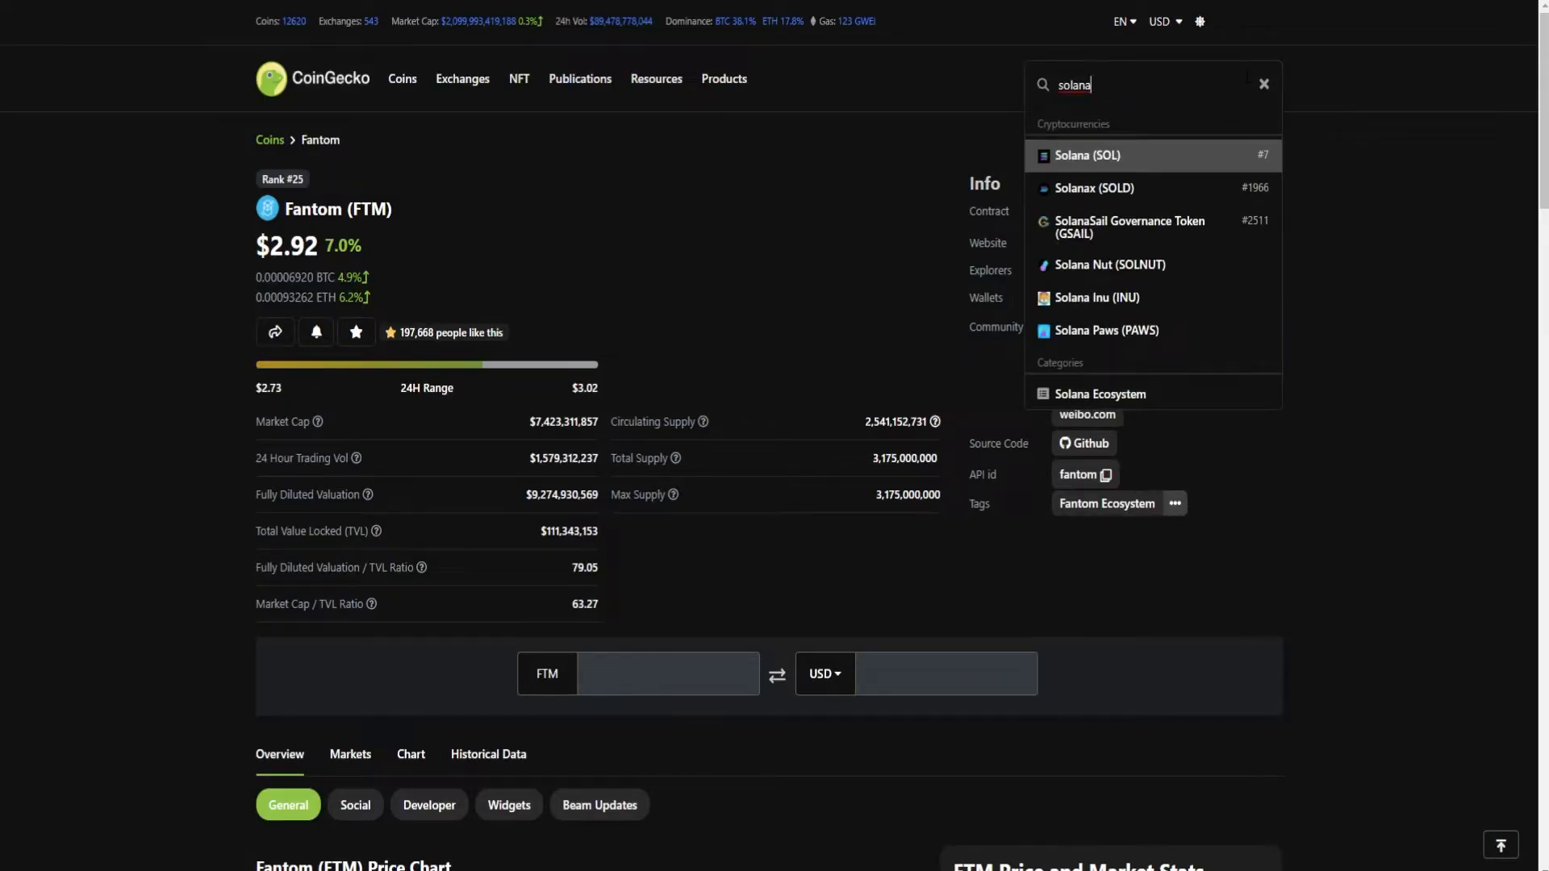
{"action": "left_click", "coordinate": [1109, 157]}
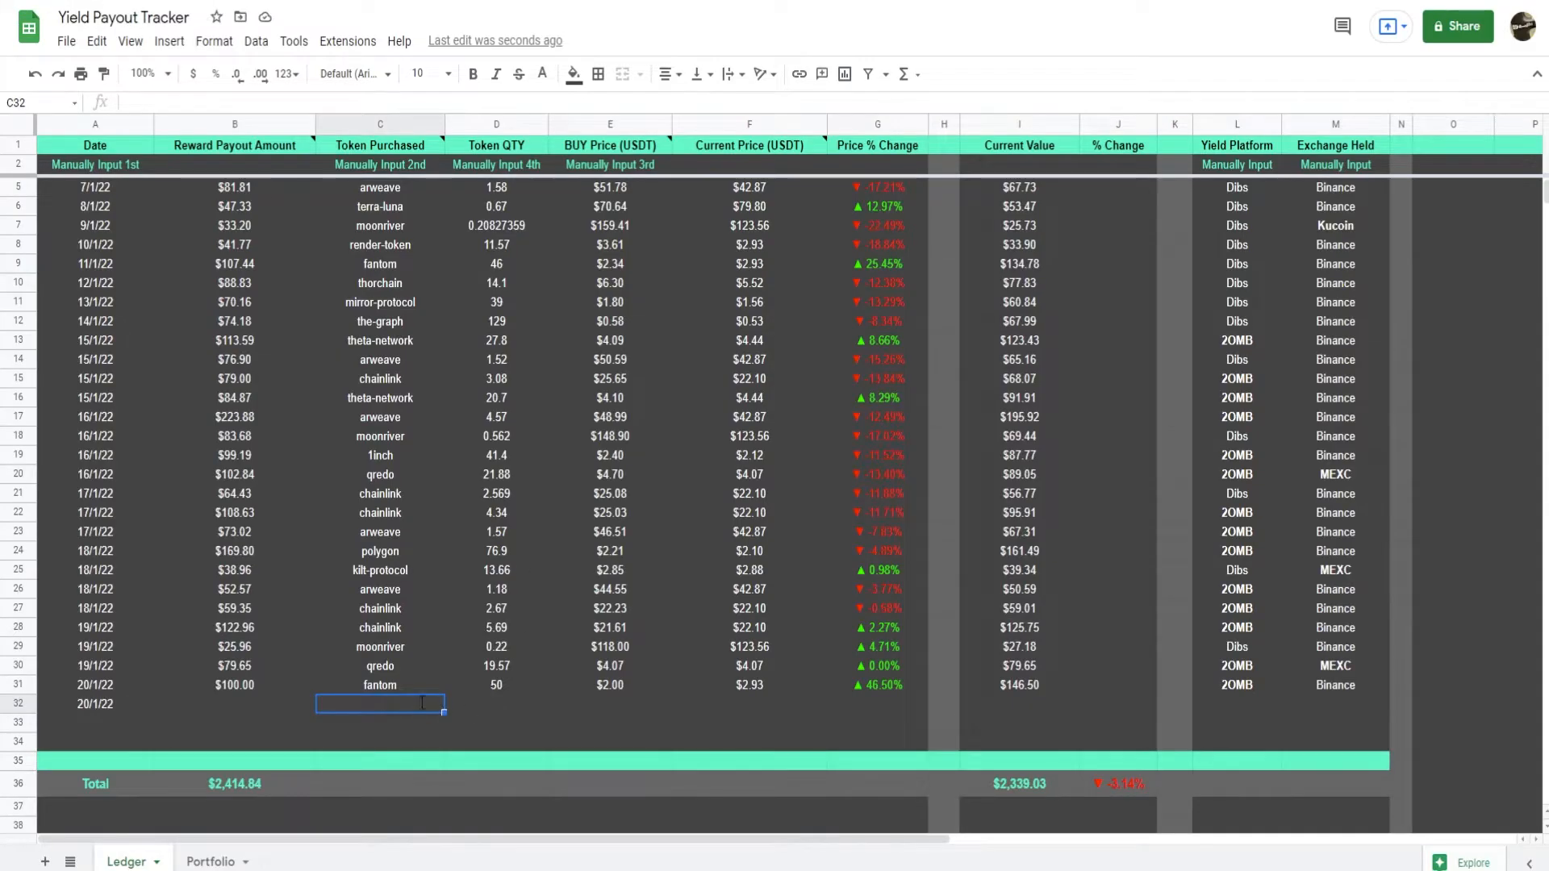
In row 32 of the Ledger sheet, enter the token solana, a quantity of 20 and a buy price of 140.
{"action": "type", "text": "solana"}
{"action": "key", "text": "Return"}
{"action": "left_click", "coordinate": [511, 706]}
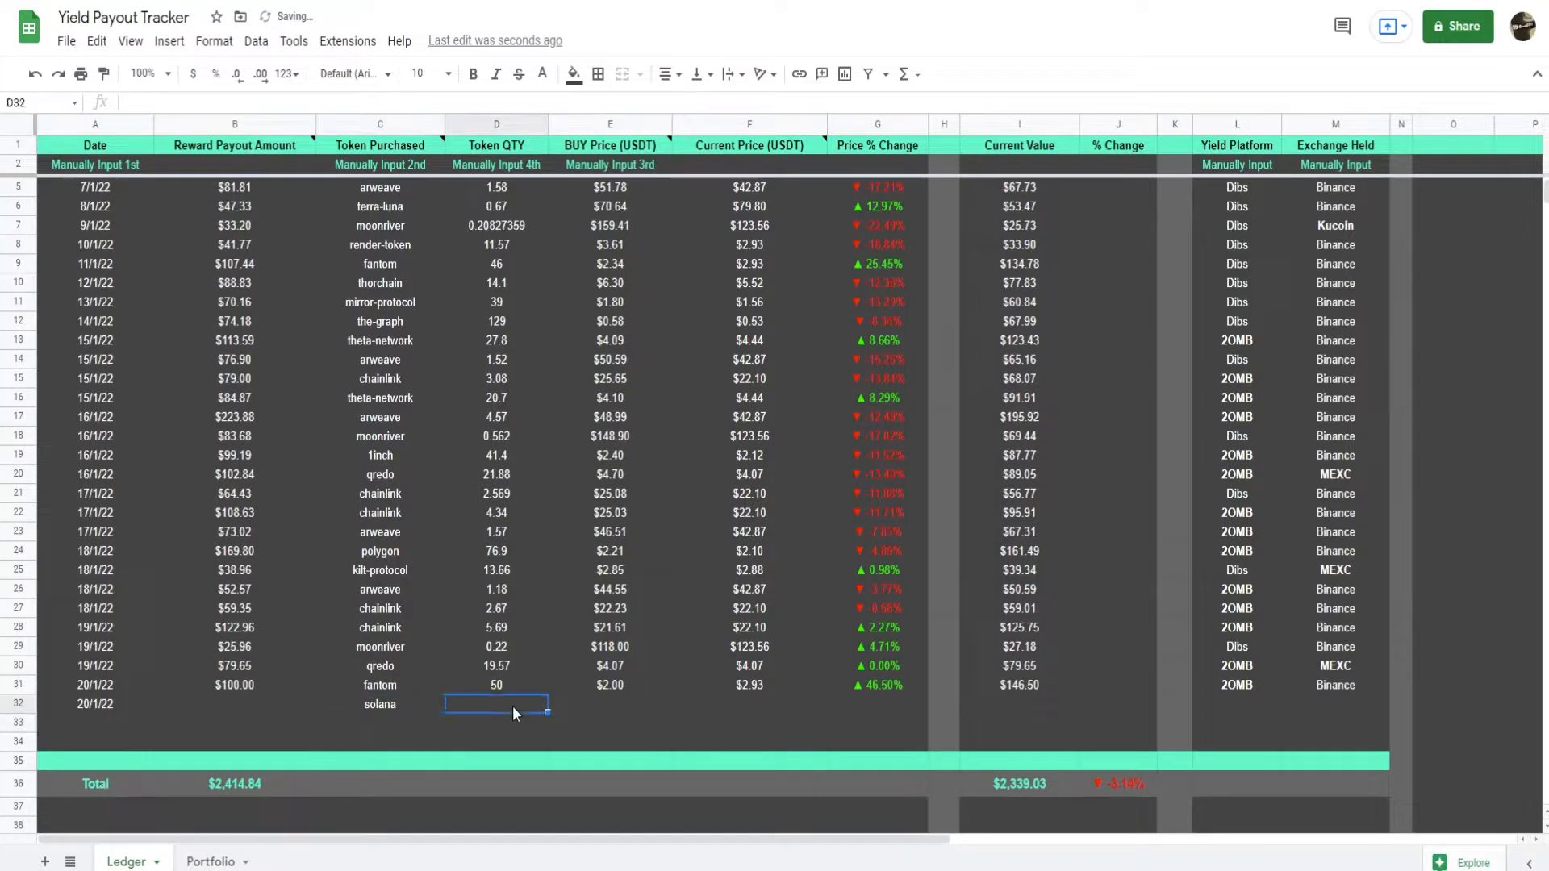
{"action": "type", "text": "20"}
{"action": "key", "text": "Return"}
{"action": "left_click", "coordinate": [661, 707]}
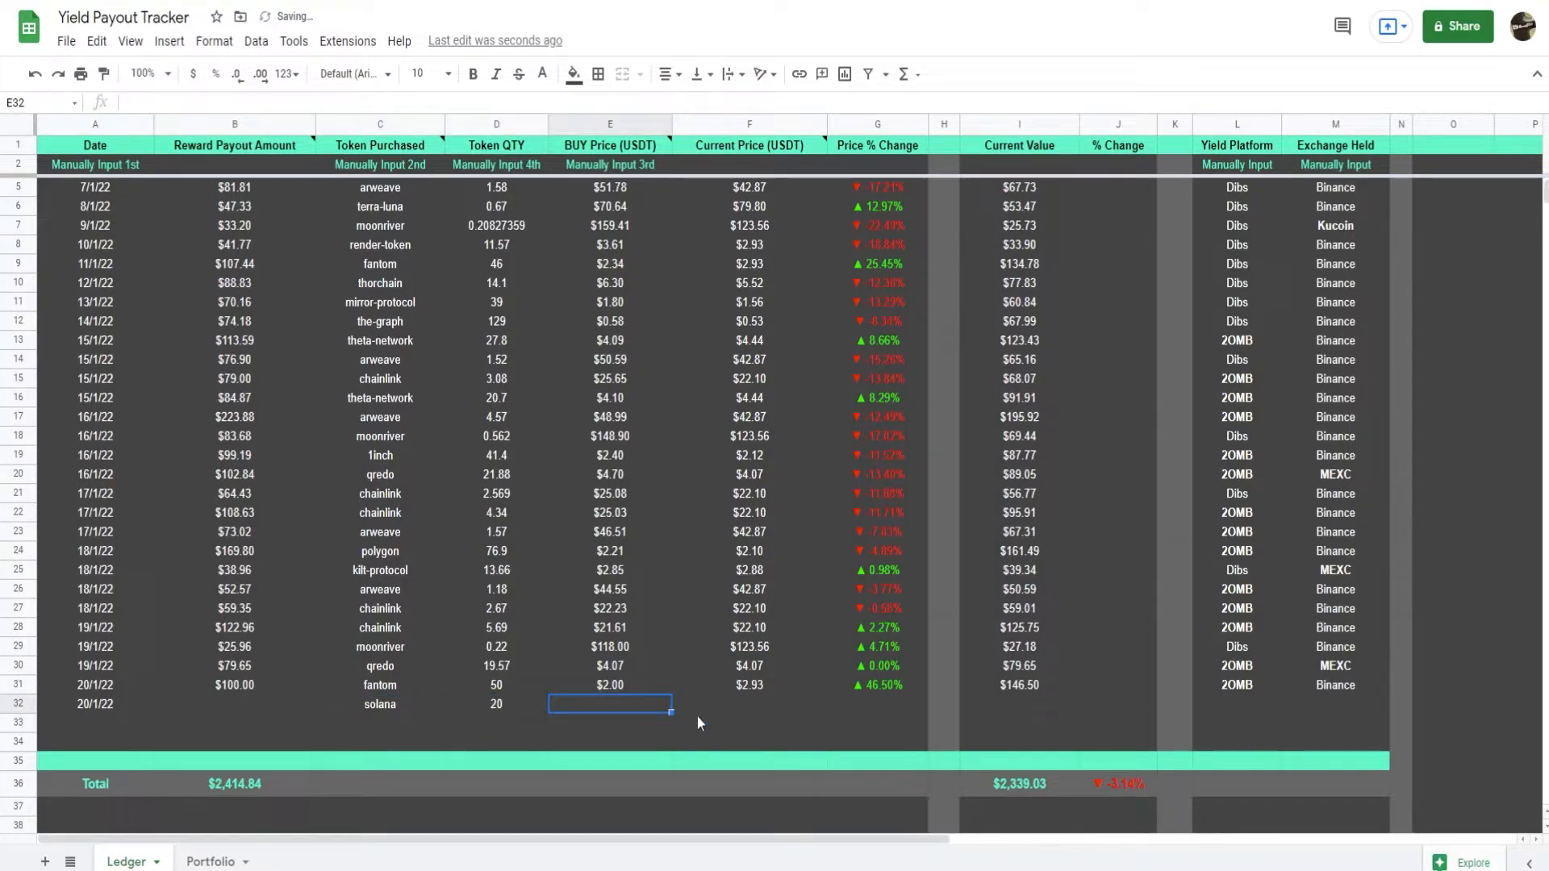
{"action": "type", "text": "140"}
{"action": "key", "text": "Return"}
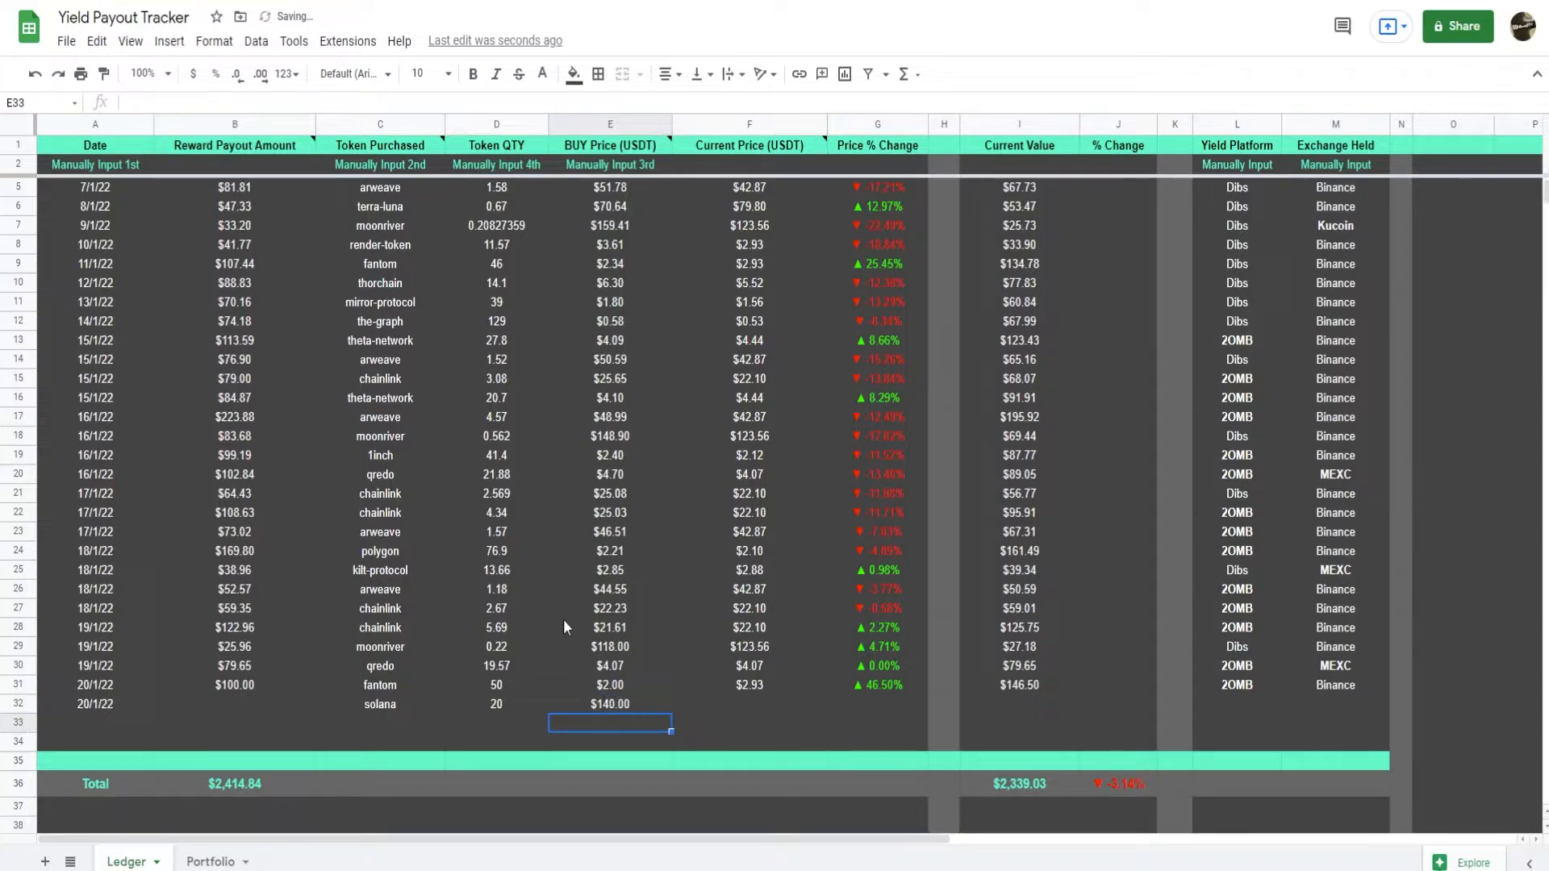
Extend the Reward Payout Amount formula from B31 down to B32.
{"action": "left_click", "coordinate": [303, 691]}
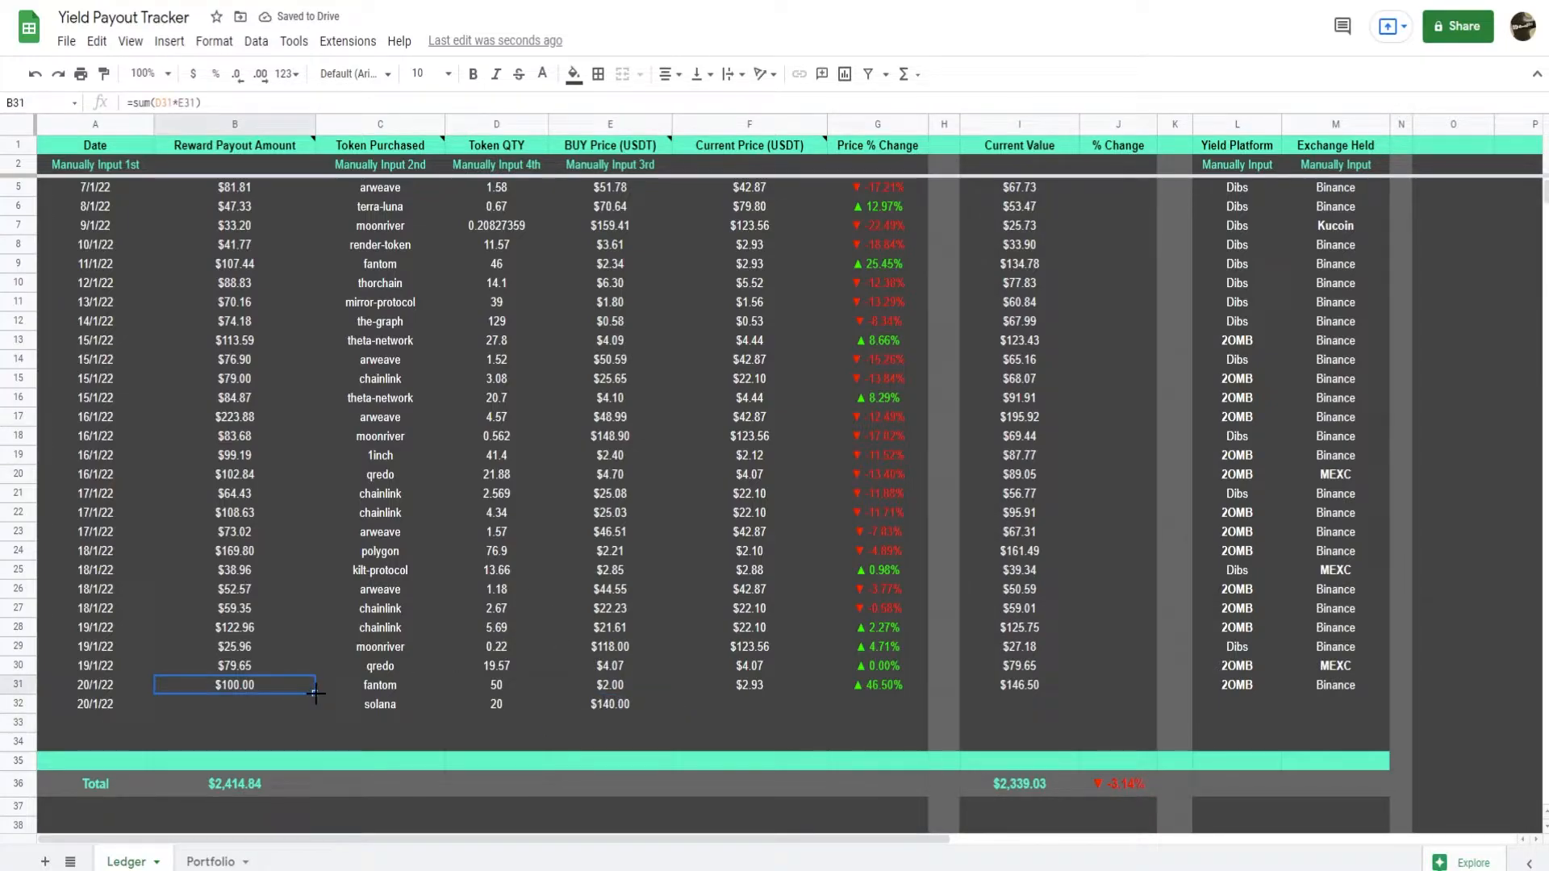
{"action": "left_click_drag", "start_coordinate": [315, 692], "coordinate": [311, 705]}
{"action": "left_click", "coordinate": [240, 709]}
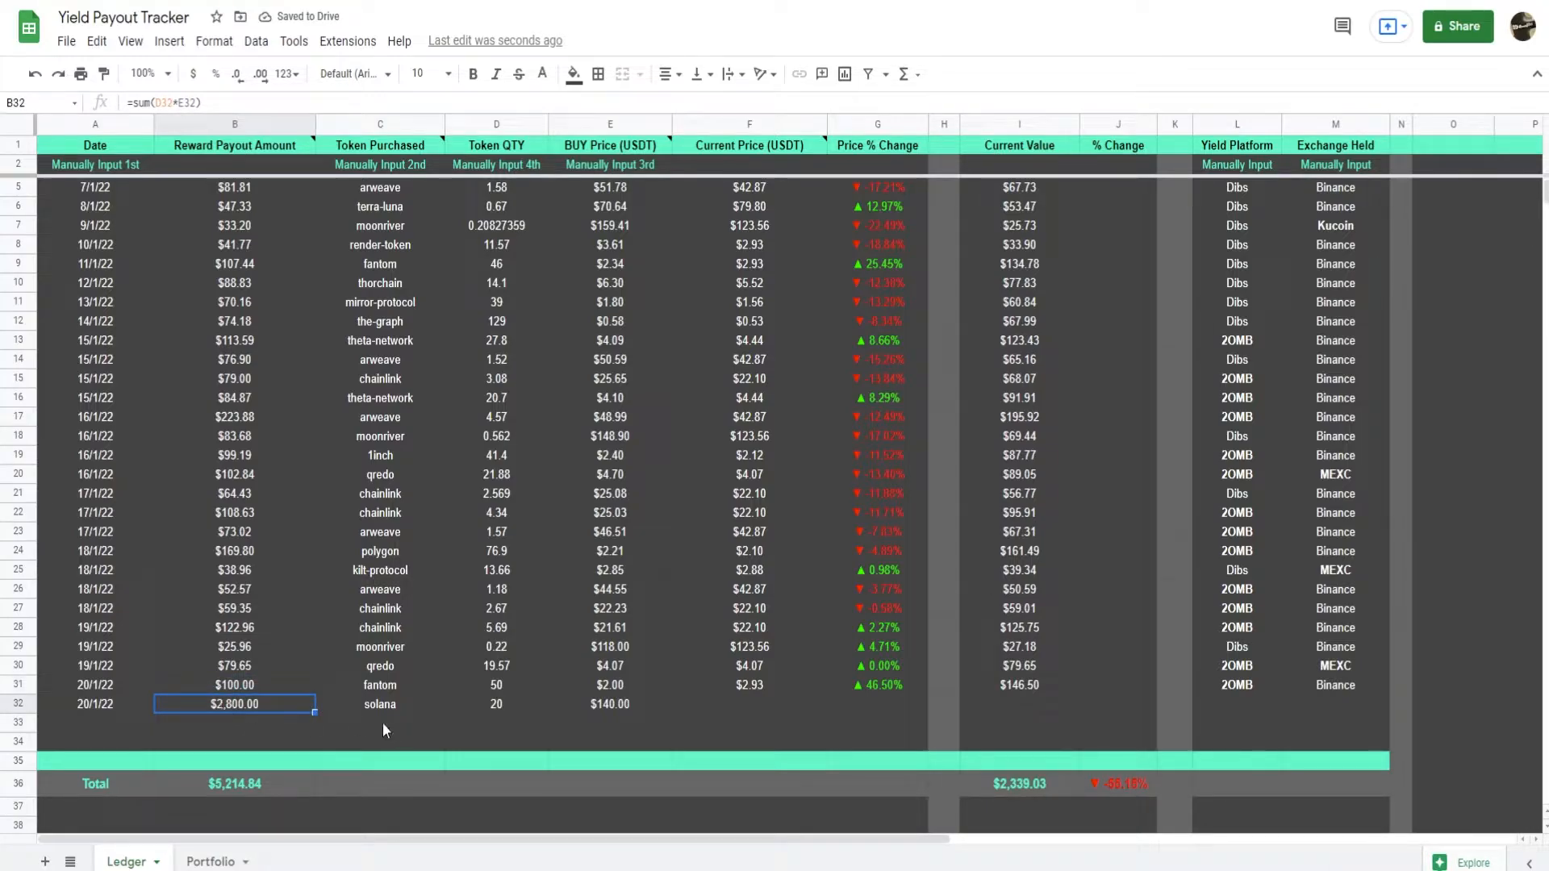
Extend the Current Price, Price % Change and Current Value formulas from row 31 into the solana row 32.
{"action": "left_click_drag", "start_coordinate": [742, 684], "coordinate": [927, 708]}
{"action": "key", "text": "ctrl+d"}
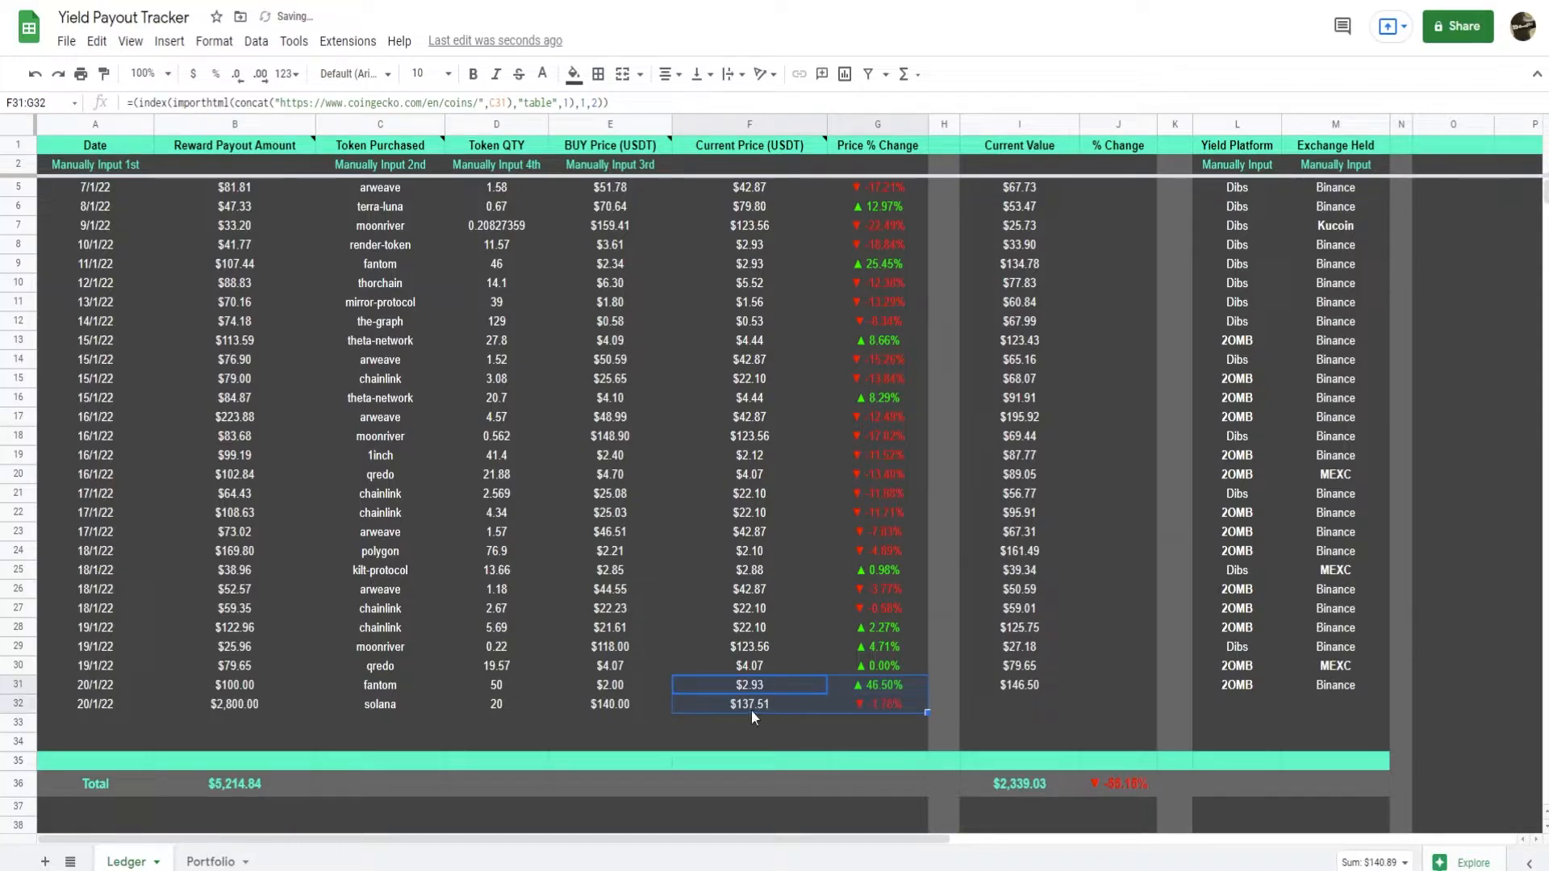
{"action": "left_click", "coordinate": [752, 709]}
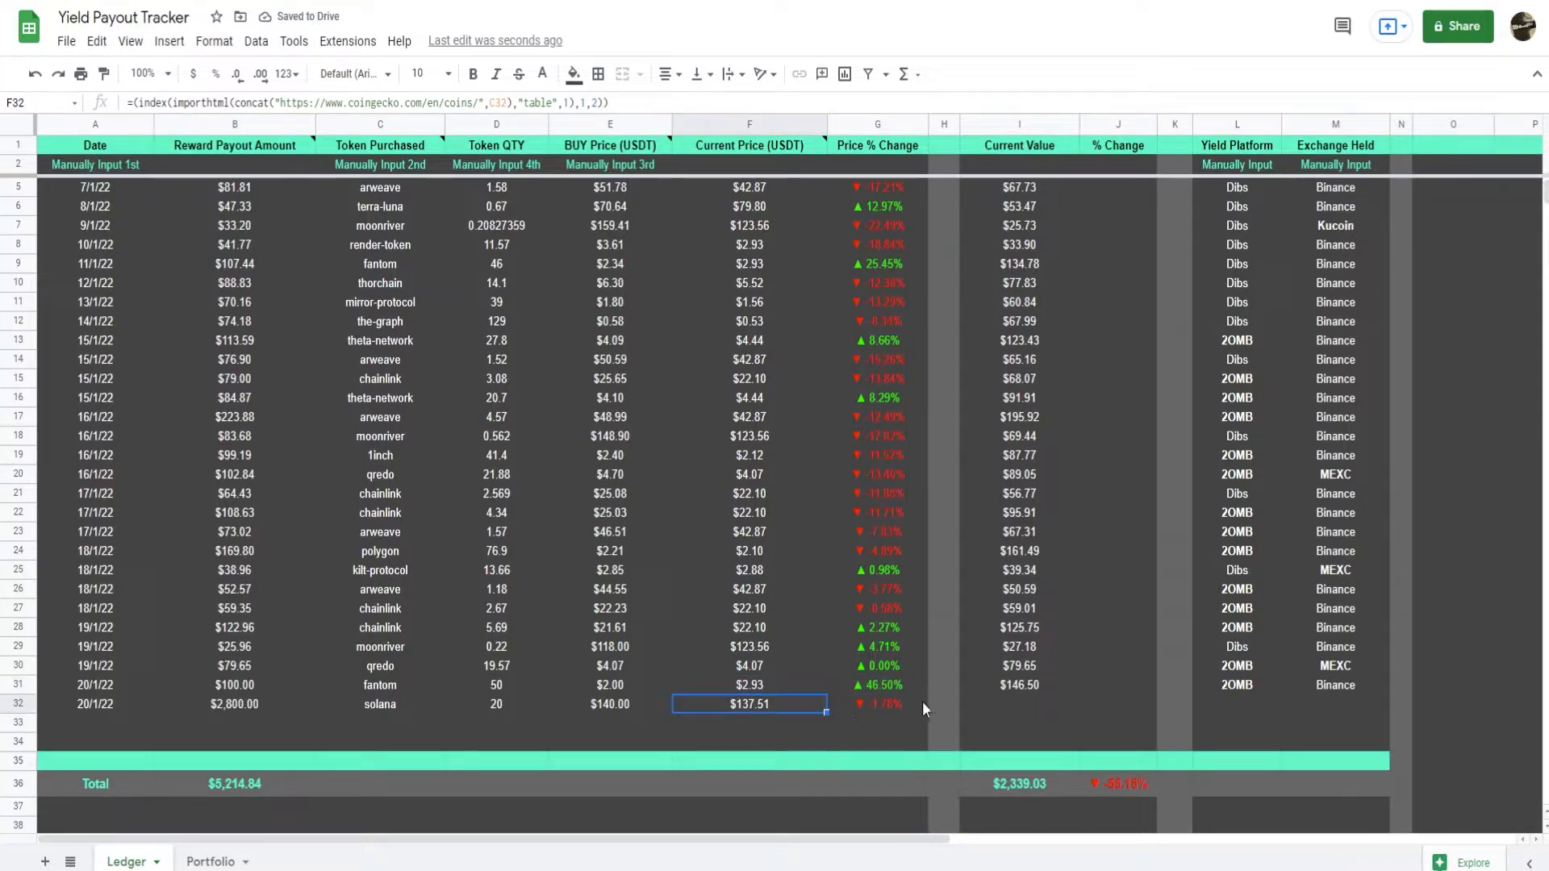
{"action": "left_click", "coordinate": [1019, 688]}
{"action": "left_click_drag", "start_coordinate": [1077, 692], "coordinate": [1080, 710]}
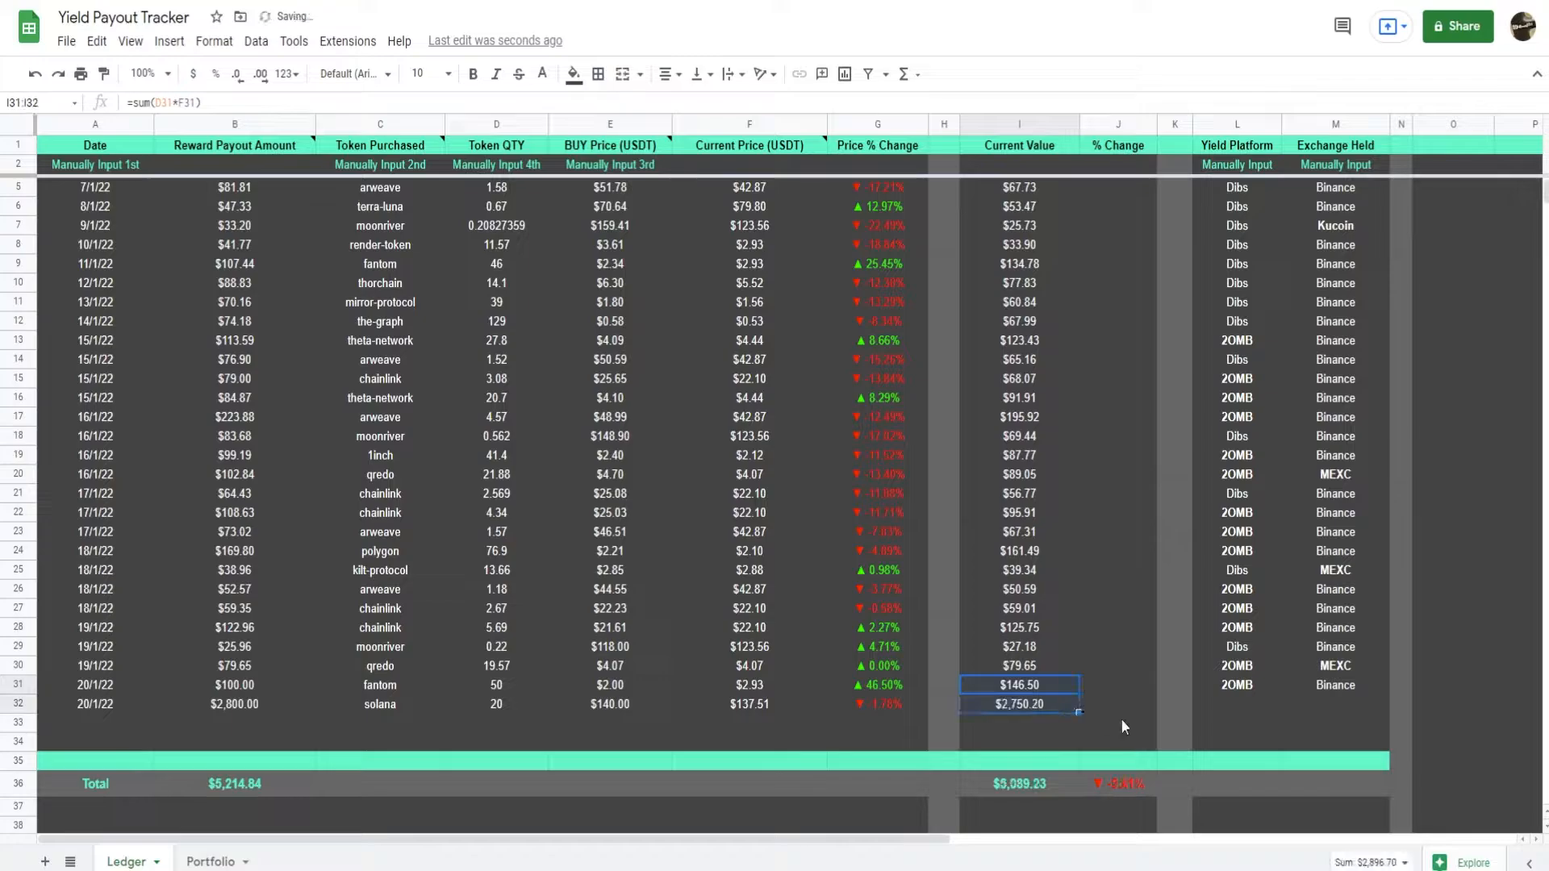
Copy the yield platform Dibs from L29 into L32 and the exchange Kucoin from M7 into M32.
{"action": "left_click", "coordinate": [1244, 710]}
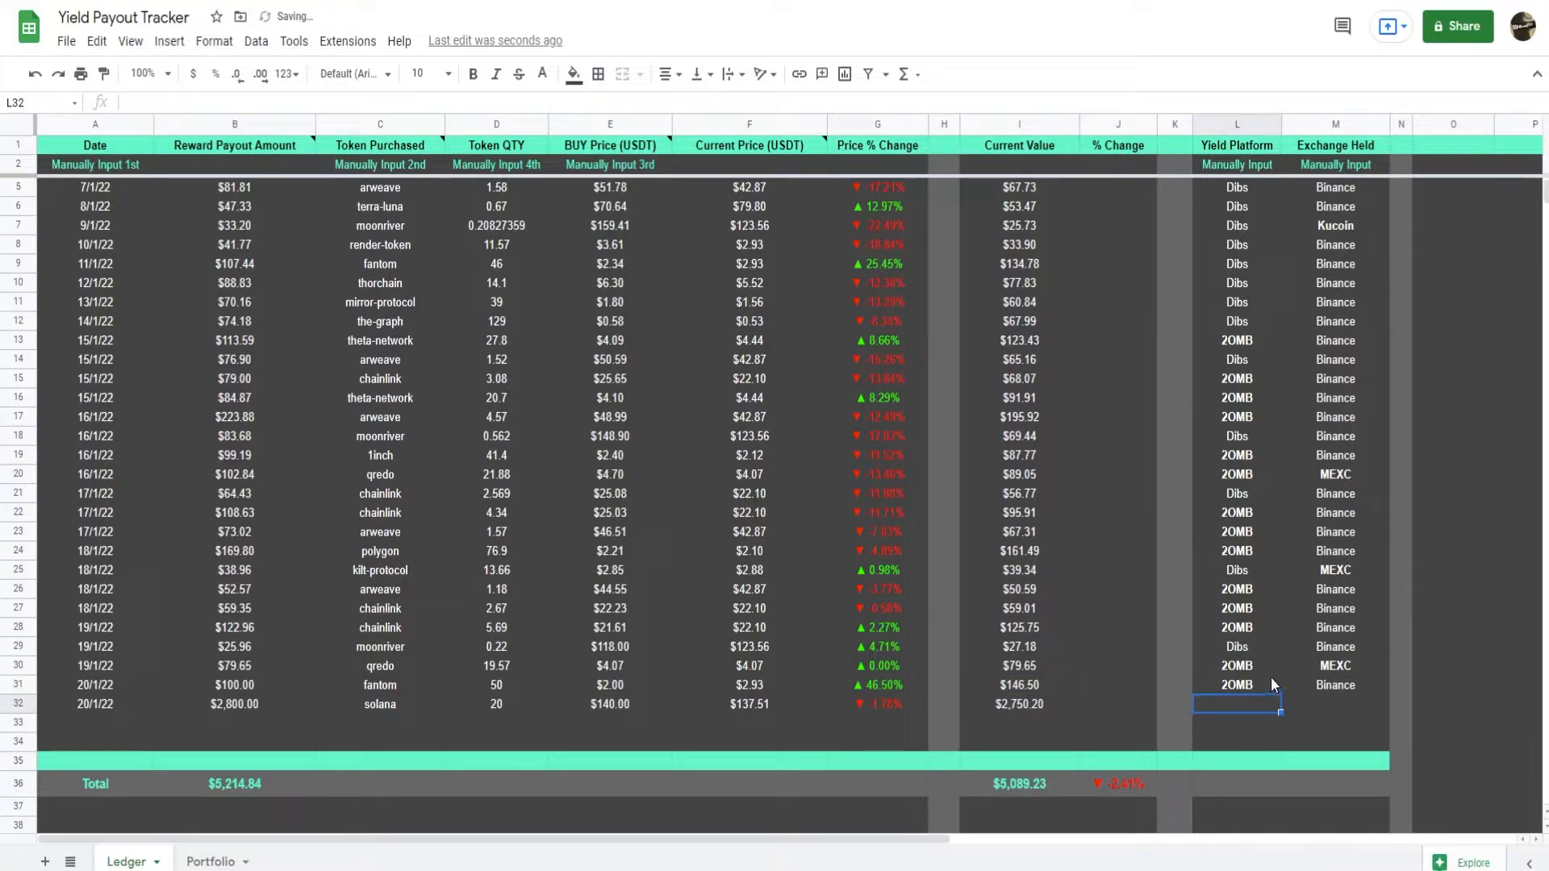
{"action": "left_click", "coordinate": [1252, 646]}
{"action": "key", "text": "ctrl+c"}
{"action": "left_click", "coordinate": [1246, 704]}
{"action": "key", "text": "ctrl+v"}
{"action": "left_click", "coordinate": [1348, 226]}
{"action": "key", "text": "ctrl+c"}
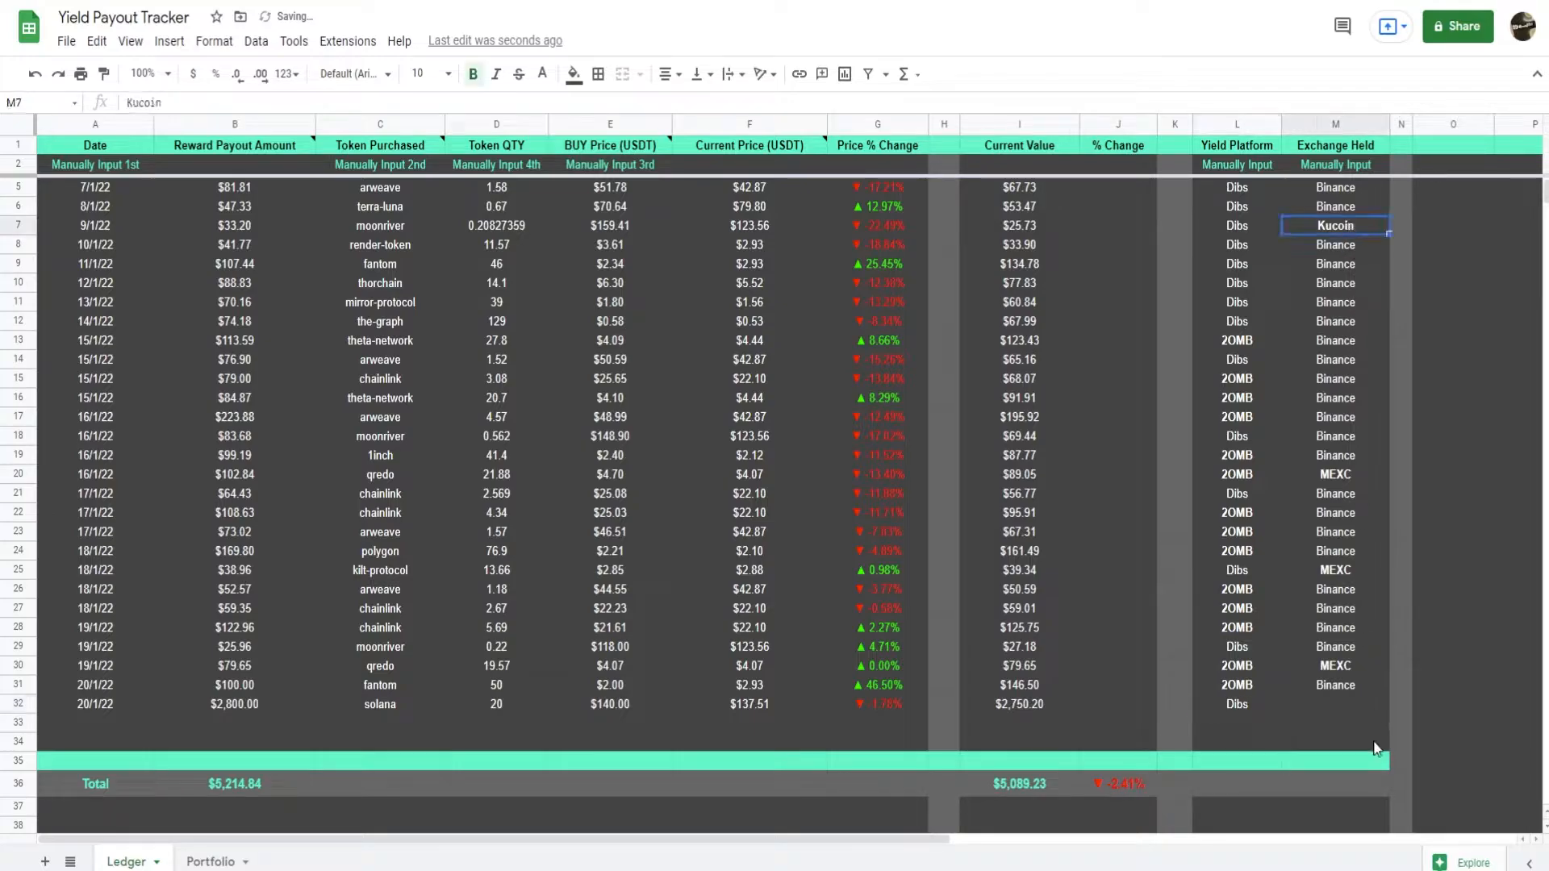
{"action": "left_click", "coordinate": [1341, 702]}
{"action": "key", "text": "ctrl+v"}
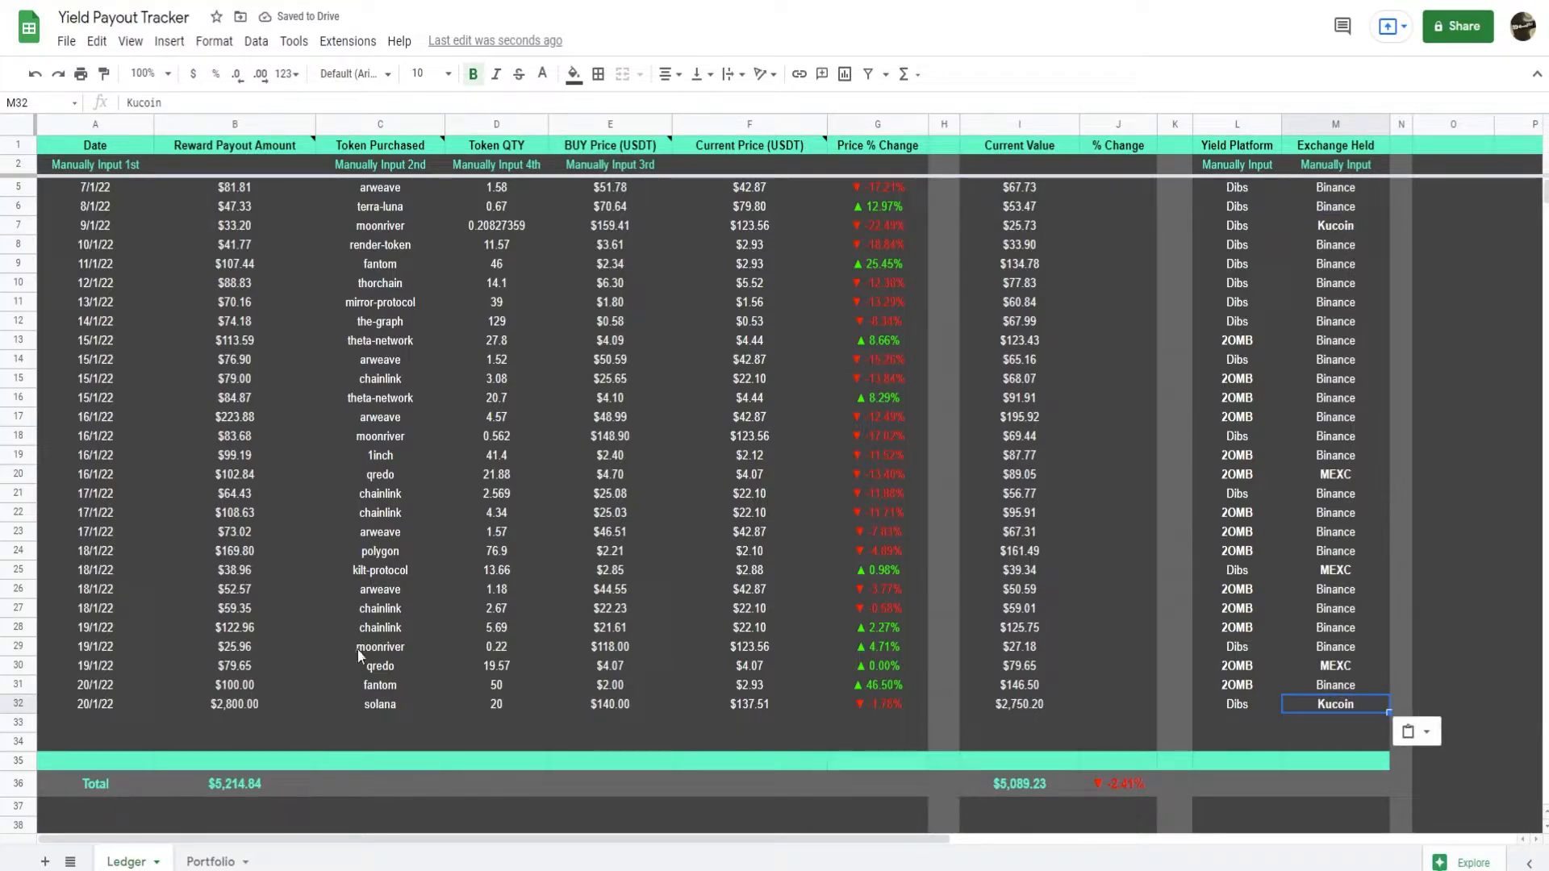
On the Portfolio sheet, enter Solana as the crypto name in B18 and replace it with SOL.
{"action": "left_click", "coordinate": [211, 862]}
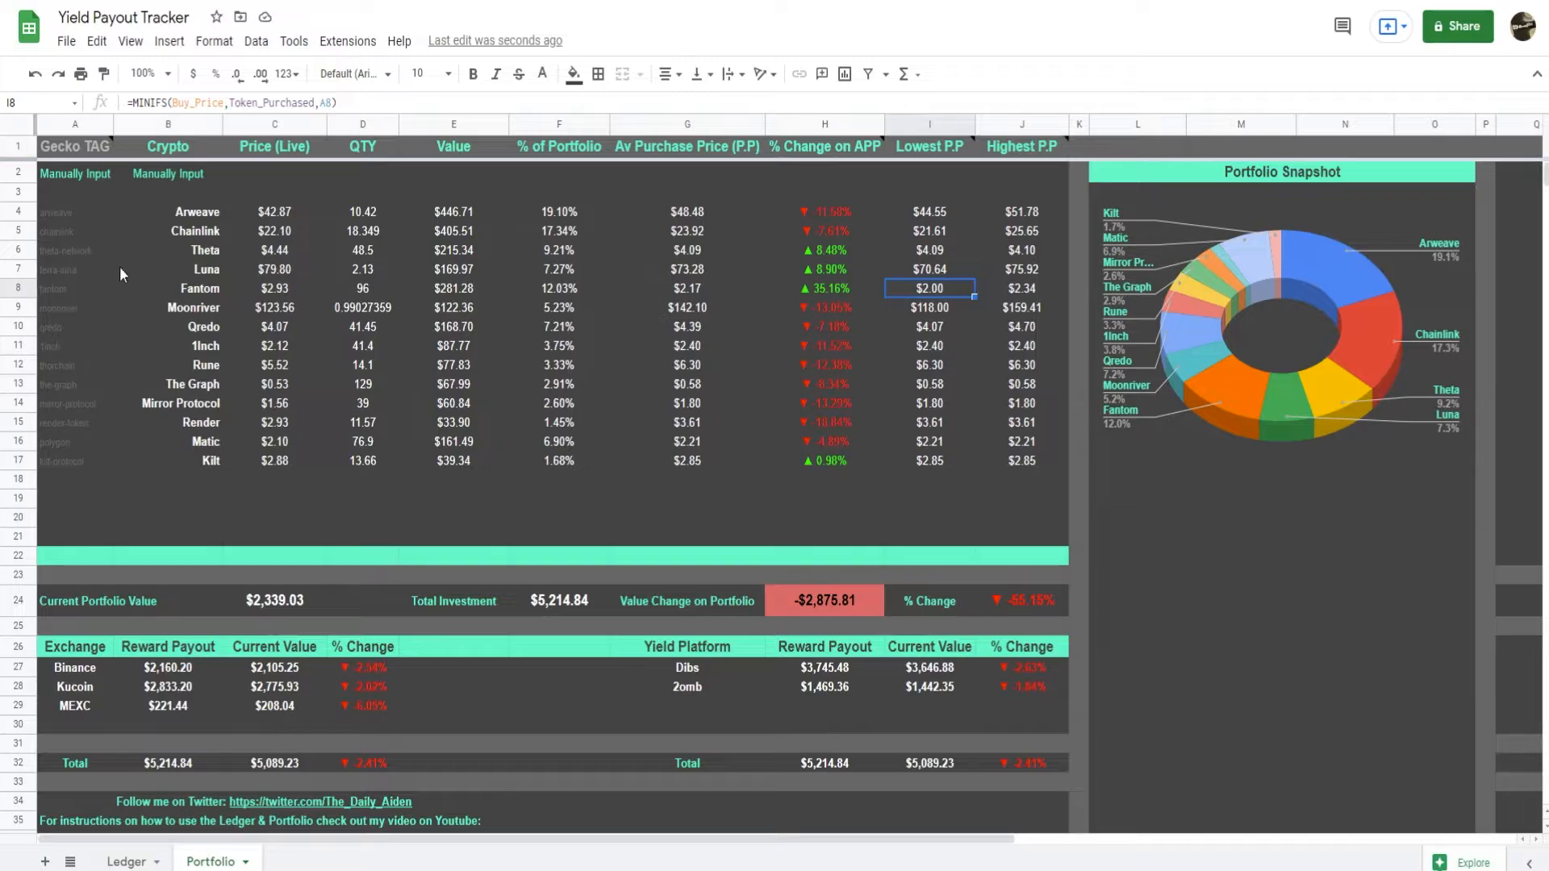
{"action": "left_click", "coordinate": [218, 482]}
{"action": "type", "text": "Solana"}
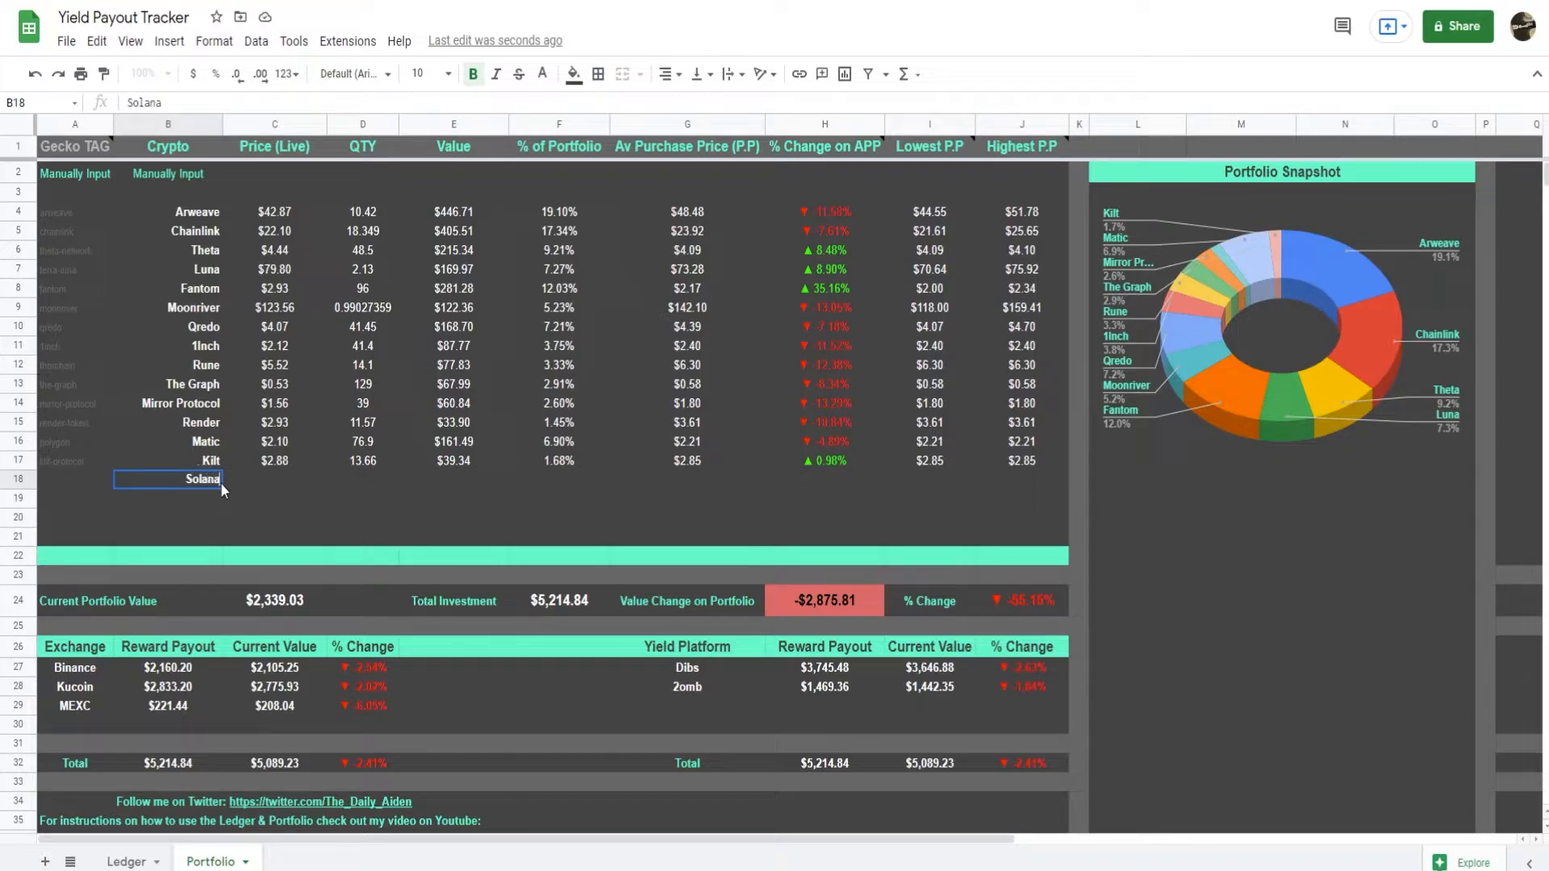
{"action": "key", "text": "Return"}
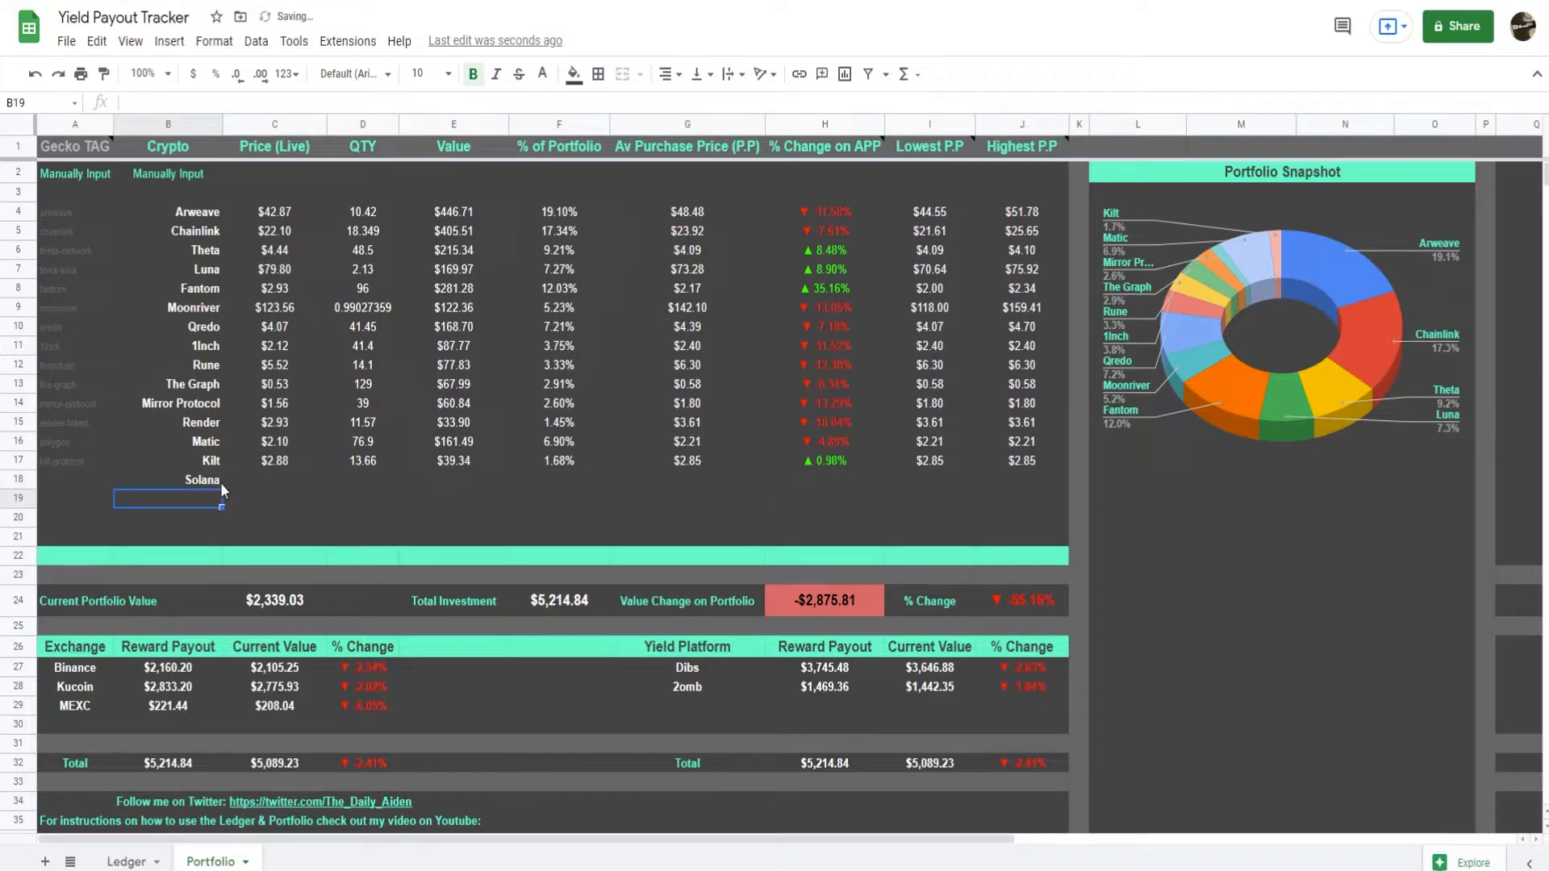
{"action": "left_click", "coordinate": [220, 483]}
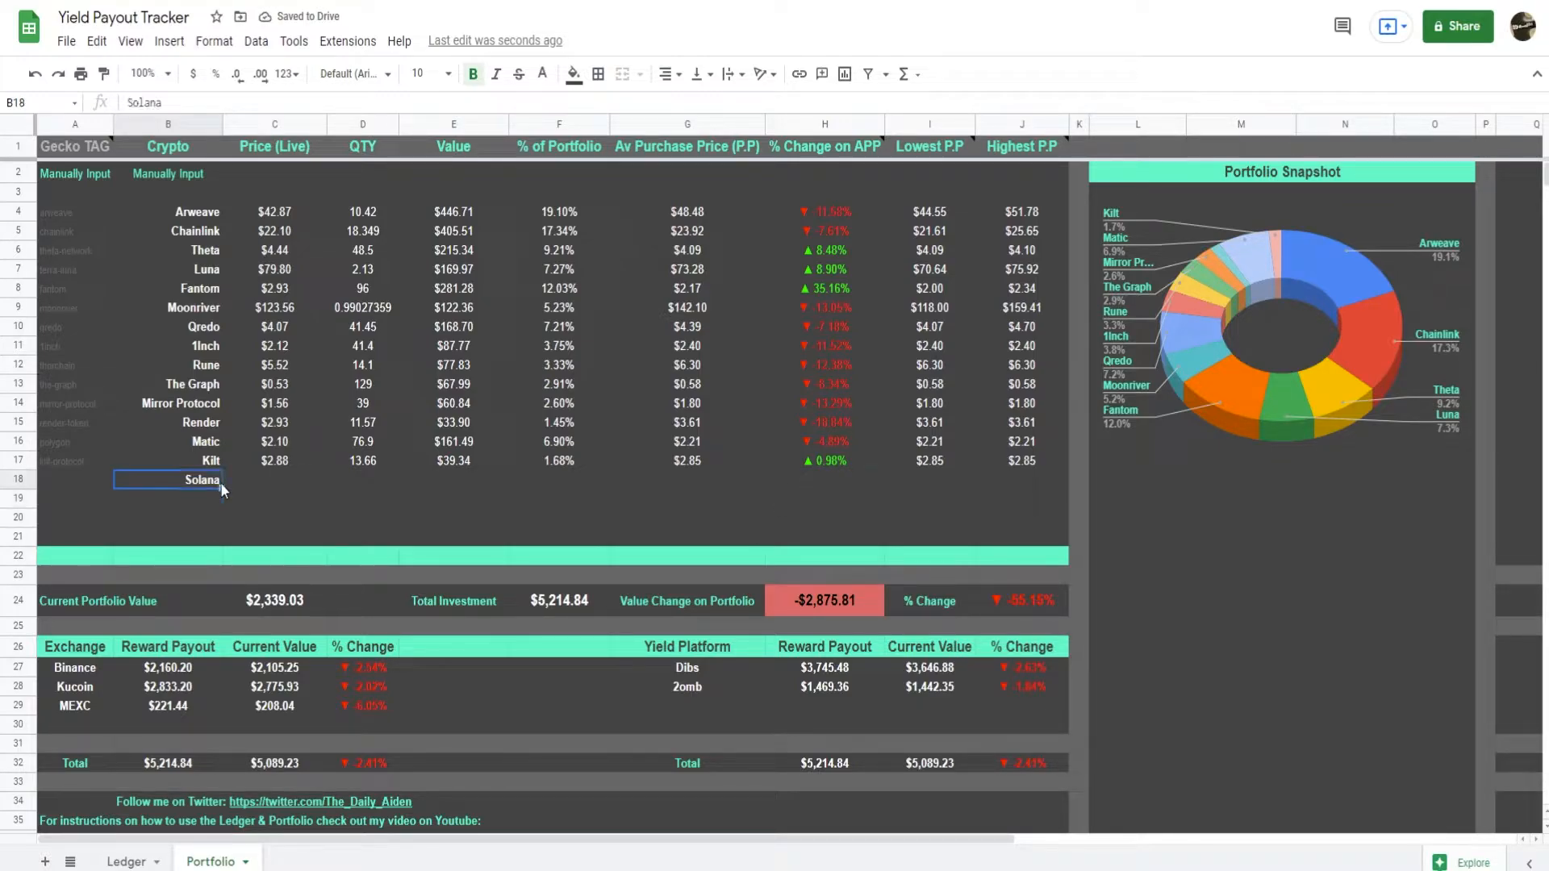
{"action": "type", "text": "SOL"}
{"action": "key", "text": "Left"}
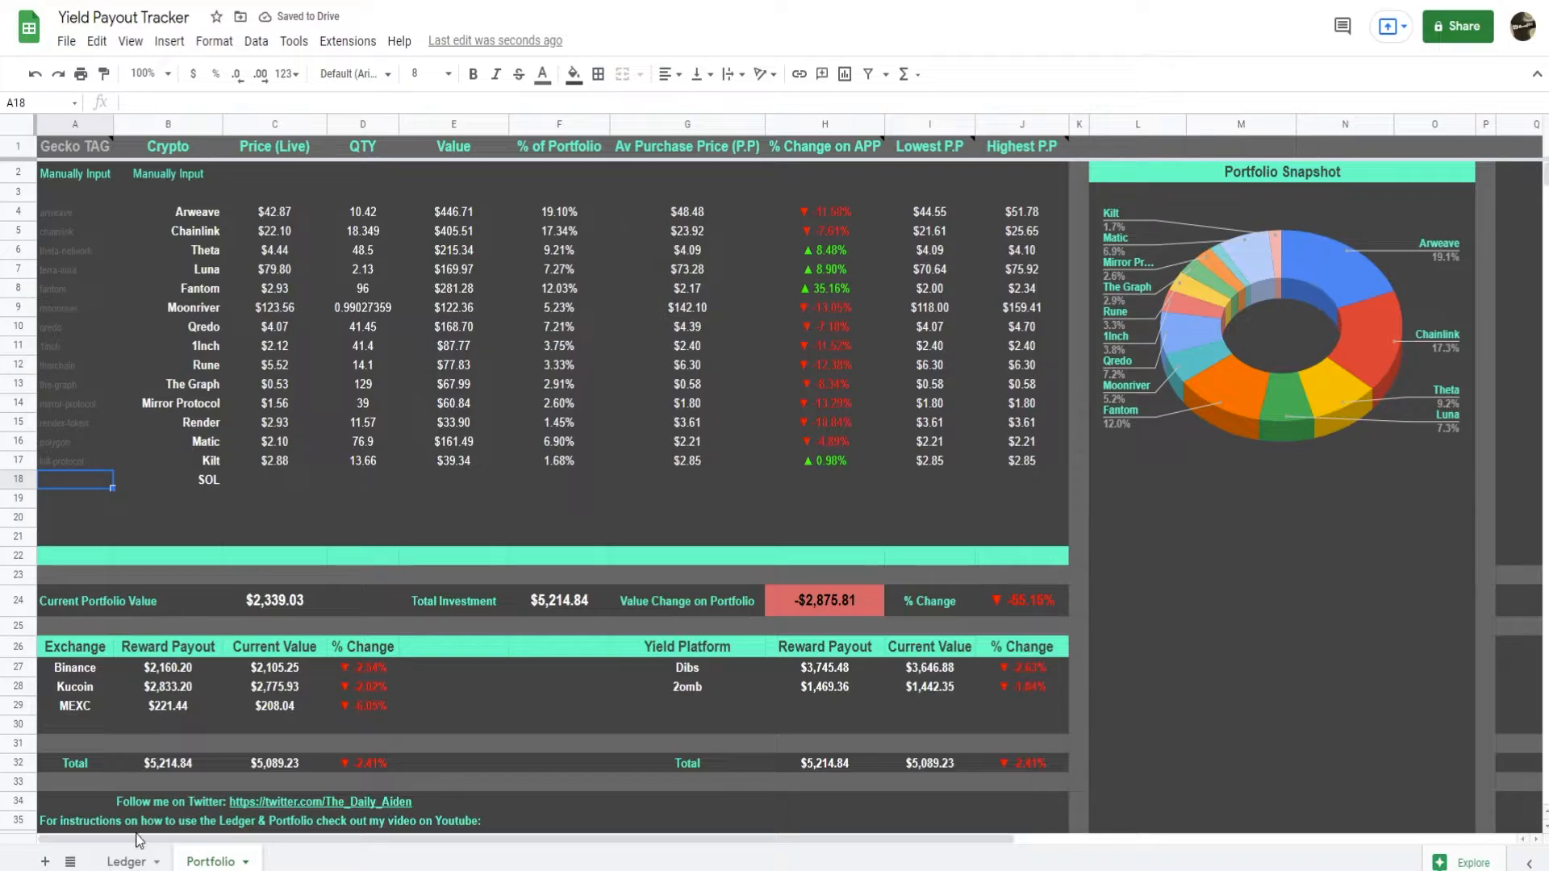
Copy the token name solana from Ledger cell C32 into the Portfolio sheet's Gecko TAG cell A18.
{"action": "left_click", "coordinate": [126, 862]}
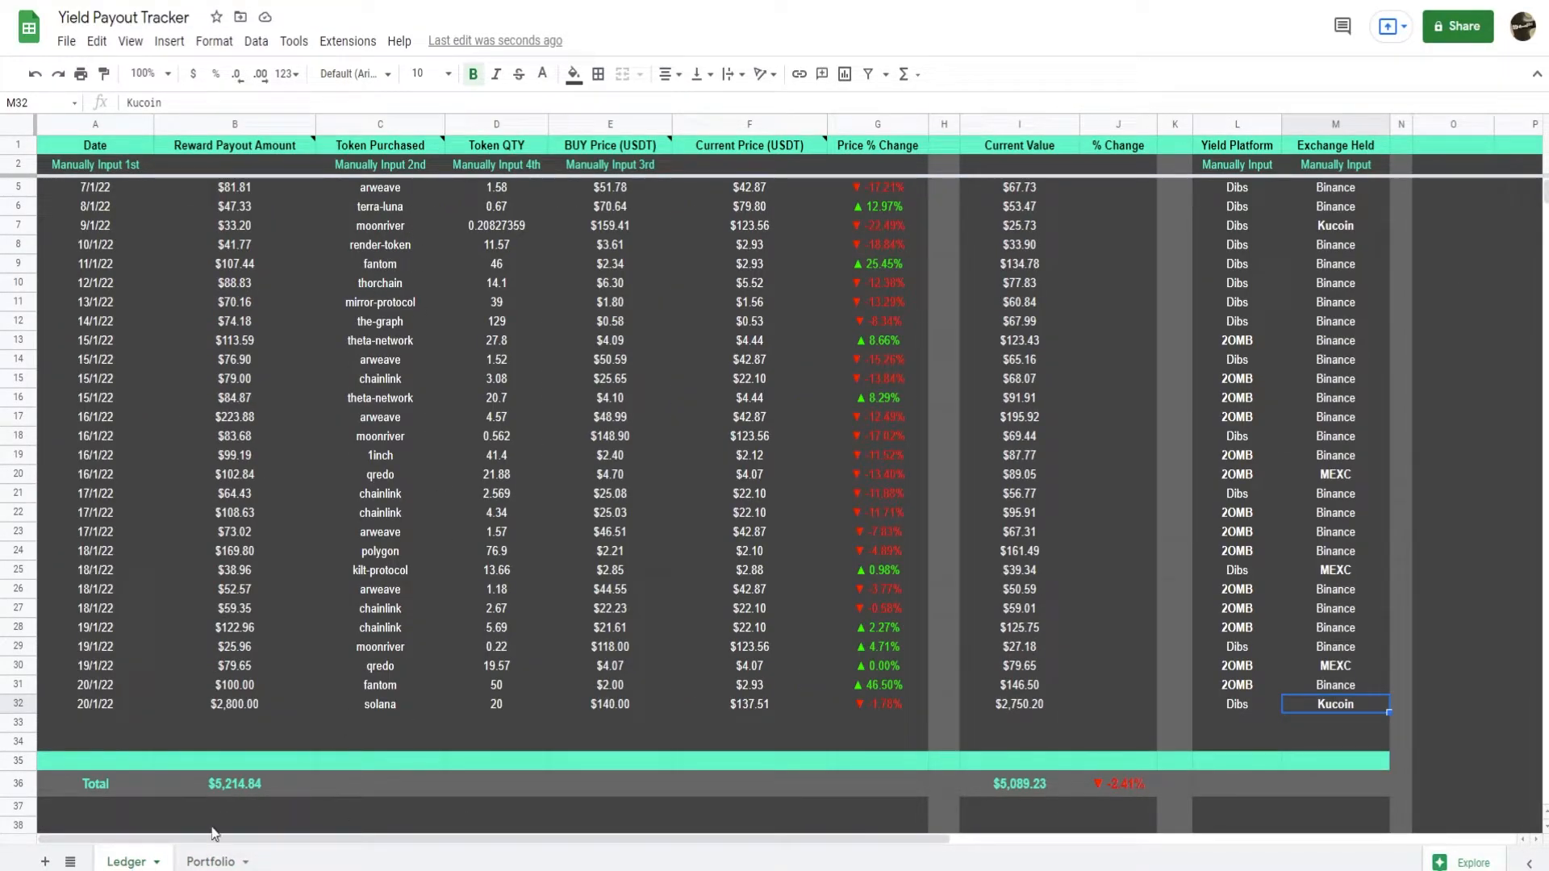
{"action": "left_click", "coordinate": [211, 862]}
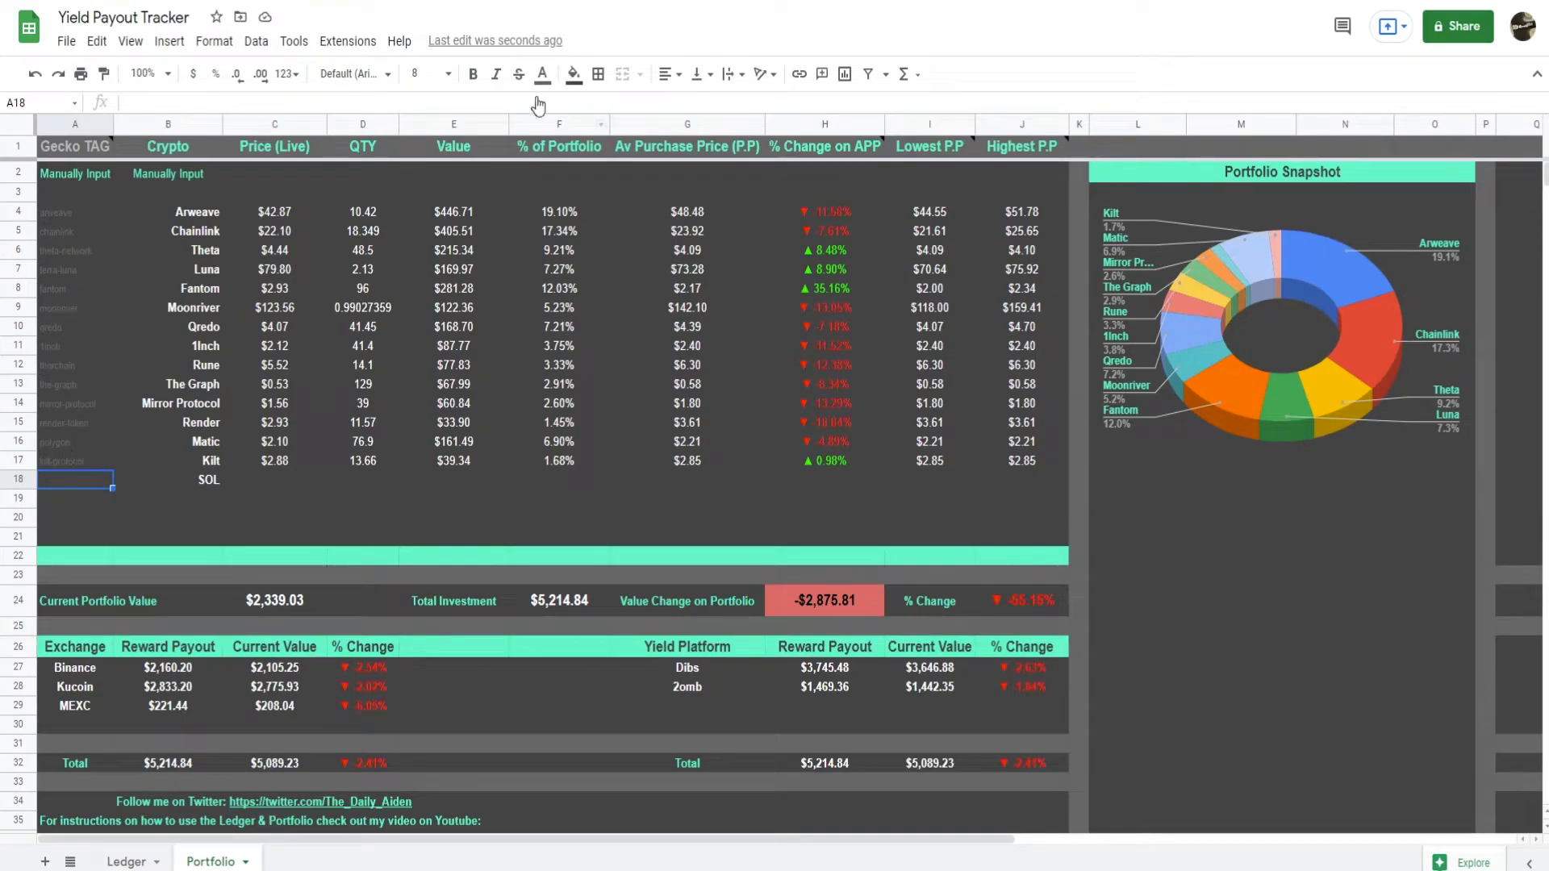
{"action": "left_click", "coordinate": [125, 860]}
{"action": "double_click", "coordinate": [386, 703]}
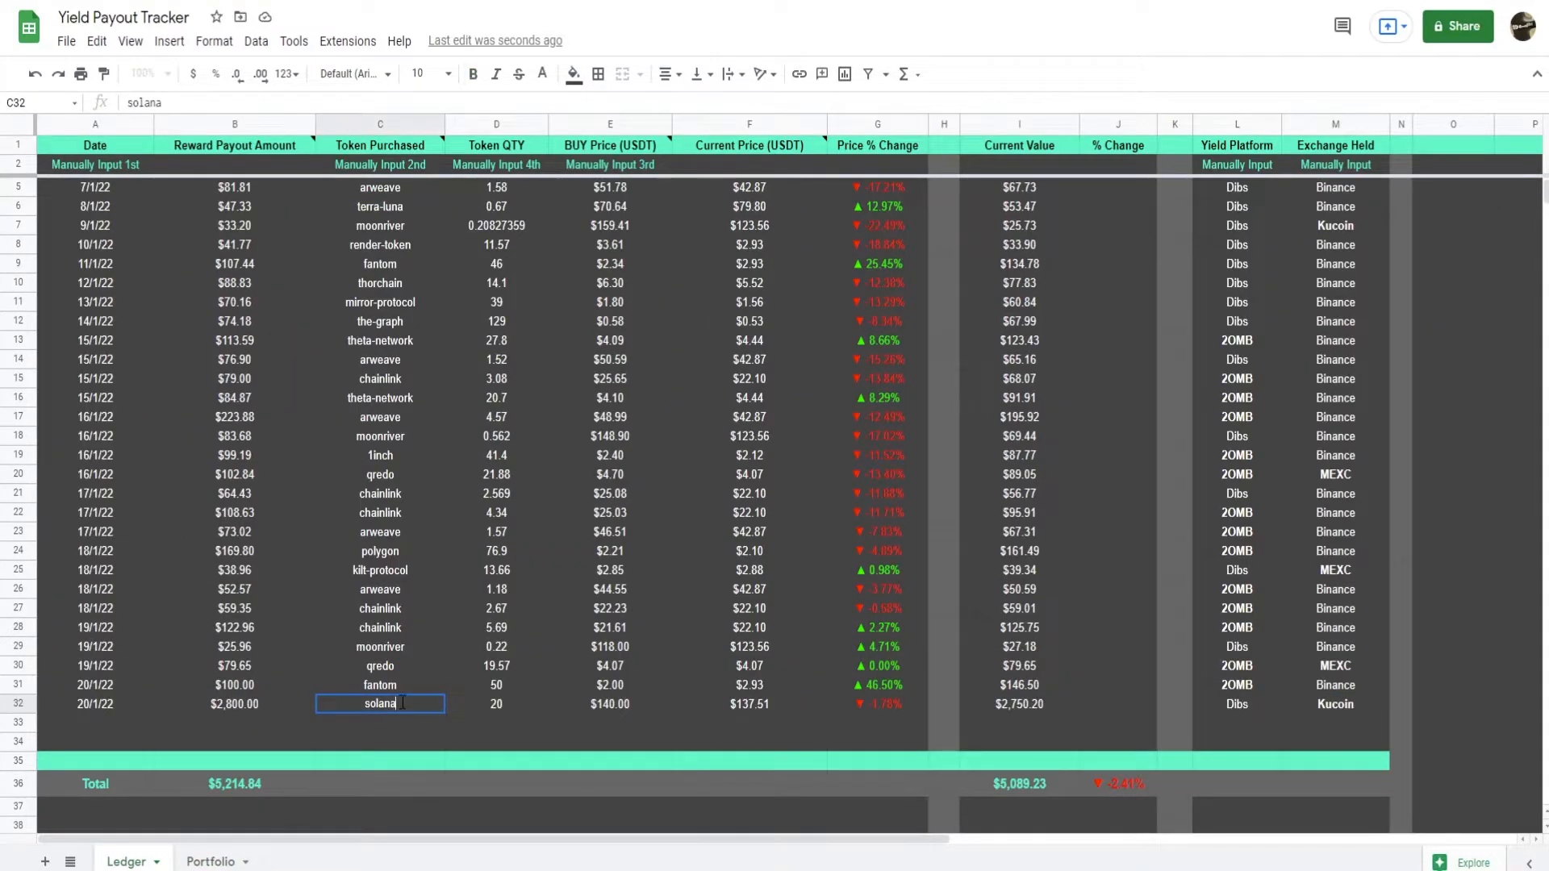
{"action": "left_click_drag", "start_coordinate": [399, 705], "coordinate": [330, 719]}
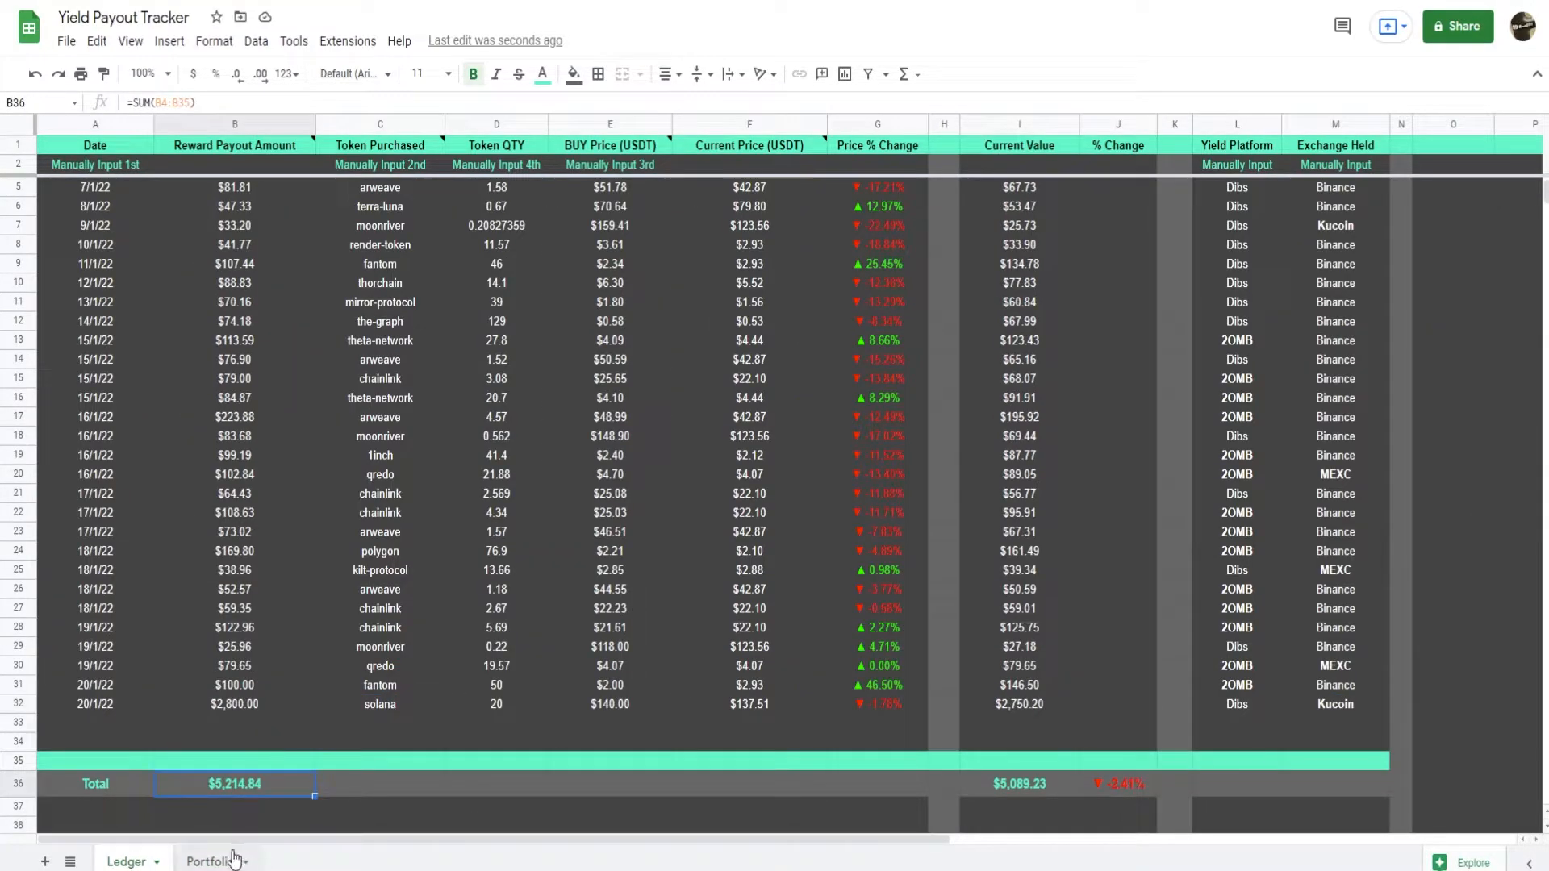
{"action": "left_click", "coordinate": [214, 860]}
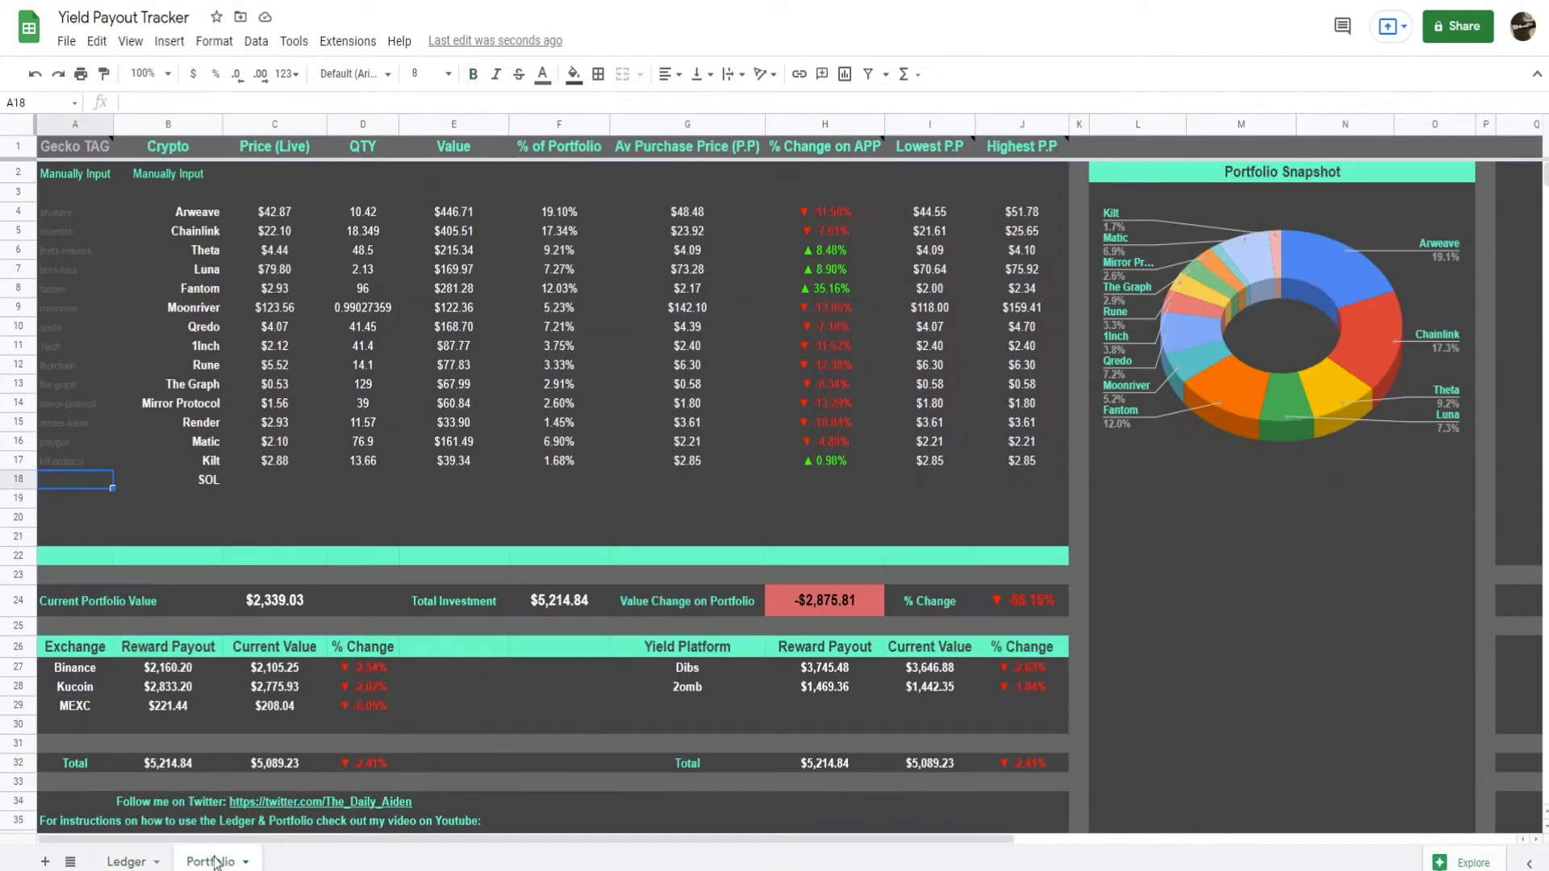
{"action": "double_click", "coordinate": [90, 481]}
{"action": "key", "text": "ctrl+v"}
{"action": "key", "text": "Return"}
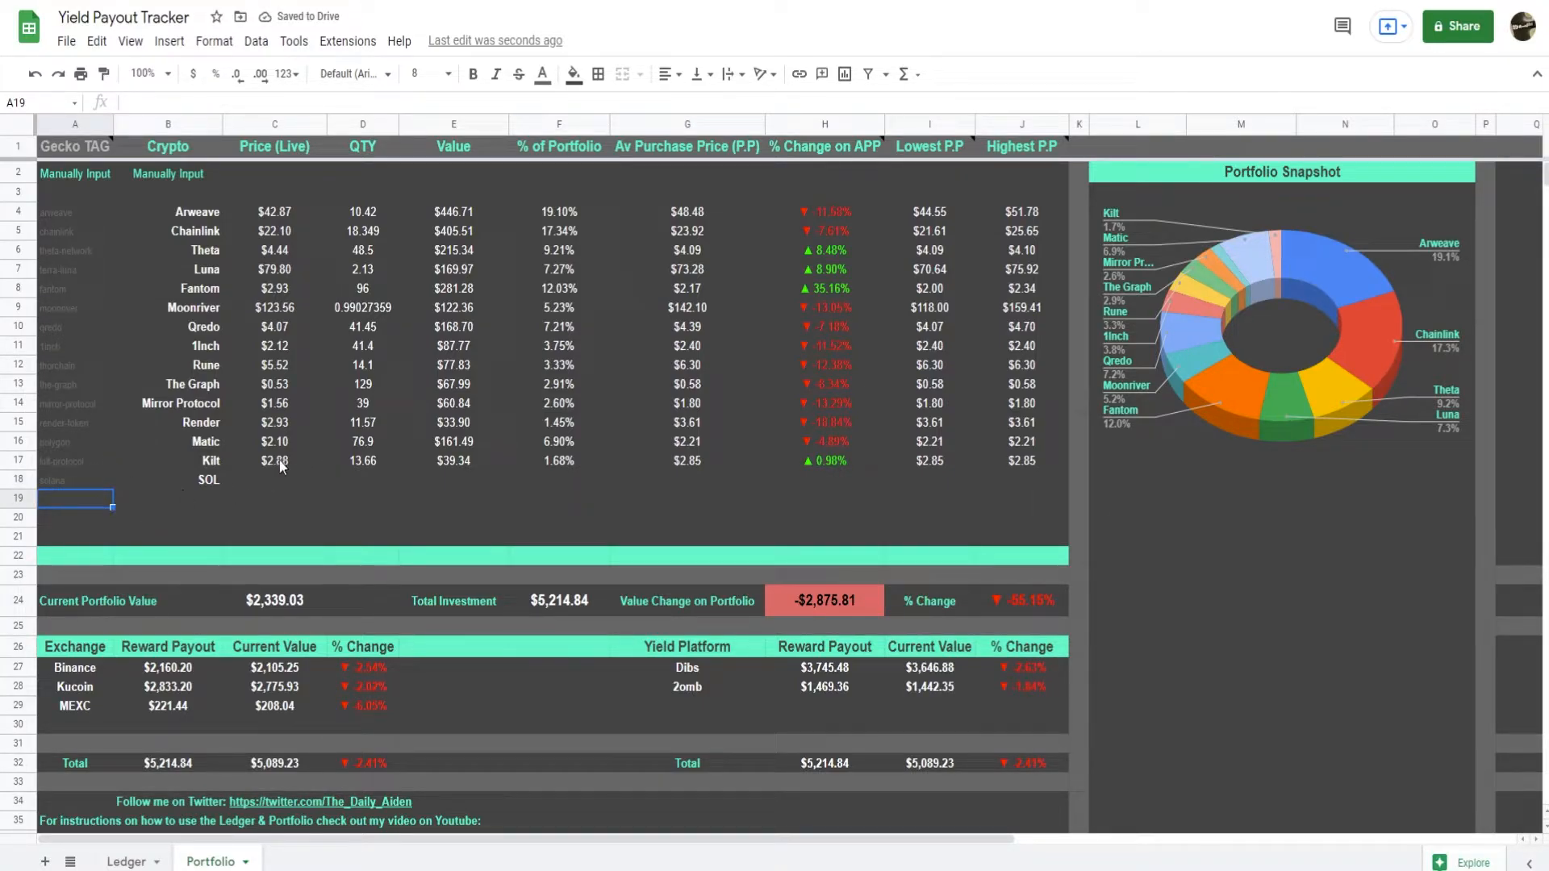
Extend the Kilt row's formulas in C17:J17 down to row 18 for SOL.
{"action": "left_click_drag", "start_coordinate": [269, 463], "coordinate": [1067, 484]}
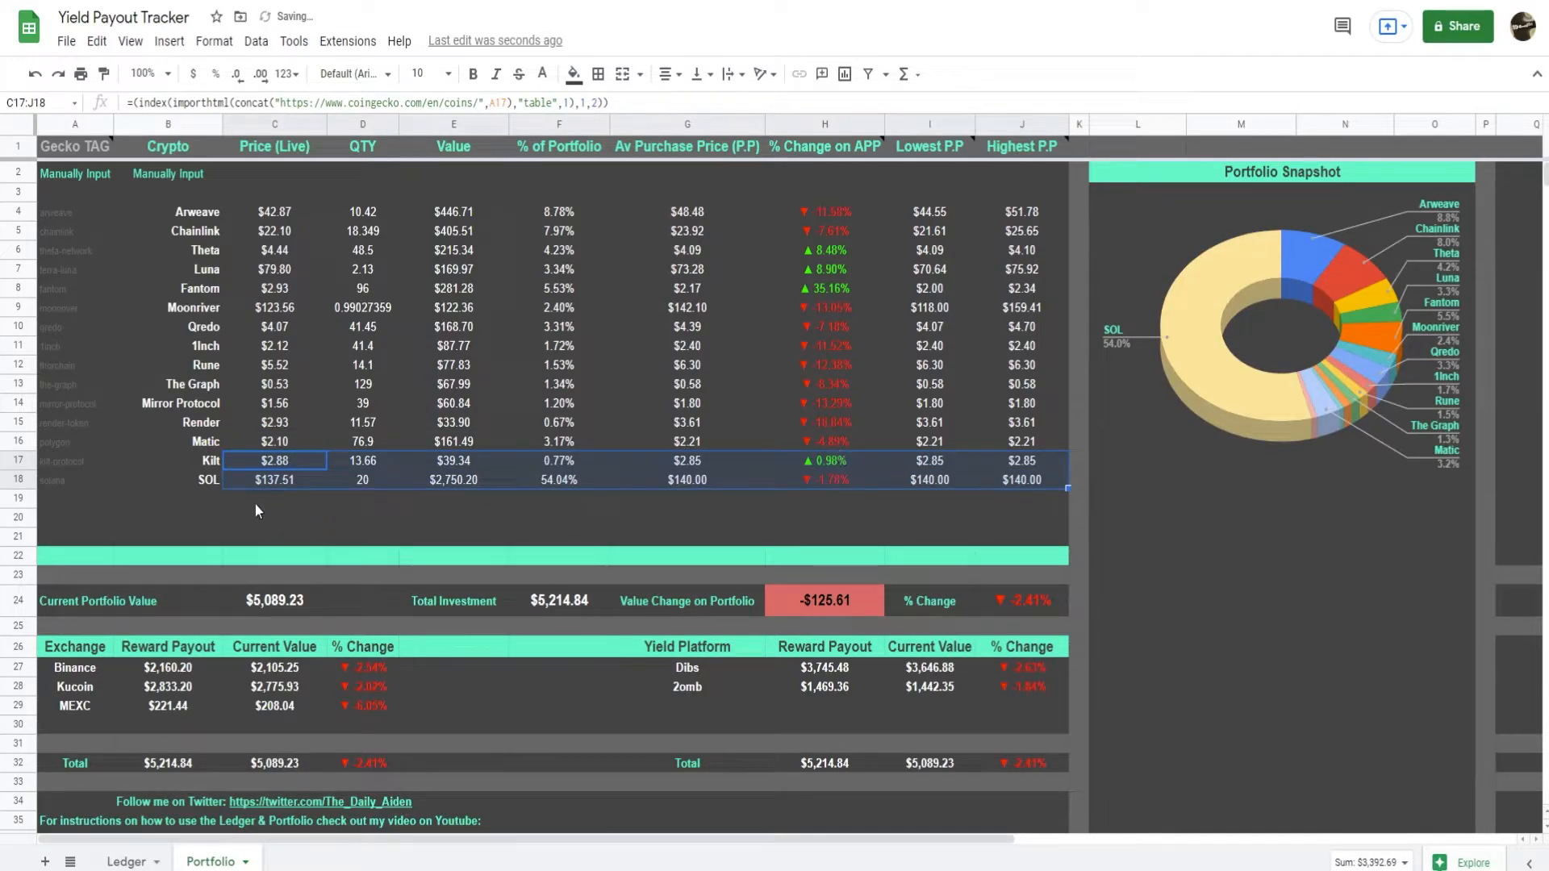
{"action": "left_click", "coordinate": [1031, 516]}
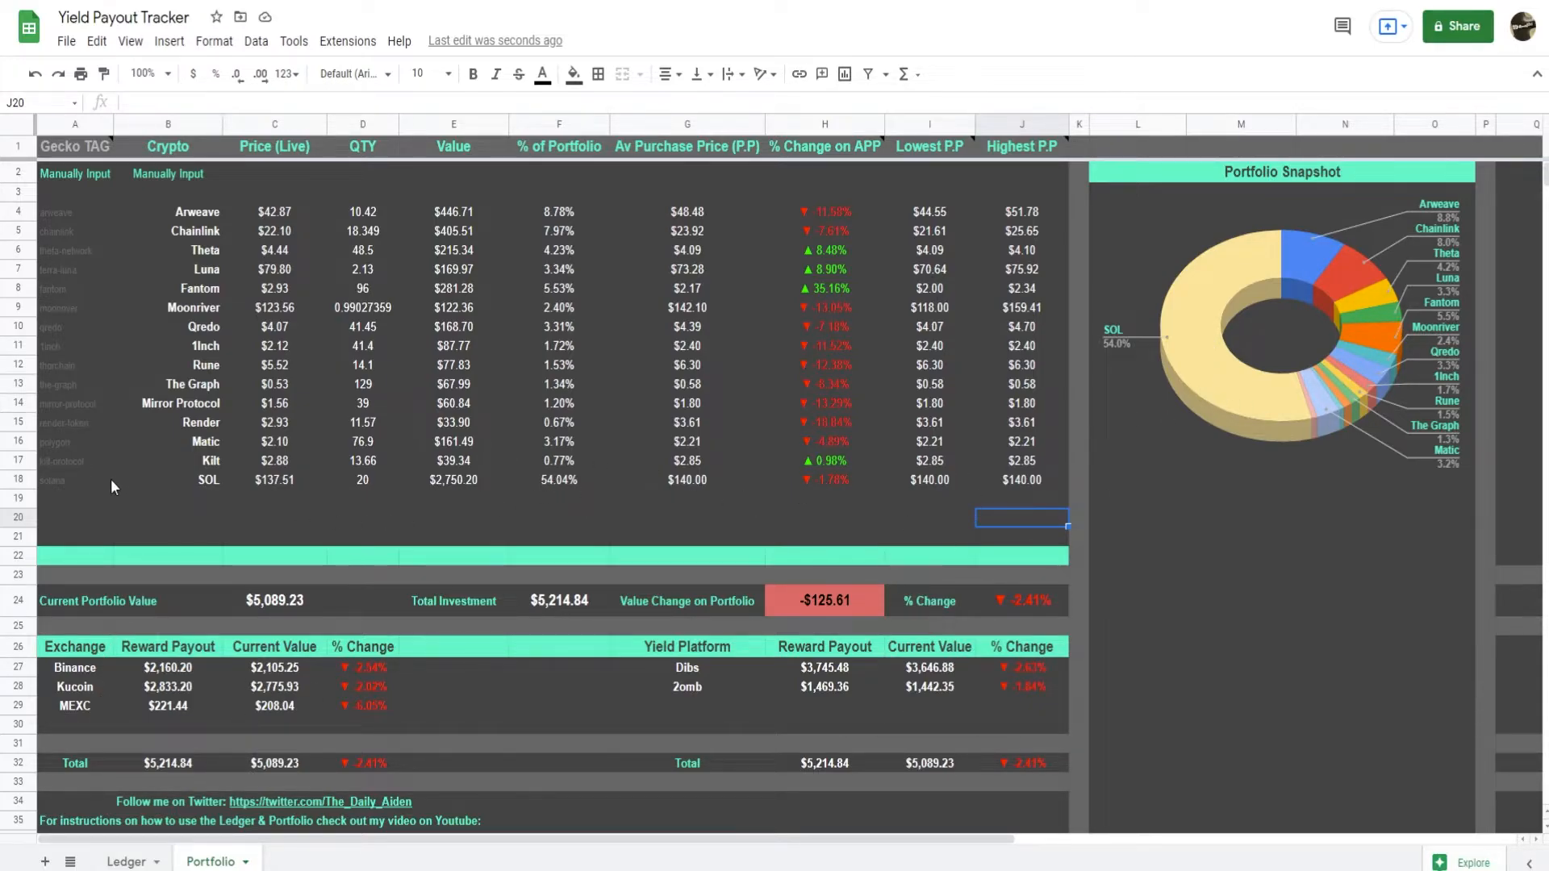
{"action": "left_click_drag", "start_coordinate": [63, 483], "coordinate": [202, 484]}
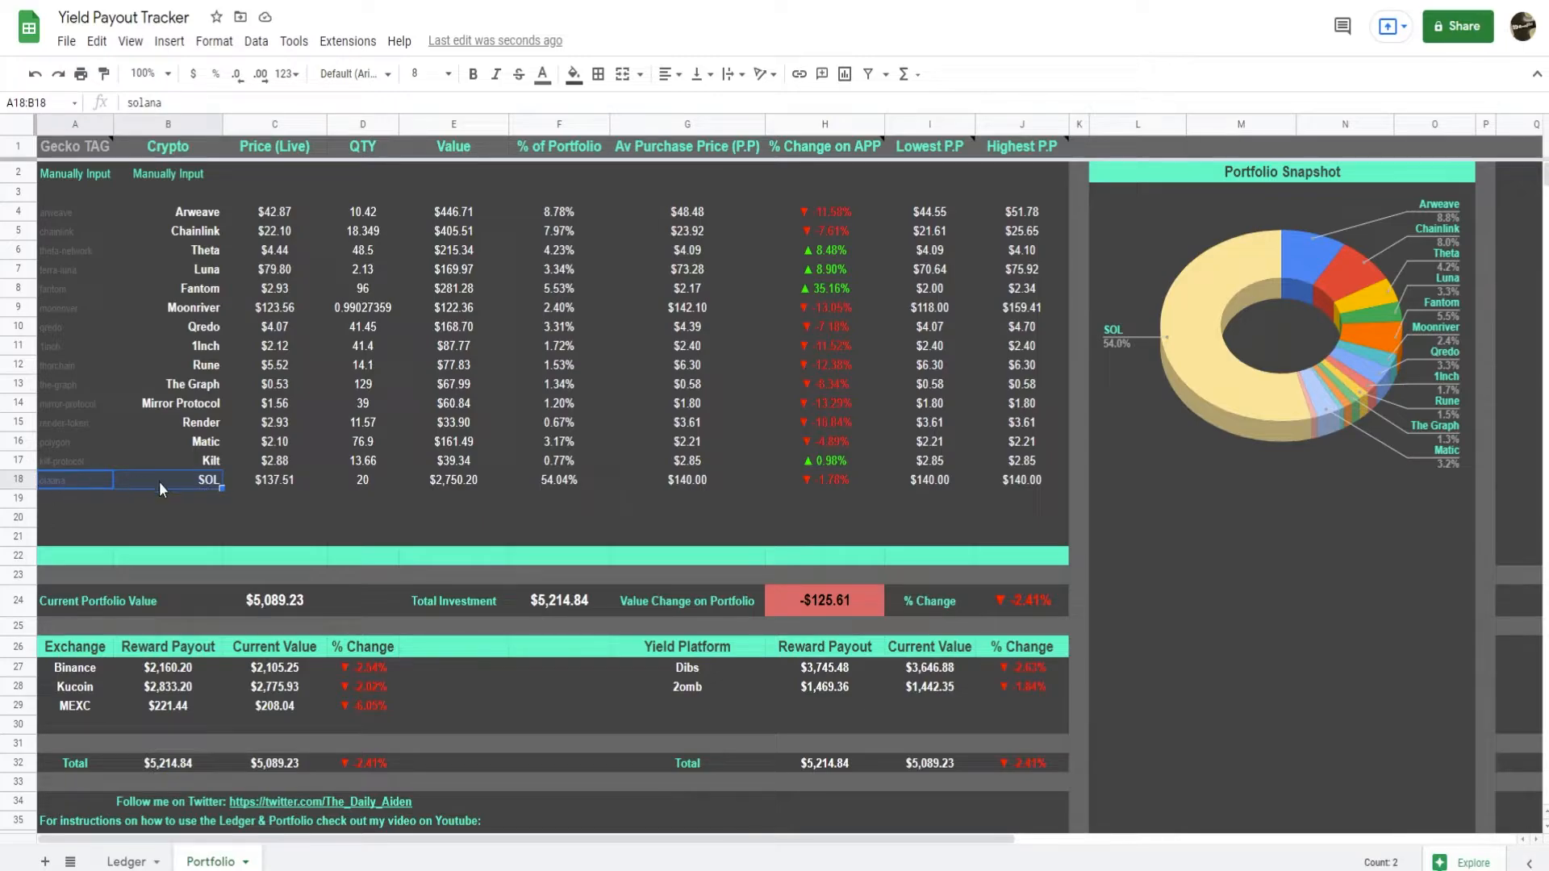
{"action": "left_click", "coordinate": [620, 518]}
Clear the SOL entry in A18:J18 of the Portfolio sheet and the fantom and solana entries in A31:M32 of the Ledger.
{"action": "left_click_drag", "start_coordinate": [76, 483], "coordinate": [1022, 486]}
{"action": "left_click", "coordinate": [127, 862]}
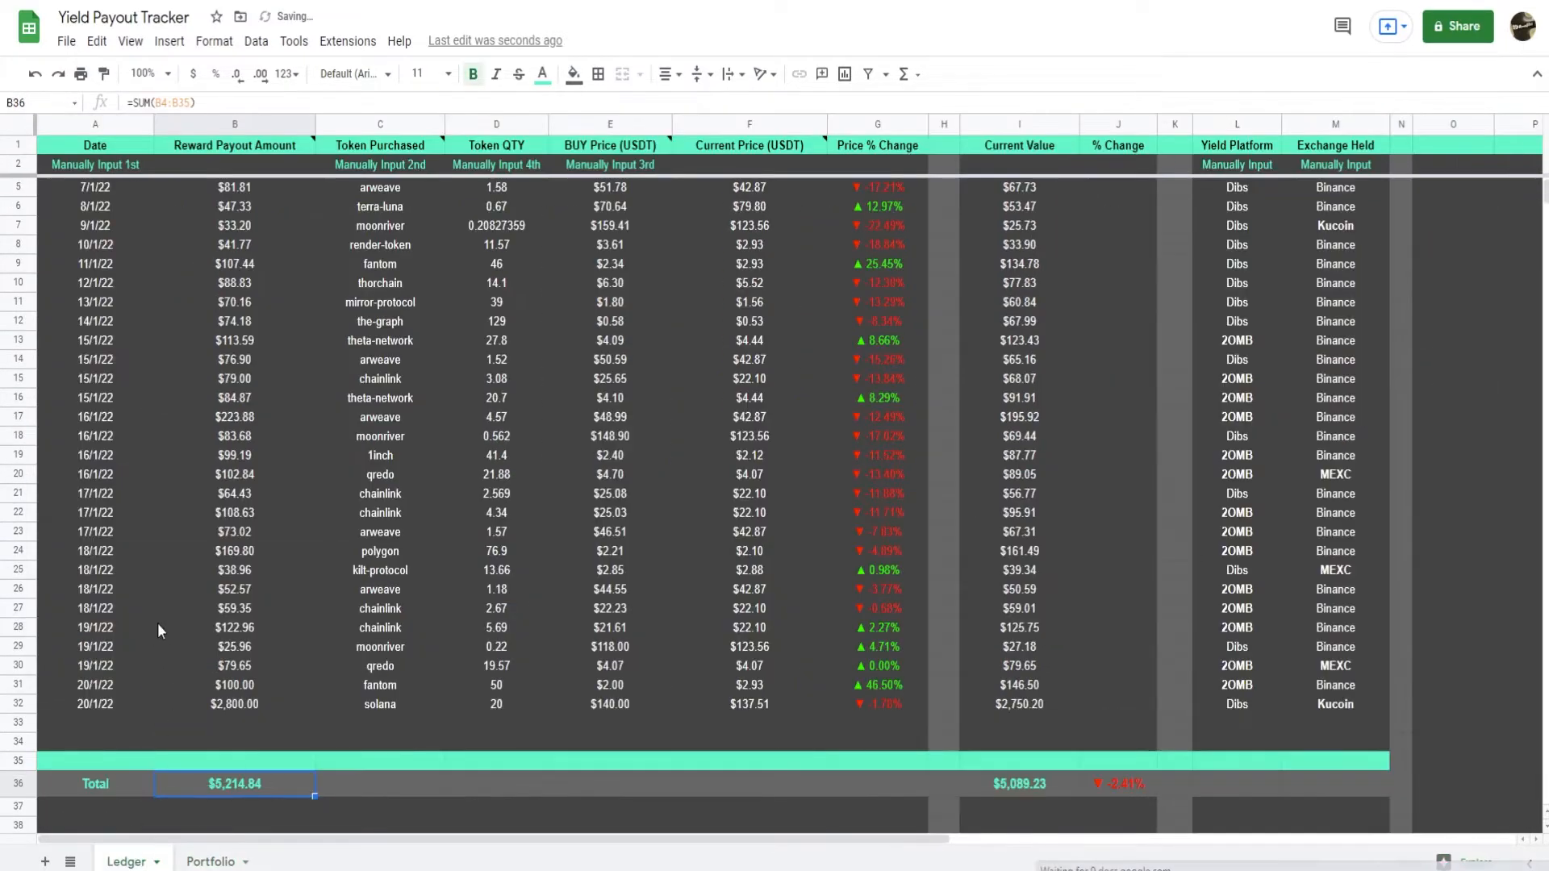
{"action": "left_click_drag", "start_coordinate": [103, 686], "coordinate": [1332, 708]}
{"action": "key", "text": "Delete"}
{"action": "scroll", "coordinate": [676, 695], "scroll_direction": "down", "scroll_amount": 1}
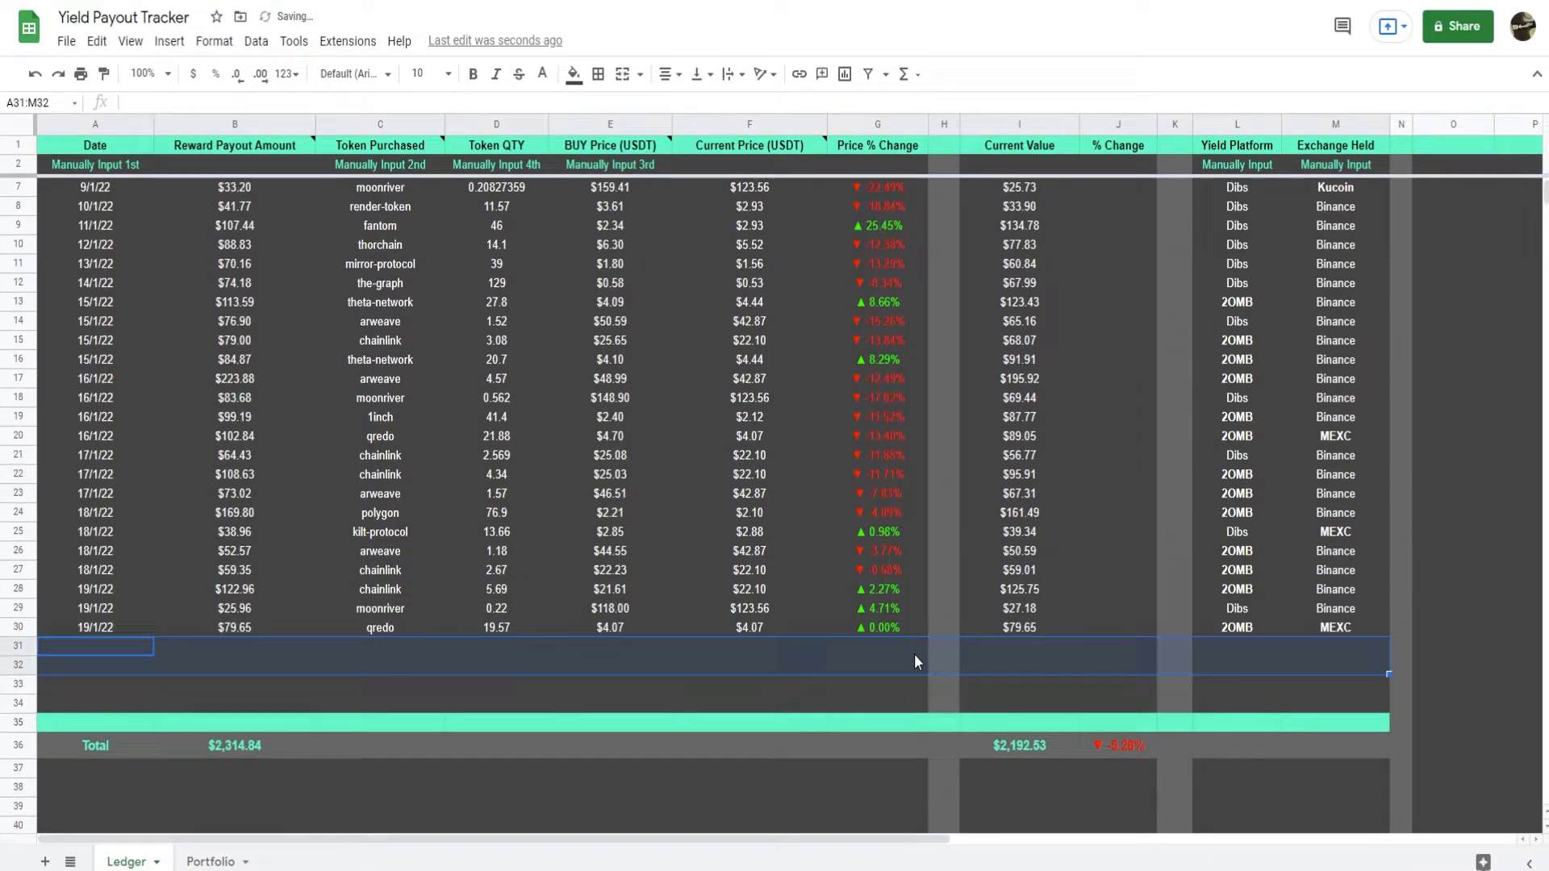
{"action": "left_click", "coordinate": [1013, 707]}
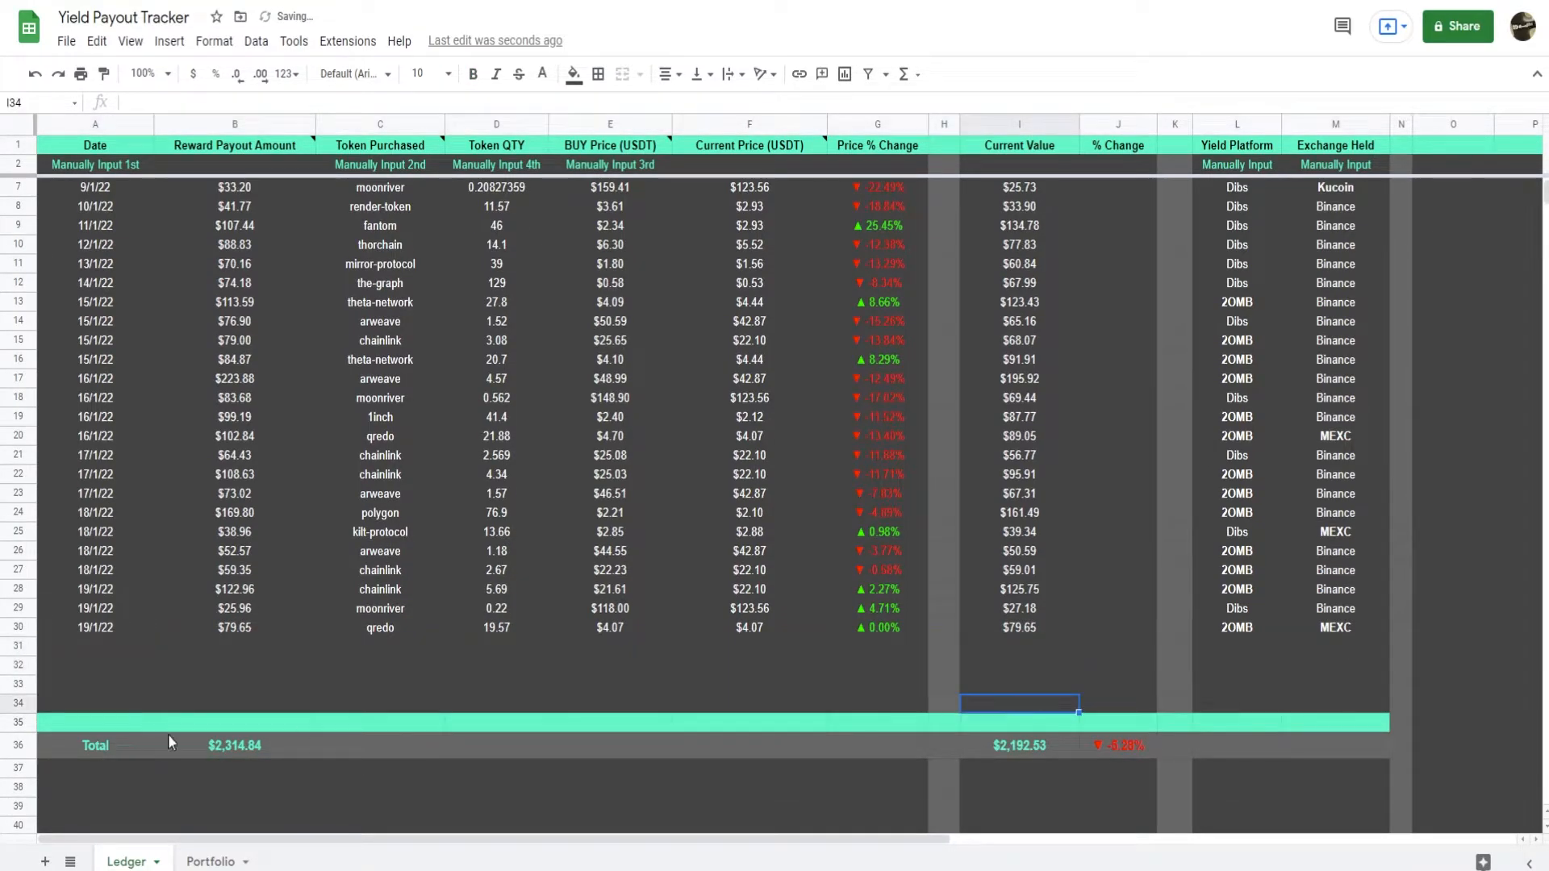
Insert one row below row 32 in the Ledger and open the Portfolio sheet.
{"action": "left_click", "coordinate": [16, 669]}
{"action": "right_click", "coordinate": [17, 669]}
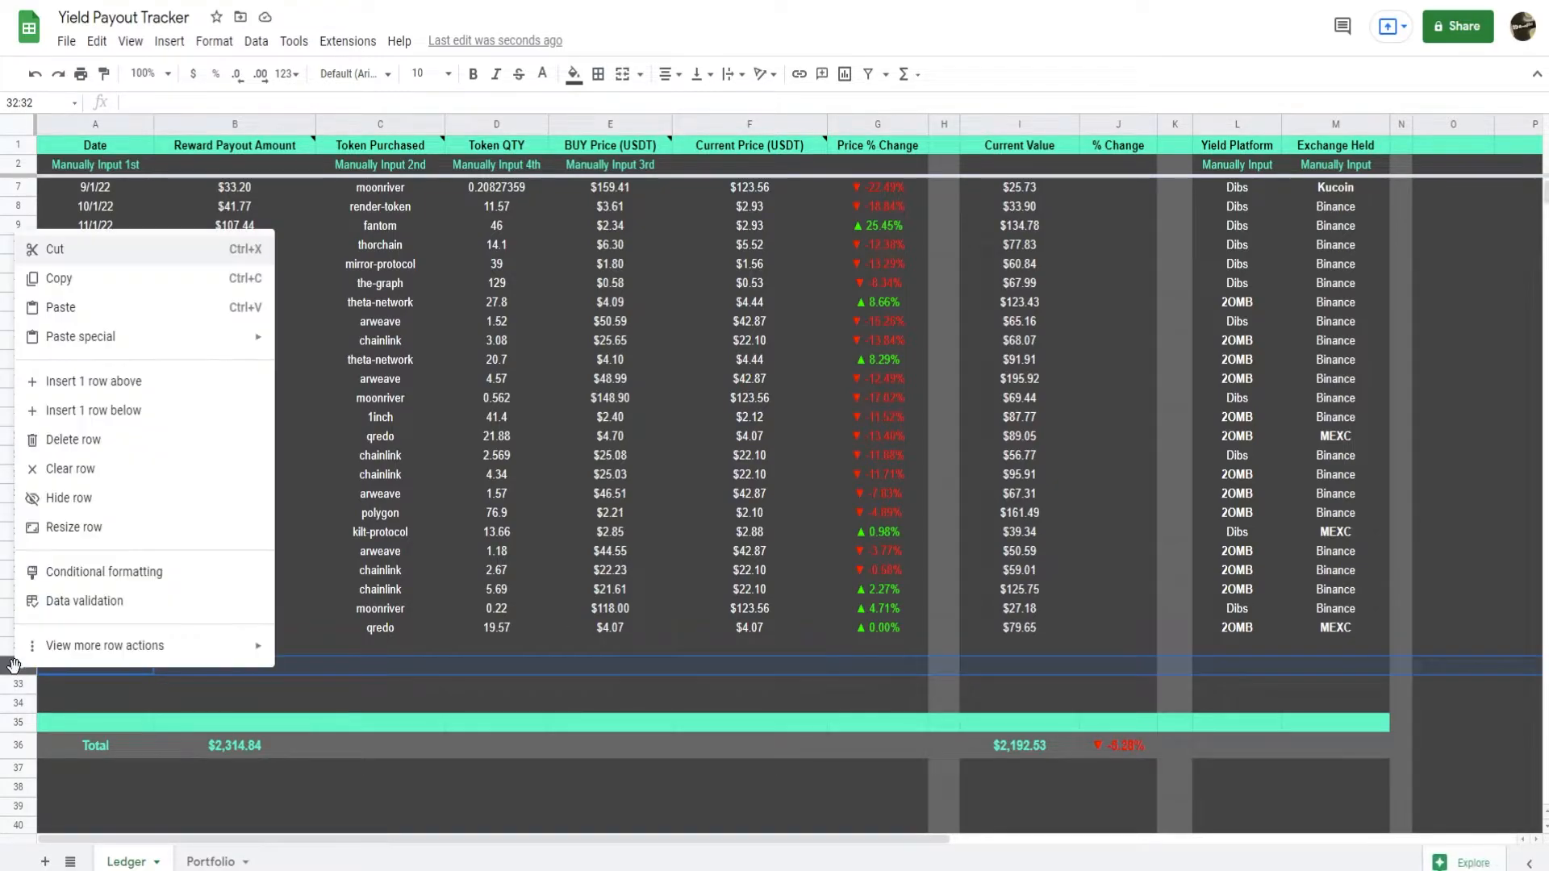
{"action": "left_click", "coordinate": [64, 411]}
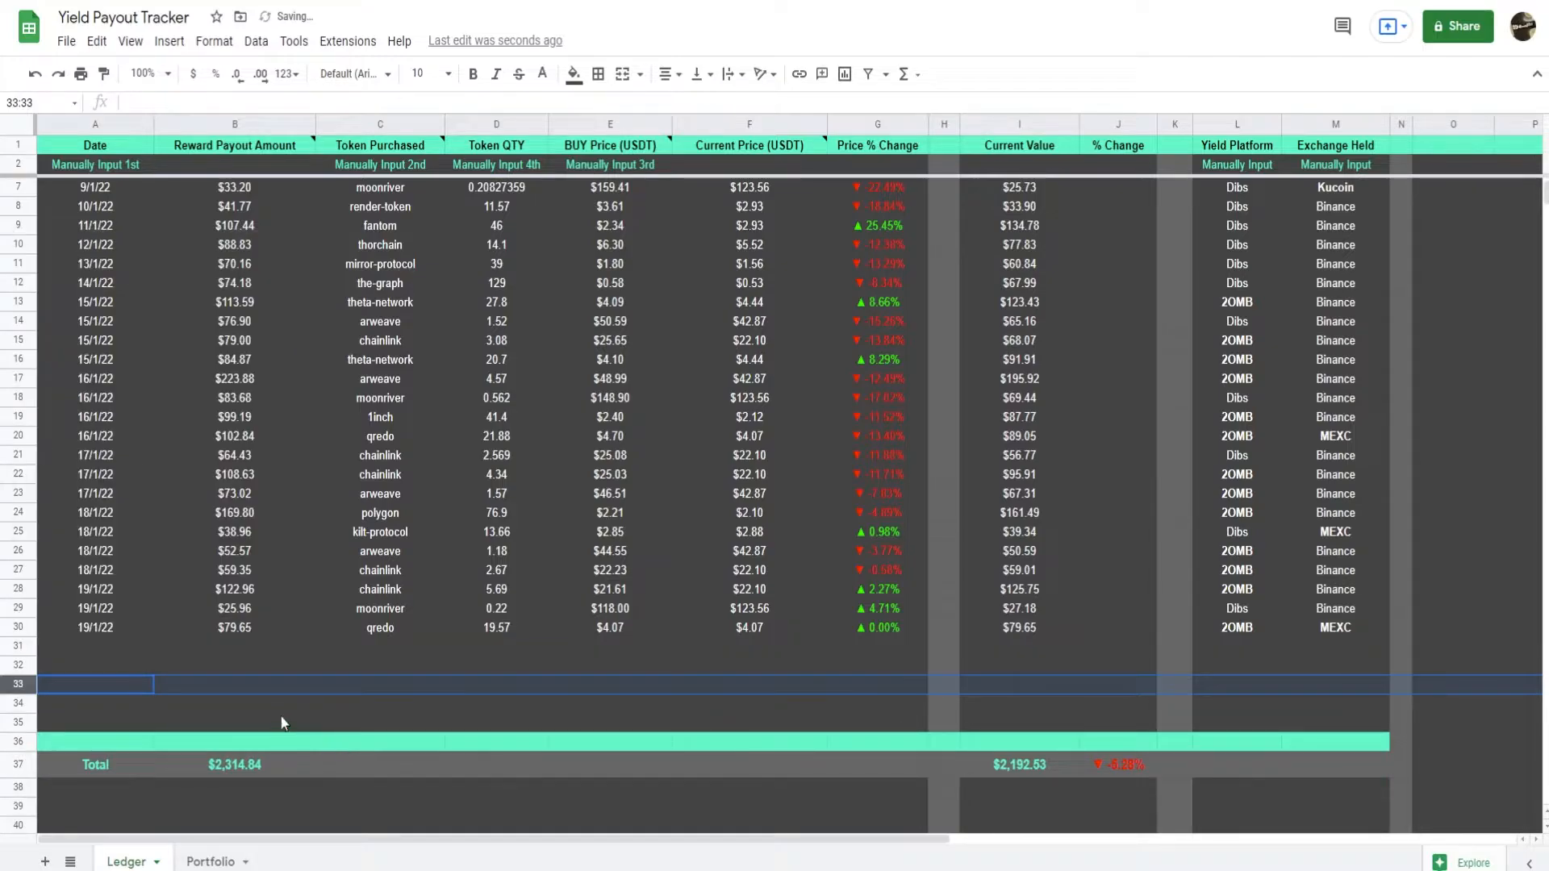
{"action": "left_click", "coordinate": [242, 705]}
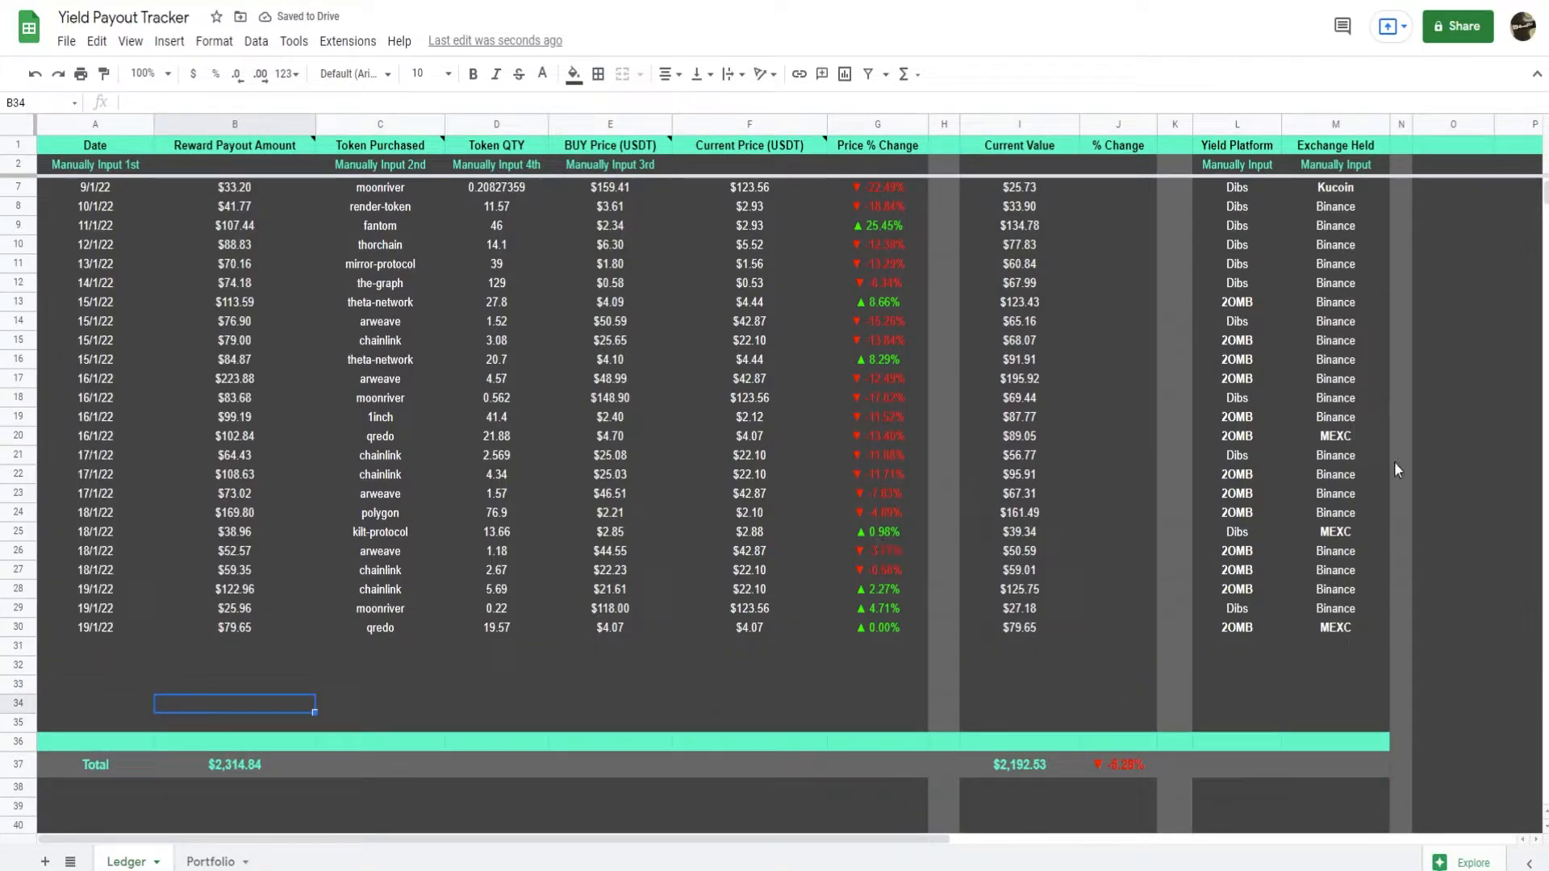
{"action": "left_click", "coordinate": [208, 862]}
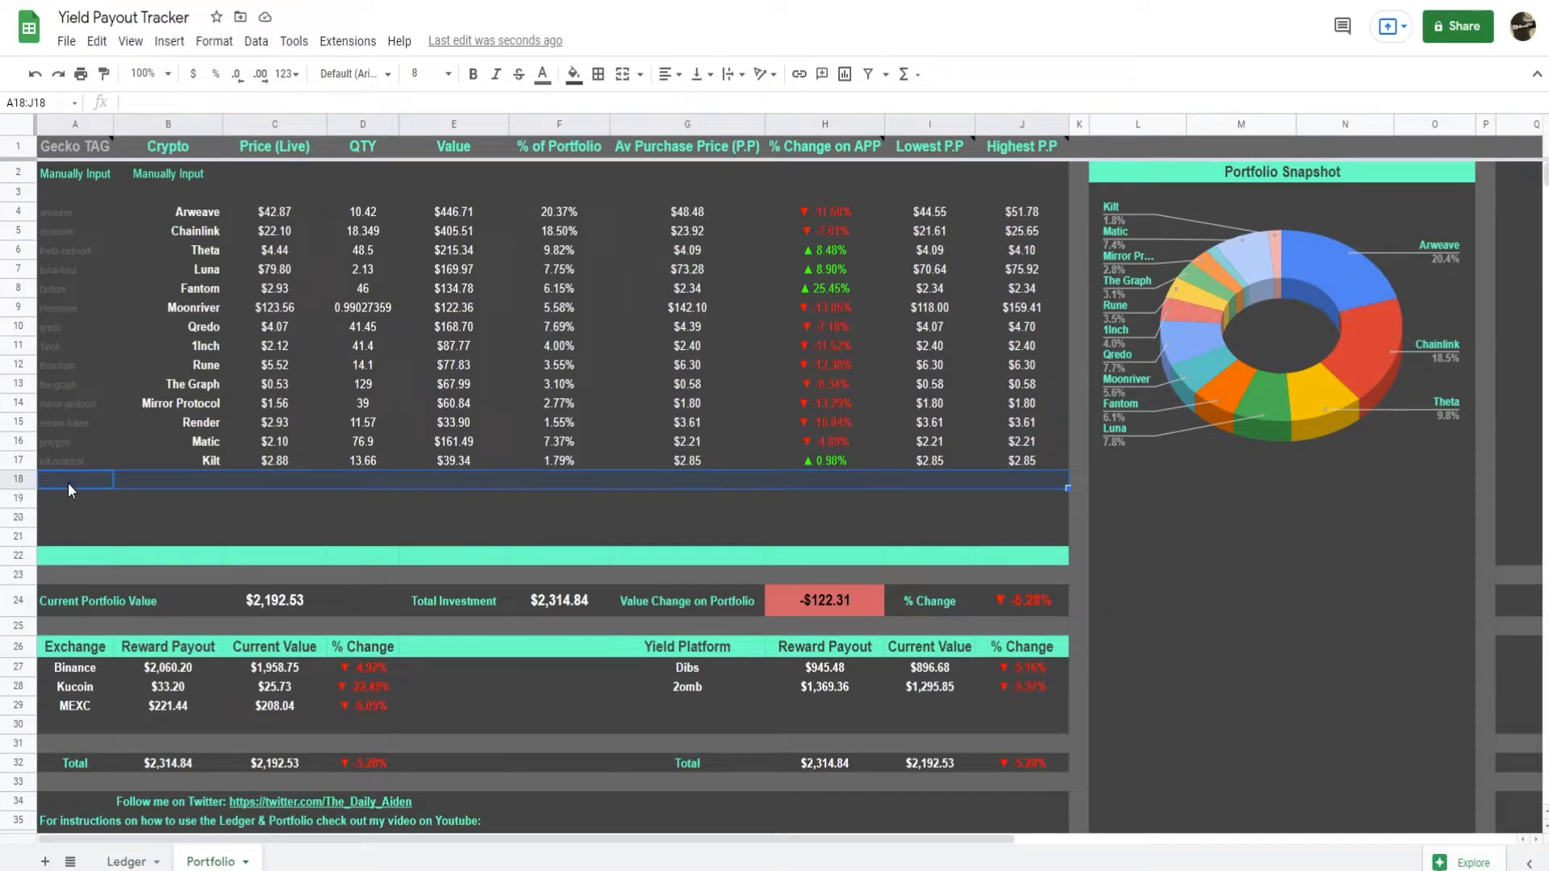
Examine the polygon example entry in row 4 of both the Ledger and Portfolio sheets of the Example HODL Portfolio.
{"action": "left_click", "coordinate": [870, 501]}
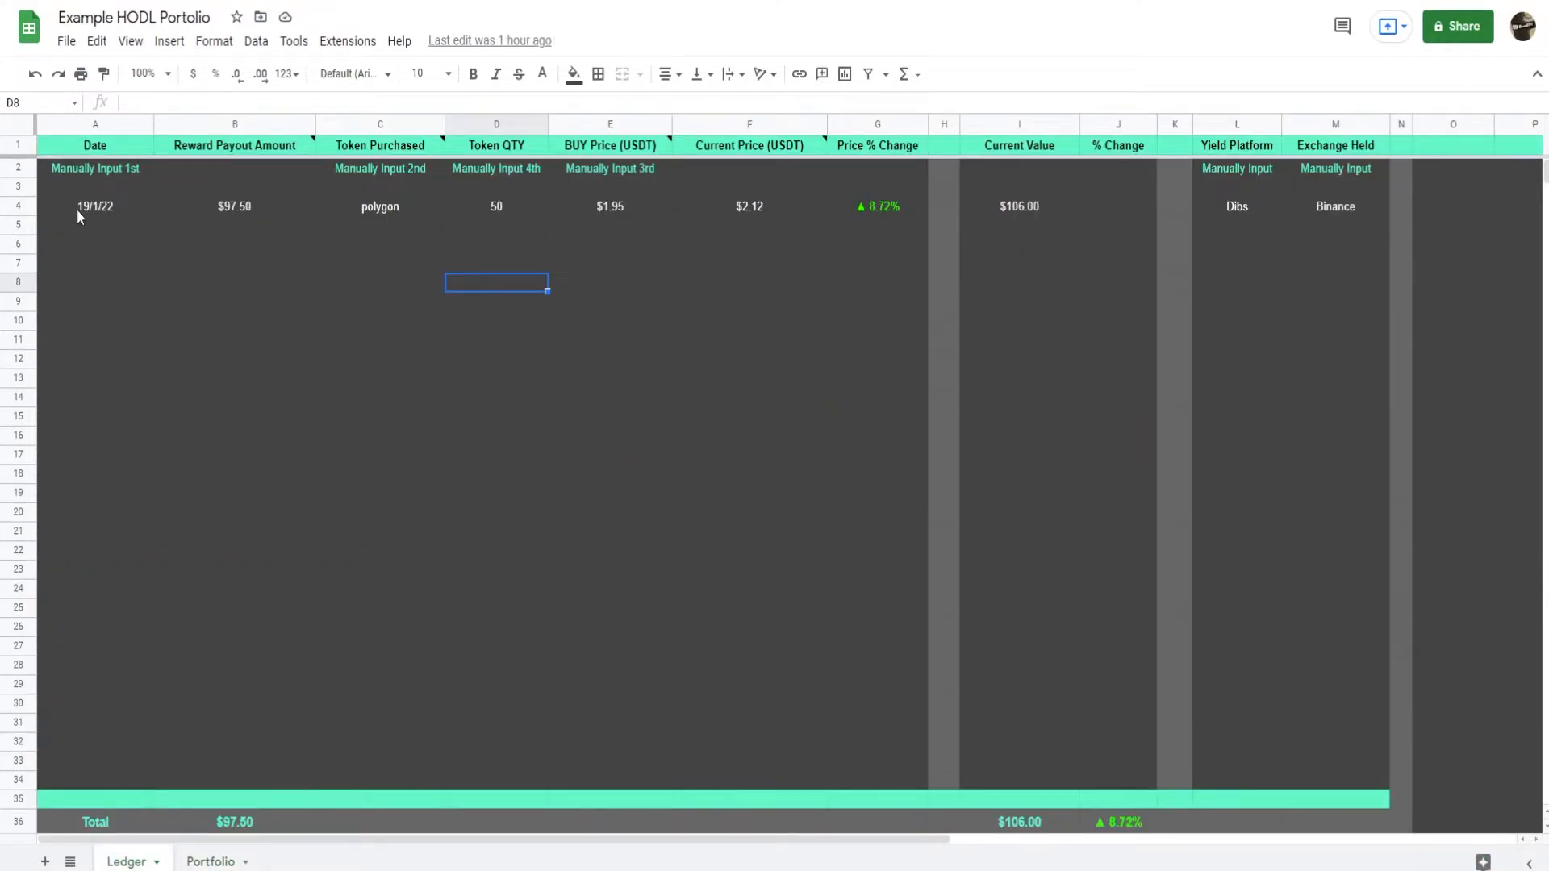
{"action": "left_click_drag", "start_coordinate": [77, 212], "coordinate": [1336, 218]}
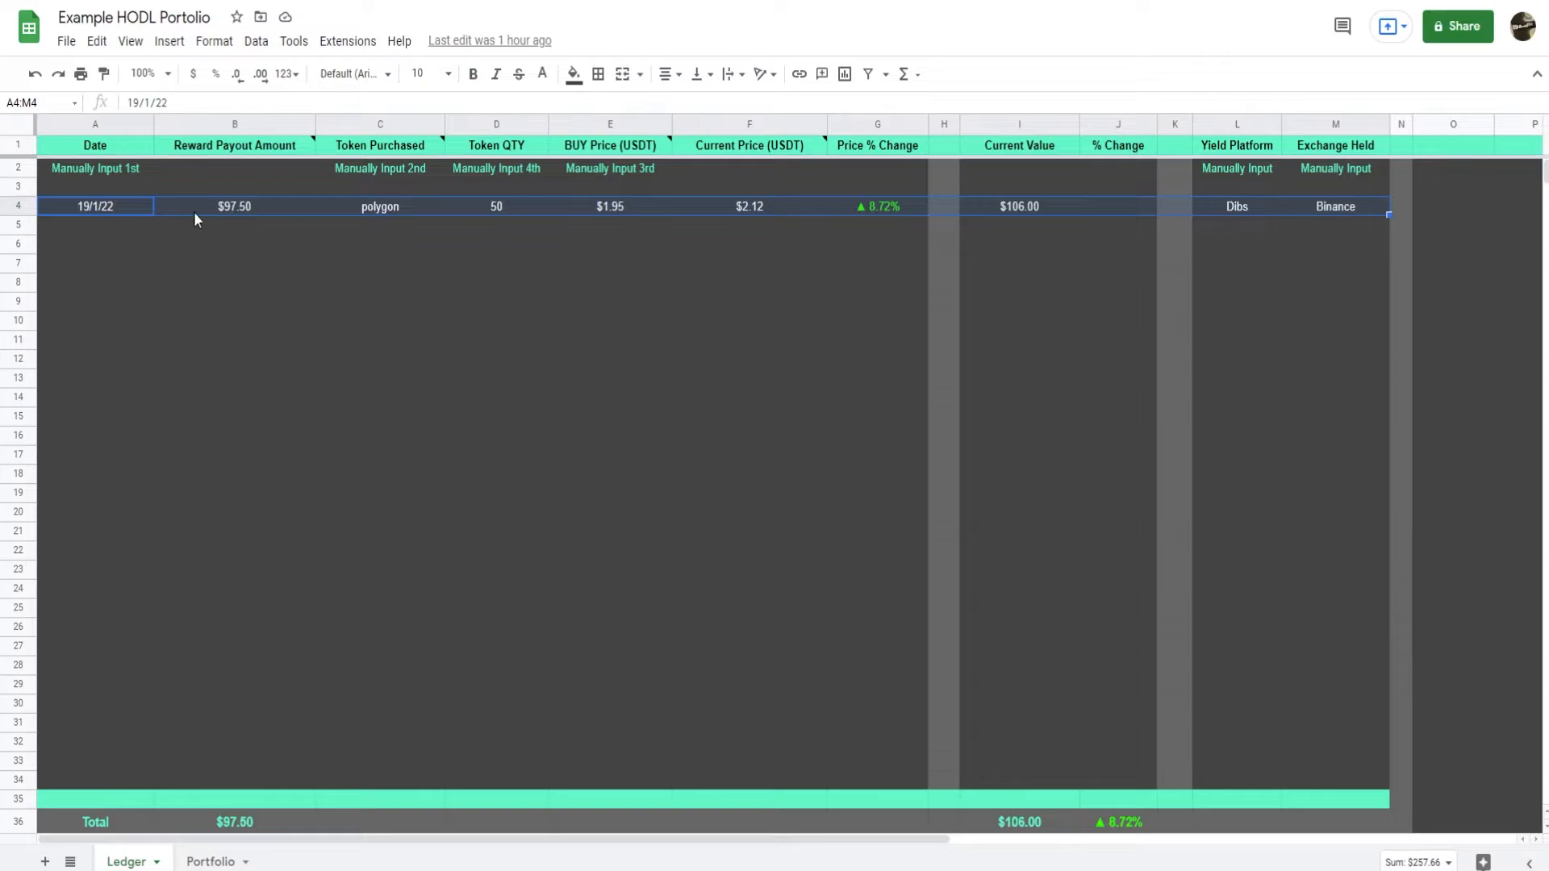
{"action": "left_click", "coordinate": [205, 232]}
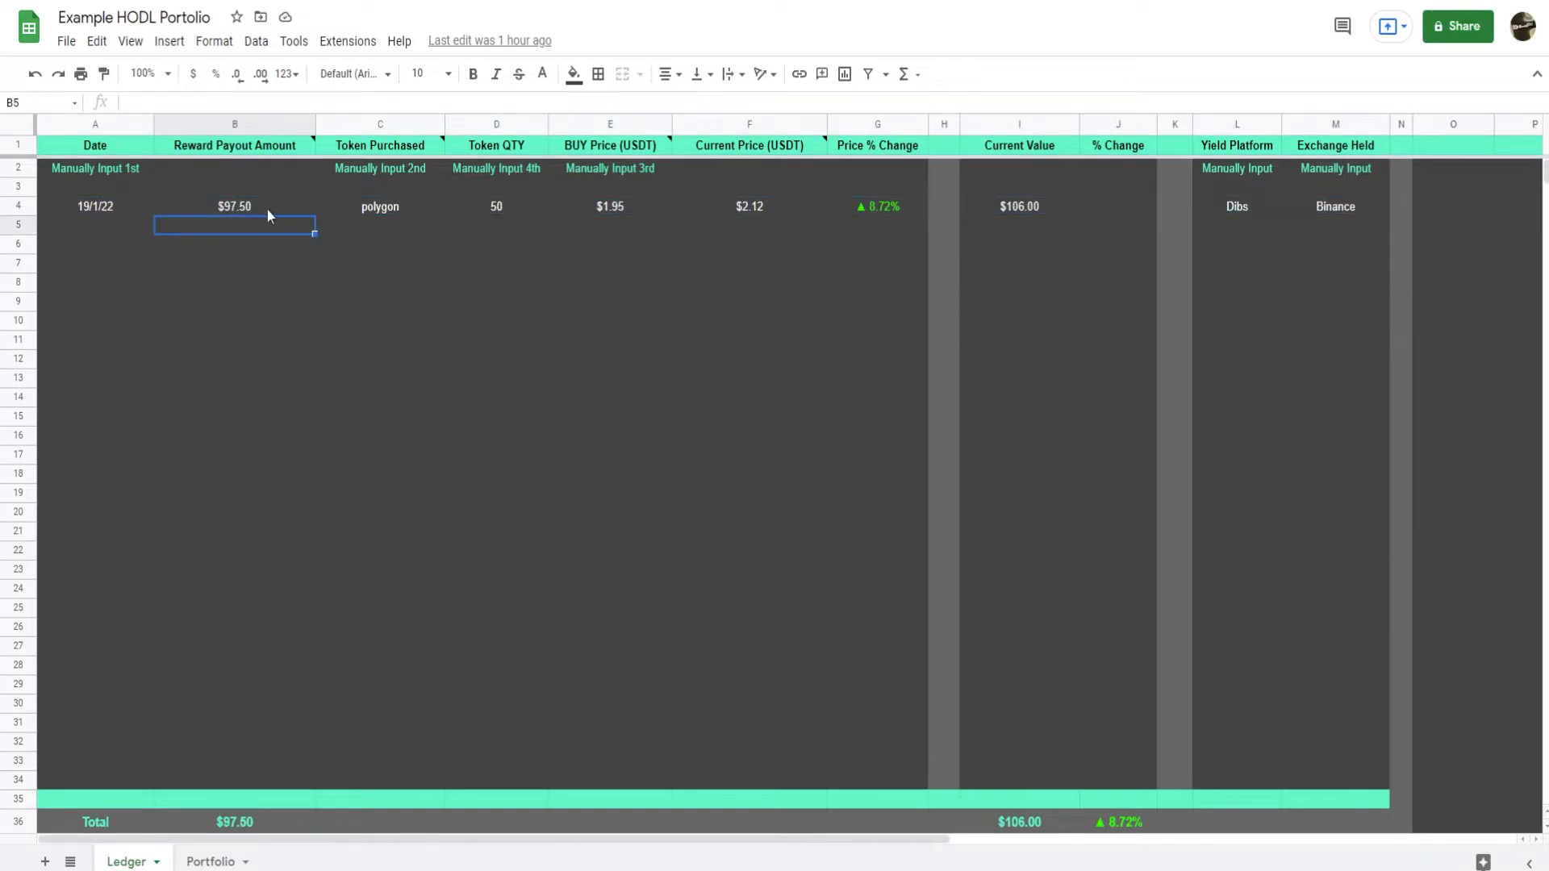
{"action": "left_click", "coordinate": [747, 211]}
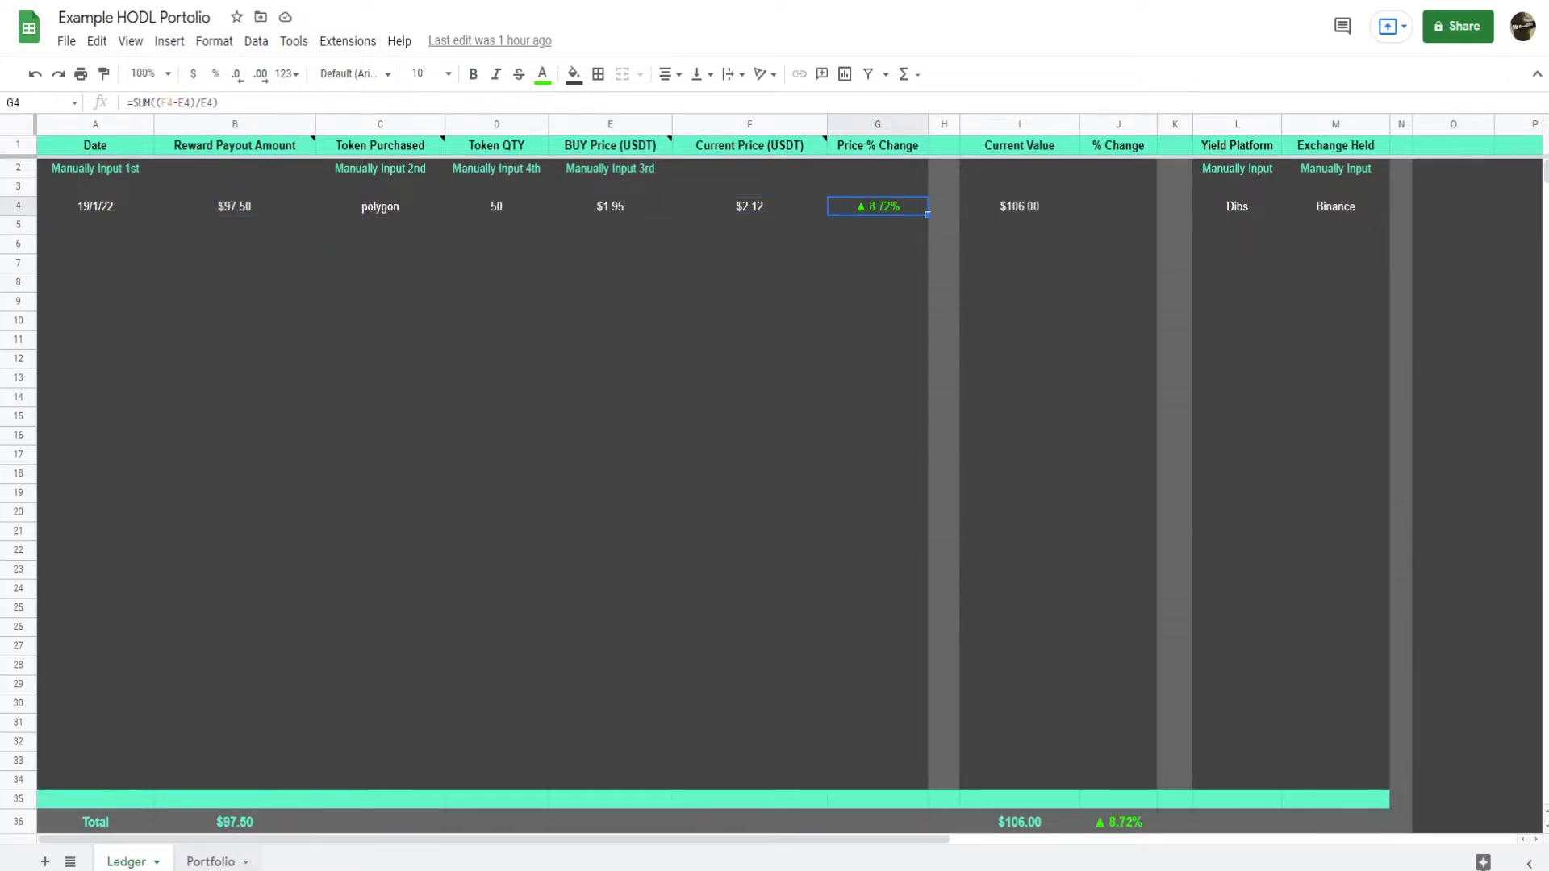
{"action": "left_click", "coordinate": [207, 862]}
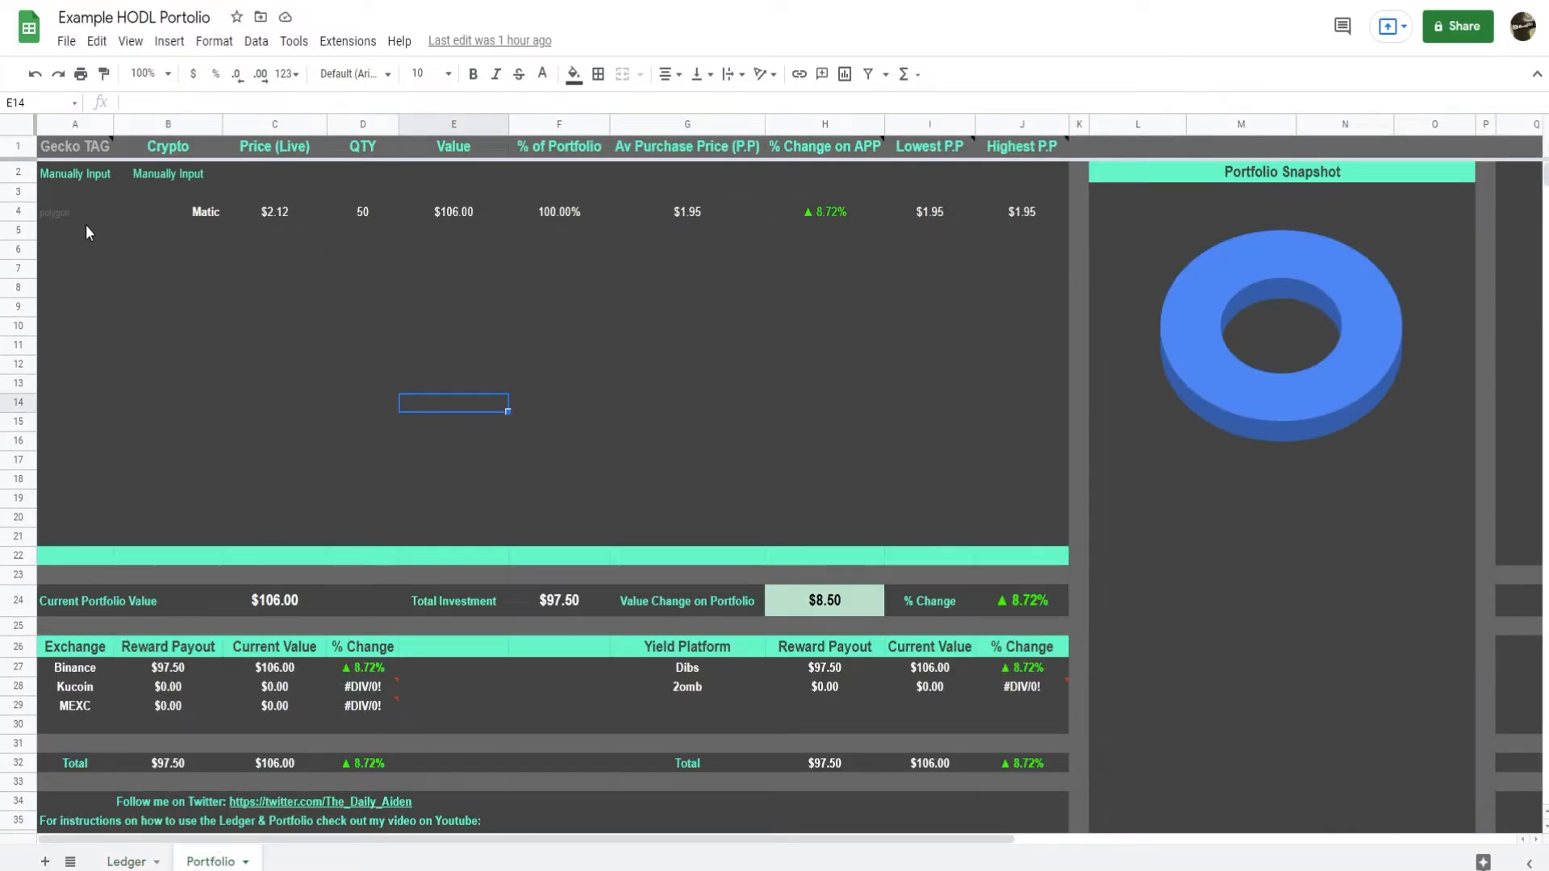
{"action": "left_click_drag", "start_coordinate": [81, 213], "coordinate": [1038, 211]}
{"action": "left_click", "coordinate": [819, 326]}
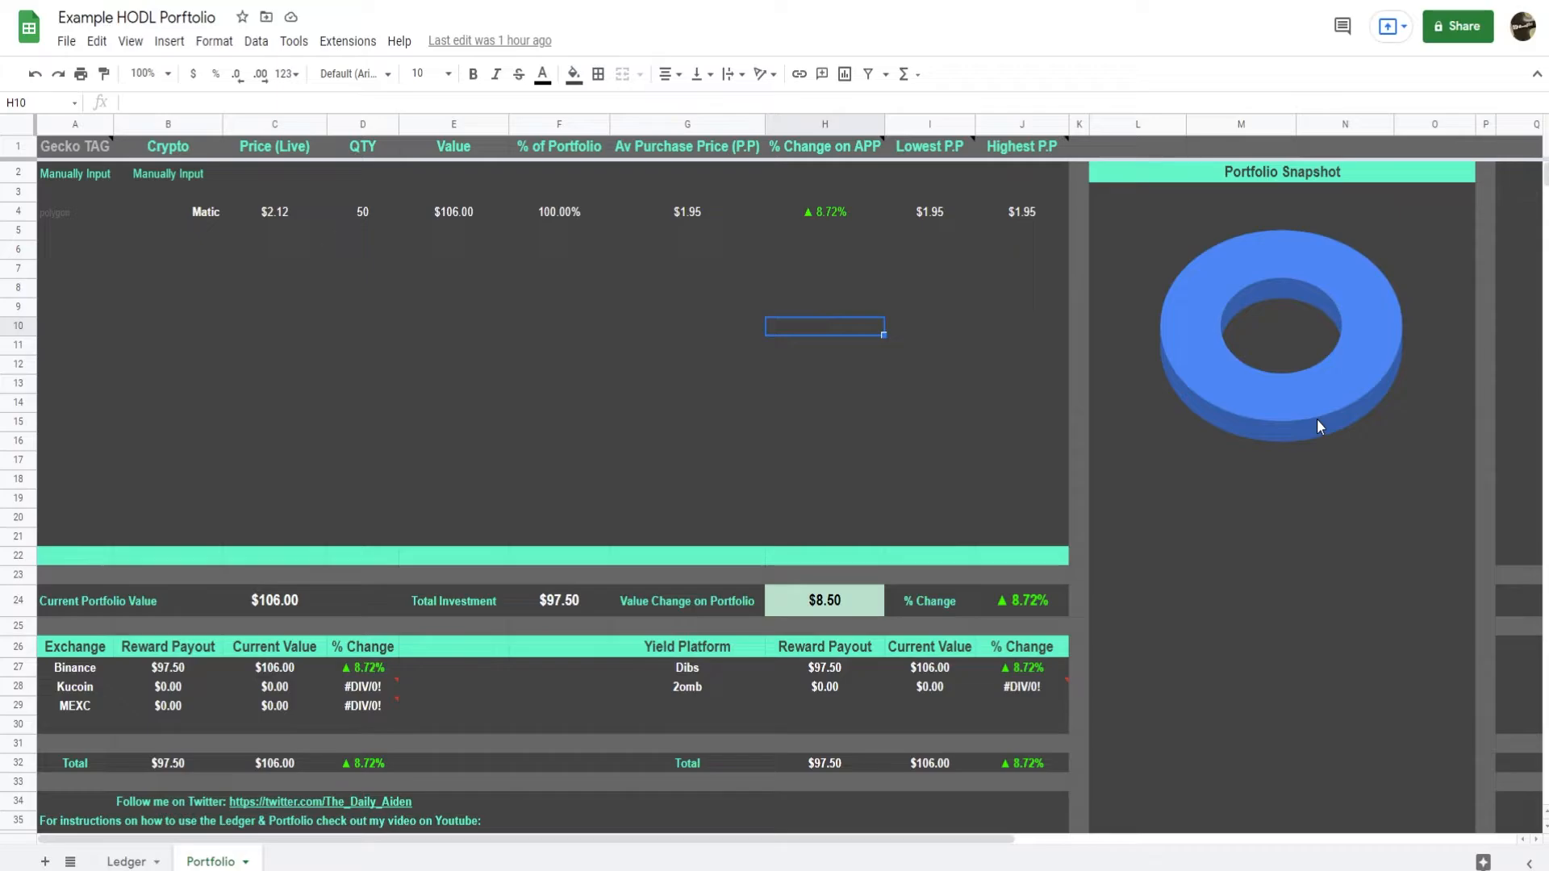
{"action": "left_click", "coordinate": [126, 861]}
{"action": "left_click", "coordinate": [82, 209]}
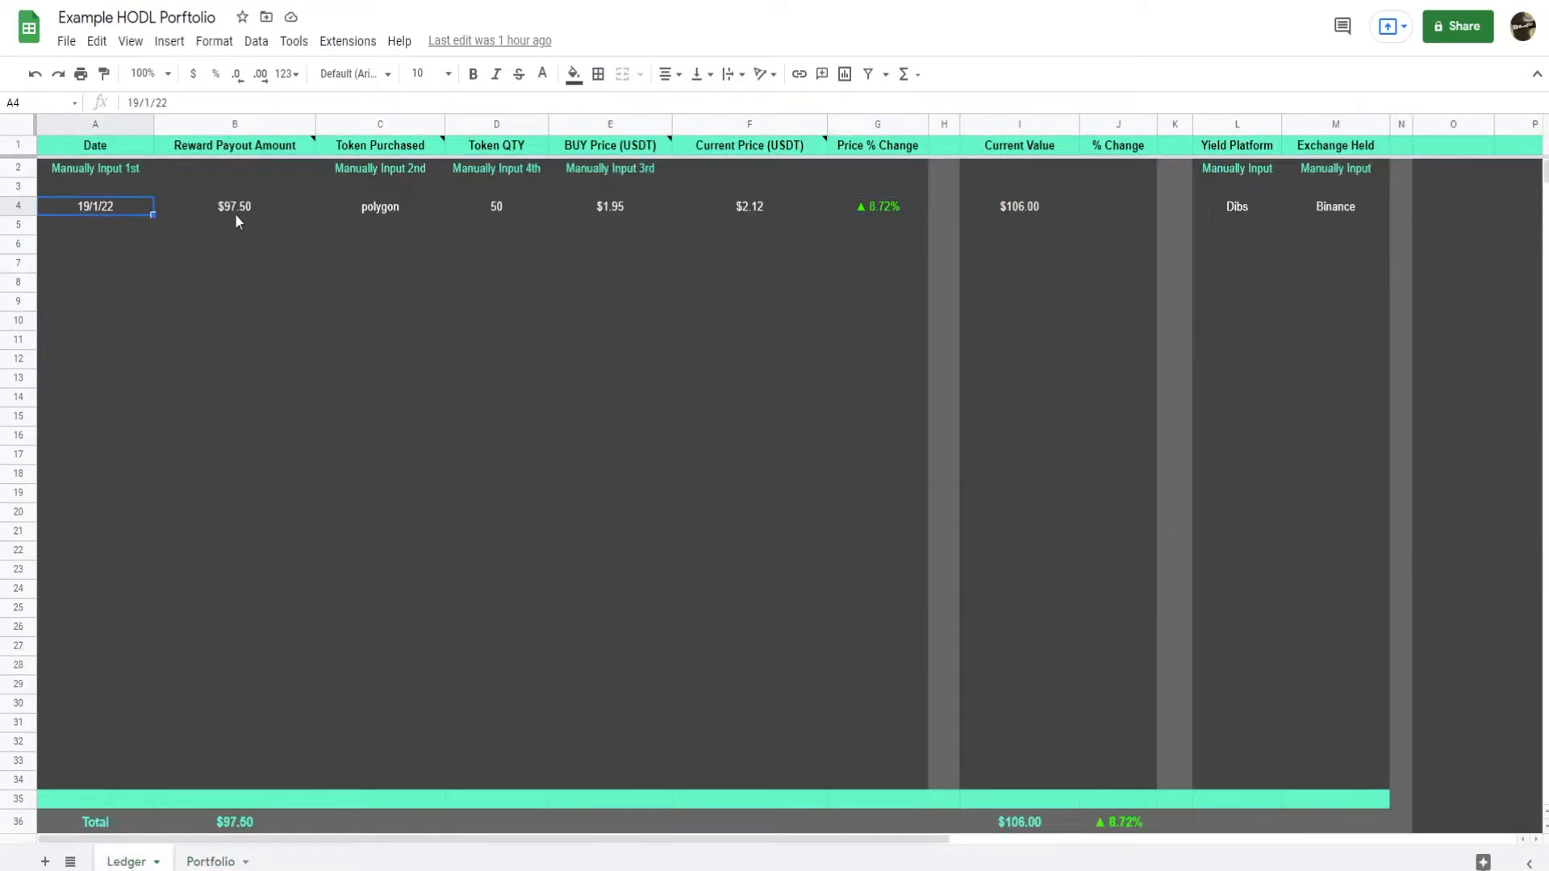
Search CoinGecko for Kusama and open the Kusama (KSM) coin page to get the token name for Ledger cell C4.
{"action": "left_click", "coordinate": [405, 209]}
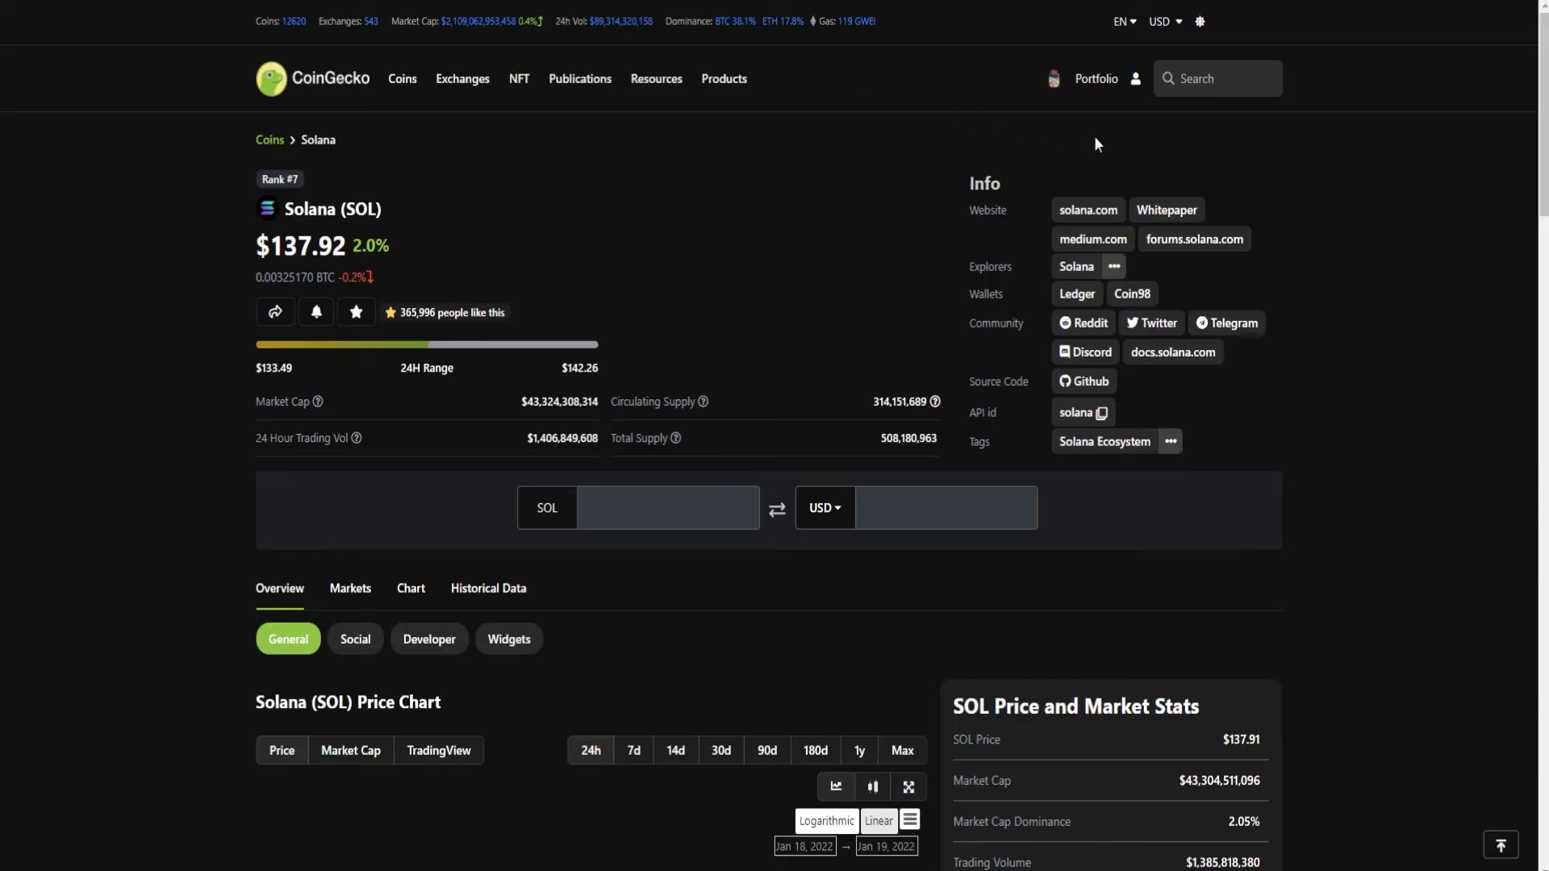
{"action": "left_click", "coordinate": [1218, 79]}
{"action": "type", "text": "kusam"}
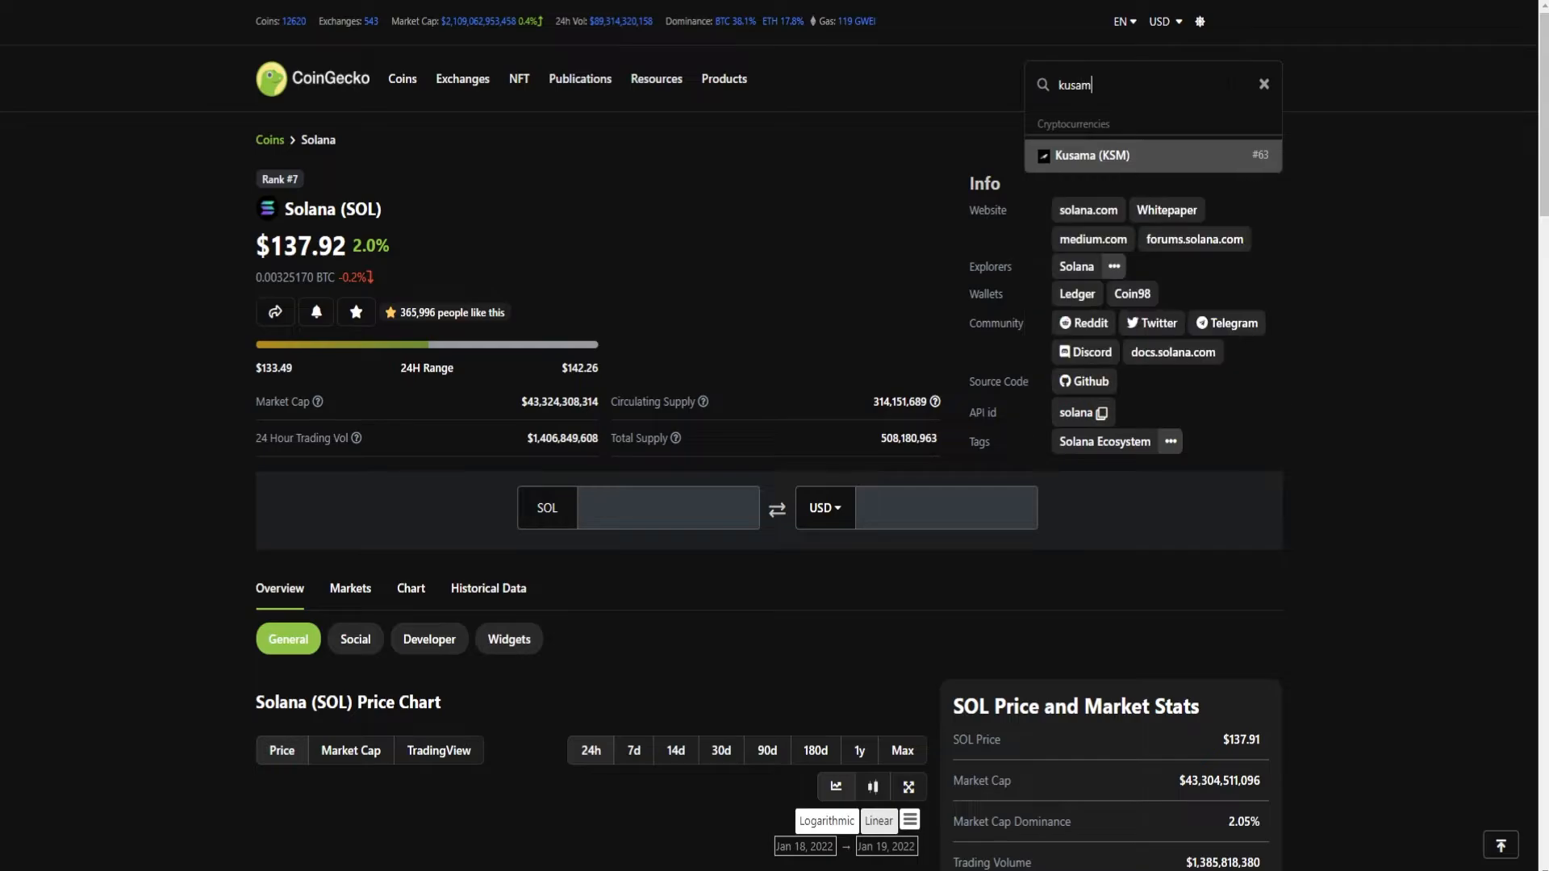
{"action": "left_click", "coordinate": [1186, 155]}
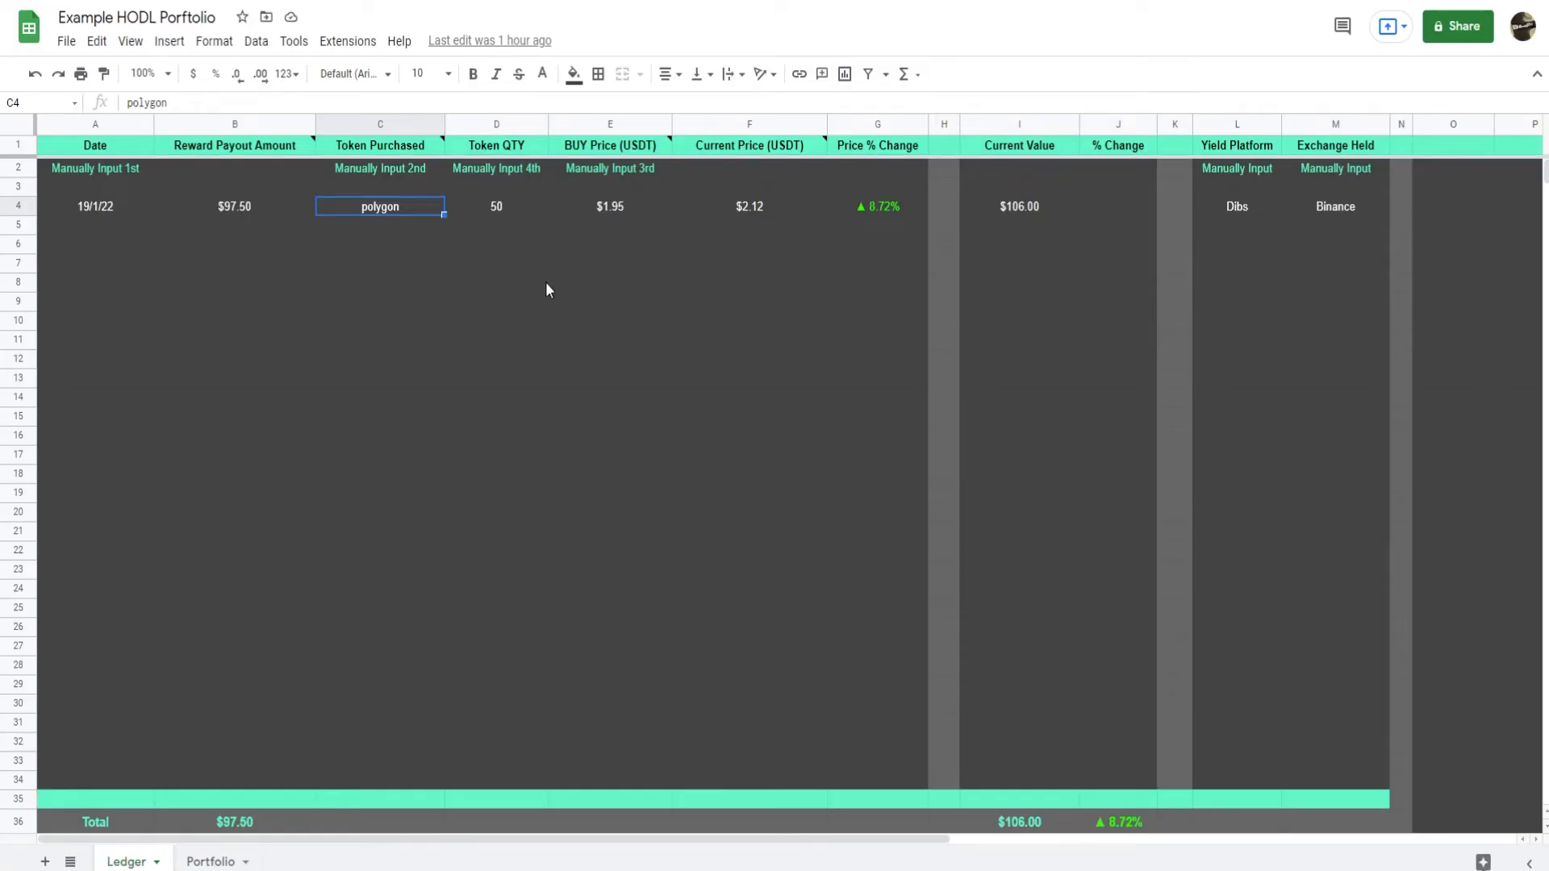
Replace the token name in cell C4 of the Ledger with kusama.
{"action": "double_click", "coordinate": [405, 202]}
{"action": "left_click_drag", "start_coordinate": [405, 201], "coordinate": [314, 205]}
{"action": "type", "text": "kusama"}
{"action": "key", "text": "Return"}
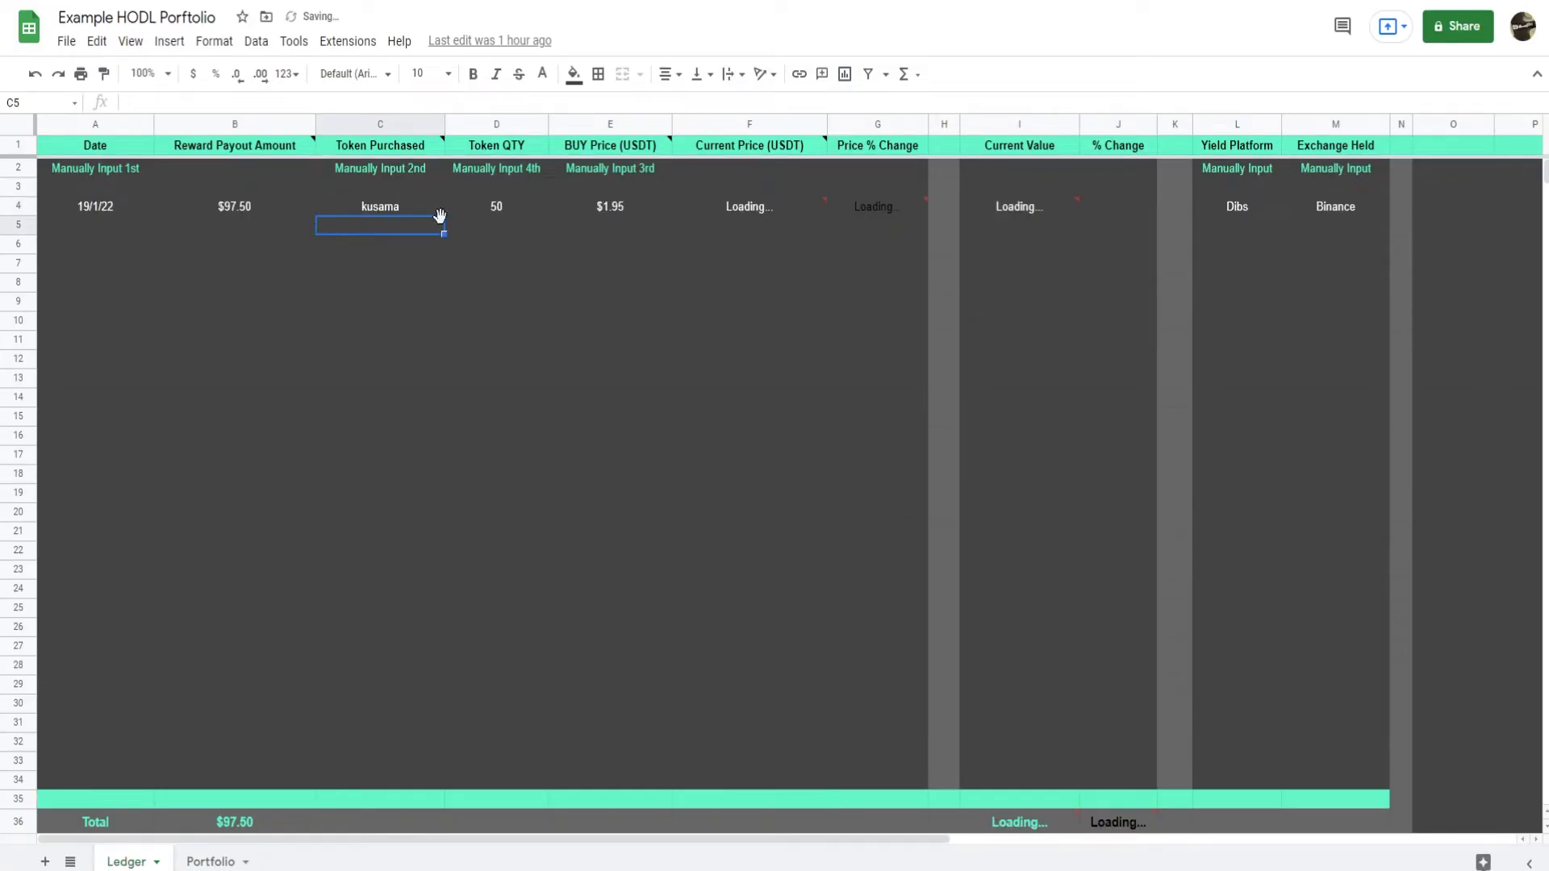
{"action": "mouse_move", "coordinate": [743, 206]}
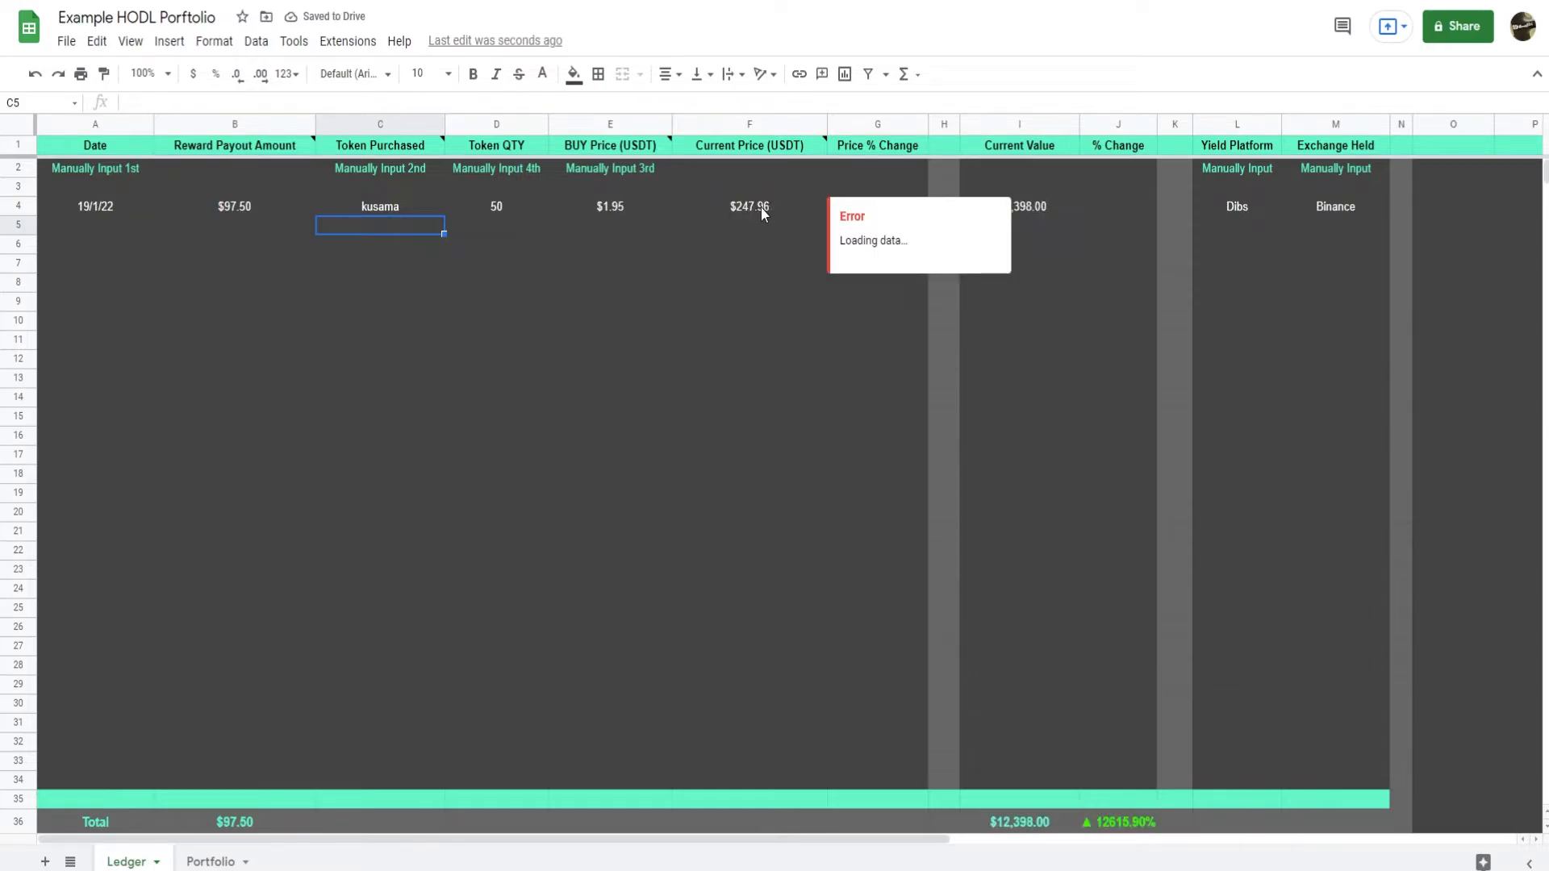
{"action": "left_click", "coordinate": [747, 267]}
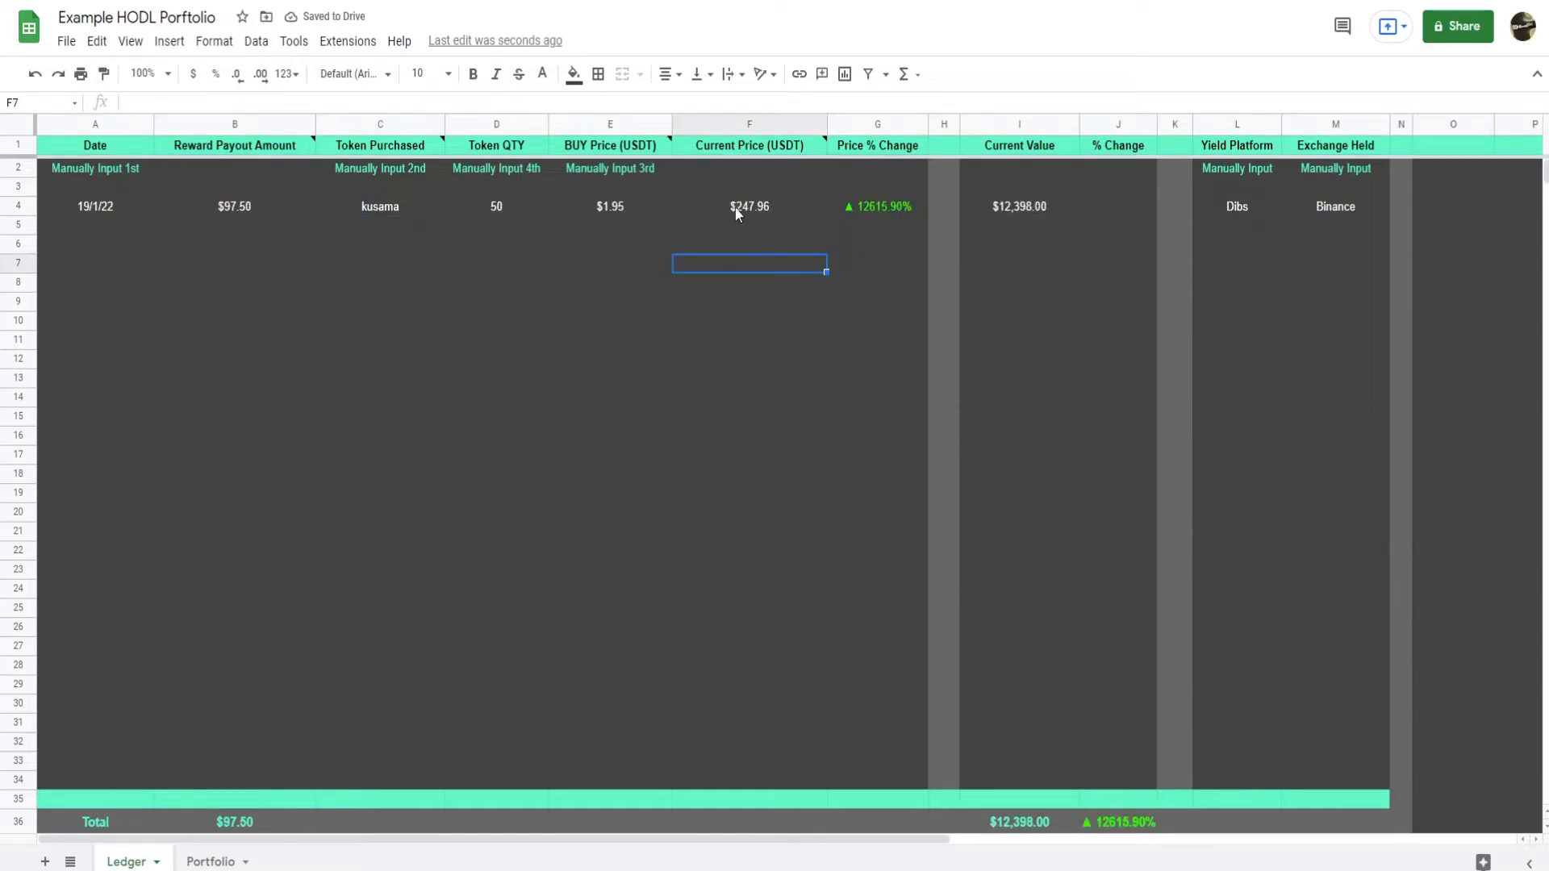
Set the kusama entry's token quantity to 2 and its buy price to 240 in Ledger row 4.
{"action": "left_click", "coordinate": [512, 210]}
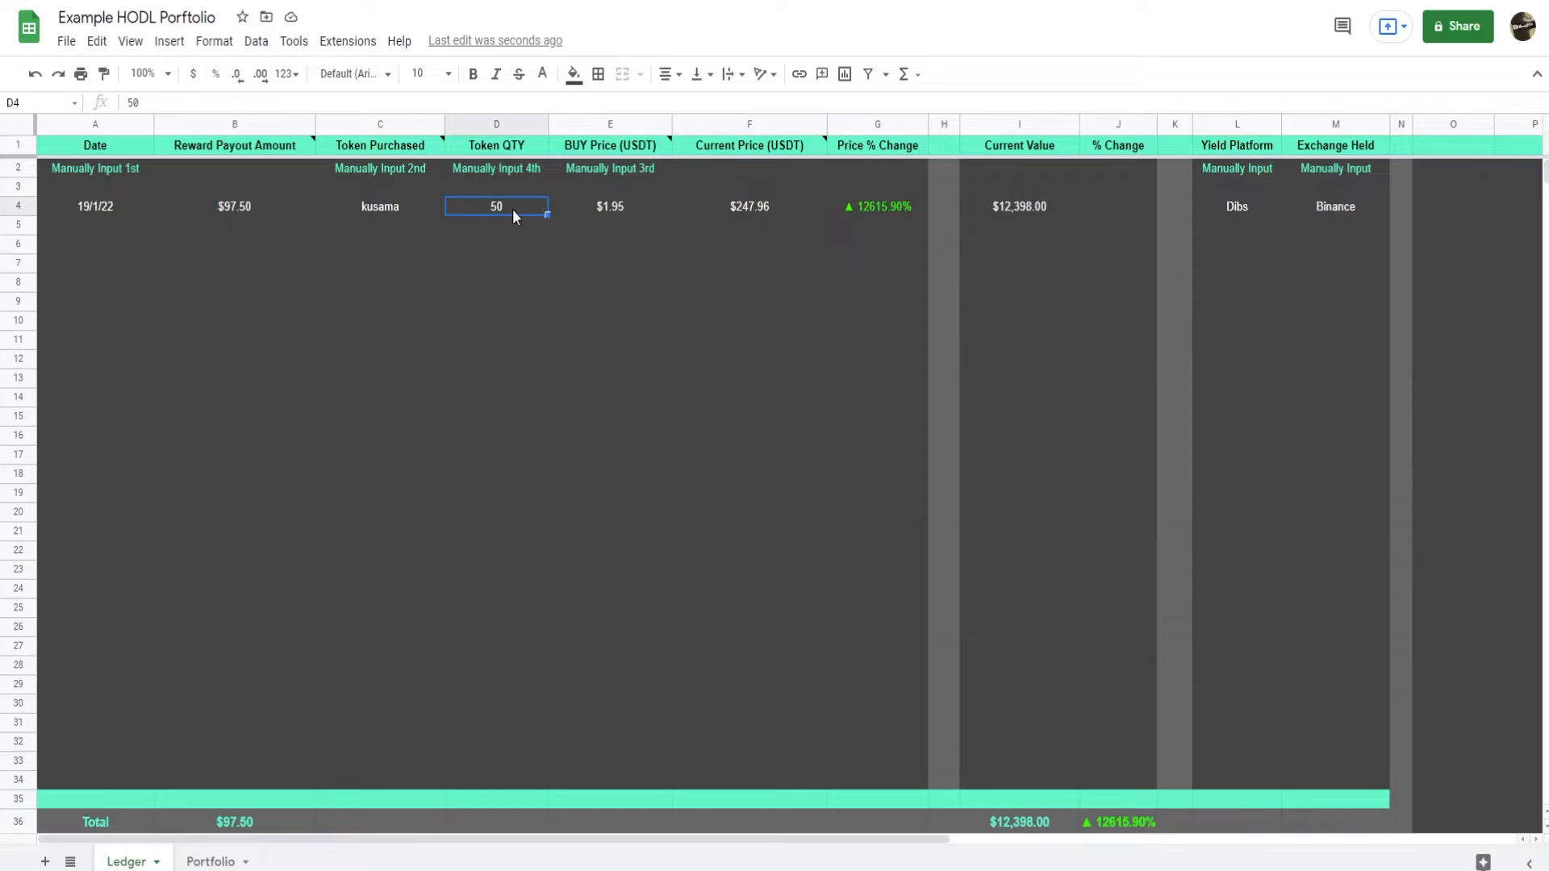
{"action": "type", "text": "2"}
{"action": "left_click", "coordinate": [644, 250]}
{"action": "left_click", "coordinate": [644, 212]}
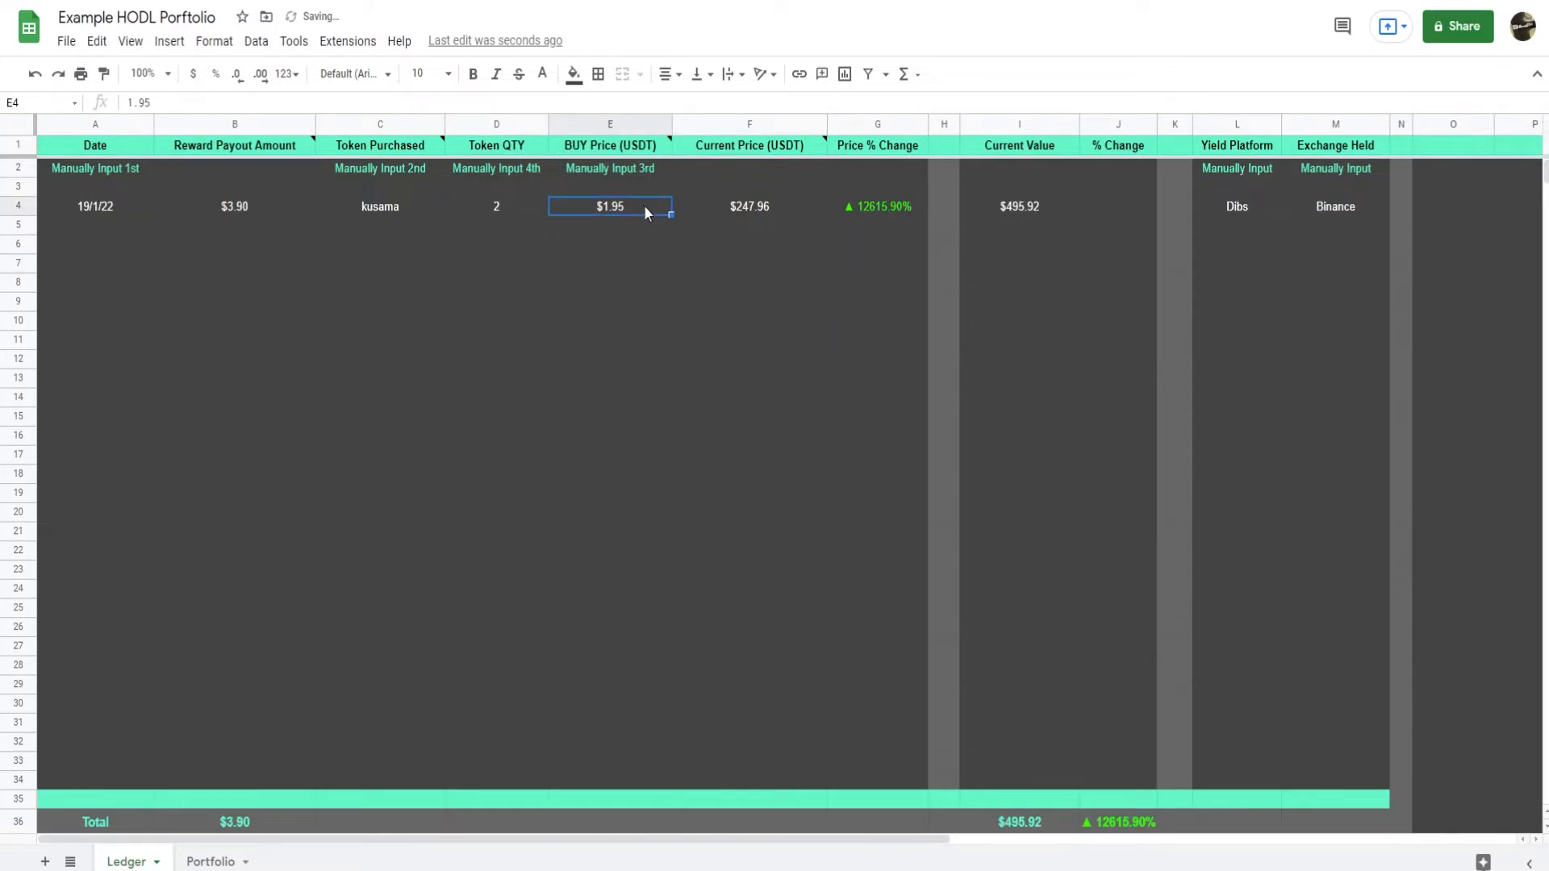
{"action": "type", "text": "240"}
{"action": "key", "text": "Return"}
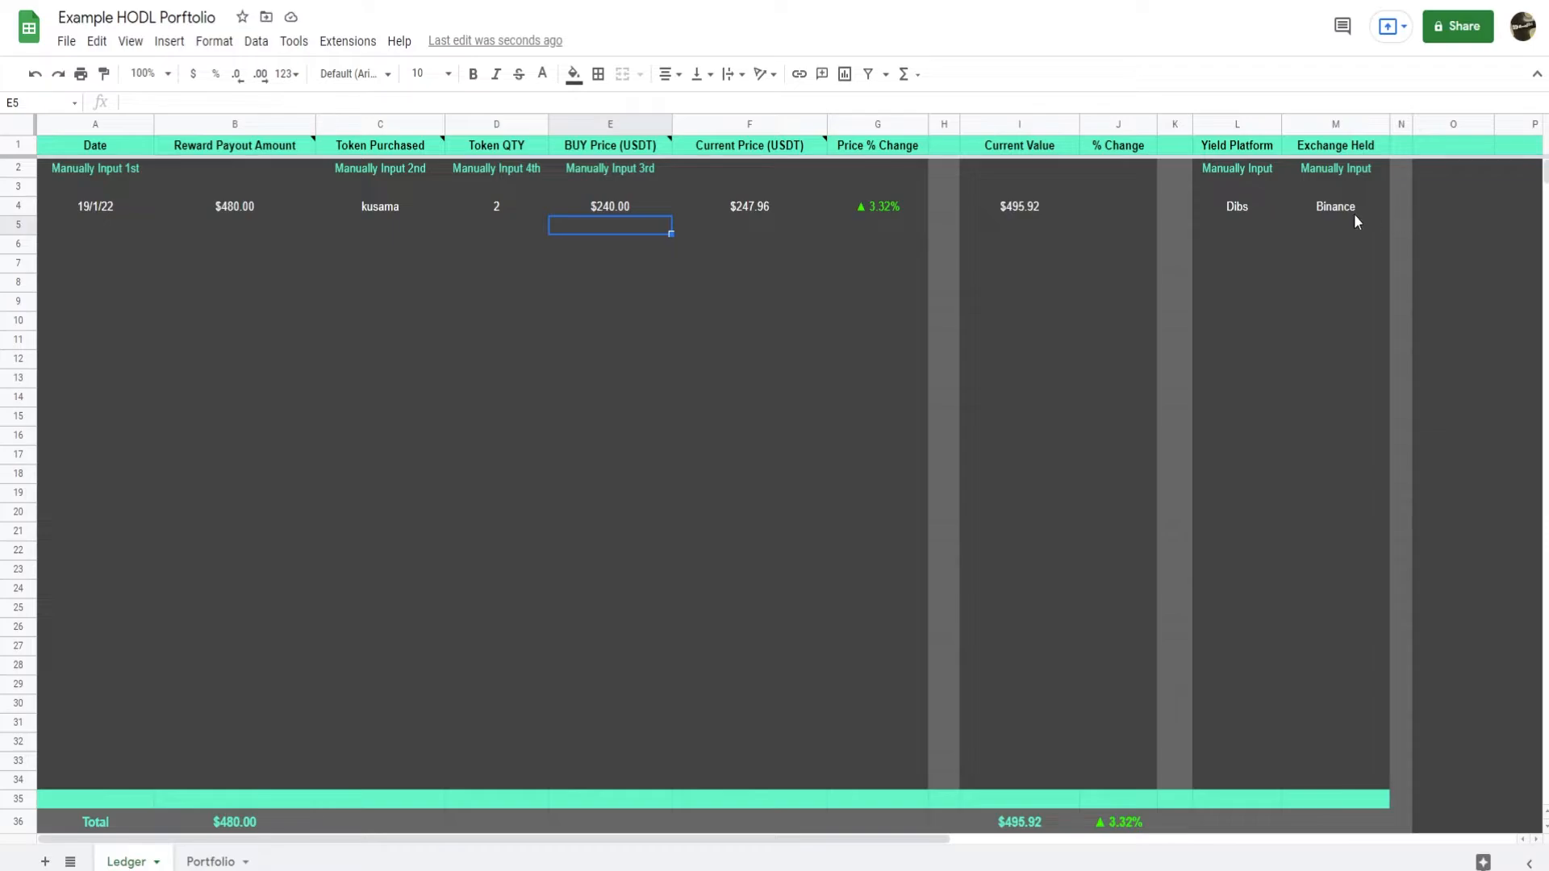
{"action": "left_click_drag", "start_coordinate": [1254, 207], "coordinate": [1330, 200]}
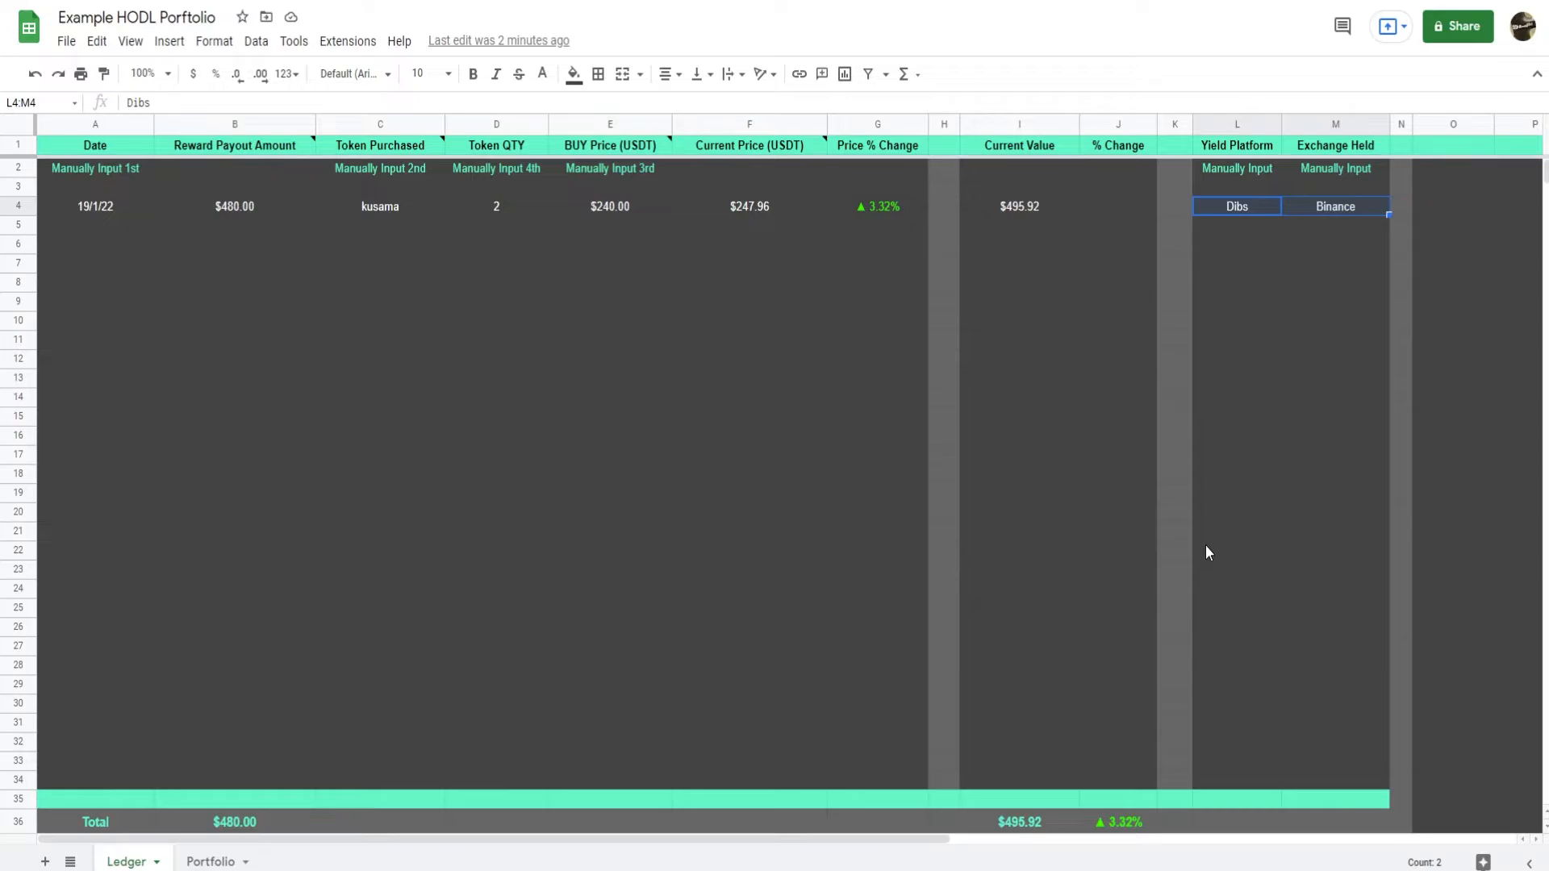
{"action": "left_click", "coordinate": [729, 379]}
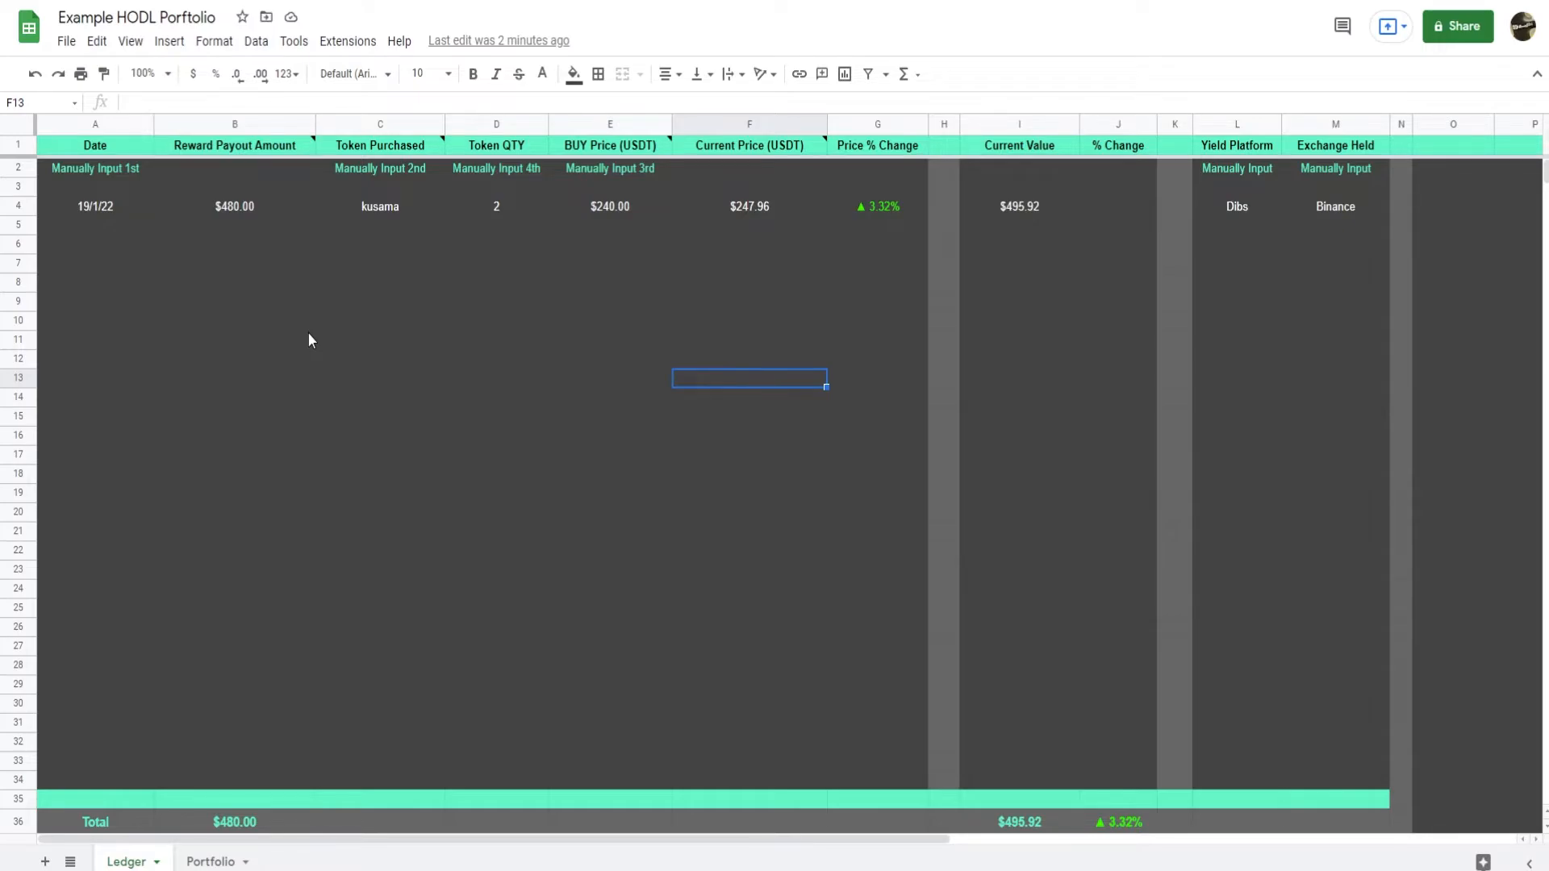
{"action": "left_click", "coordinate": [254, 152]}
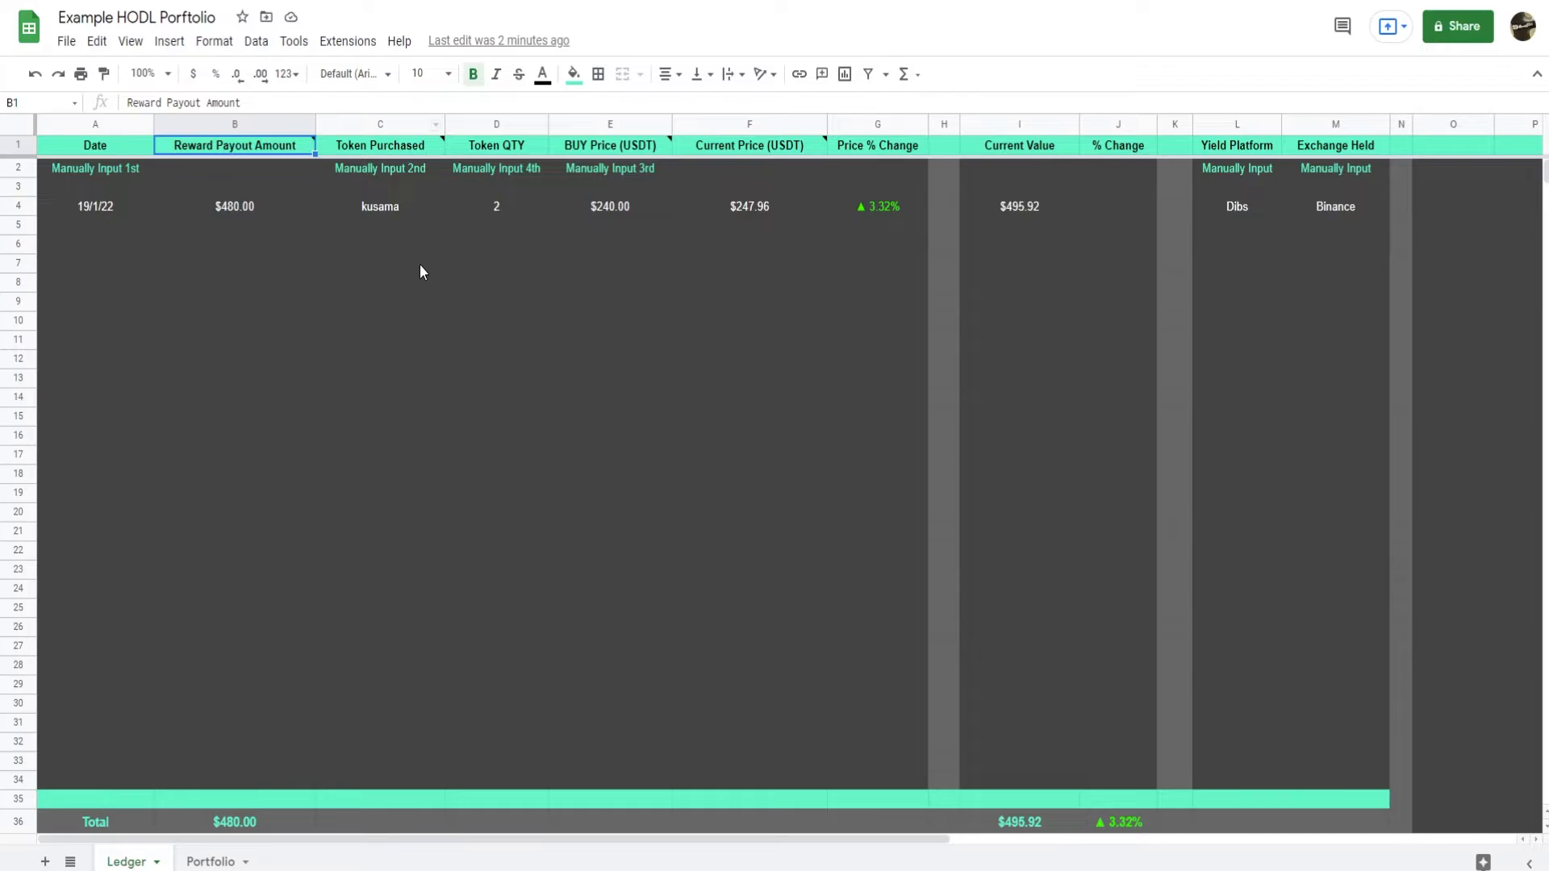
{"action": "left_click", "coordinate": [464, 287]}
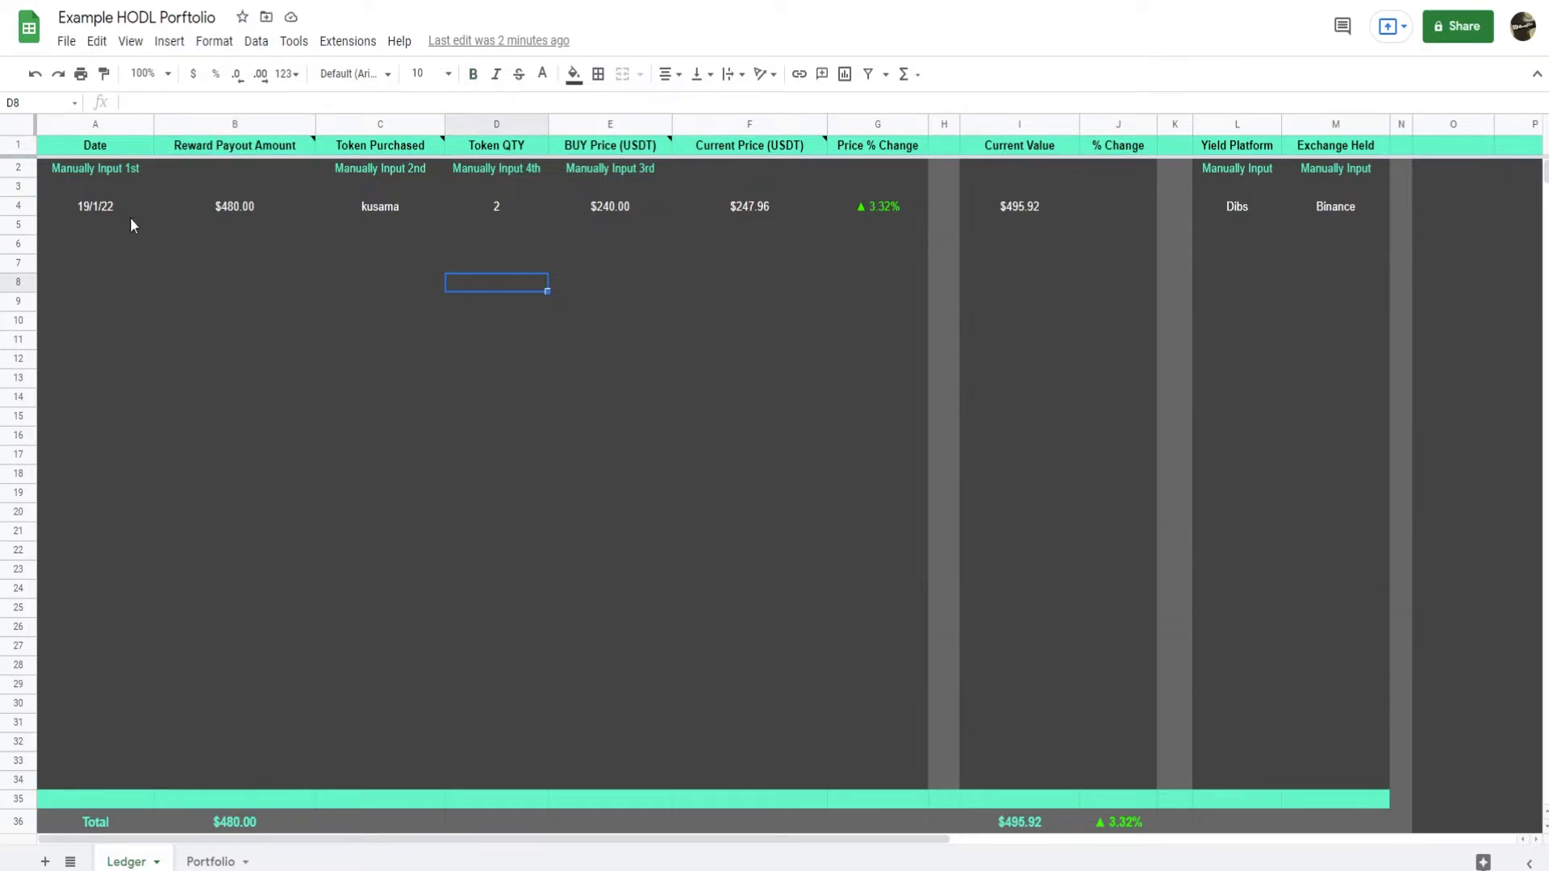
Replace the crypto name in cell B4 of the Portfolio sheet with KSM.
{"action": "left_click", "coordinate": [211, 862]}
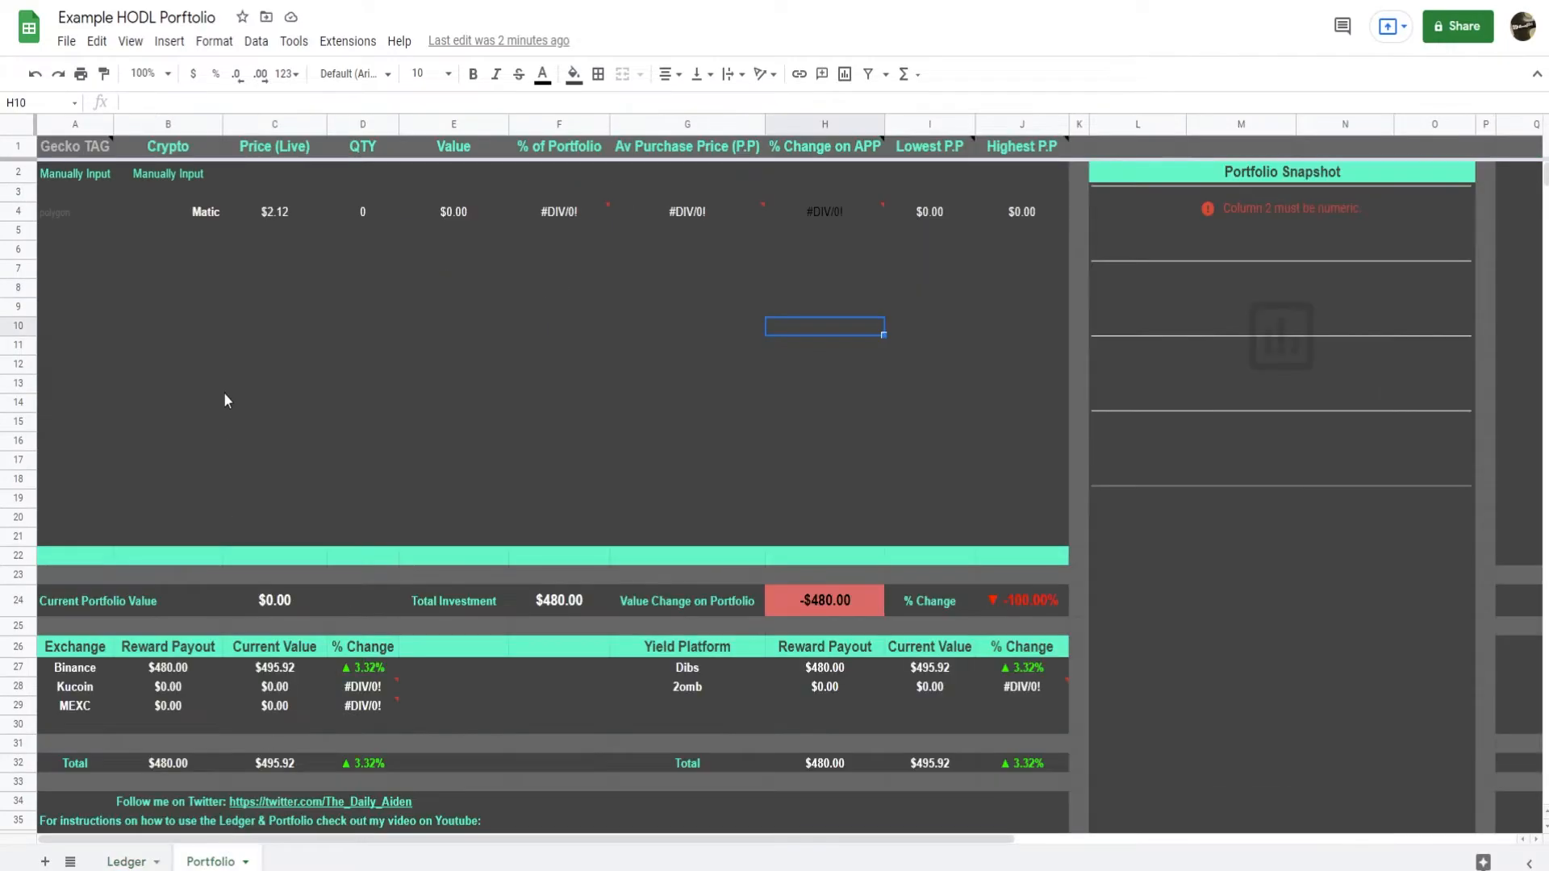
{"action": "left_click", "coordinate": [167, 310]}
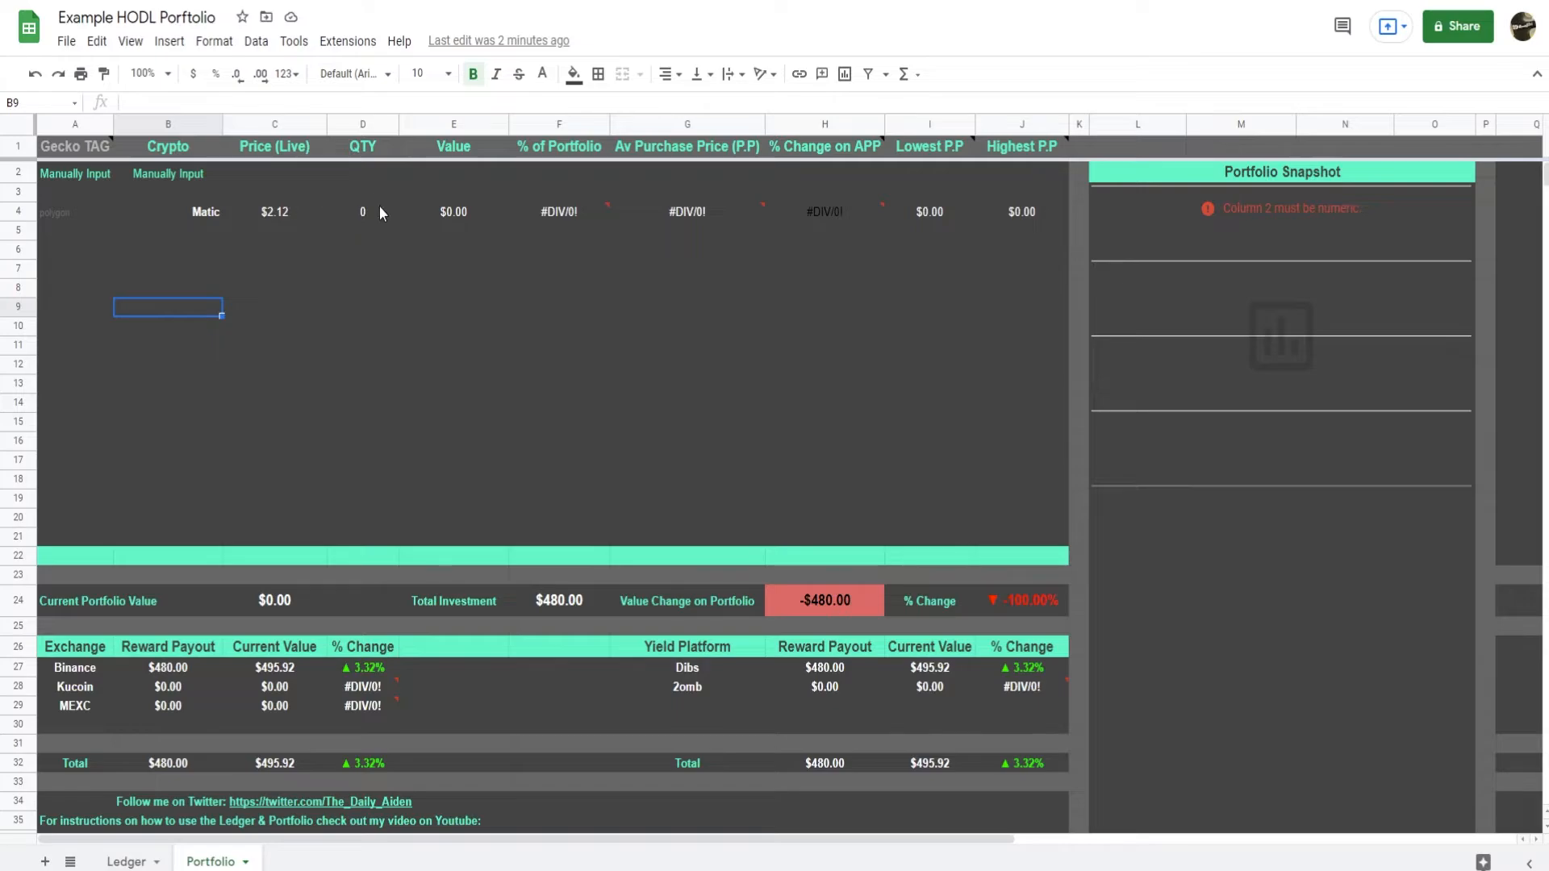
{"action": "left_click", "coordinate": [218, 215]}
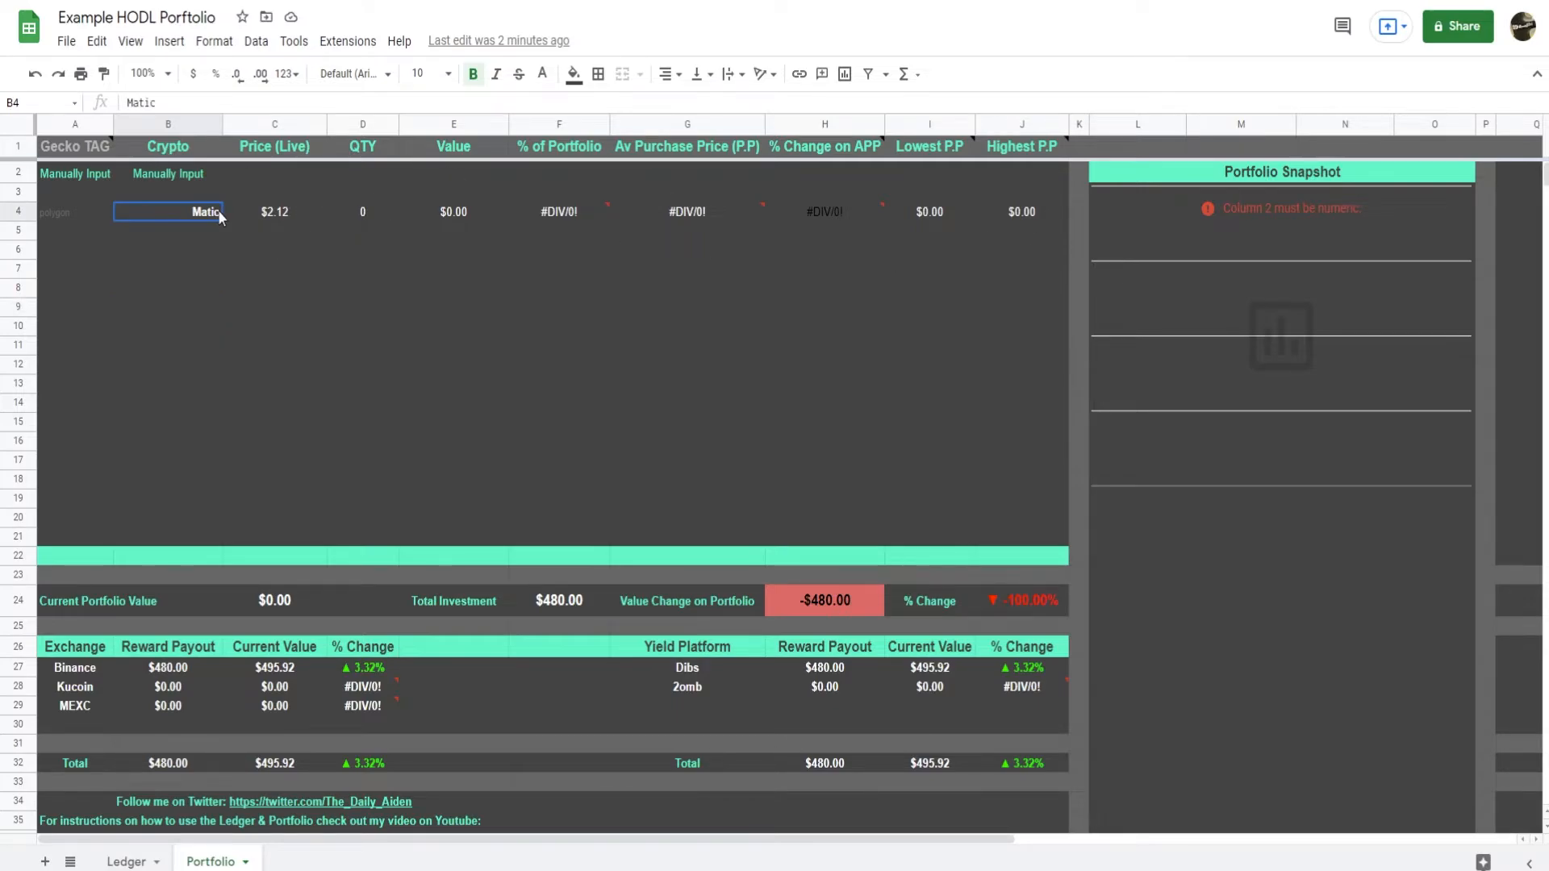
{"action": "type", "text": "KSM"}
{"action": "key", "text": "Return"}
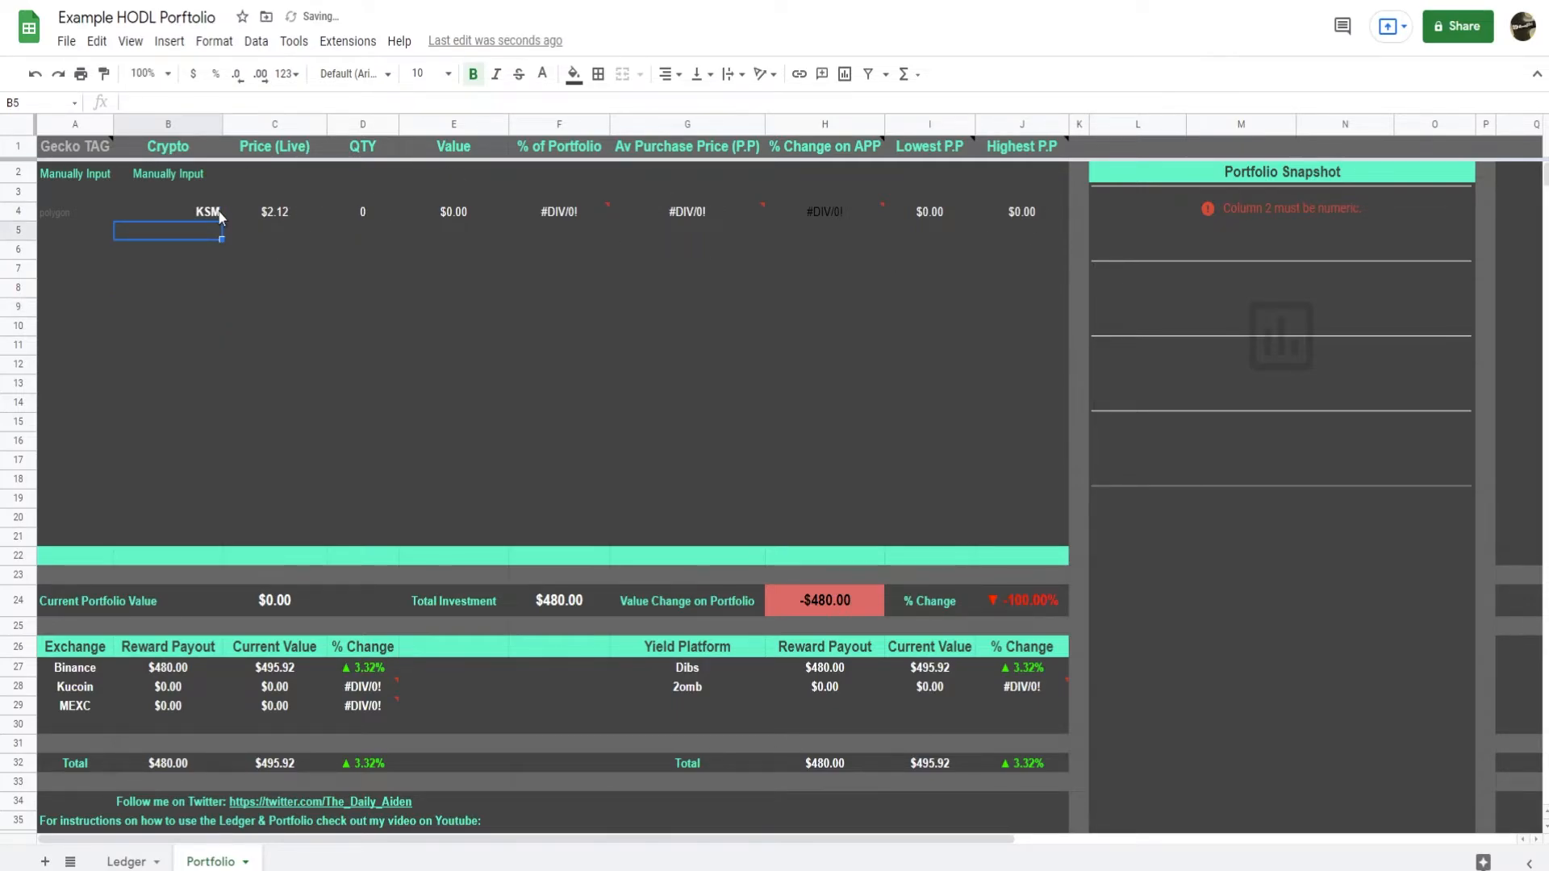
Copy the token name kusama from Ledger cell C4 over the Gecko TAG in cell A4 of the Portfolio sheet.
{"action": "left_click", "coordinate": [218, 214]}
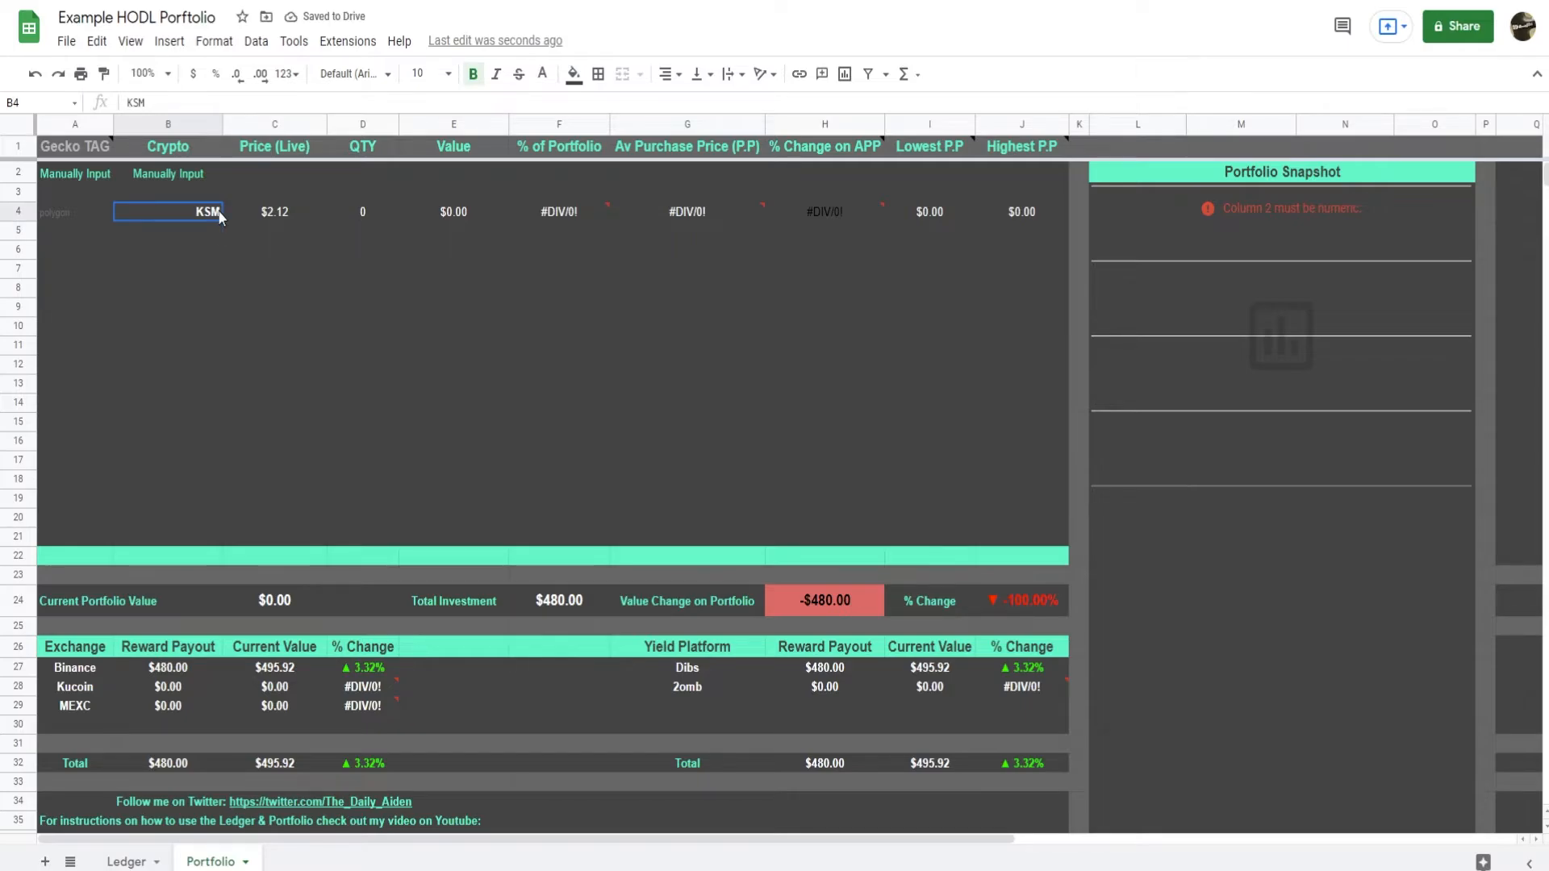
{"action": "key", "text": "Left"}
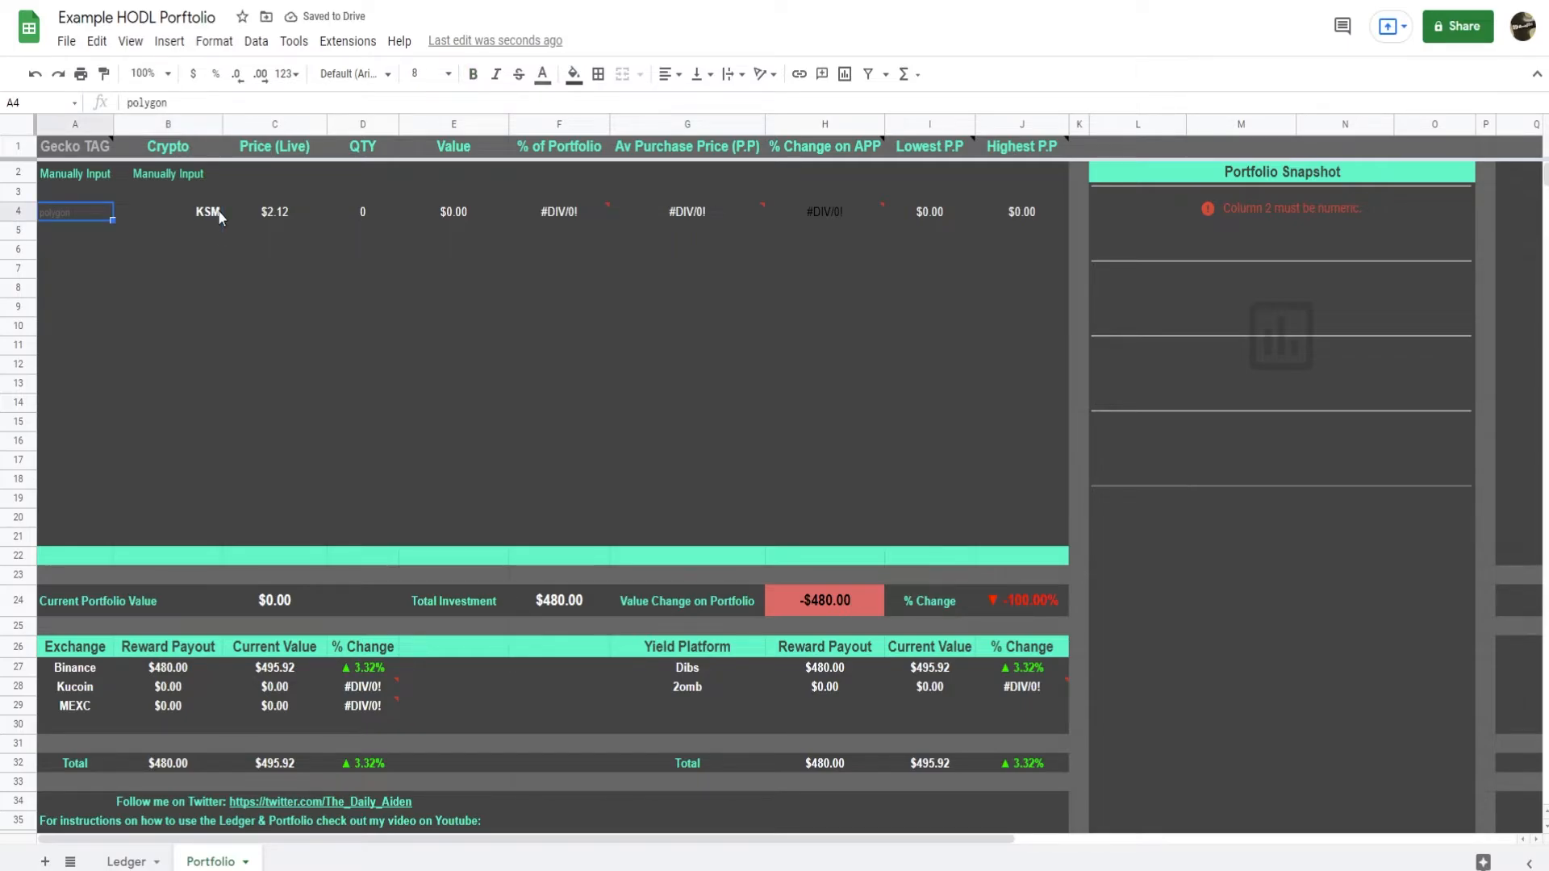
{"action": "left_click", "coordinate": [127, 862]}
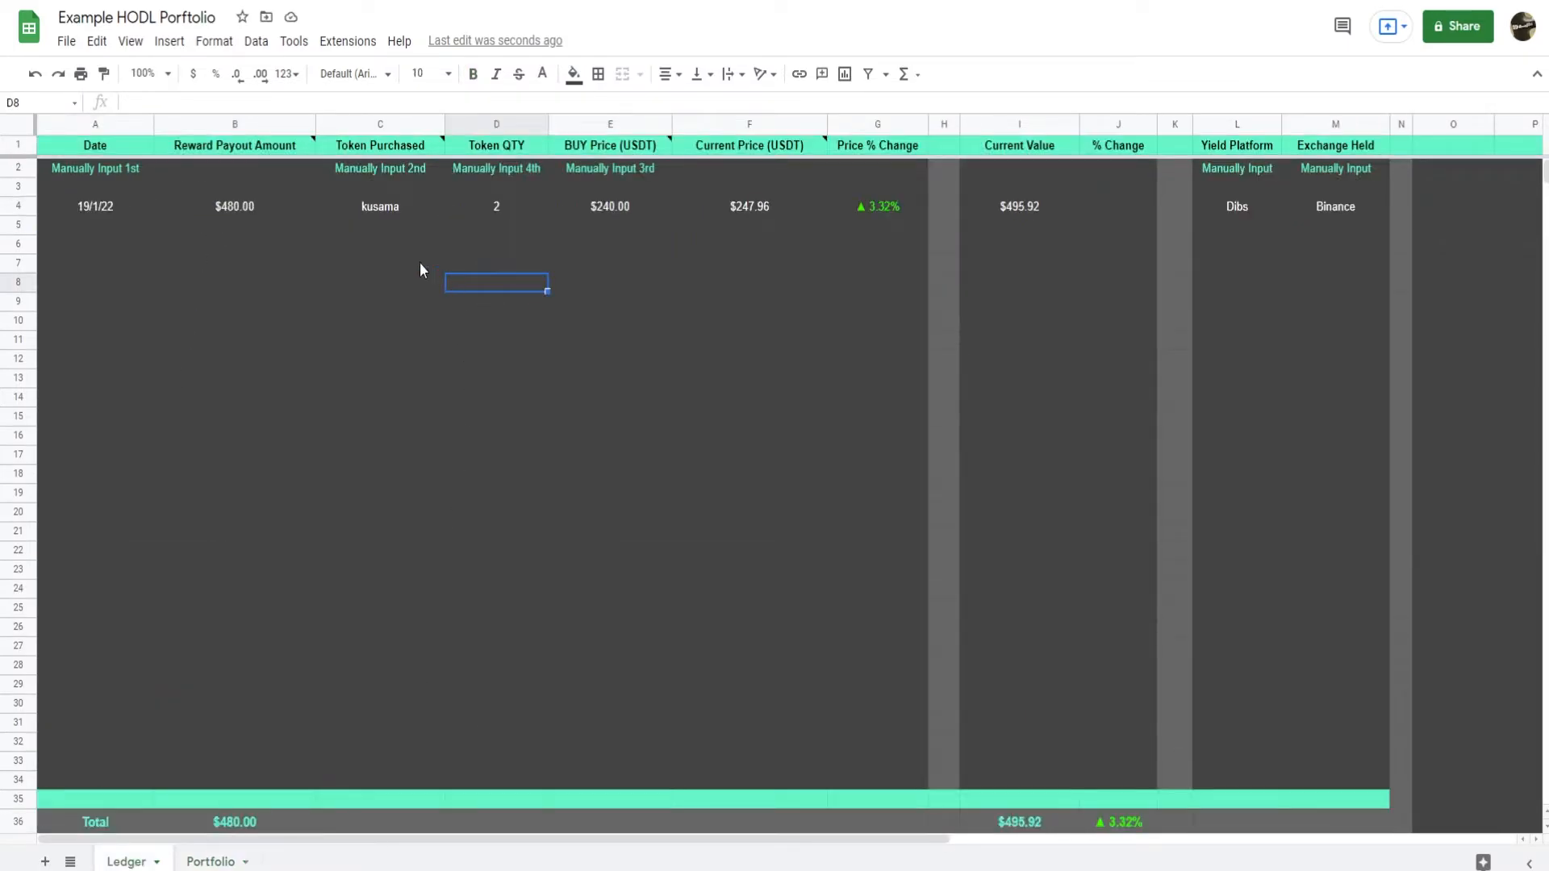
{"action": "double_click", "coordinate": [384, 210]}
{"action": "left_click_drag", "start_coordinate": [401, 209], "coordinate": [336, 215]}
{"action": "key", "text": "ctrl+c"}
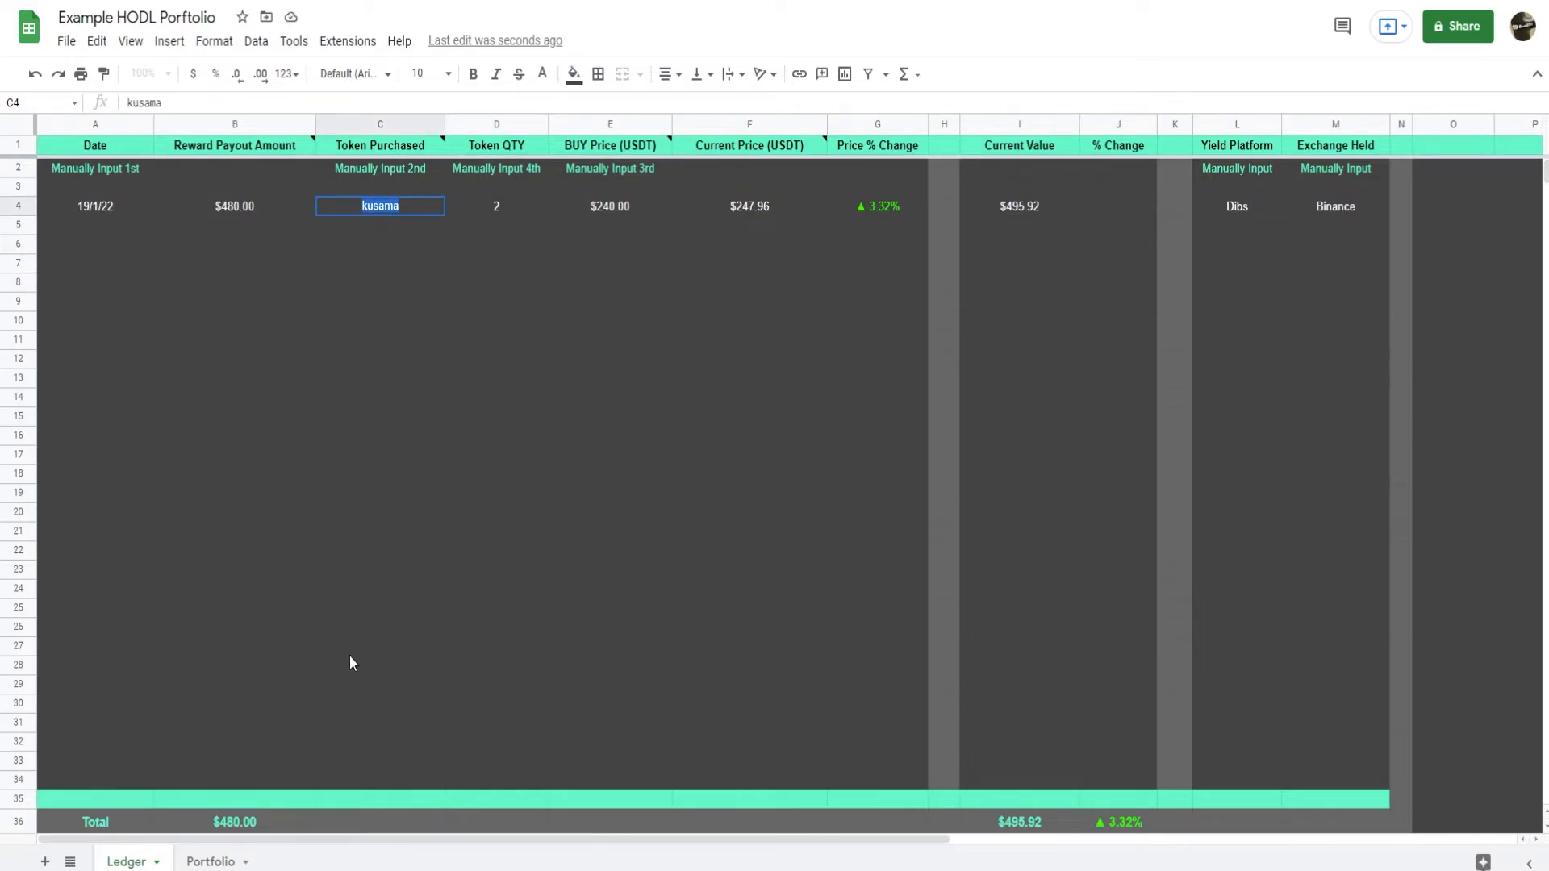
{"action": "left_click", "coordinate": [210, 862]}
{"action": "double_click", "coordinate": [66, 210]}
{"action": "left_click_drag", "start_coordinate": [74, 210], "coordinate": [16, 213]}
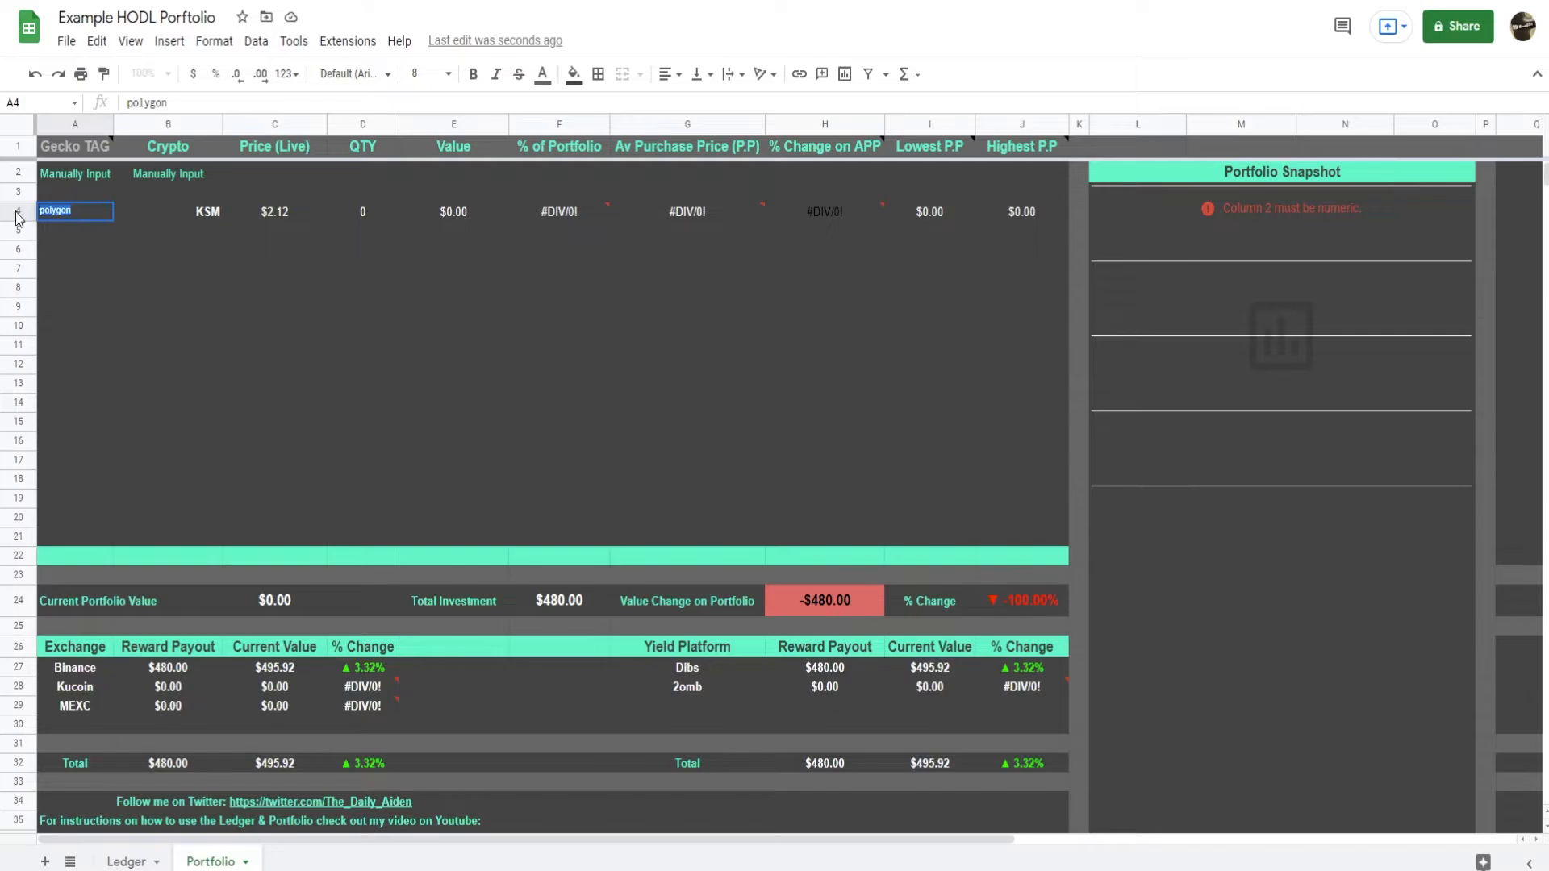
{"action": "key", "text": "ctrl+v"}
{"action": "key", "text": "Return"}
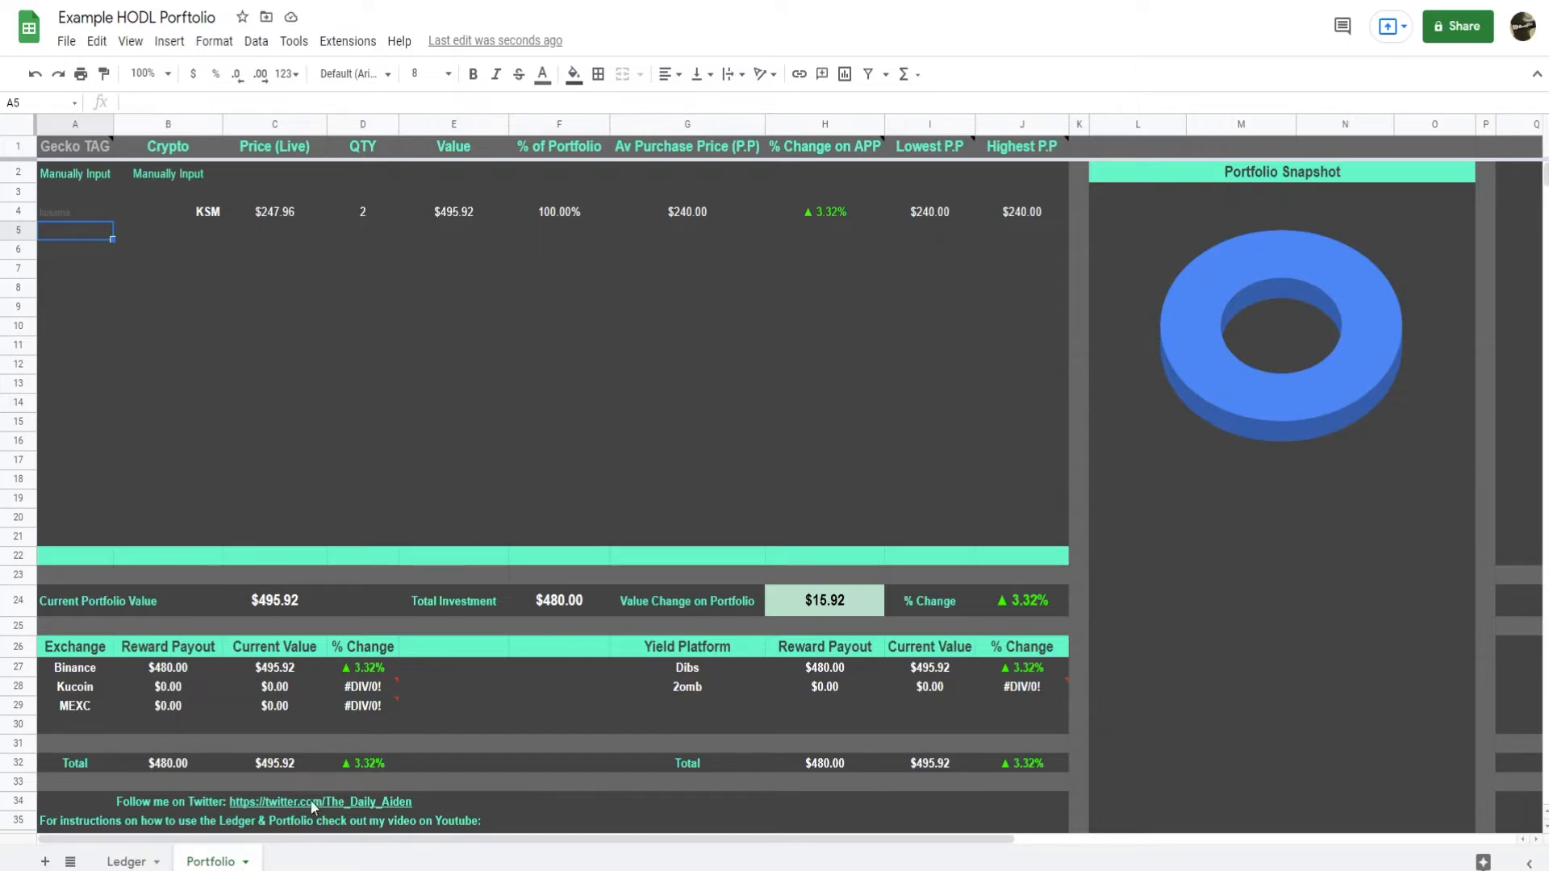
Start a new Ledger entry in row 5 with the date 20/1/22 and select its Token Purchased cell C5.
{"action": "left_click", "coordinate": [127, 862]}
{"action": "left_click", "coordinate": [107, 226]}
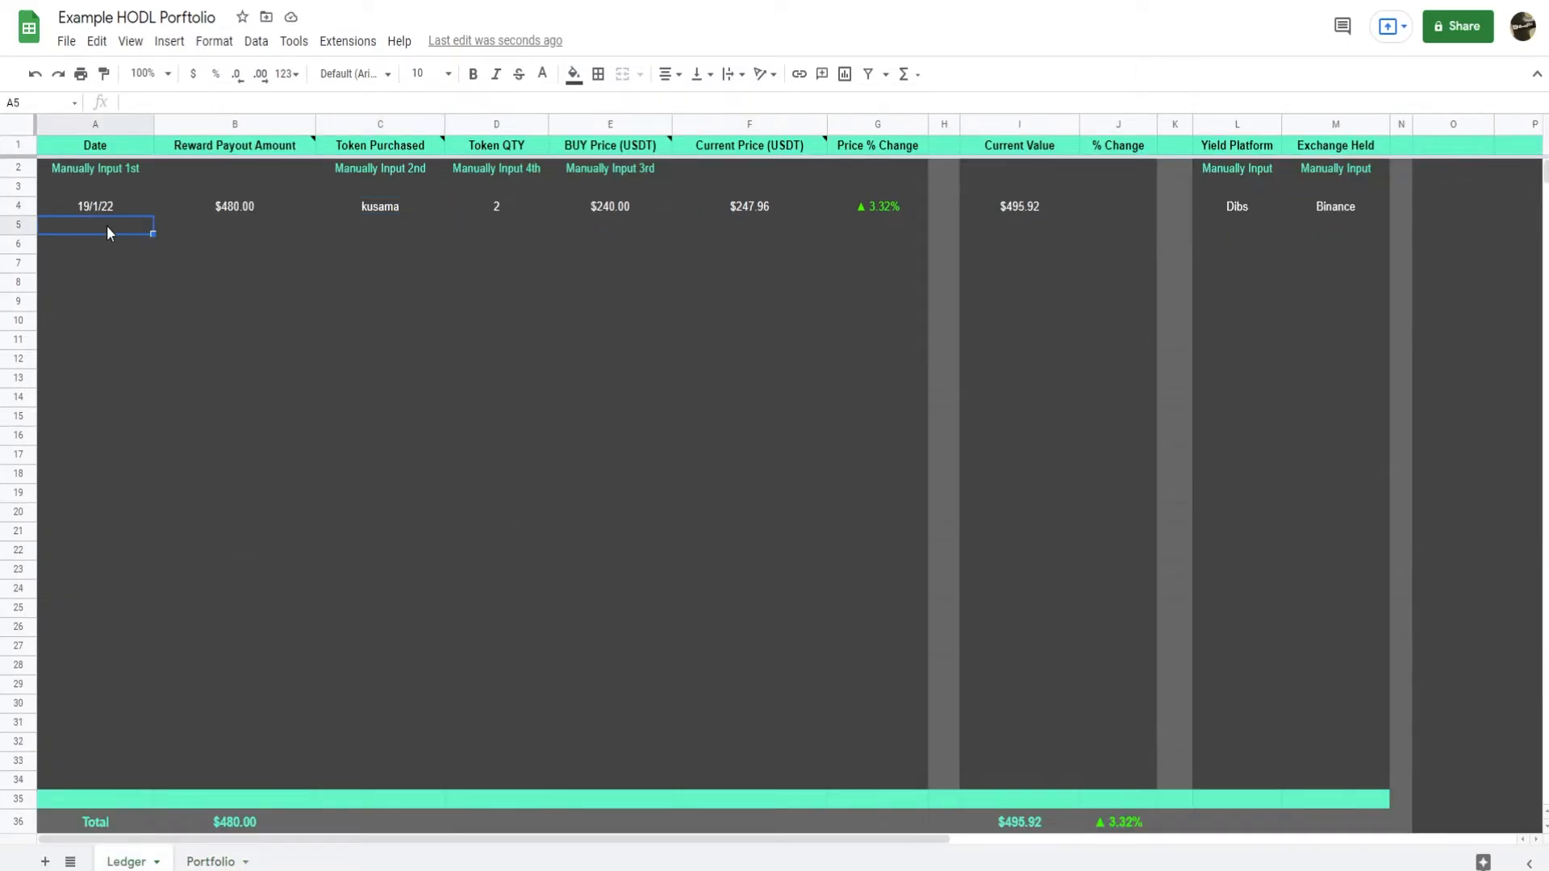
{"action": "type", "text": "20/1/22"}
{"action": "key", "text": "Return"}
{"action": "key", "text": "Up"}
{"action": "key", "text": "Right"}
{"action": "key", "text": "Right"}
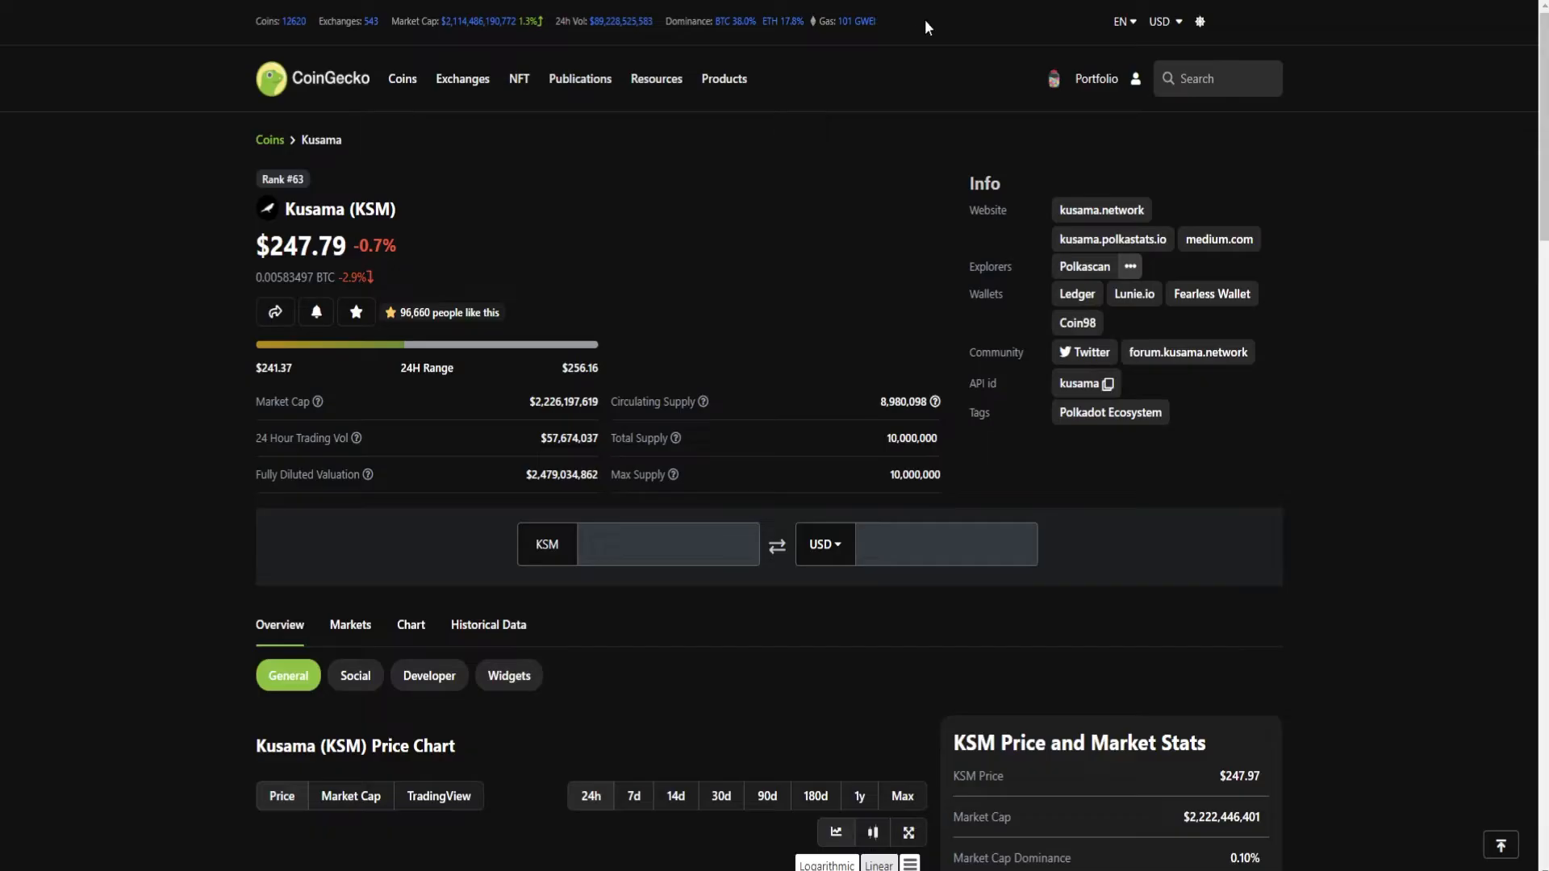
Search CoinGecko for ada and open the Cardano (ADA) coin page to get its token name.
{"action": "left_click", "coordinate": [1199, 81]}
{"action": "type", "text": "ada"}
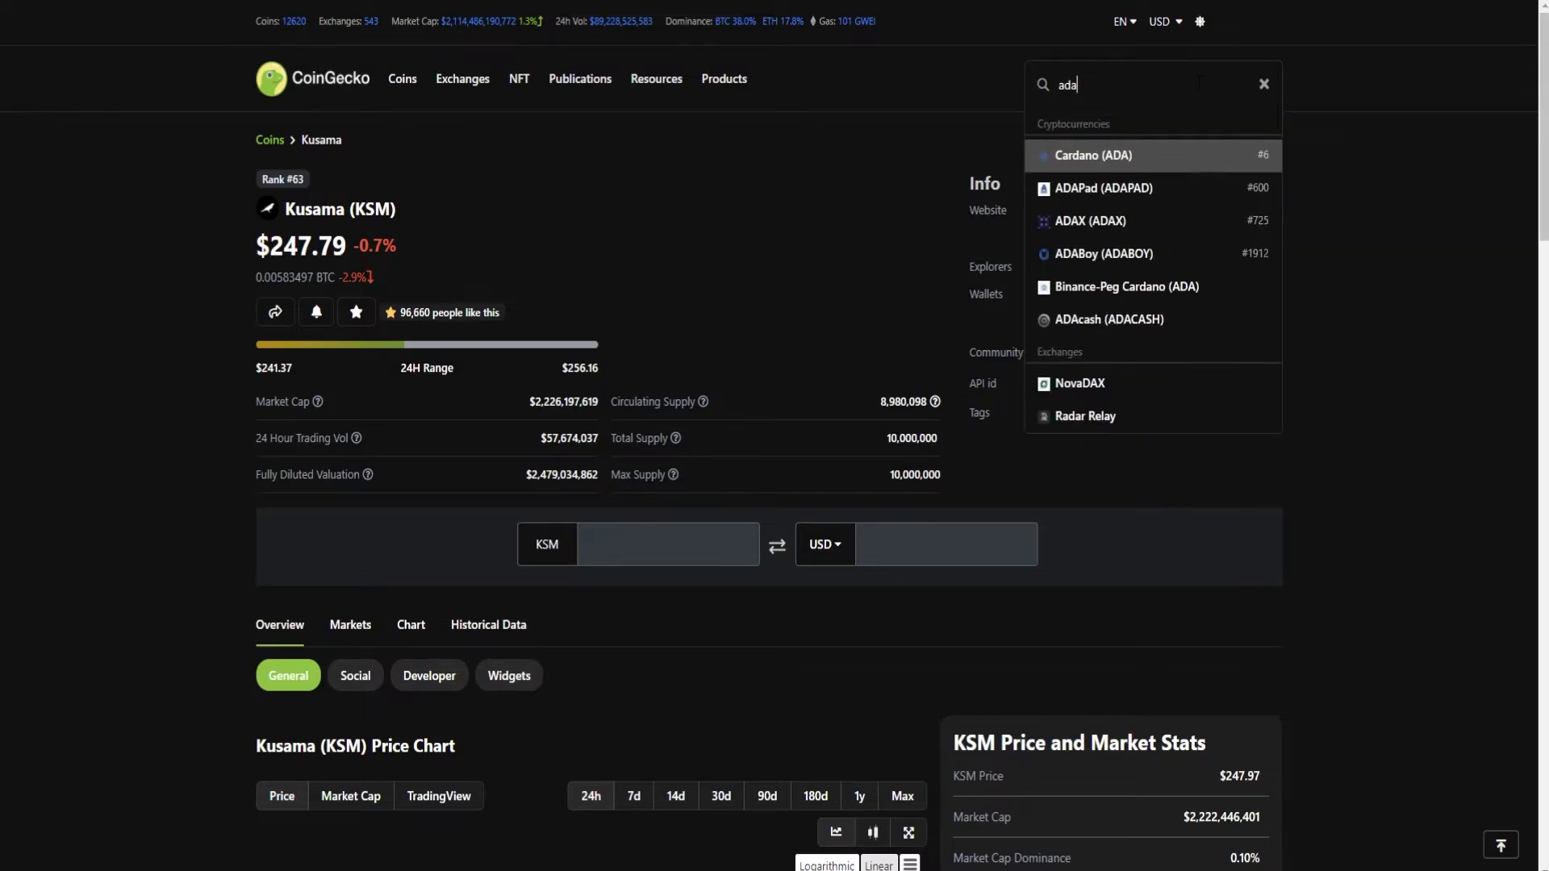
{"action": "left_click", "coordinate": [1159, 154]}
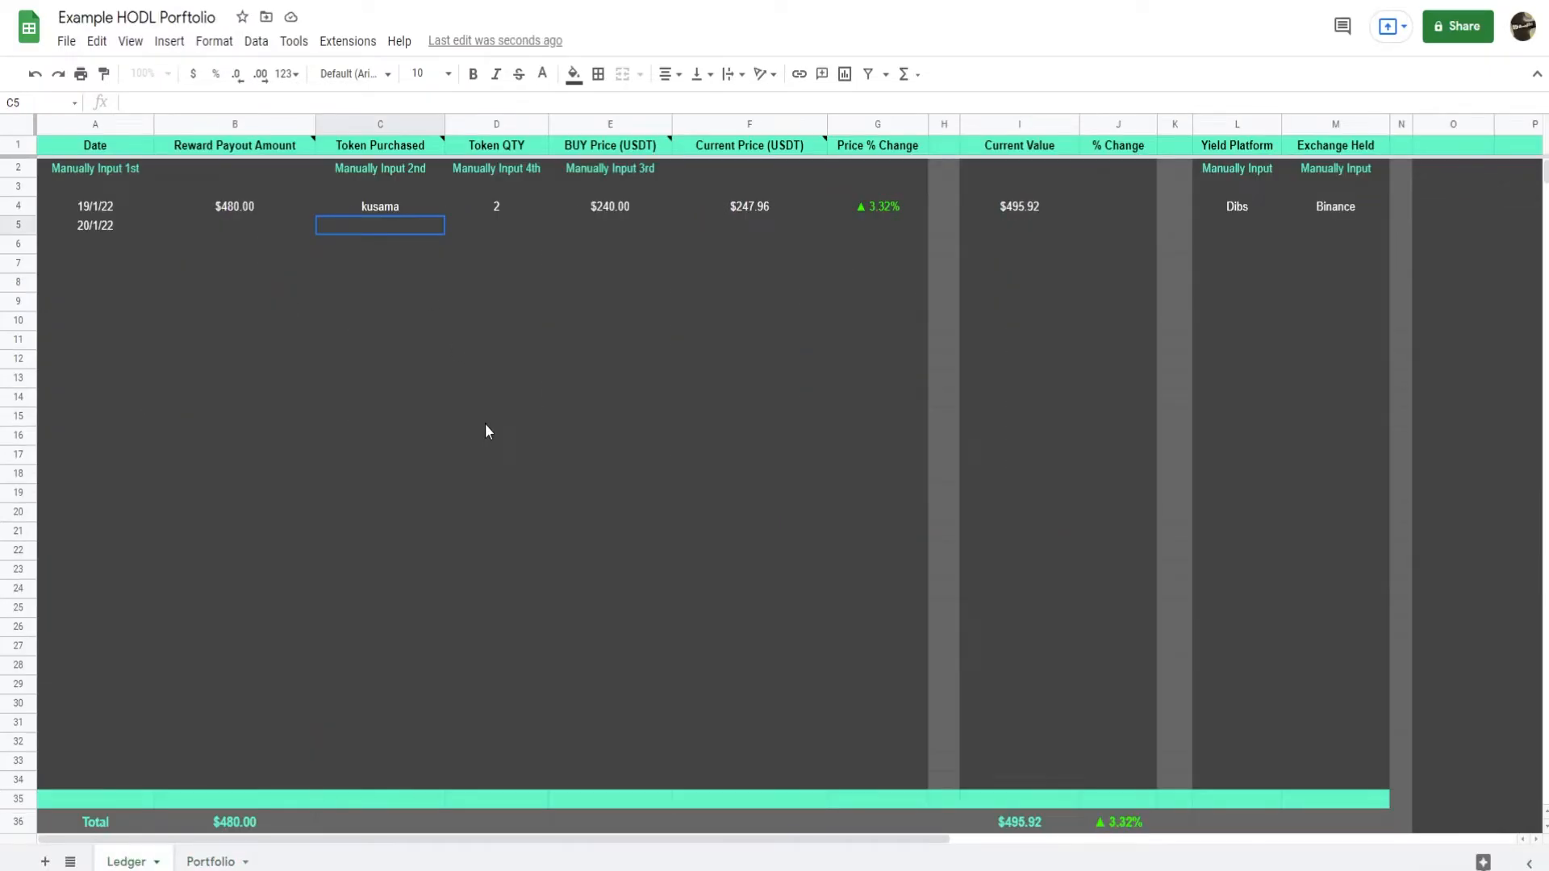
Complete the row 5 Ledger purchase with token cardano, quantity 10 and a buy price of 1.50.
{"action": "type", "text": "cardano"}
{"action": "key", "text": "Return"}
{"action": "left_click", "coordinate": [520, 225]}
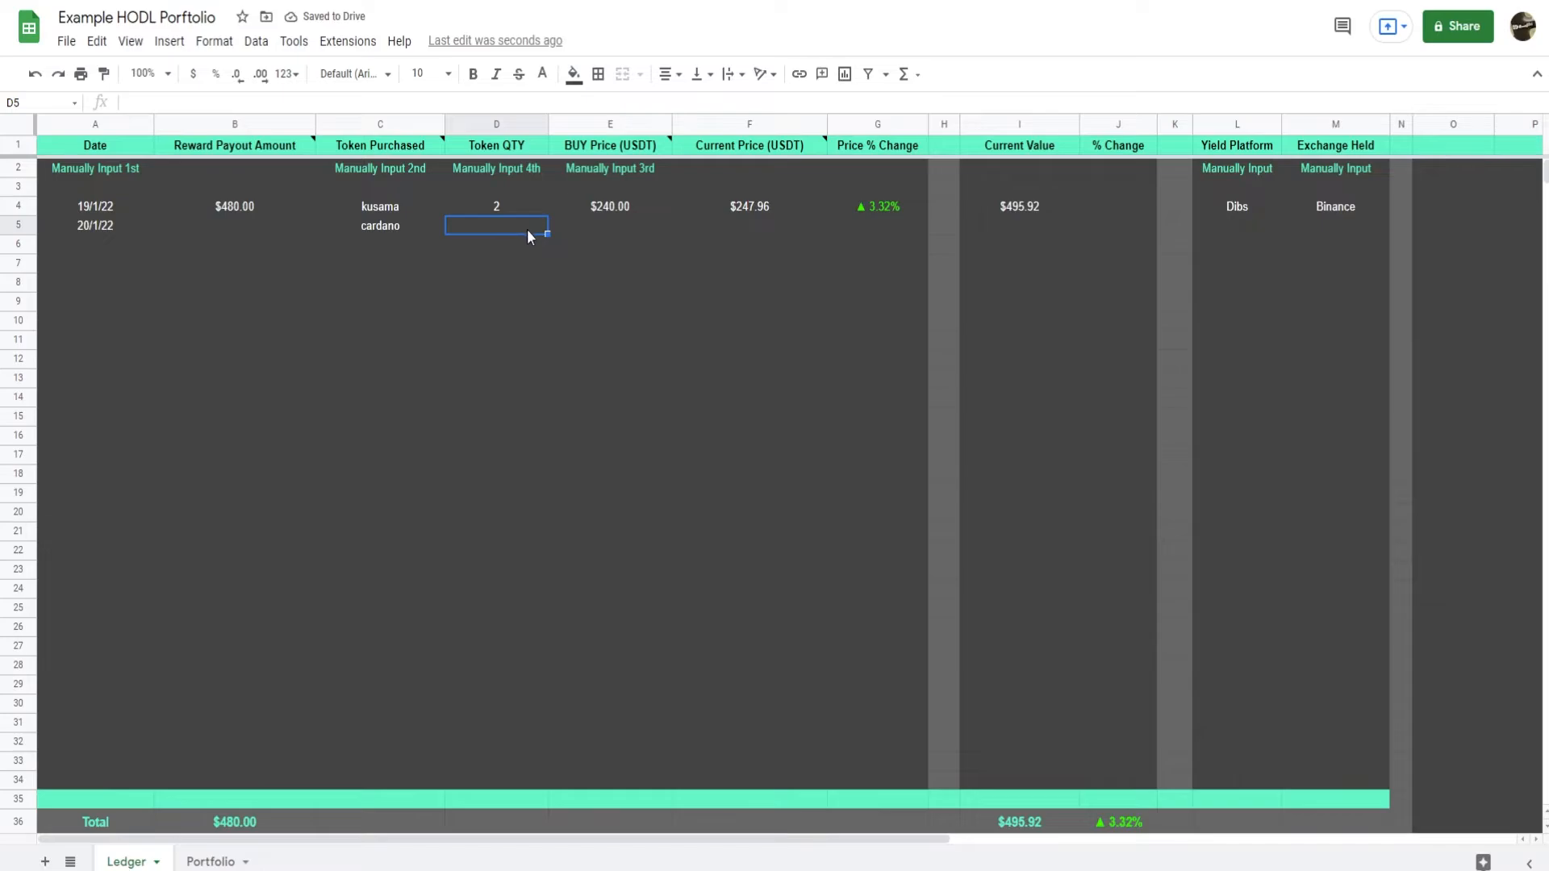
{"action": "type", "text": "10"}
{"action": "left_click", "coordinate": [613, 230]}
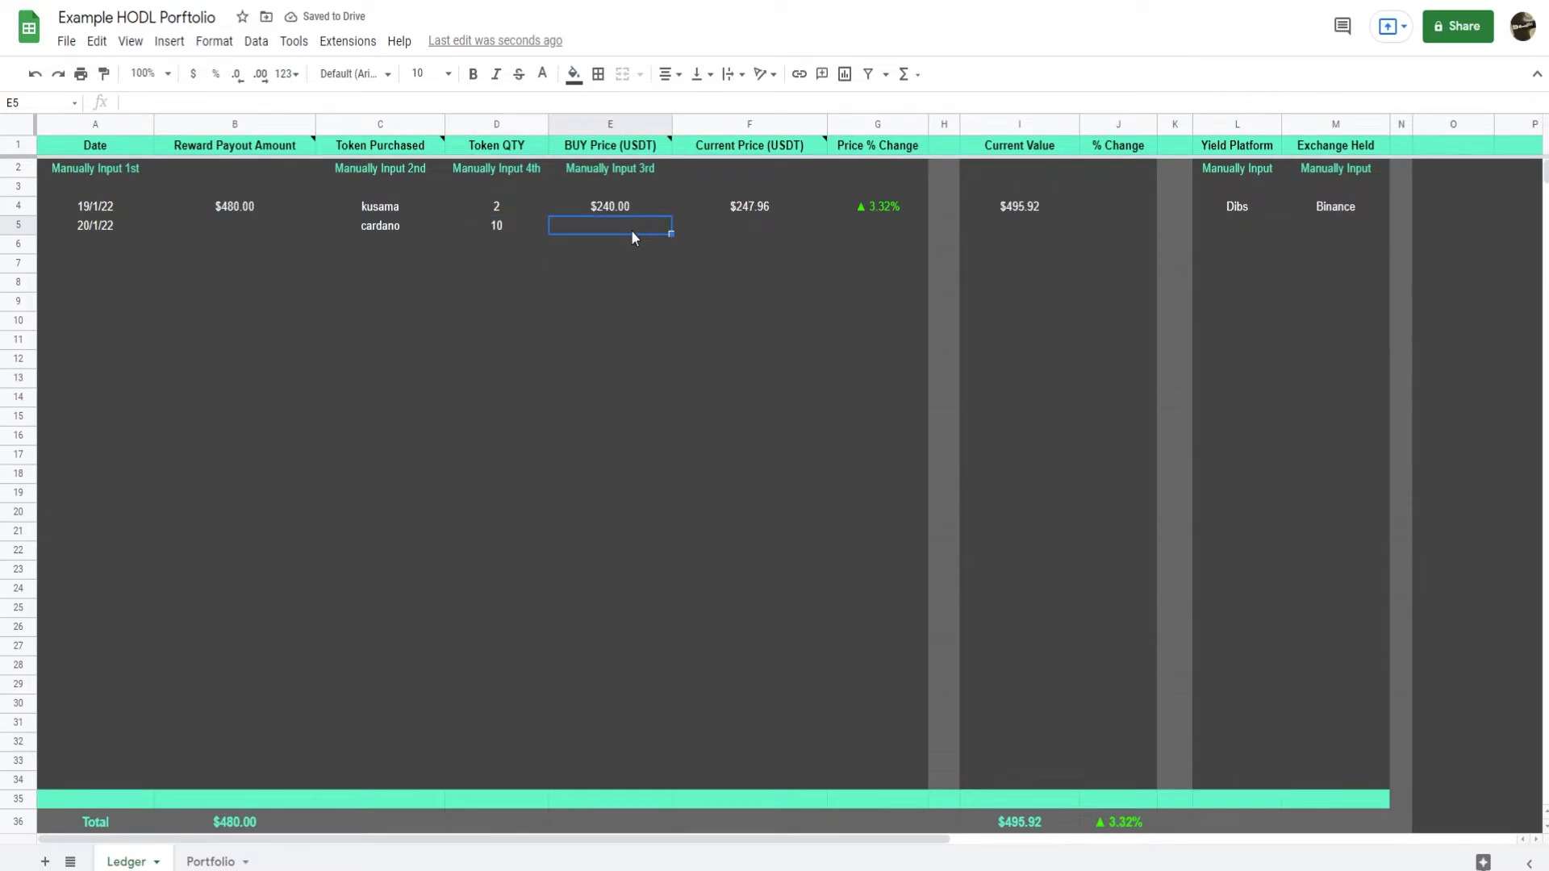
{"action": "type", "text": "1.50"}
{"action": "key", "text": "Return"}
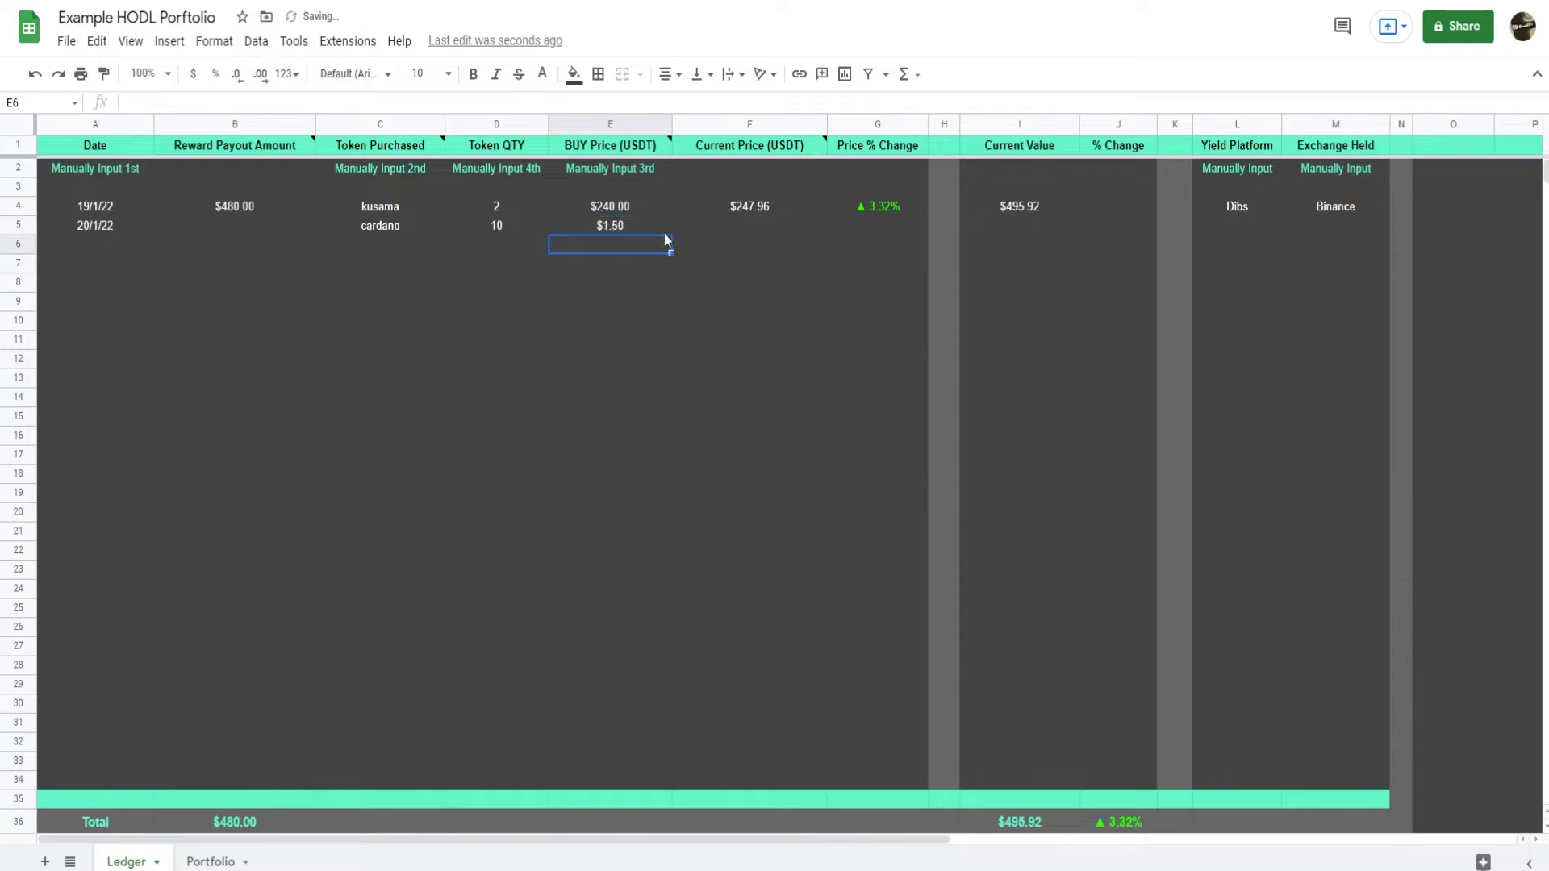
Fill the Current Price, Price % Change and Reward Payout Amount formulas from Ledger row 4 down to row 5.
{"action": "left_click_drag", "start_coordinate": [753, 206], "coordinate": [926, 231]}
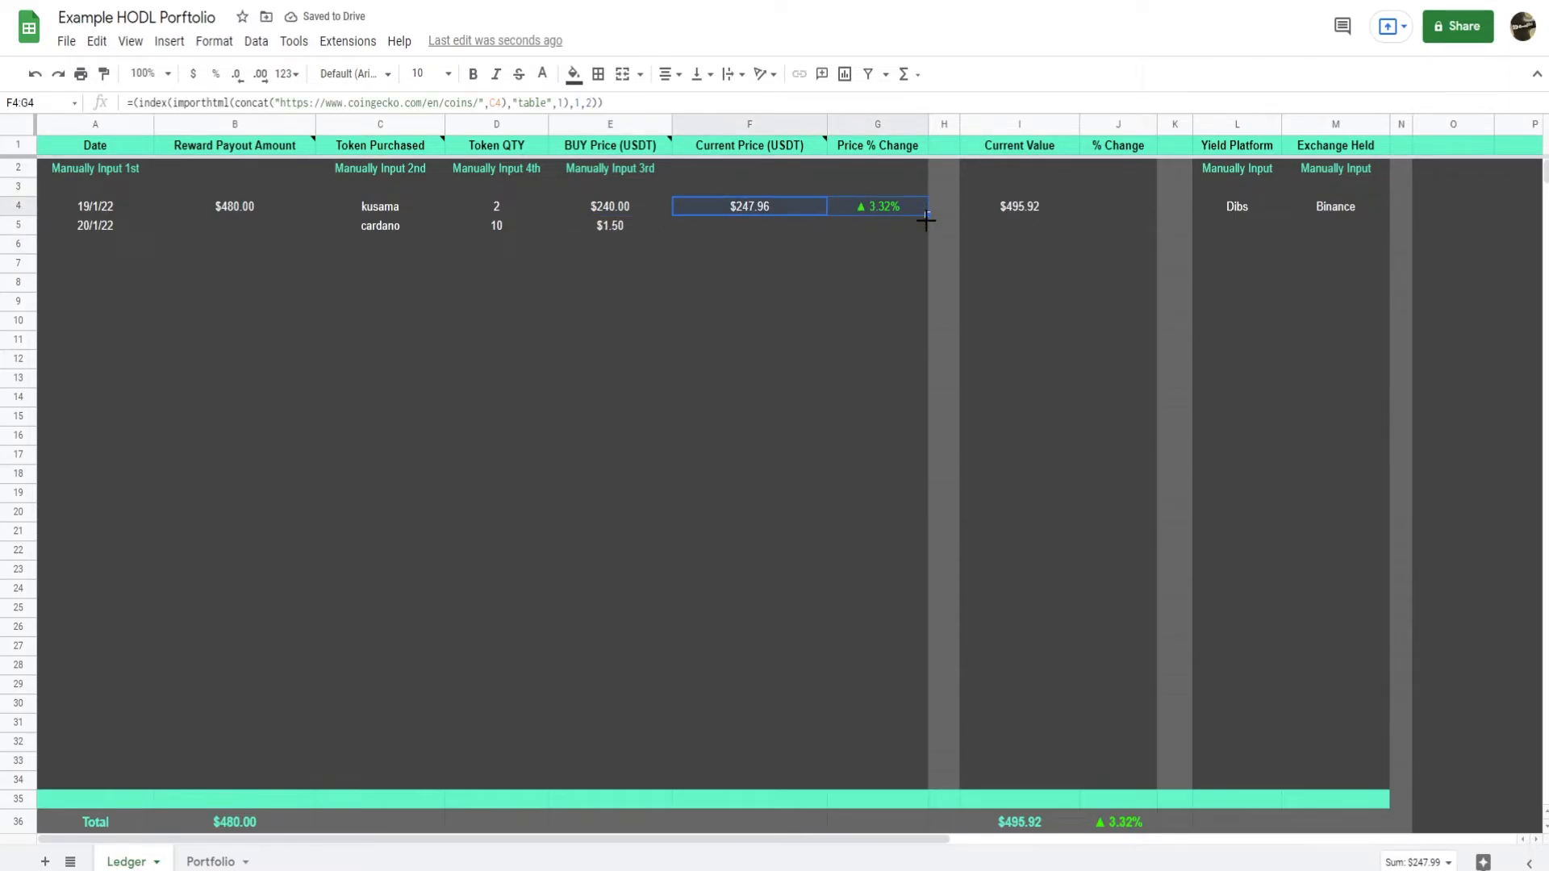
{"action": "left_click", "coordinate": [898, 263]}
{"action": "left_click", "coordinate": [303, 206]}
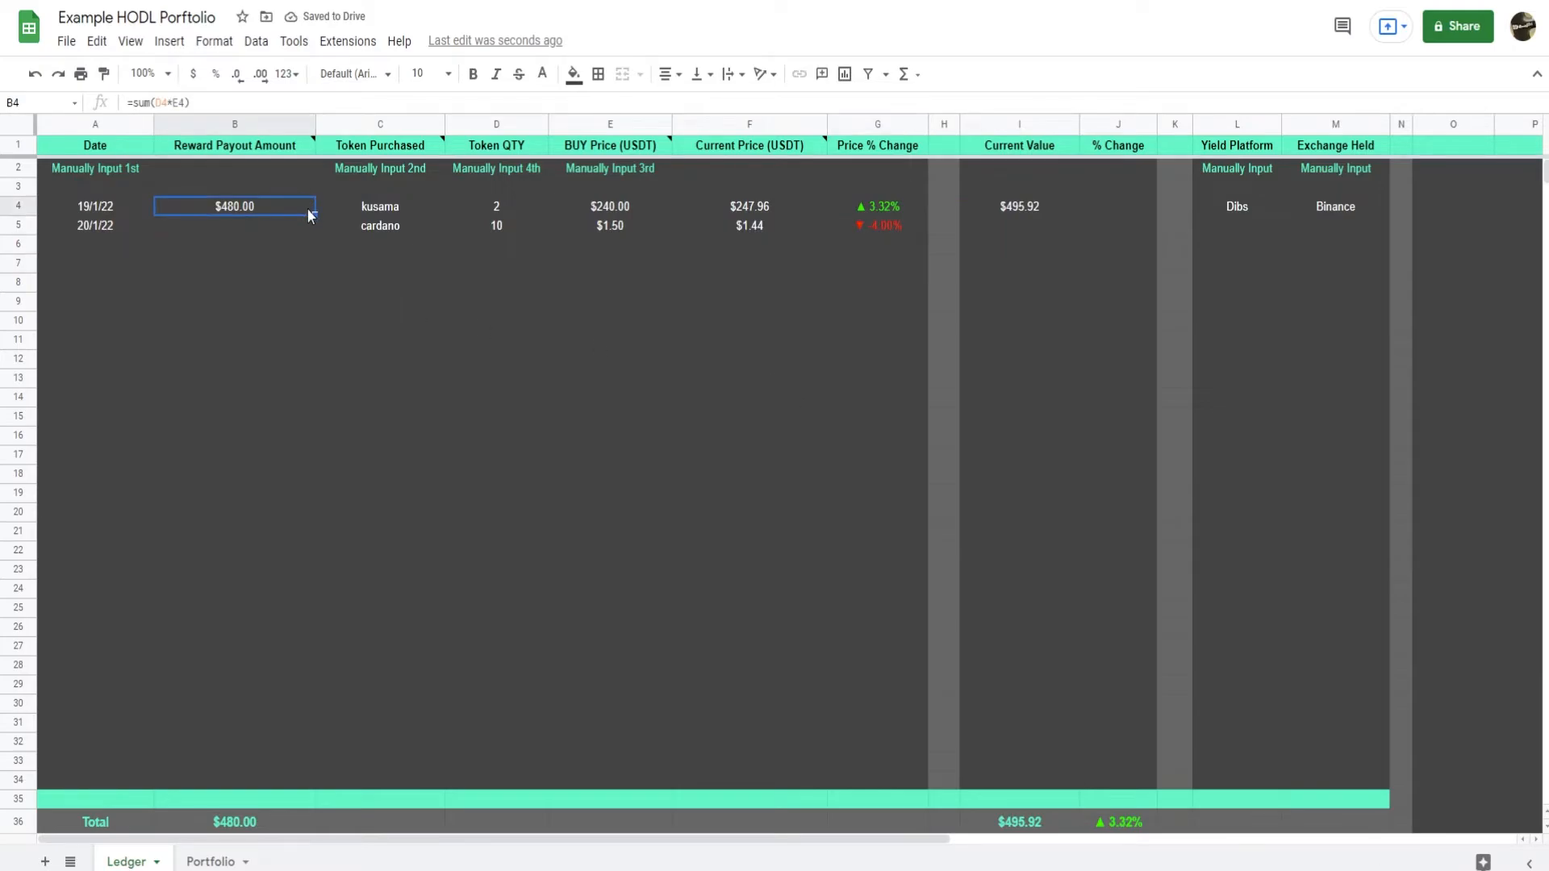
{"action": "left_click_drag", "start_coordinate": [313, 216], "coordinate": [310, 232]}
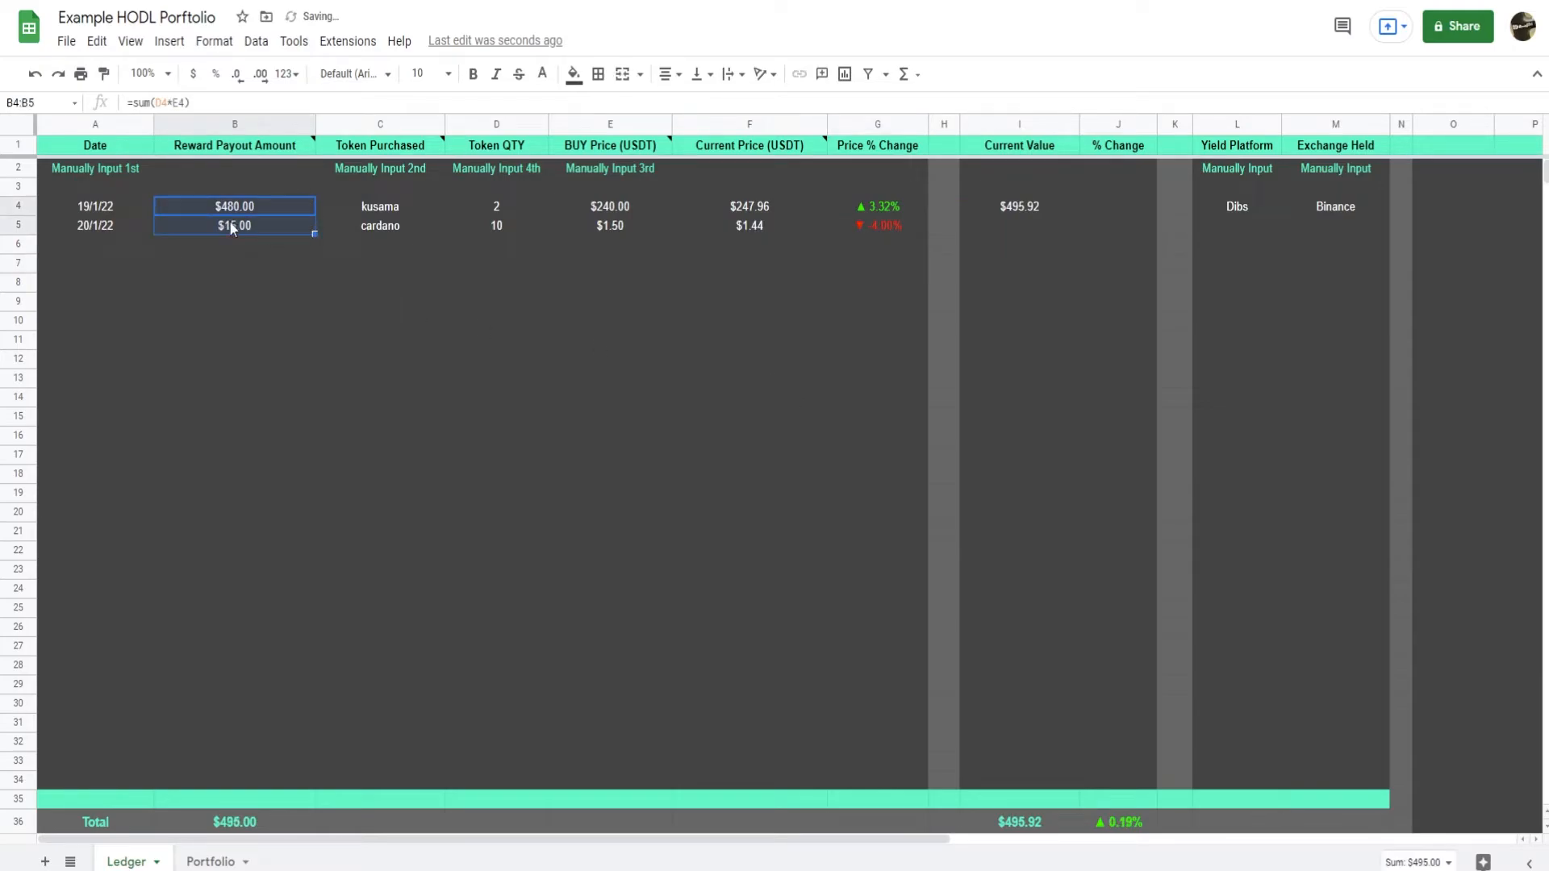
{"action": "left_click", "coordinate": [302, 232]}
{"action": "left_click_drag", "start_coordinate": [495, 231], "coordinate": [592, 226]}
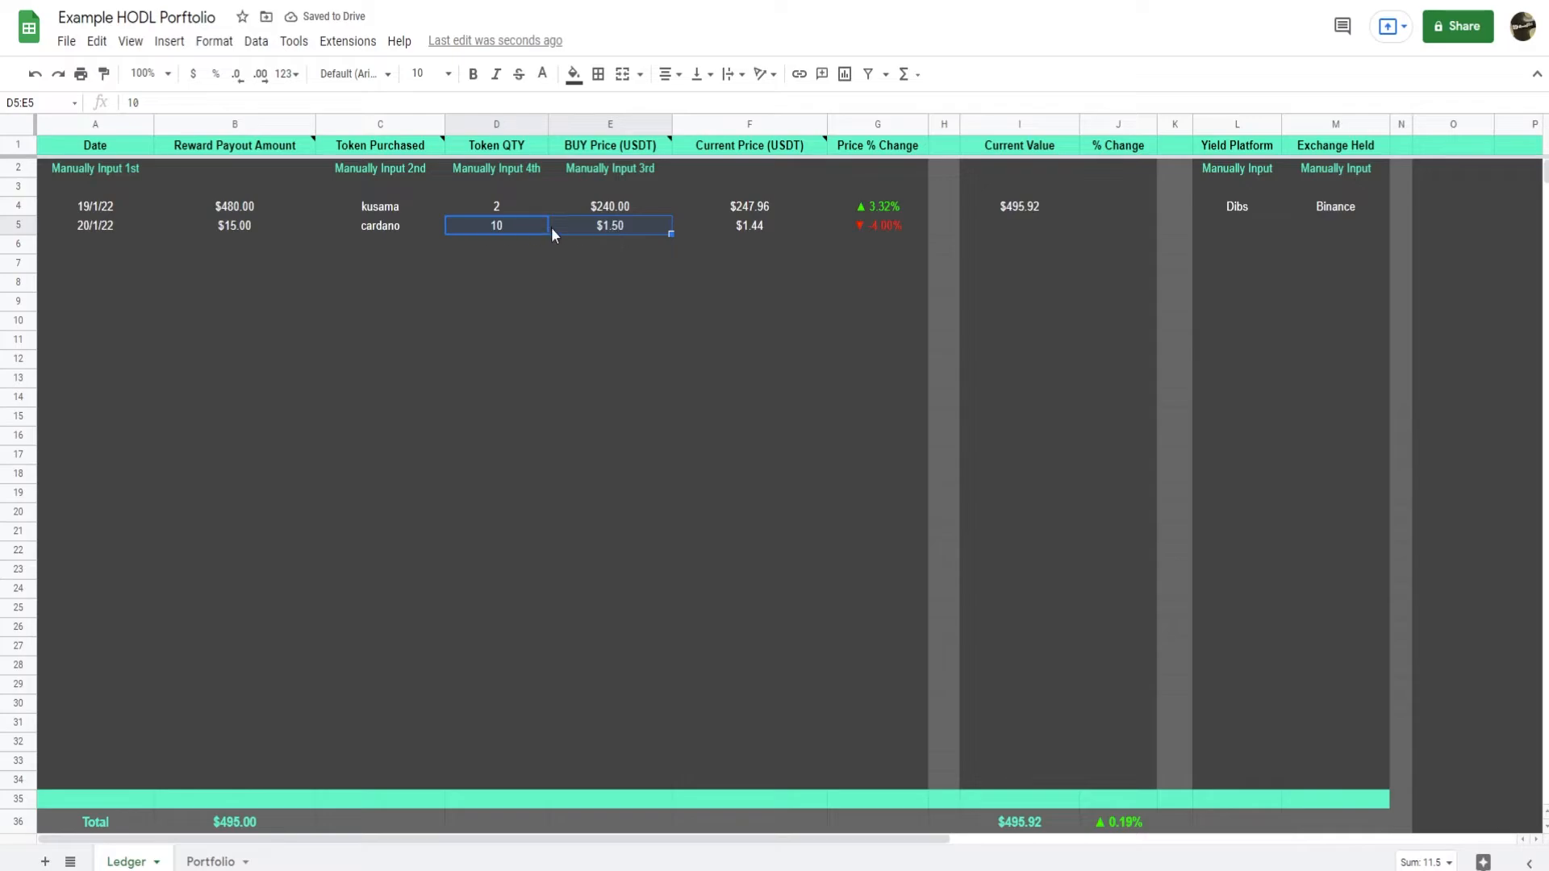
{"action": "left_click", "coordinate": [615, 270]}
Fill the Current Value formula from Ledger cell I4 down to I5.
{"action": "left_click", "coordinate": [1072, 208]}
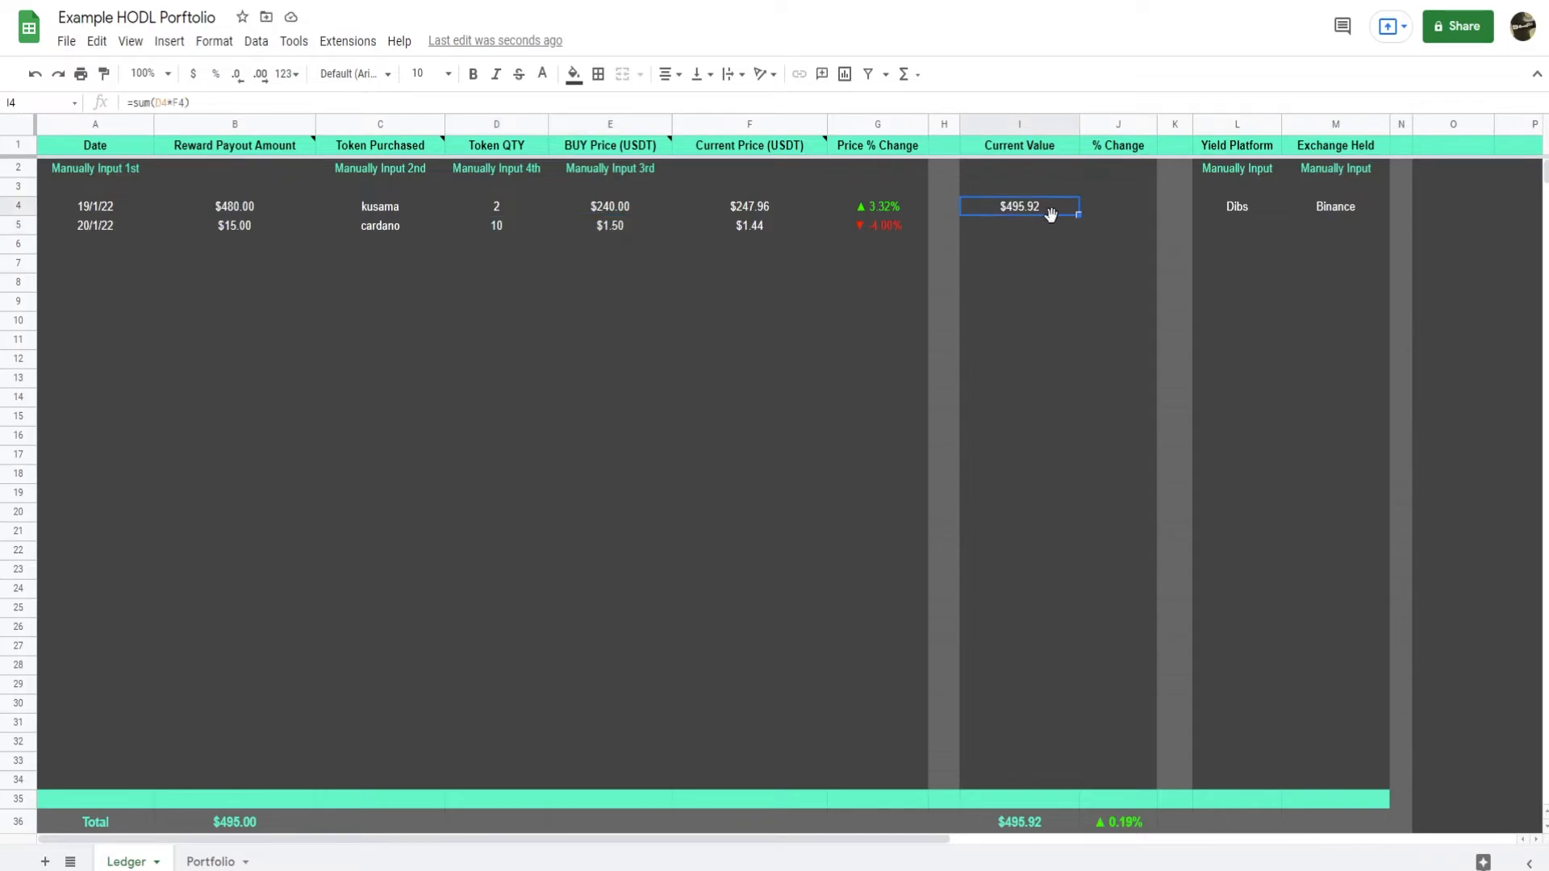
{"action": "left_click_drag", "start_coordinate": [1074, 213], "coordinate": [1074, 232]}
{"action": "left_click", "coordinate": [1291, 299]}
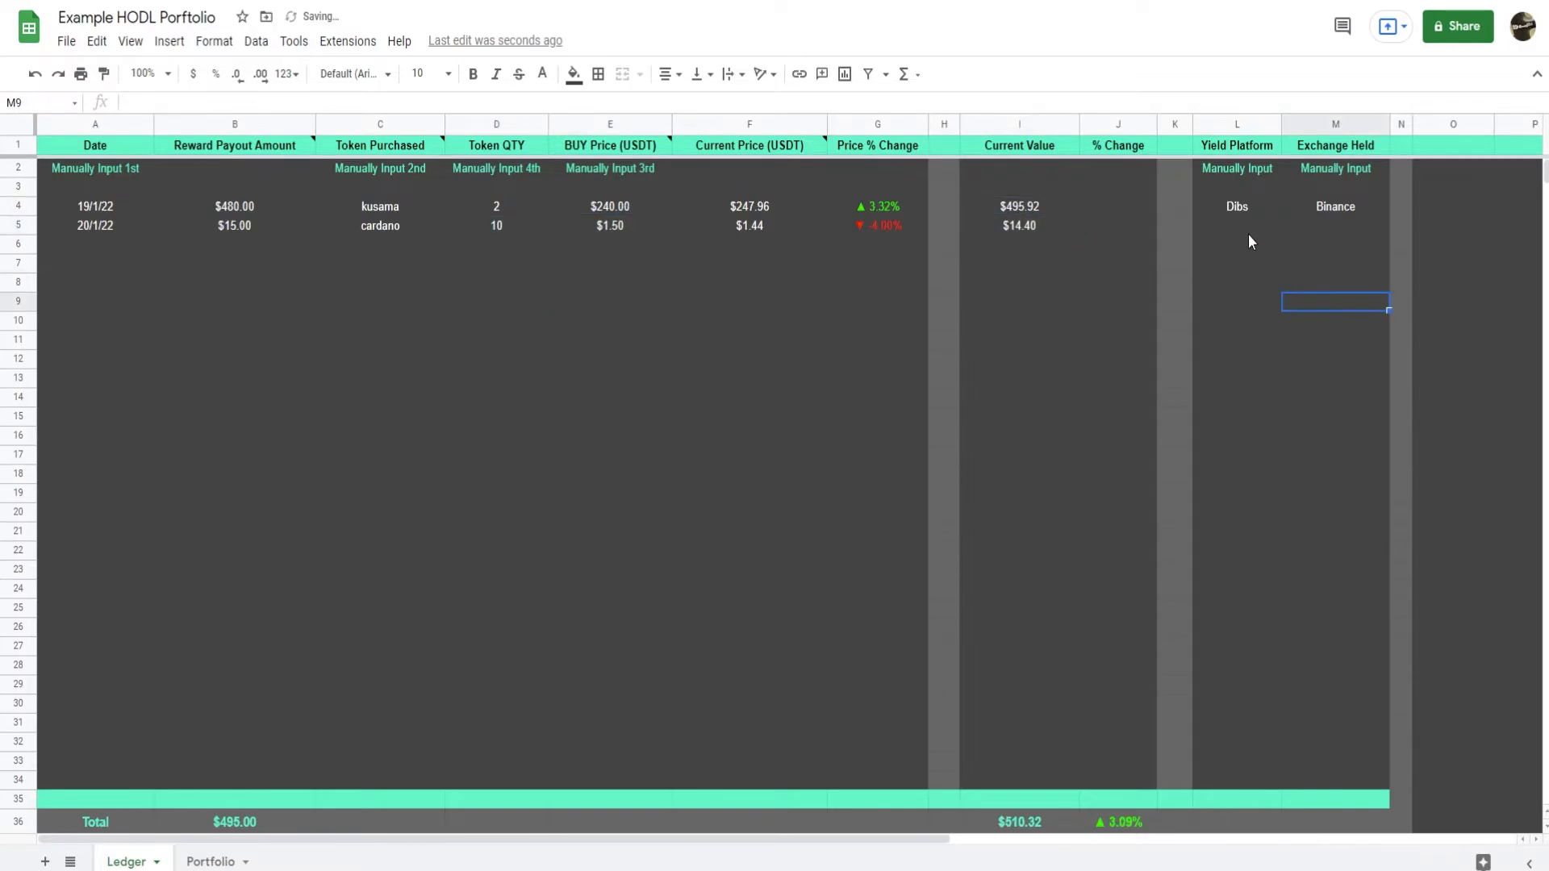
{"action": "left_click", "coordinate": [1250, 234]}
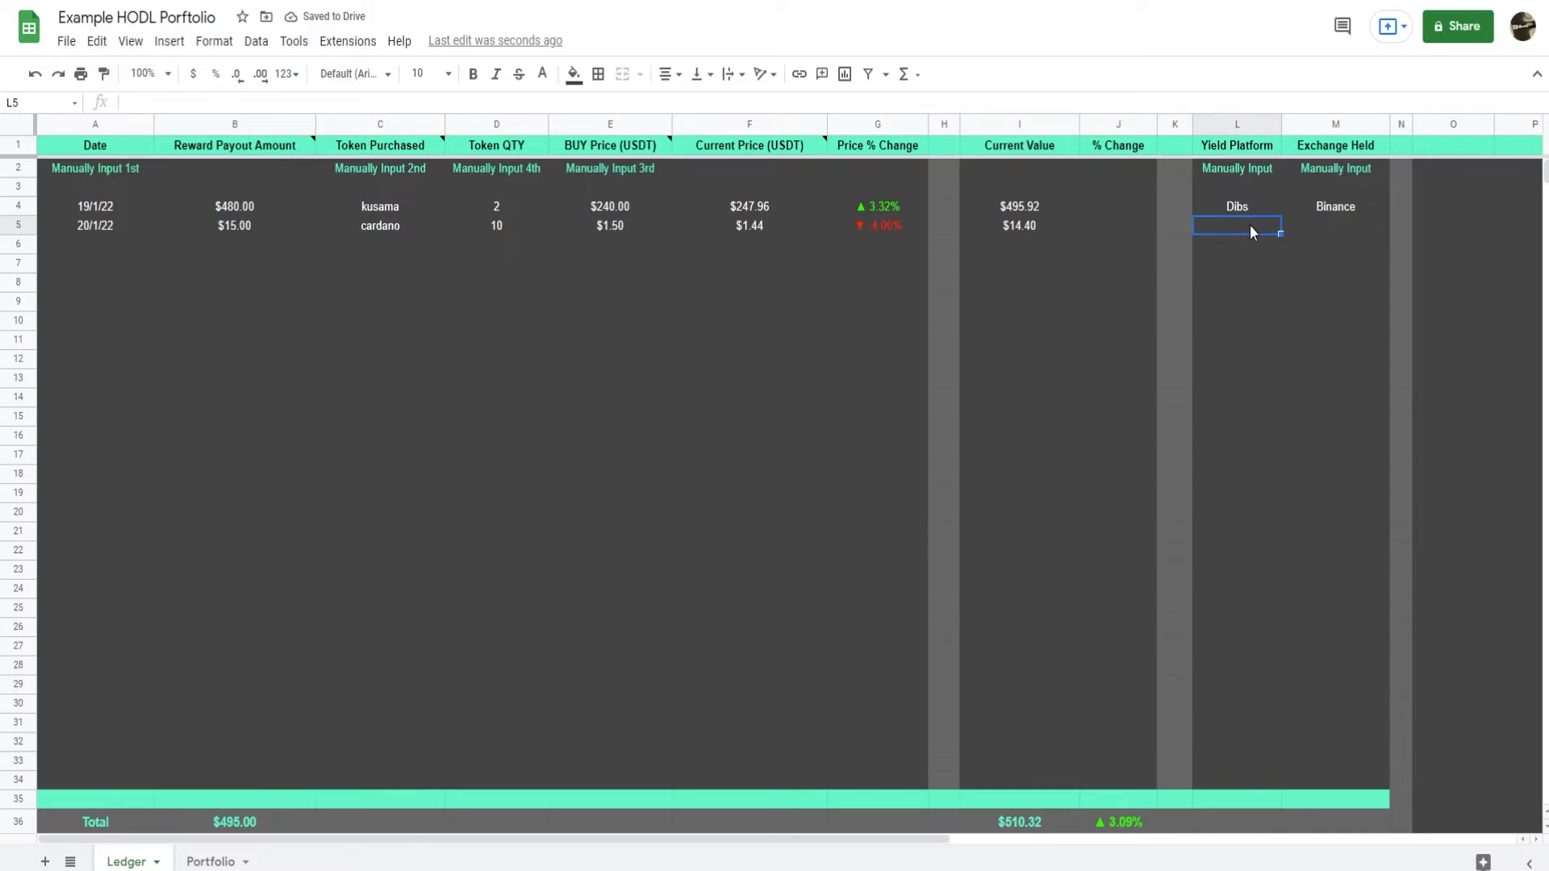
{"action": "left_click", "coordinate": [1329, 223]}
Enter Cardano as the crypto name in cell B5 of the Portfolio sheet.
{"action": "left_click", "coordinate": [210, 861]}
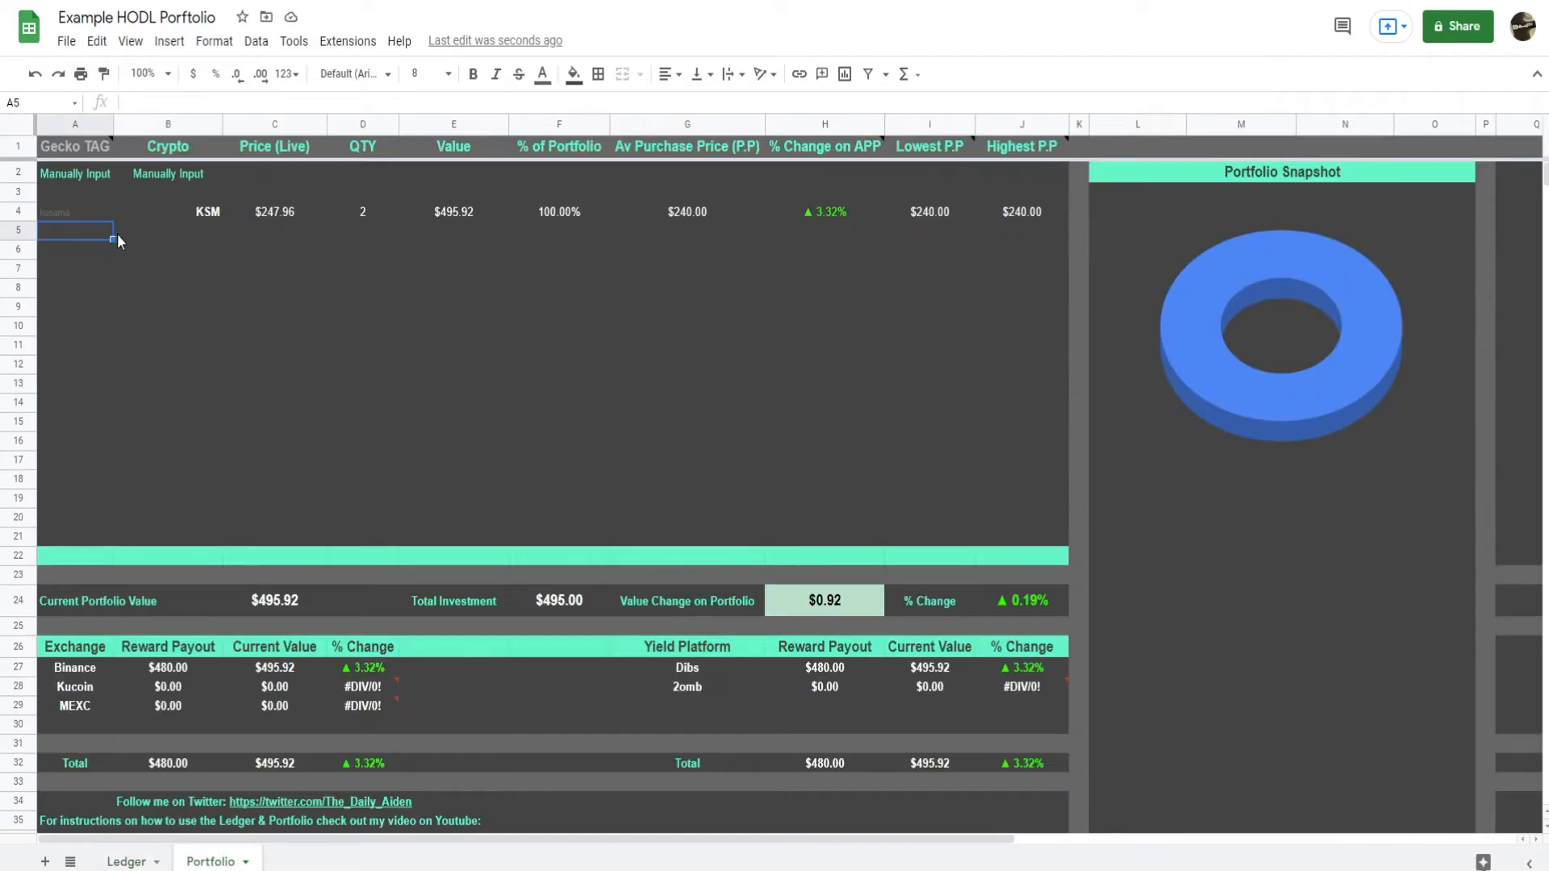
{"action": "left_click", "coordinate": [205, 231]}
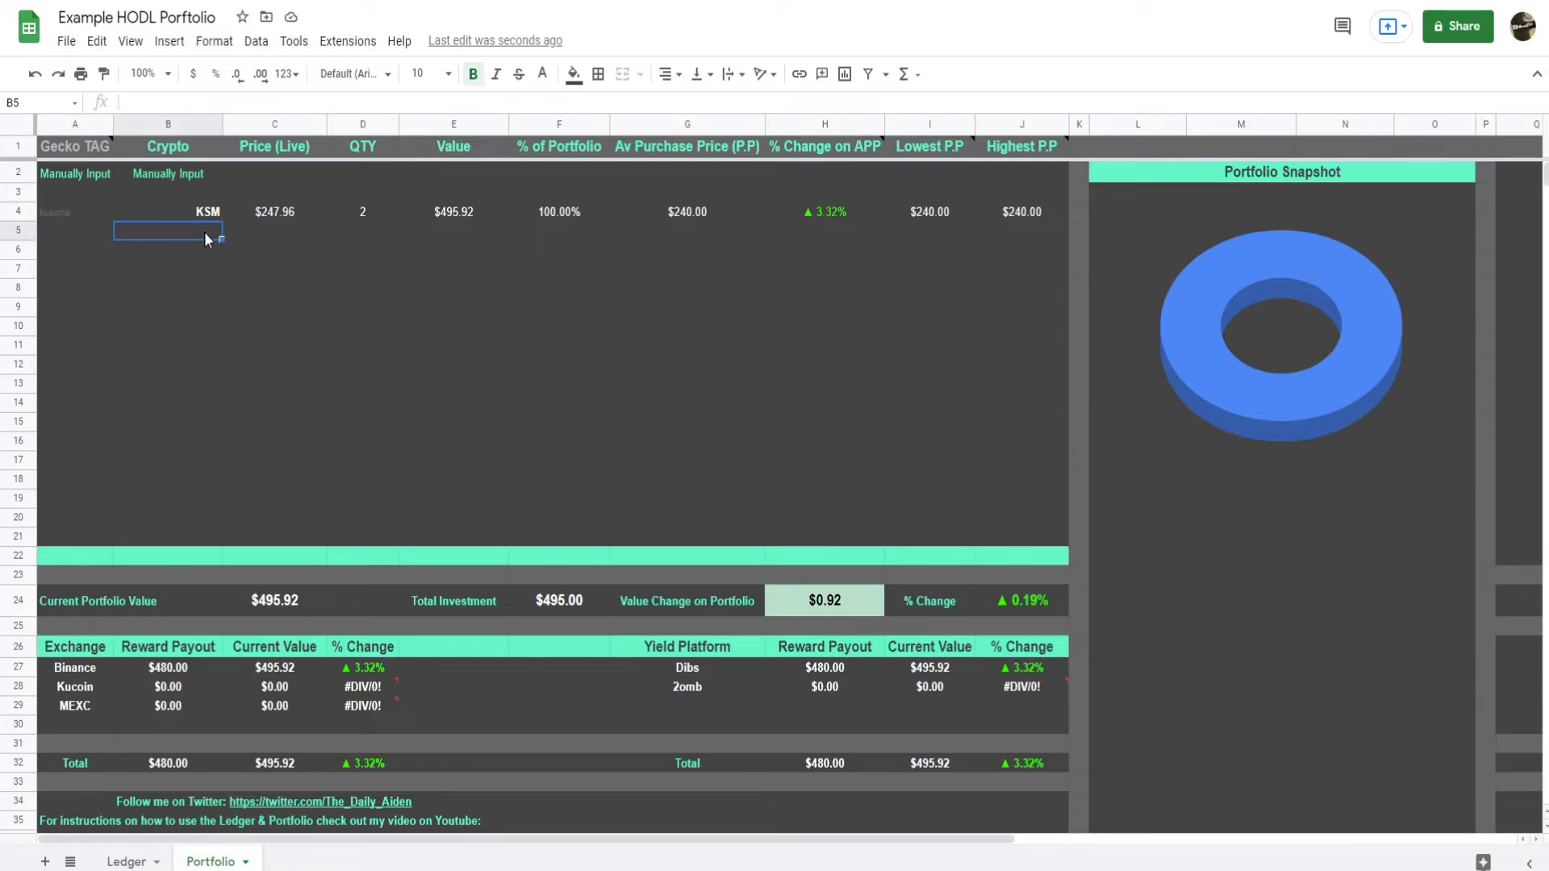
{"action": "type", "text": "Cardano"}
{"action": "key", "text": "Return"}
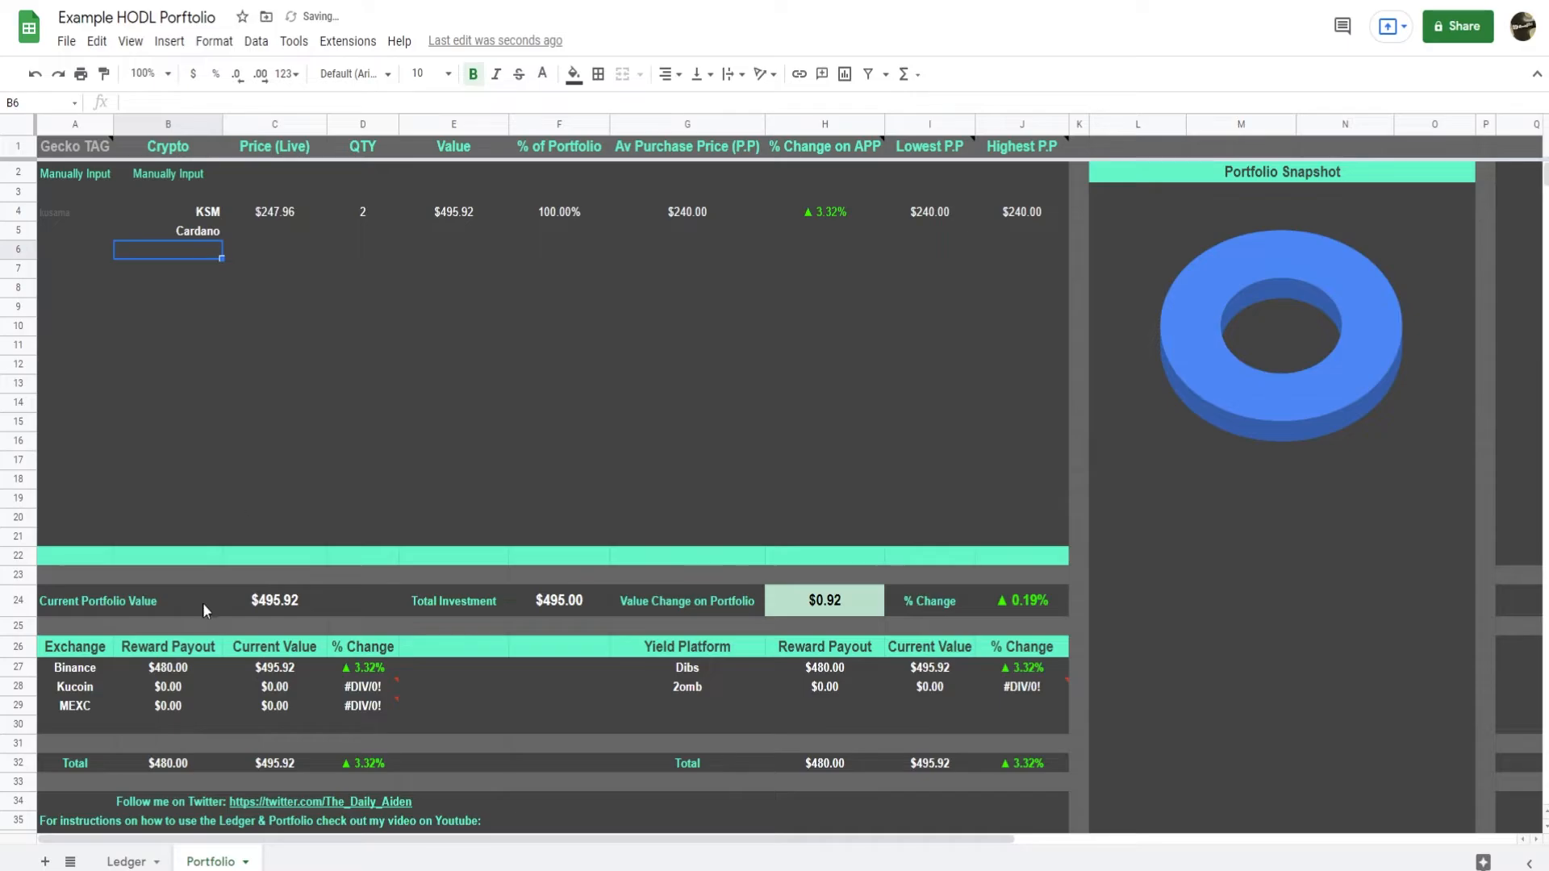
Copy the token name cardano from Ledger cell C5 into the Gecko TAG cell A5 of the Portfolio sheet.
{"action": "left_click", "coordinate": [141, 862]}
{"action": "double_click", "coordinate": [399, 231]}
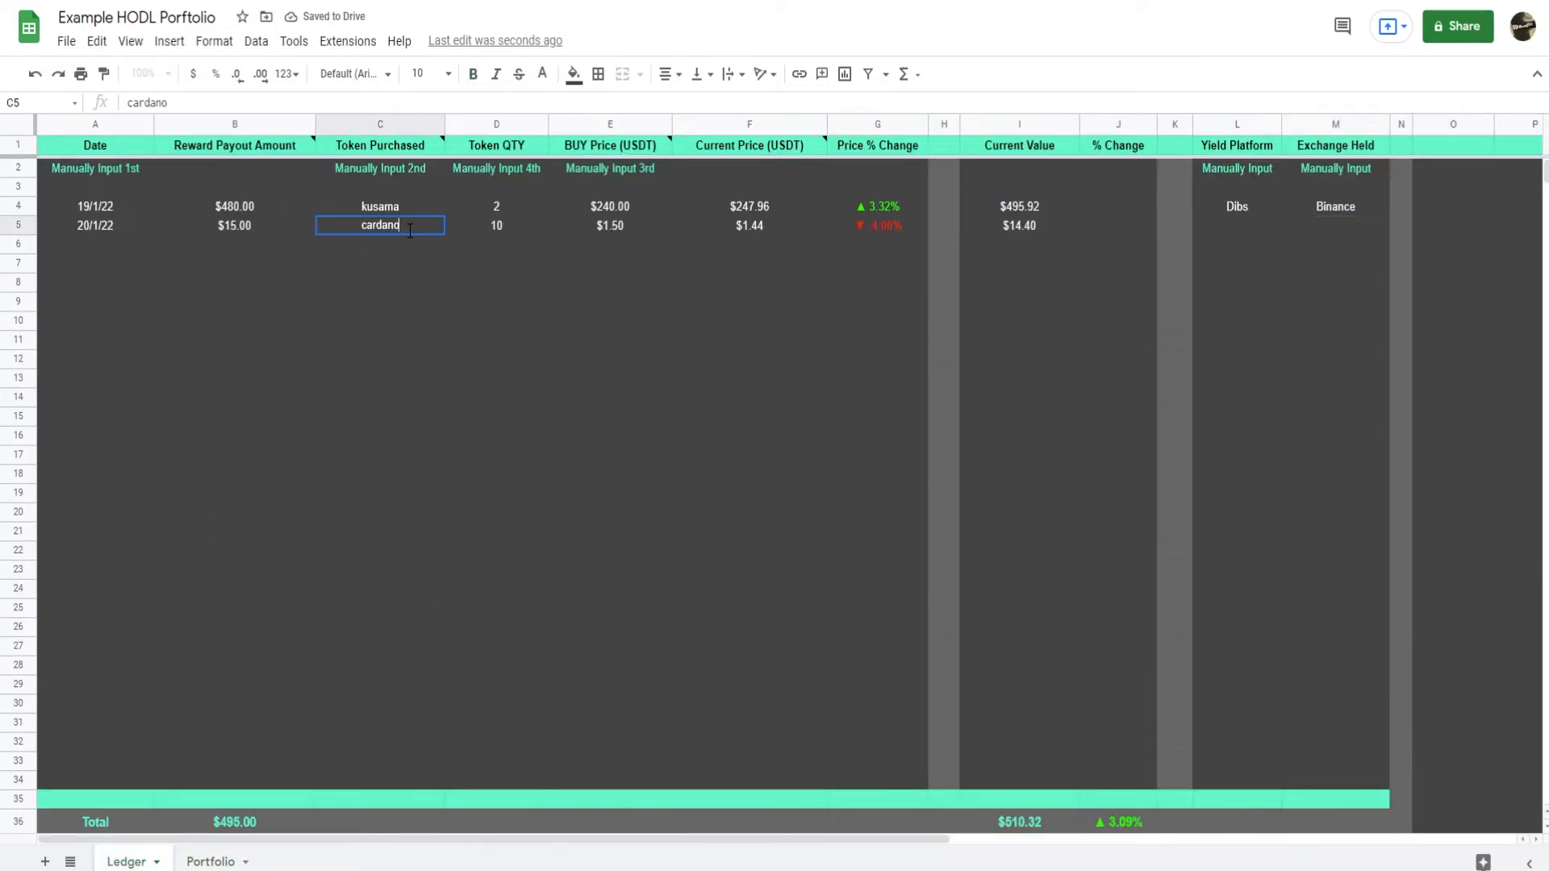
{"action": "left_click_drag", "start_coordinate": [409, 232], "coordinate": [350, 244]}
{"action": "left_click", "coordinate": [430, 417]}
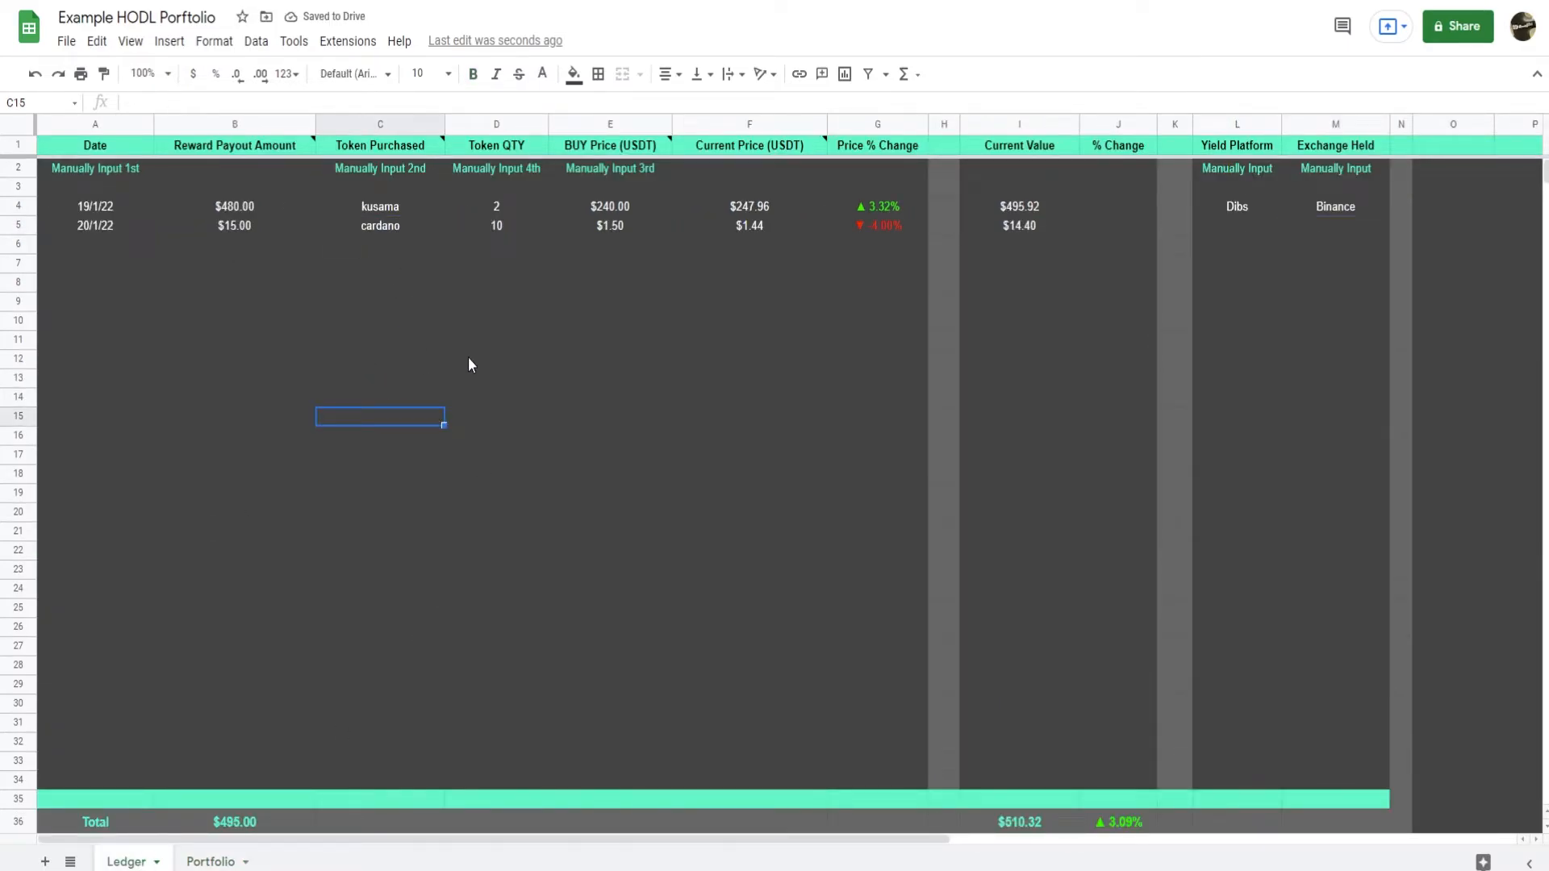
{"action": "left_click", "coordinate": [211, 861]}
{"action": "left_click", "coordinate": [75, 230]}
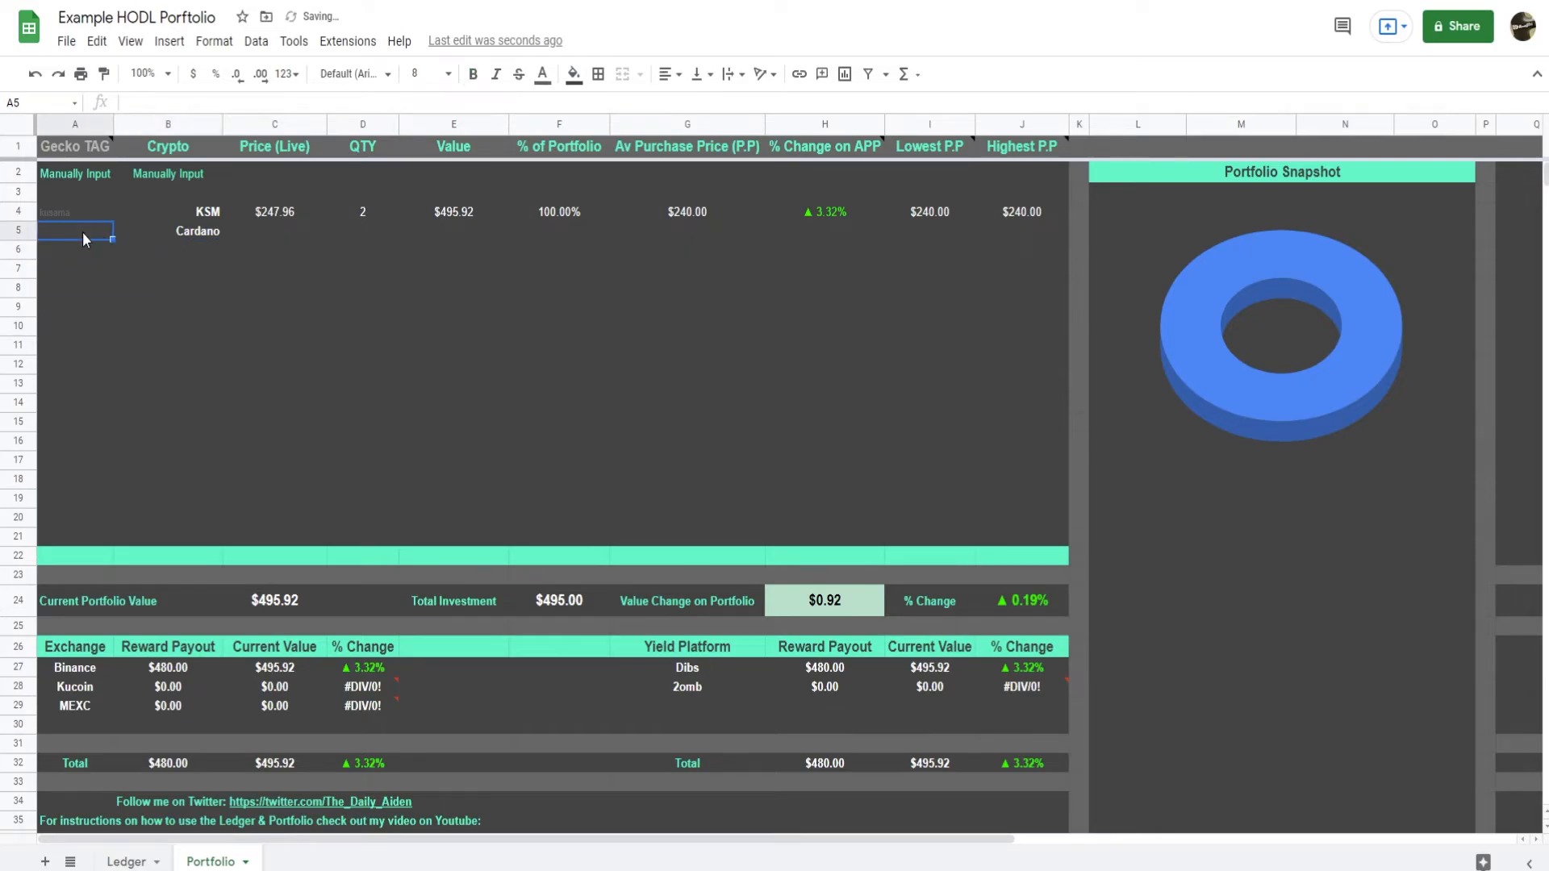
{"action": "type", "text": "cardano"}
Fill the Portfolio formulas from Price (Live) through Highest P.P in row 4 down to the Cardano row.
{"action": "left_click", "coordinate": [273, 287]}
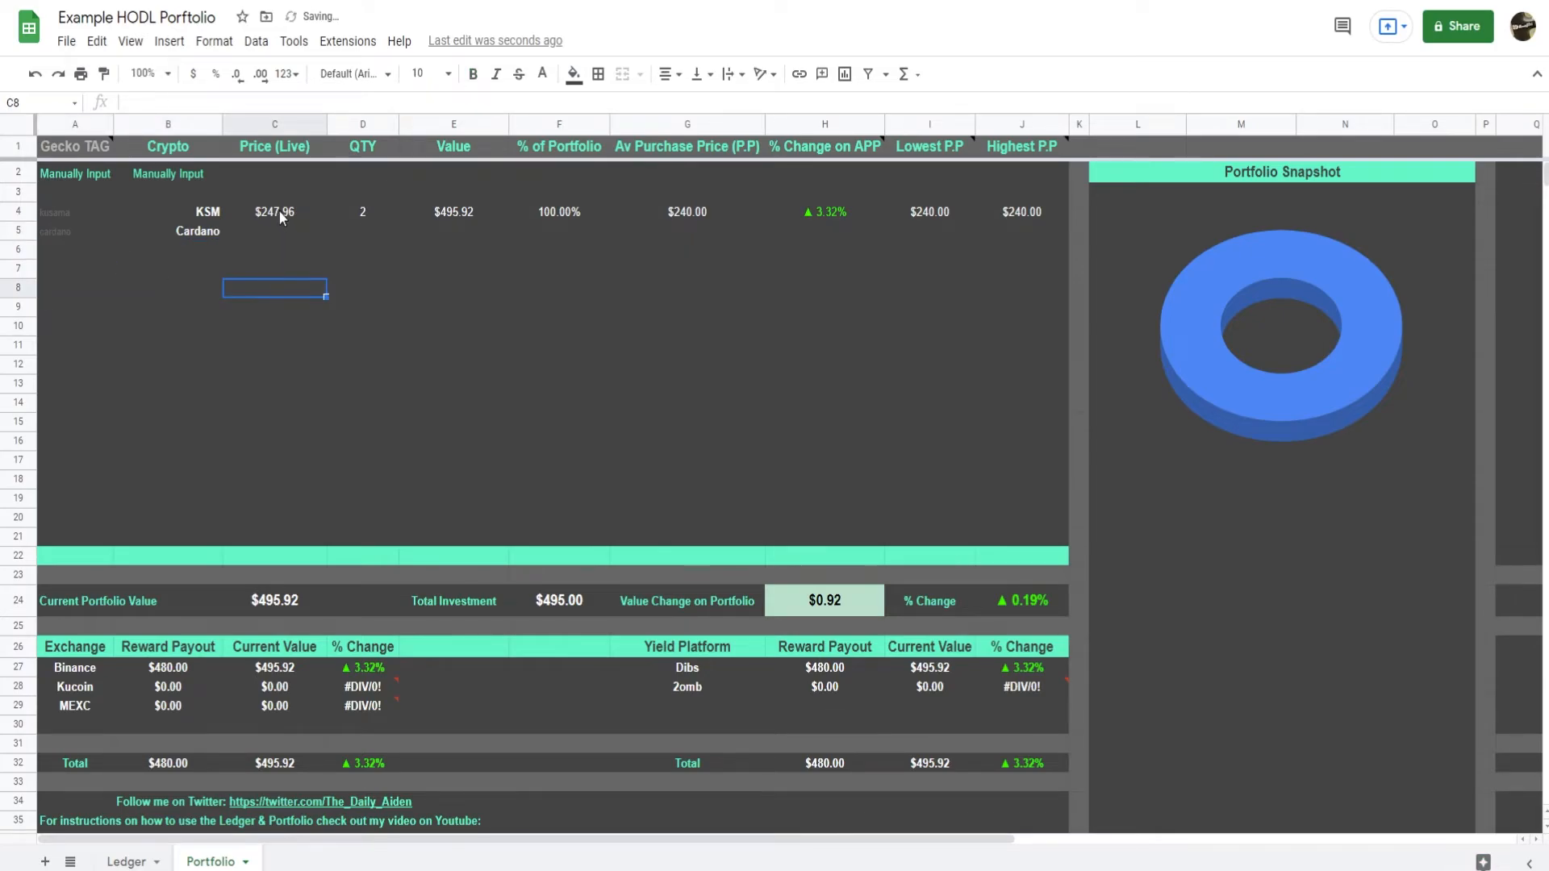
{"action": "left_click_drag", "start_coordinate": [279, 211], "coordinate": [1066, 232]}
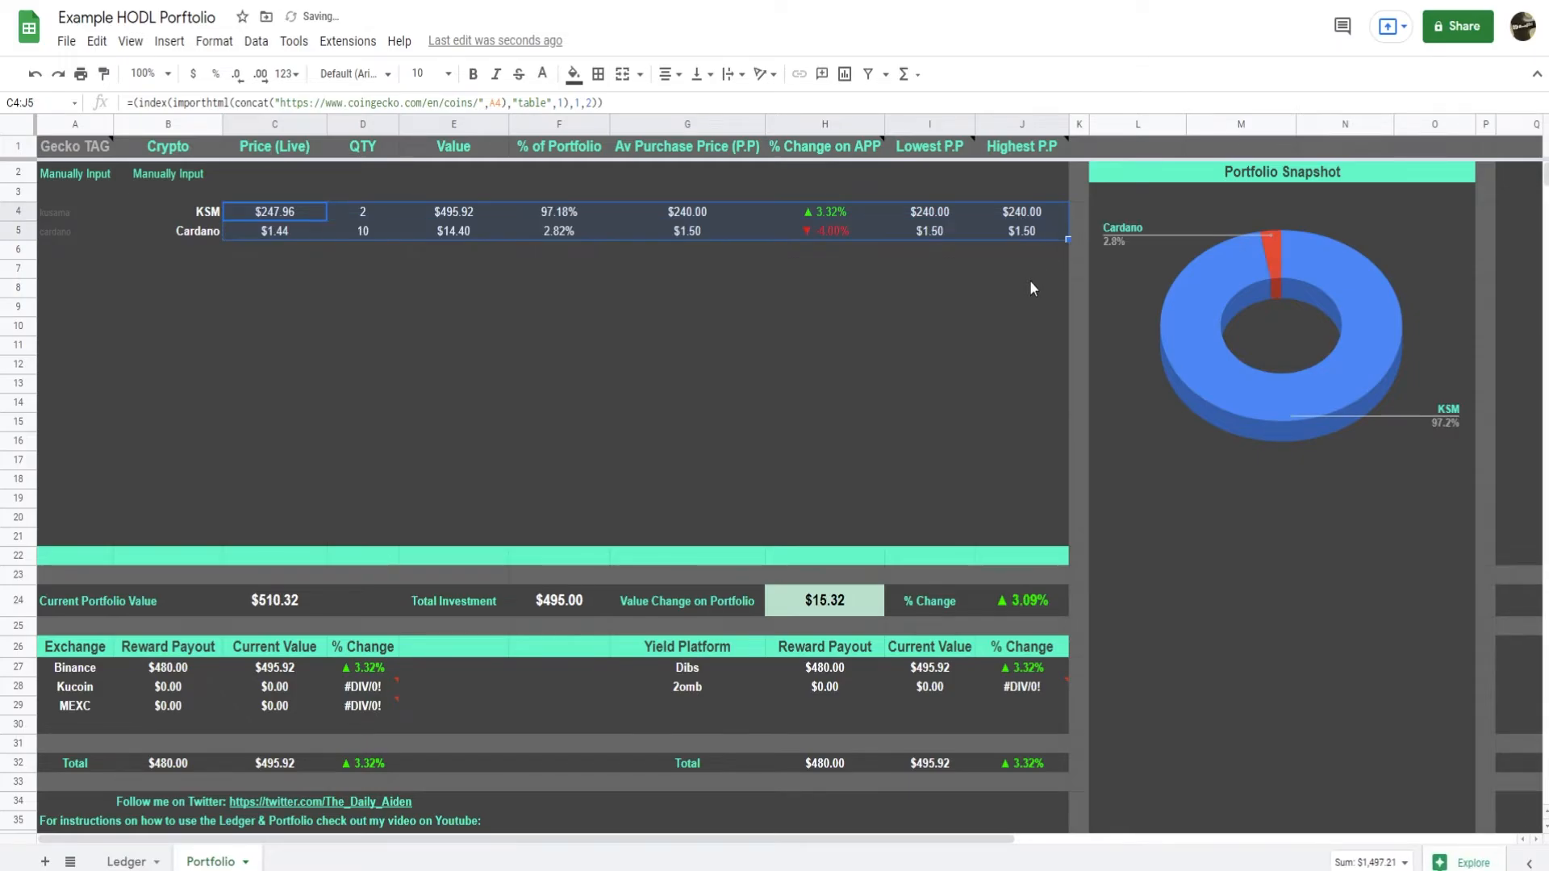
{"action": "left_click", "coordinate": [825, 305]}
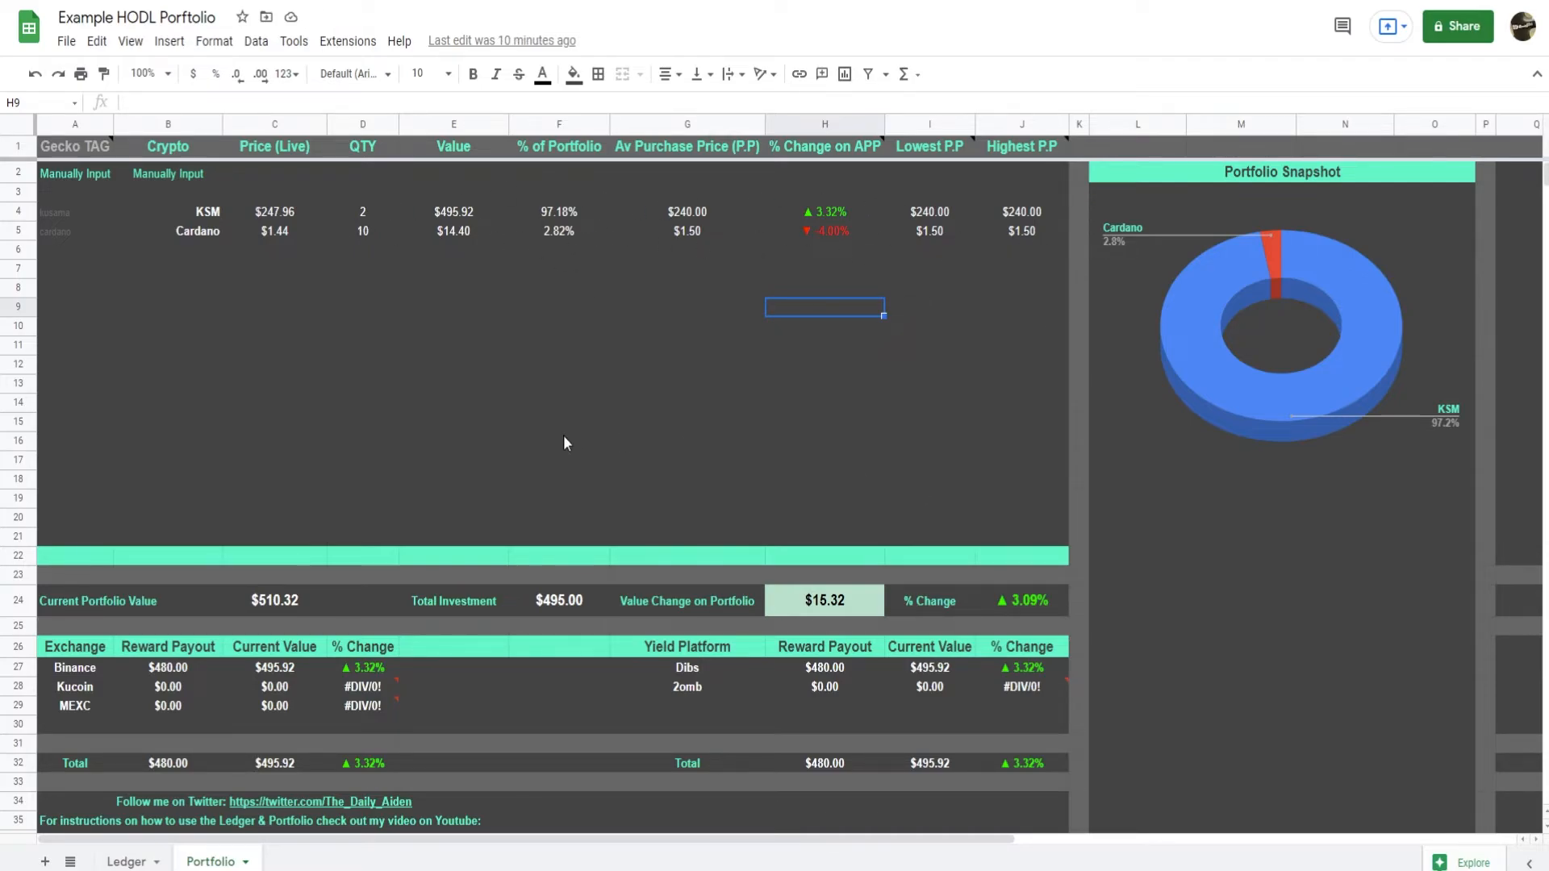
Copy the token name kusama from Ledger cell C4 into cell C6 to start another purchase.
{"action": "left_click", "coordinate": [126, 861]}
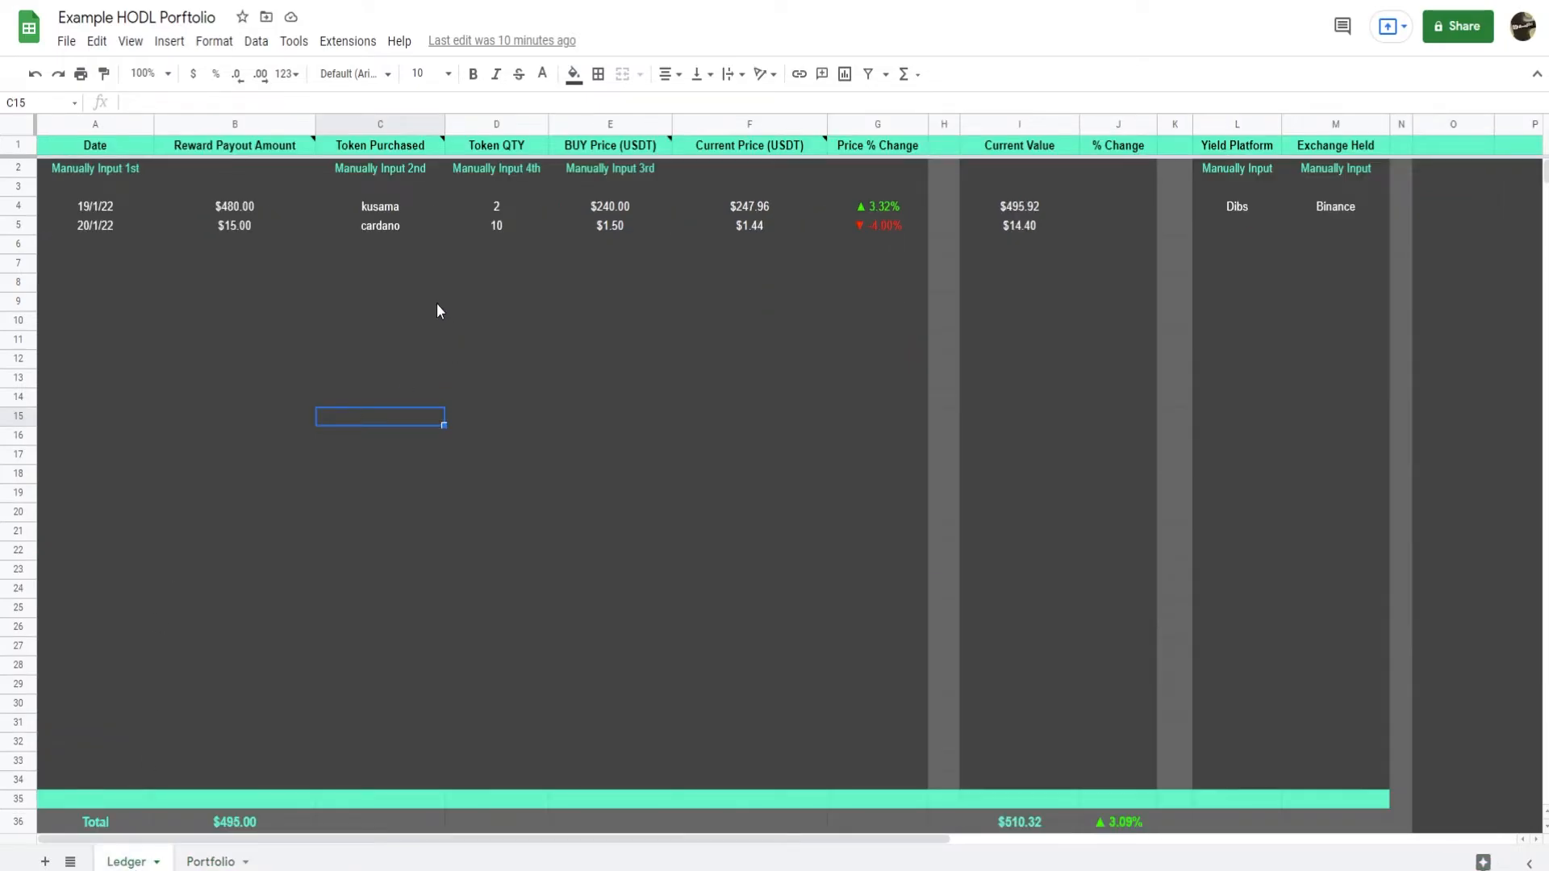
{"action": "left_click", "coordinate": [379, 207]}
{"action": "key", "text": "ctrl+c"}
{"action": "left_click", "coordinate": [402, 244]}
{"action": "key", "text": "ctrl+v"}
Set the second kusama purchase in Ledger row 6 to a quantity of 3 and a buy price of 250.
{"action": "left_click", "coordinate": [515, 255]}
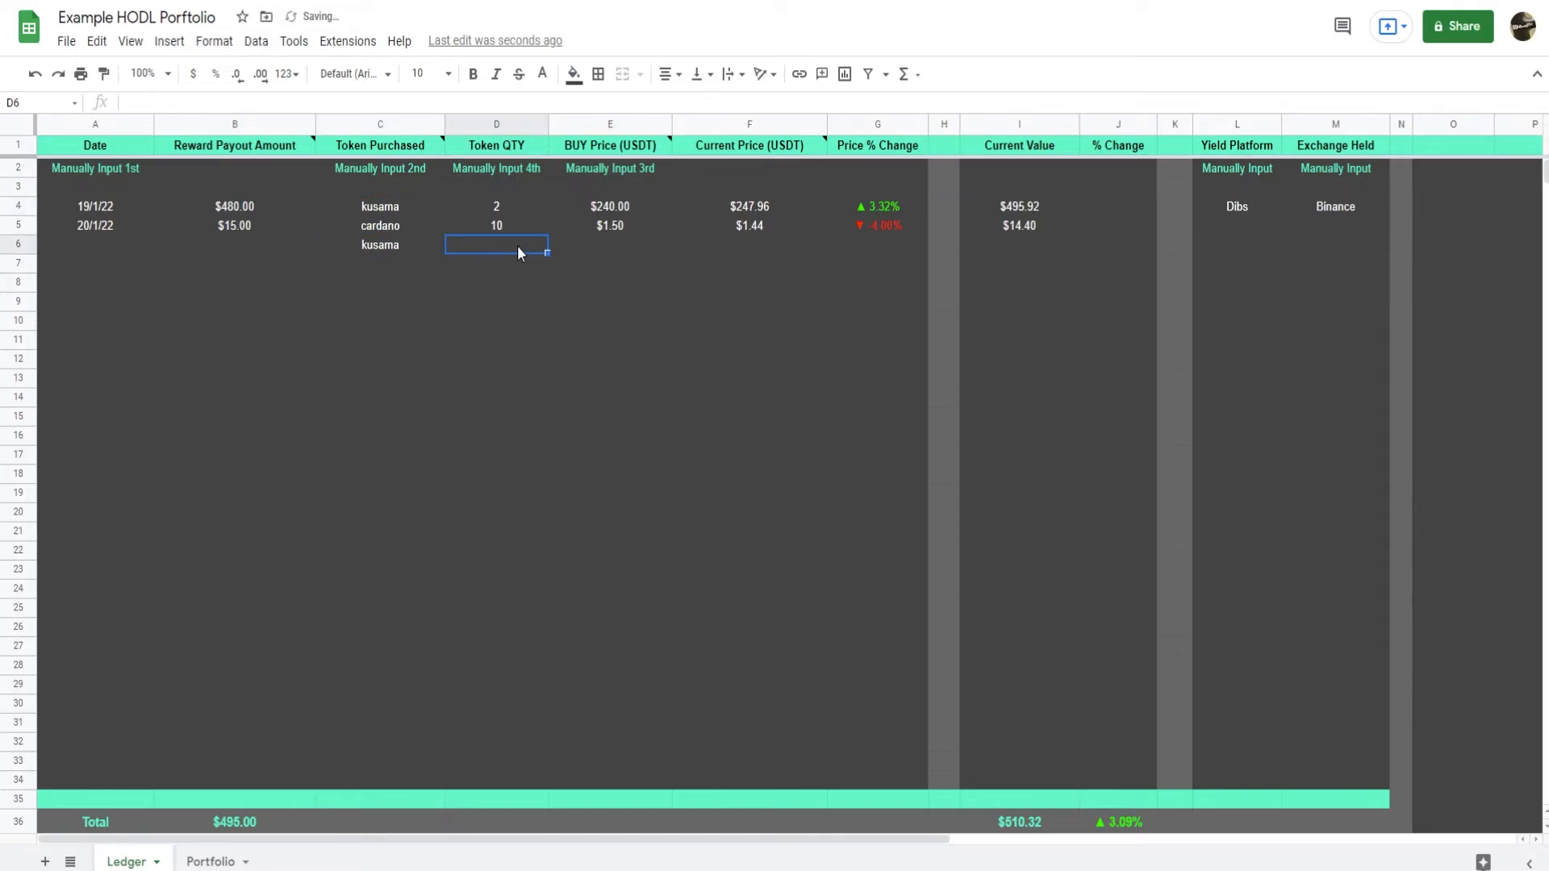
{"action": "type", "text": "3"}
{"action": "left_click", "coordinate": [609, 244]}
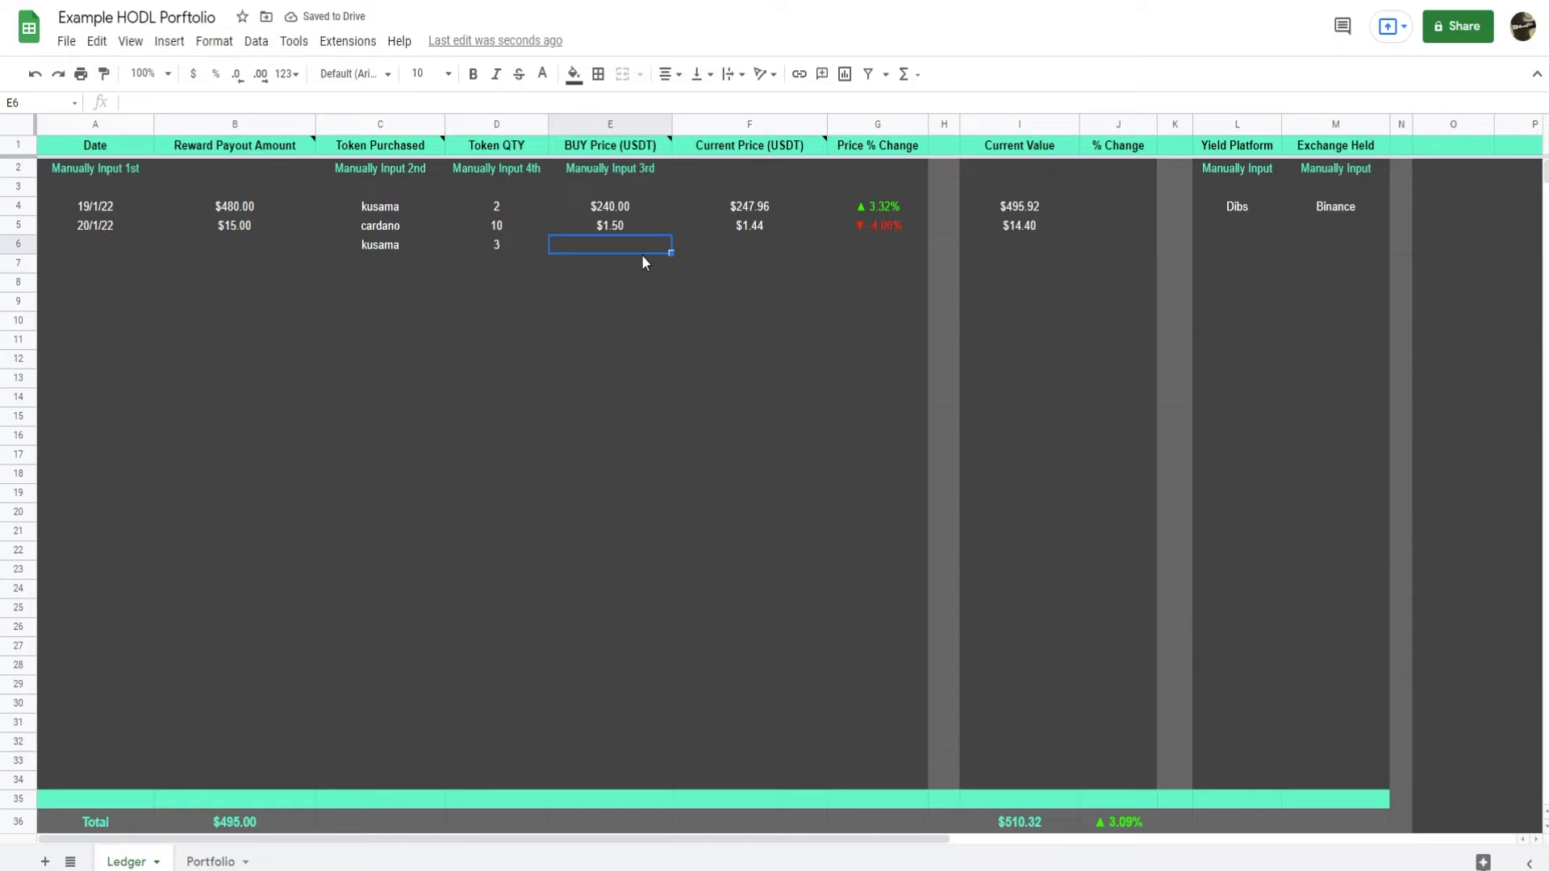
{"action": "type", "text": "250"}
{"action": "key", "text": "Return"}
Fill the Reward Payout Amount formula from Ledger cell B5 down to B6.
{"action": "left_click", "coordinate": [279, 231]}
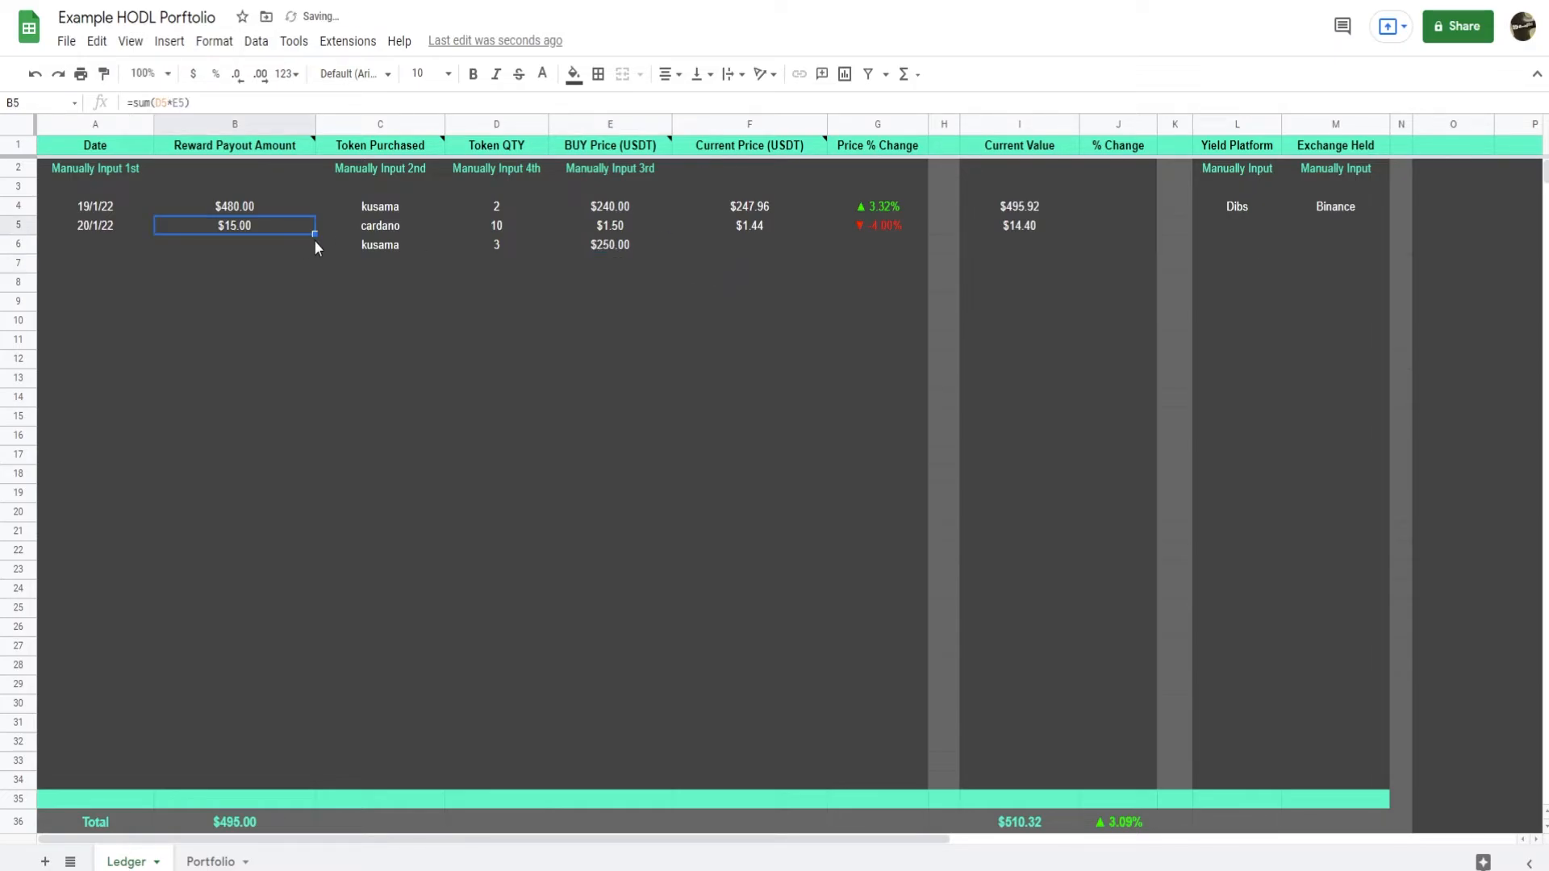
{"action": "left_click_drag", "start_coordinate": [314, 234], "coordinate": [310, 247]}
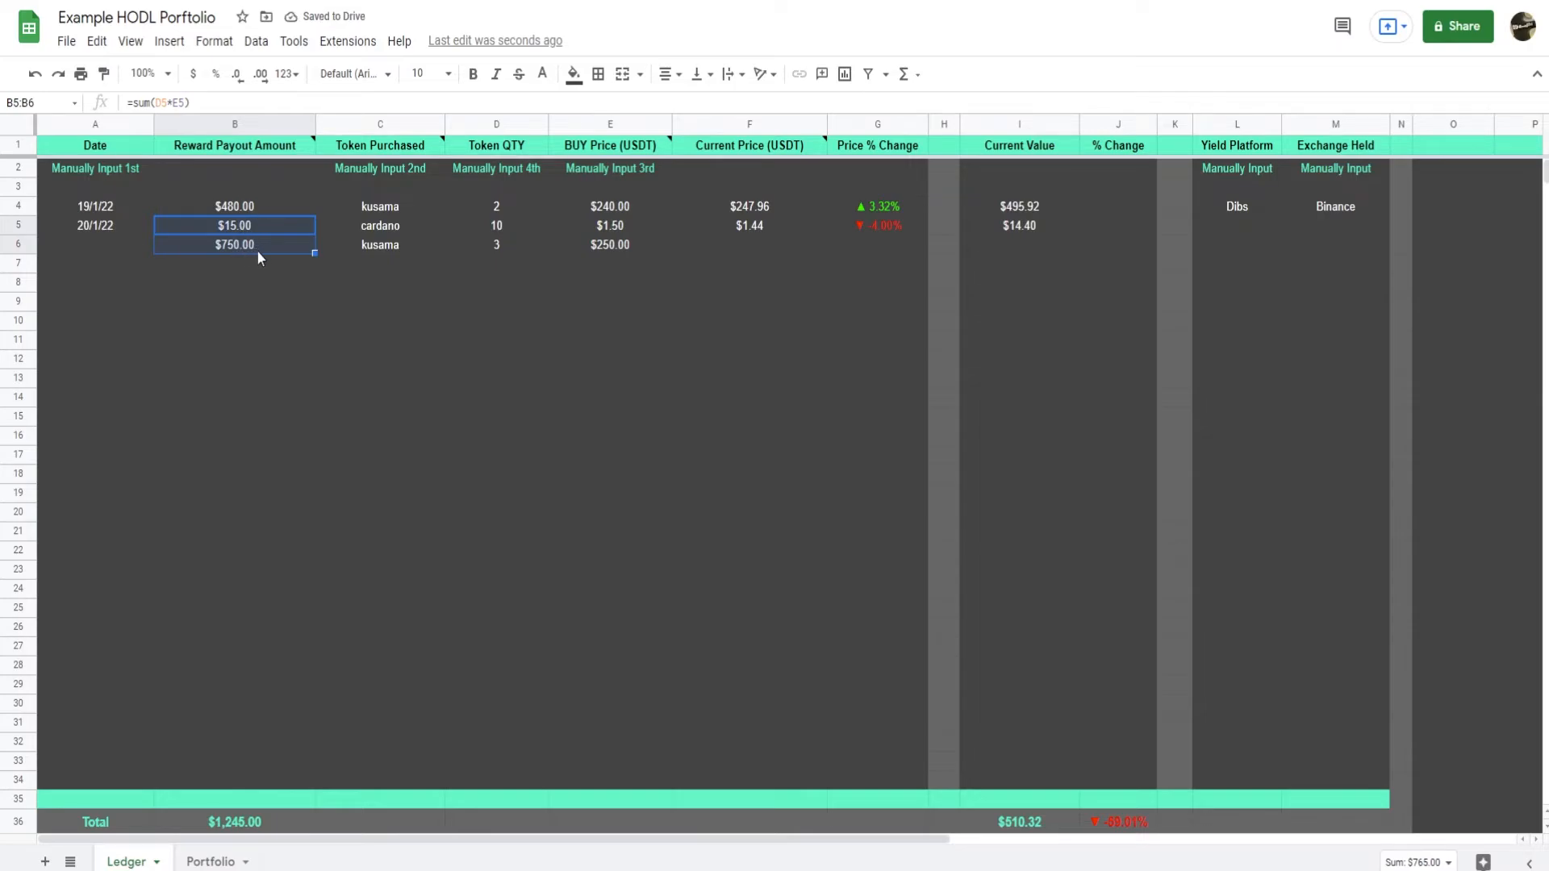
{"action": "left_click", "coordinate": [512, 251]}
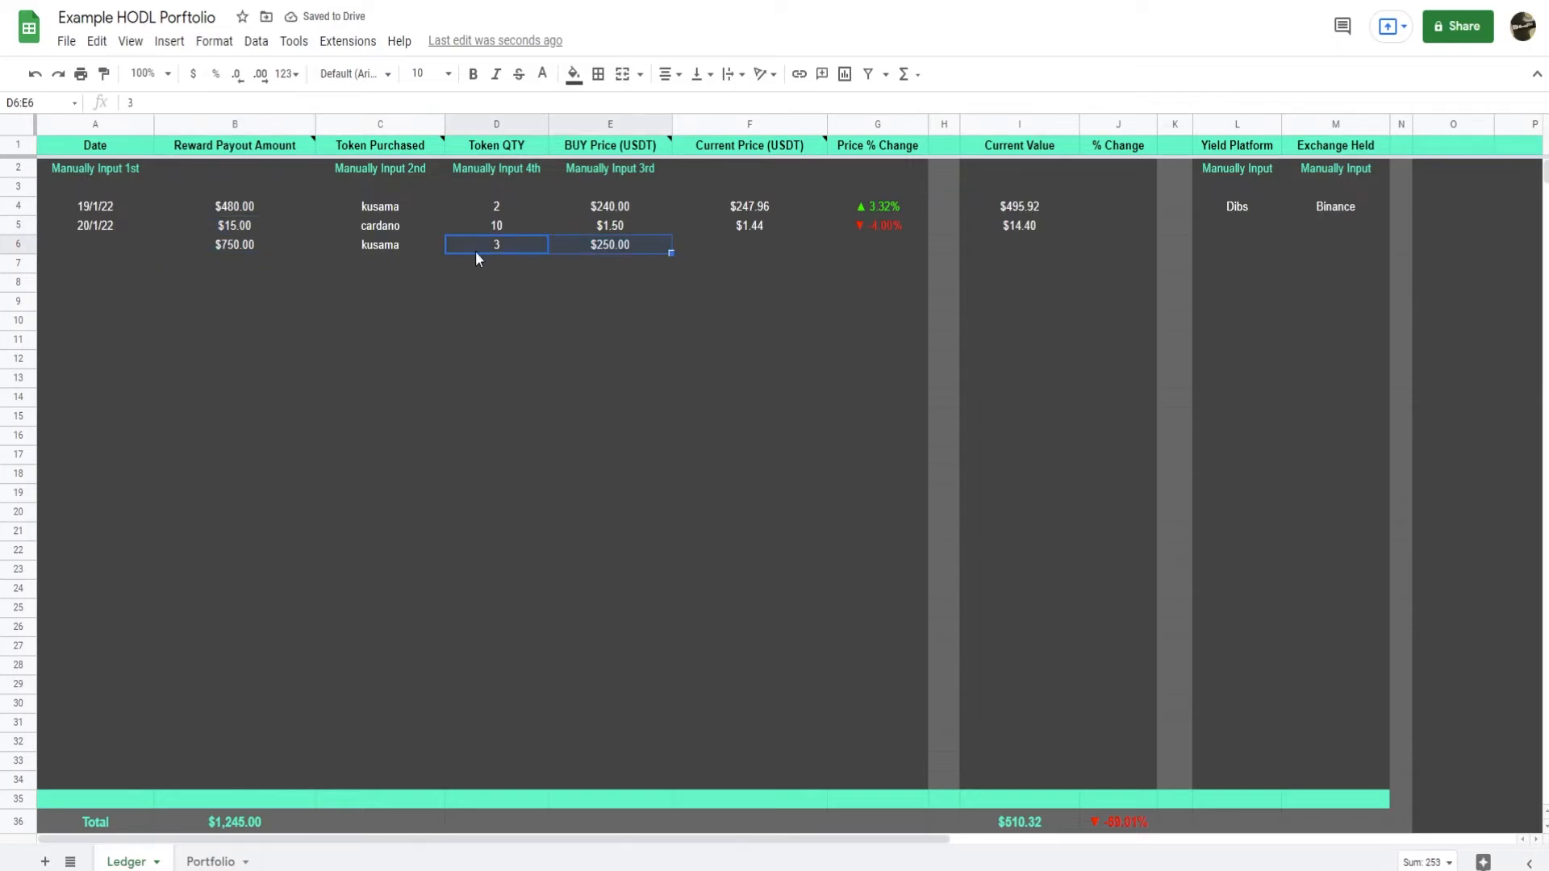
Date Ledger row 6 as 21/1/22 and fill the Current Price through Current Value formulas from row 5 down to it.
{"action": "left_click", "coordinate": [133, 247]}
{"action": "type", "text": "21/1/22"}
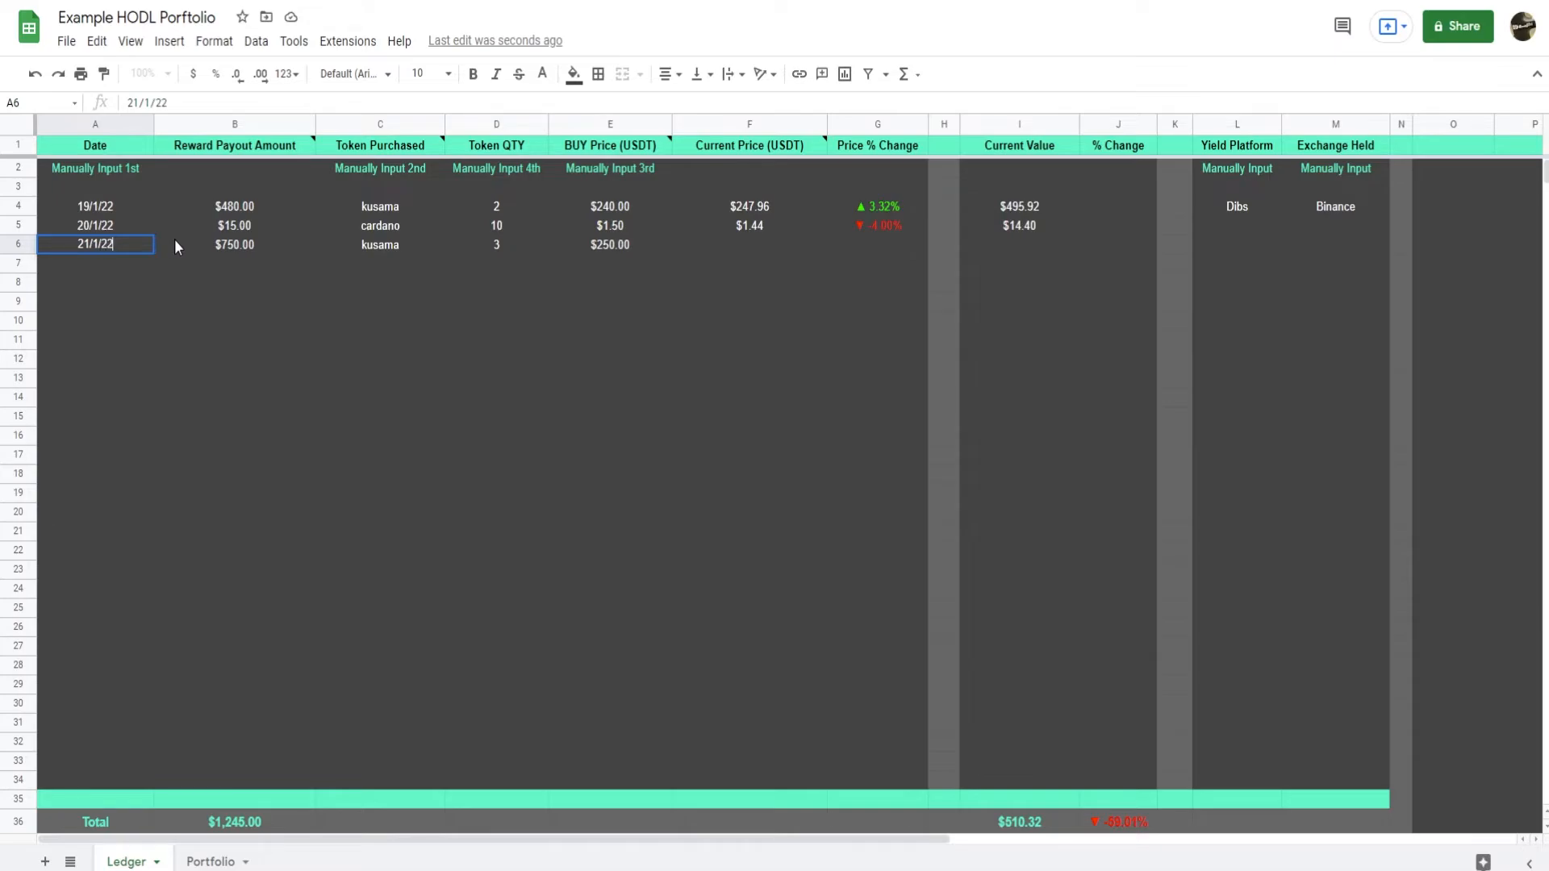
{"action": "key", "text": "Return"}
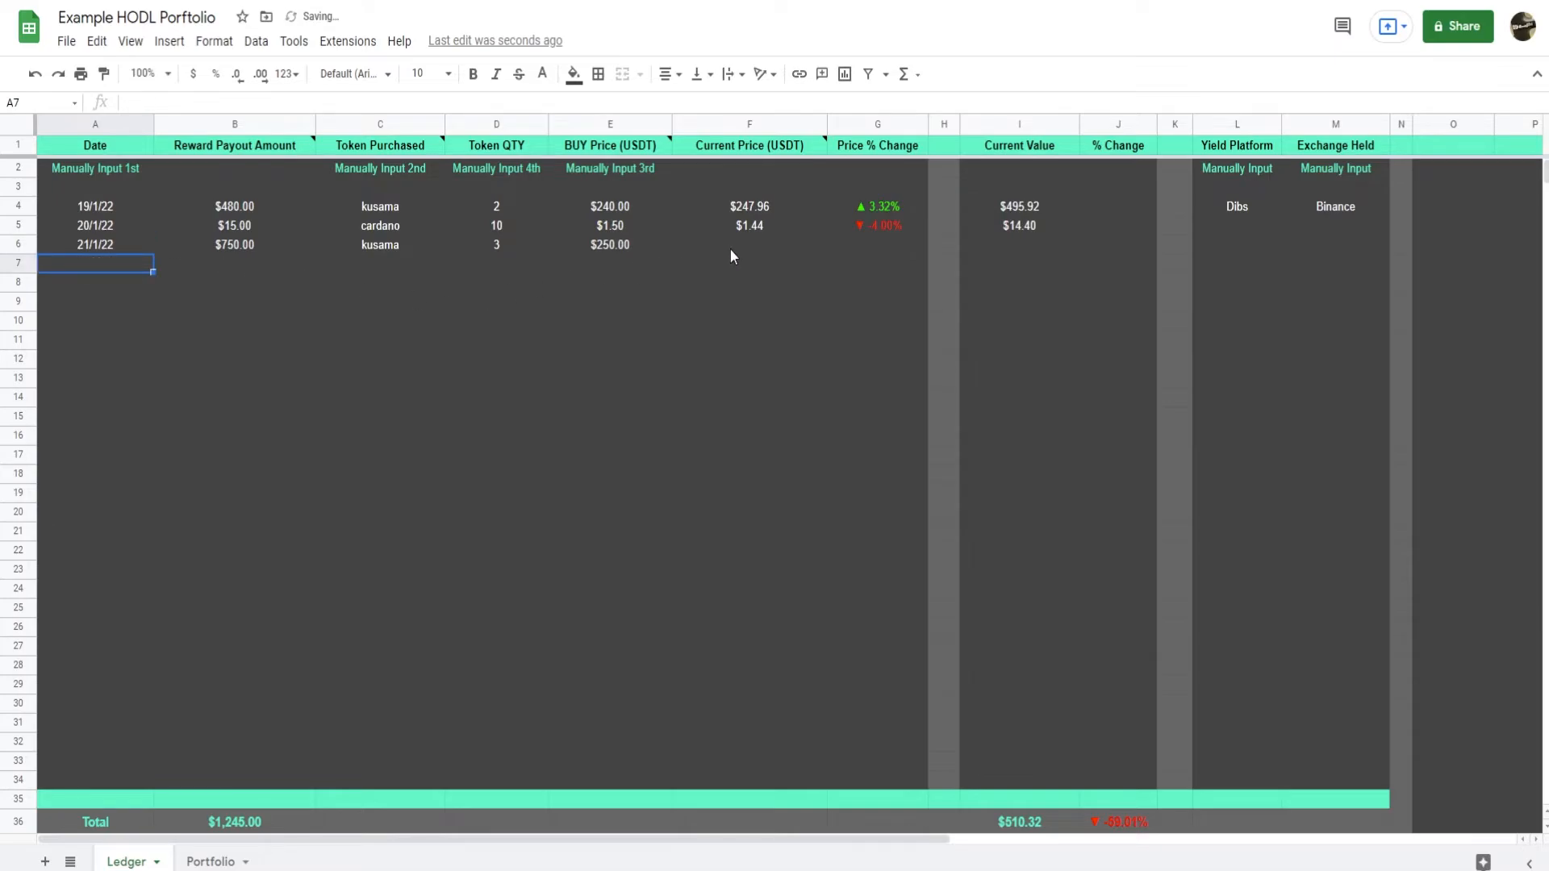
{"action": "left_click_drag", "start_coordinate": [746, 232], "coordinate": [1076, 247]}
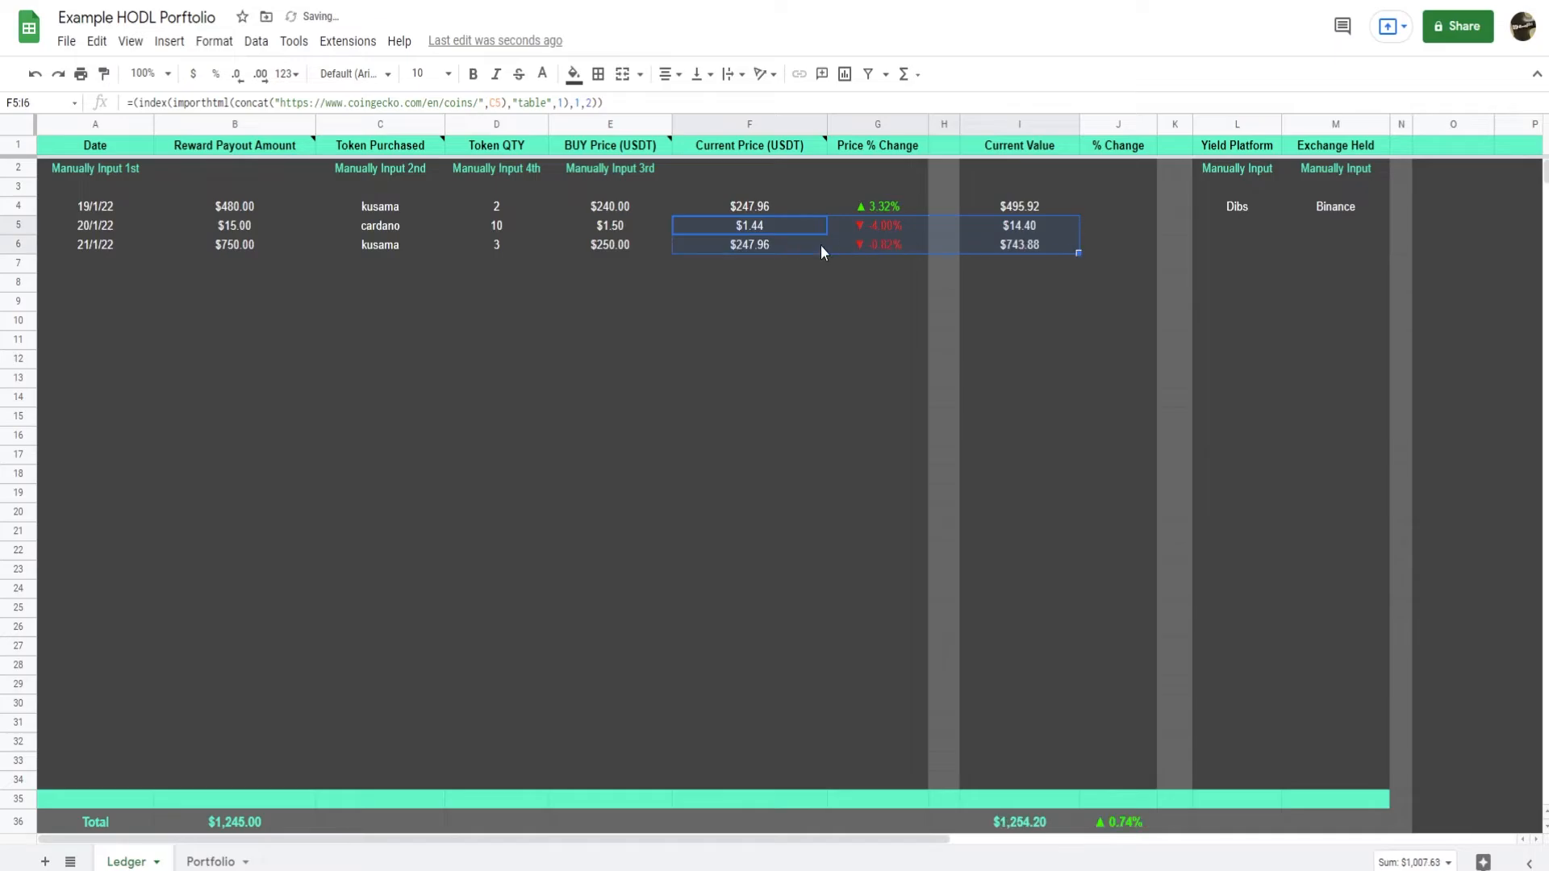
{"action": "left_click", "coordinate": [782, 269]}
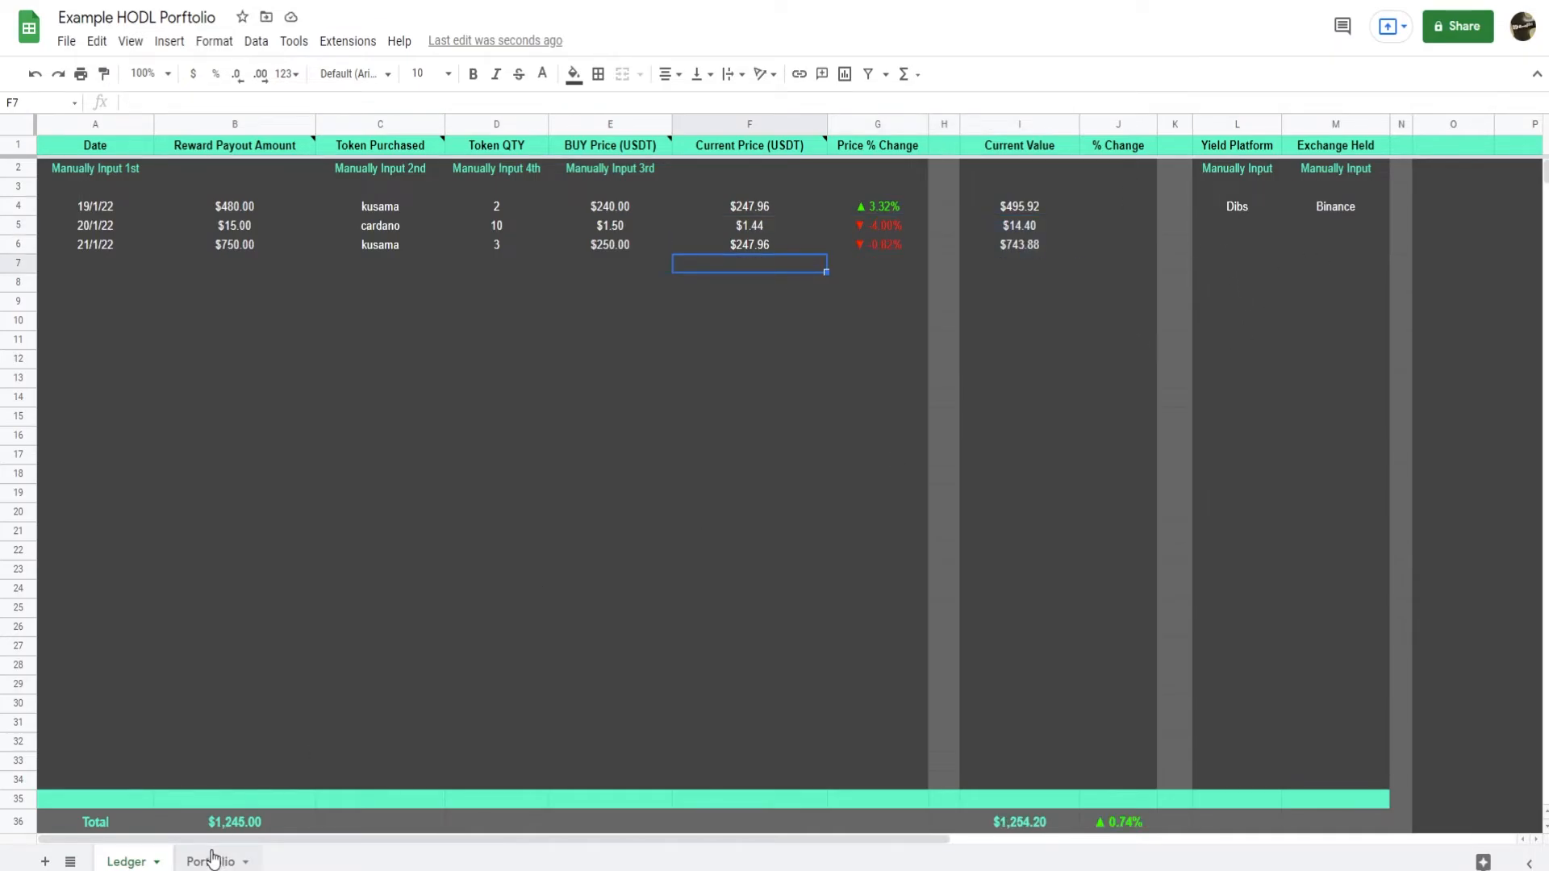
Review the KSM row's quantity, average purchase price and % change in the Portfolio sheet against the kusama purchases in the Ledger.
{"action": "left_click", "coordinate": [213, 861]}
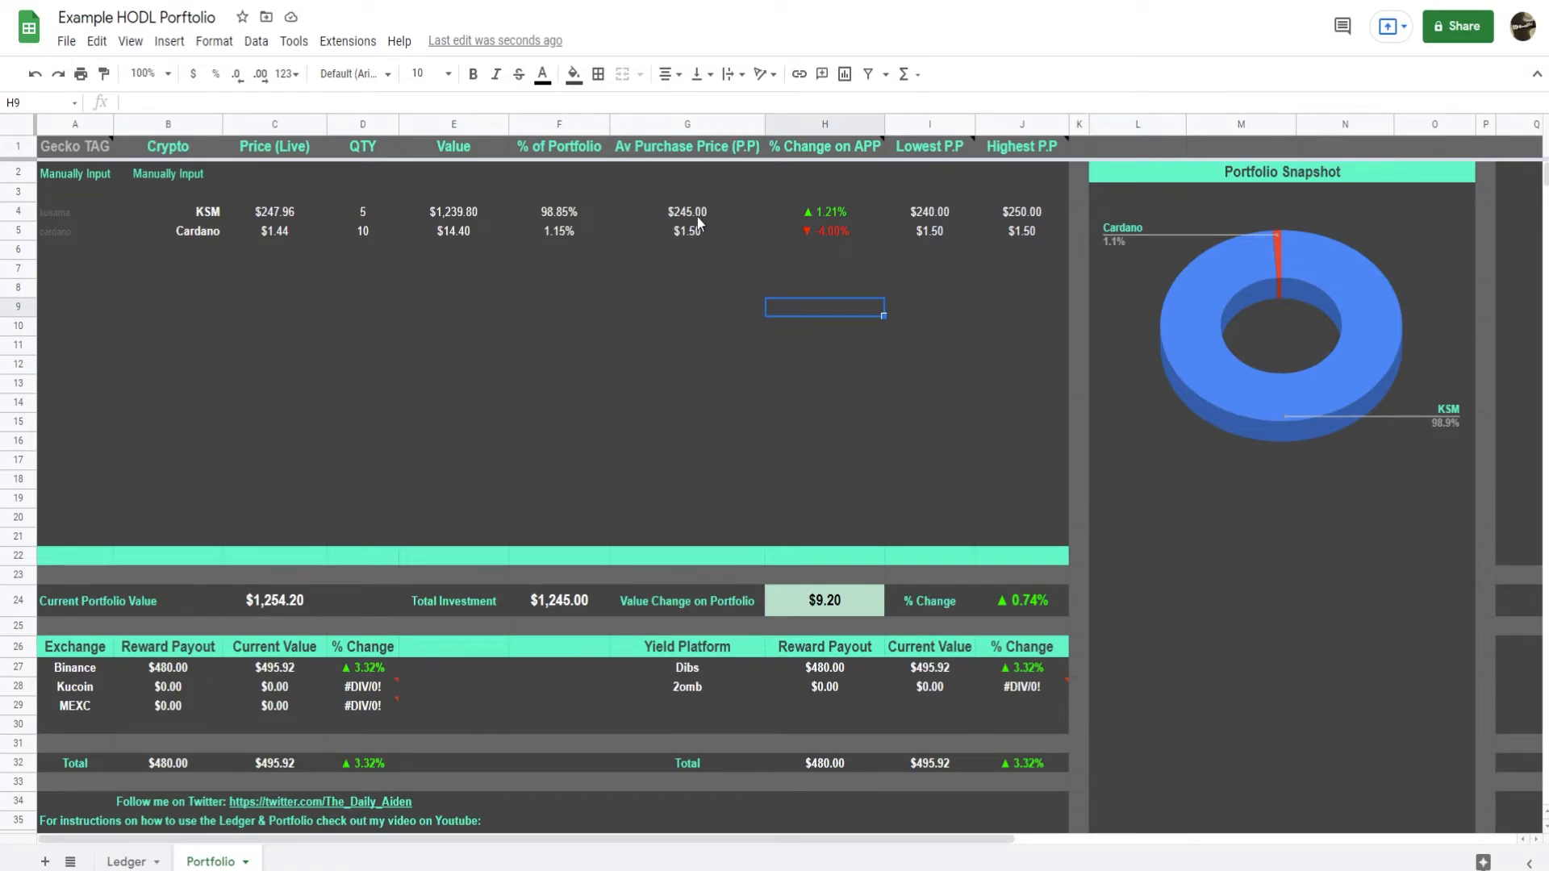
{"action": "mouse_move", "coordinate": [860, 155]}
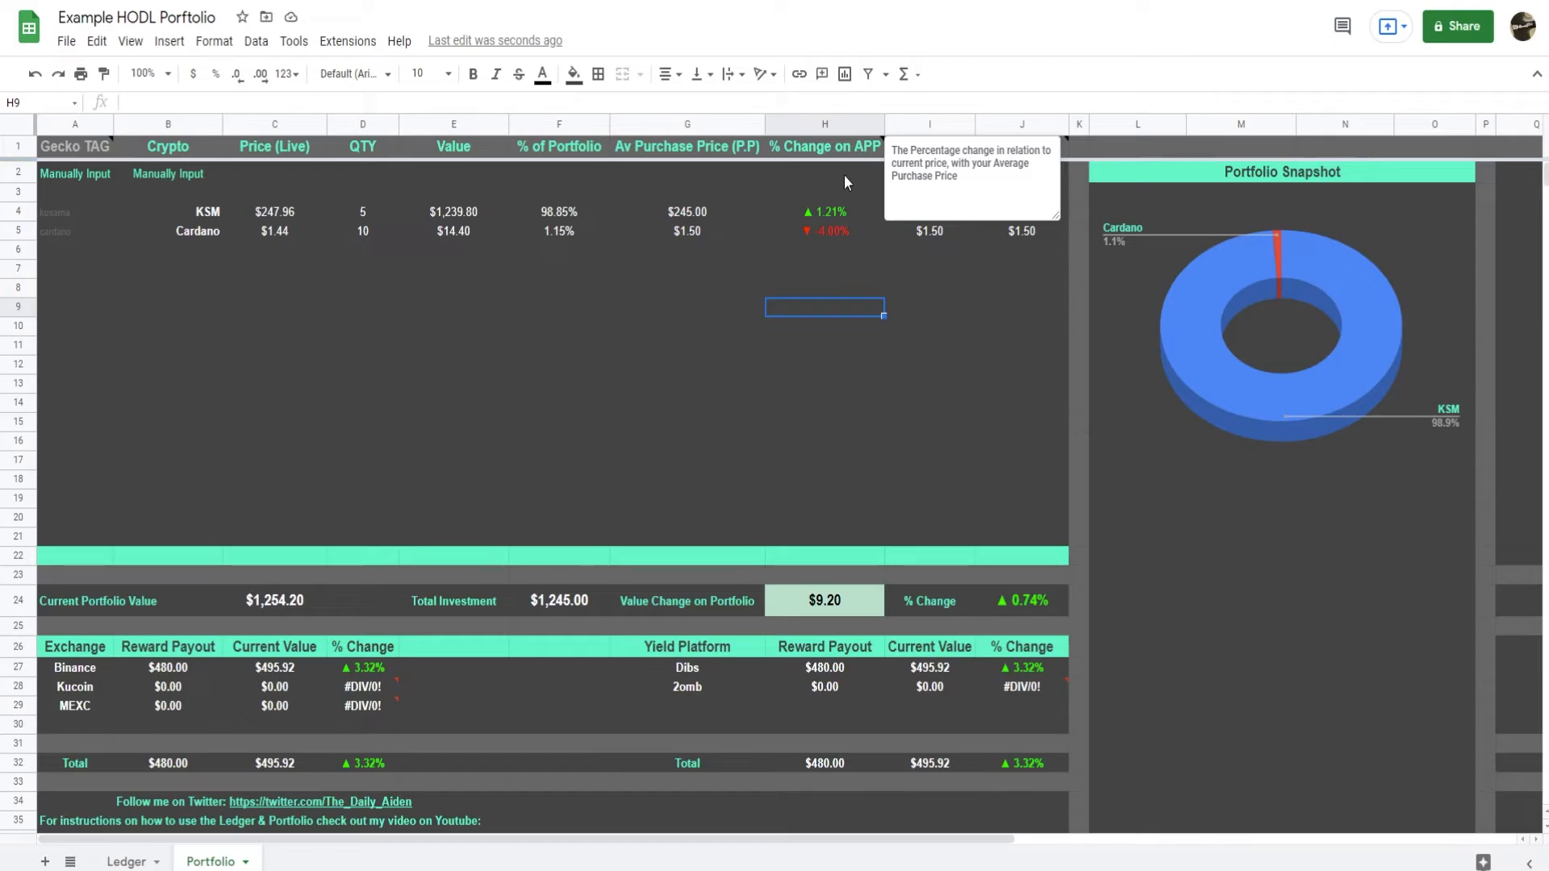
{"action": "left_click", "coordinate": [294, 211]}
{"action": "left_click", "coordinate": [454, 326]}
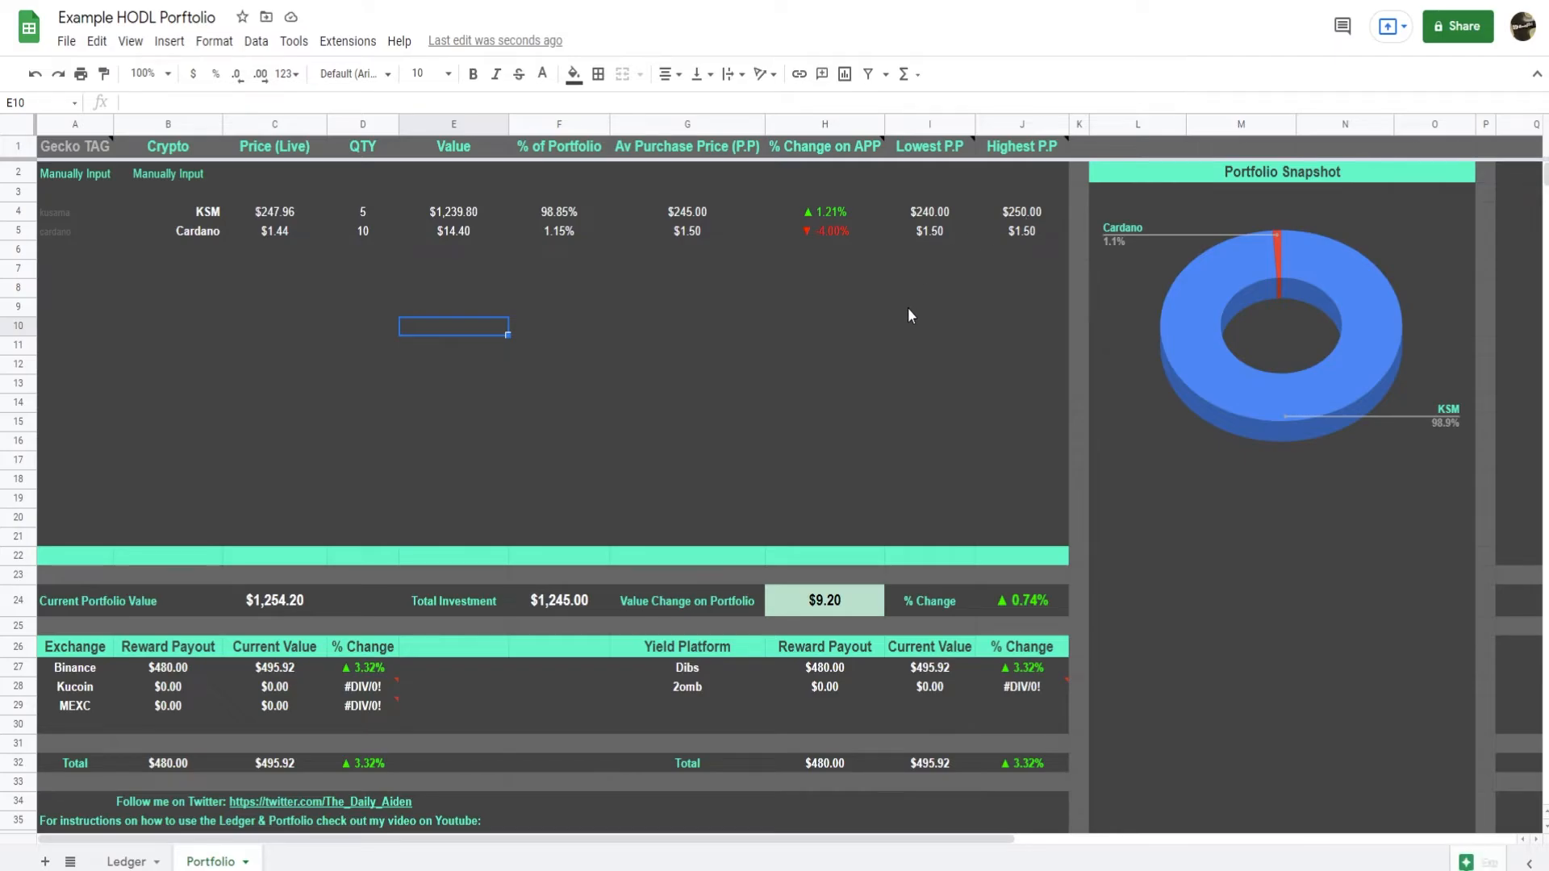
{"action": "left_click", "coordinate": [127, 862]}
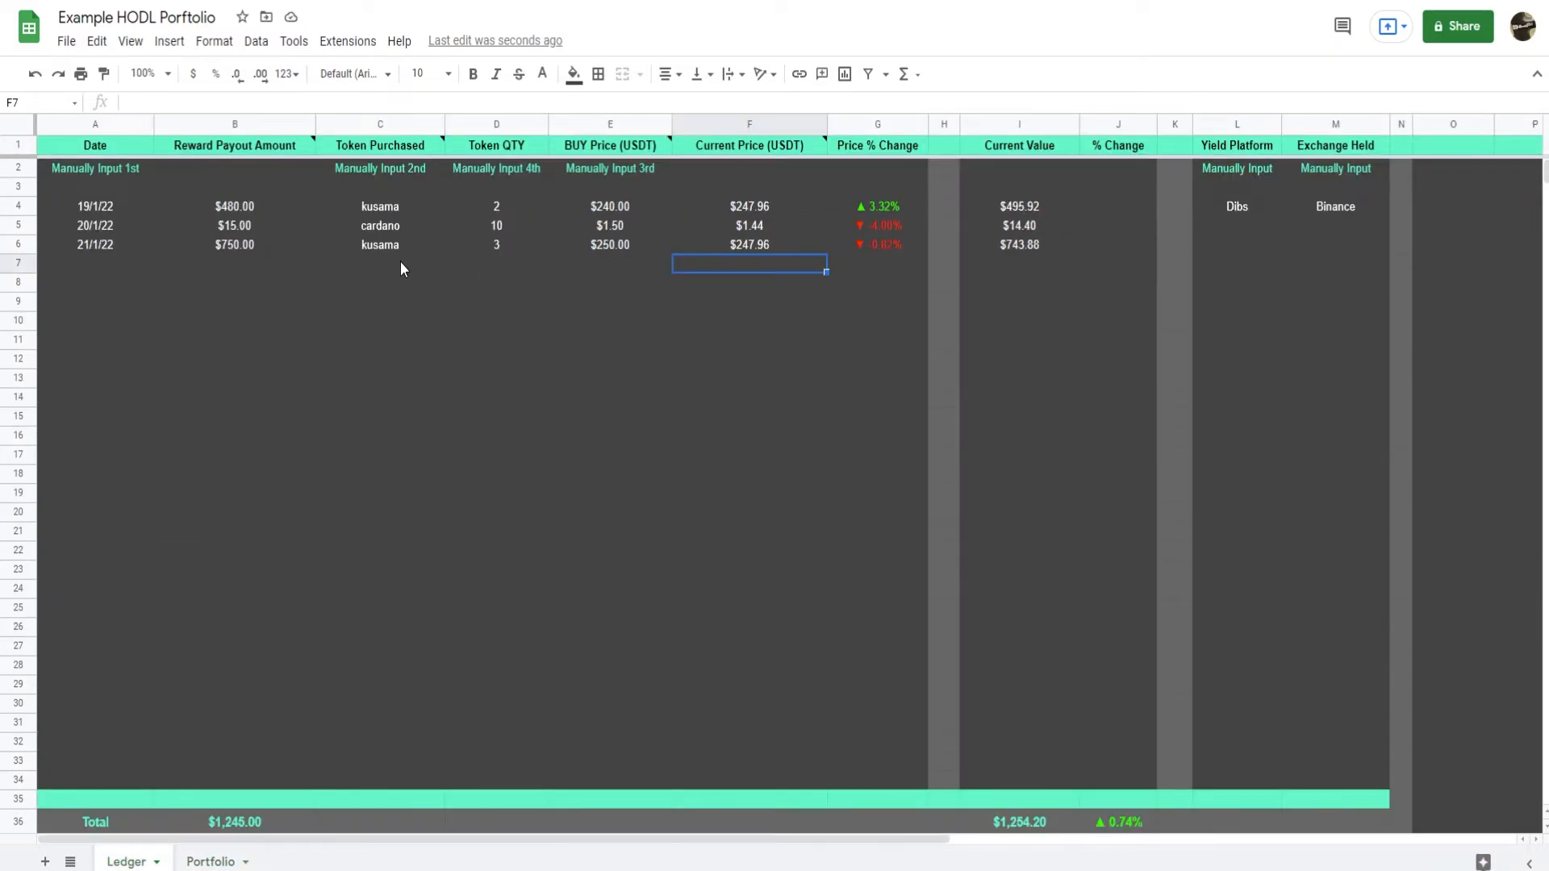
{"action": "left_click", "coordinate": [211, 862]}
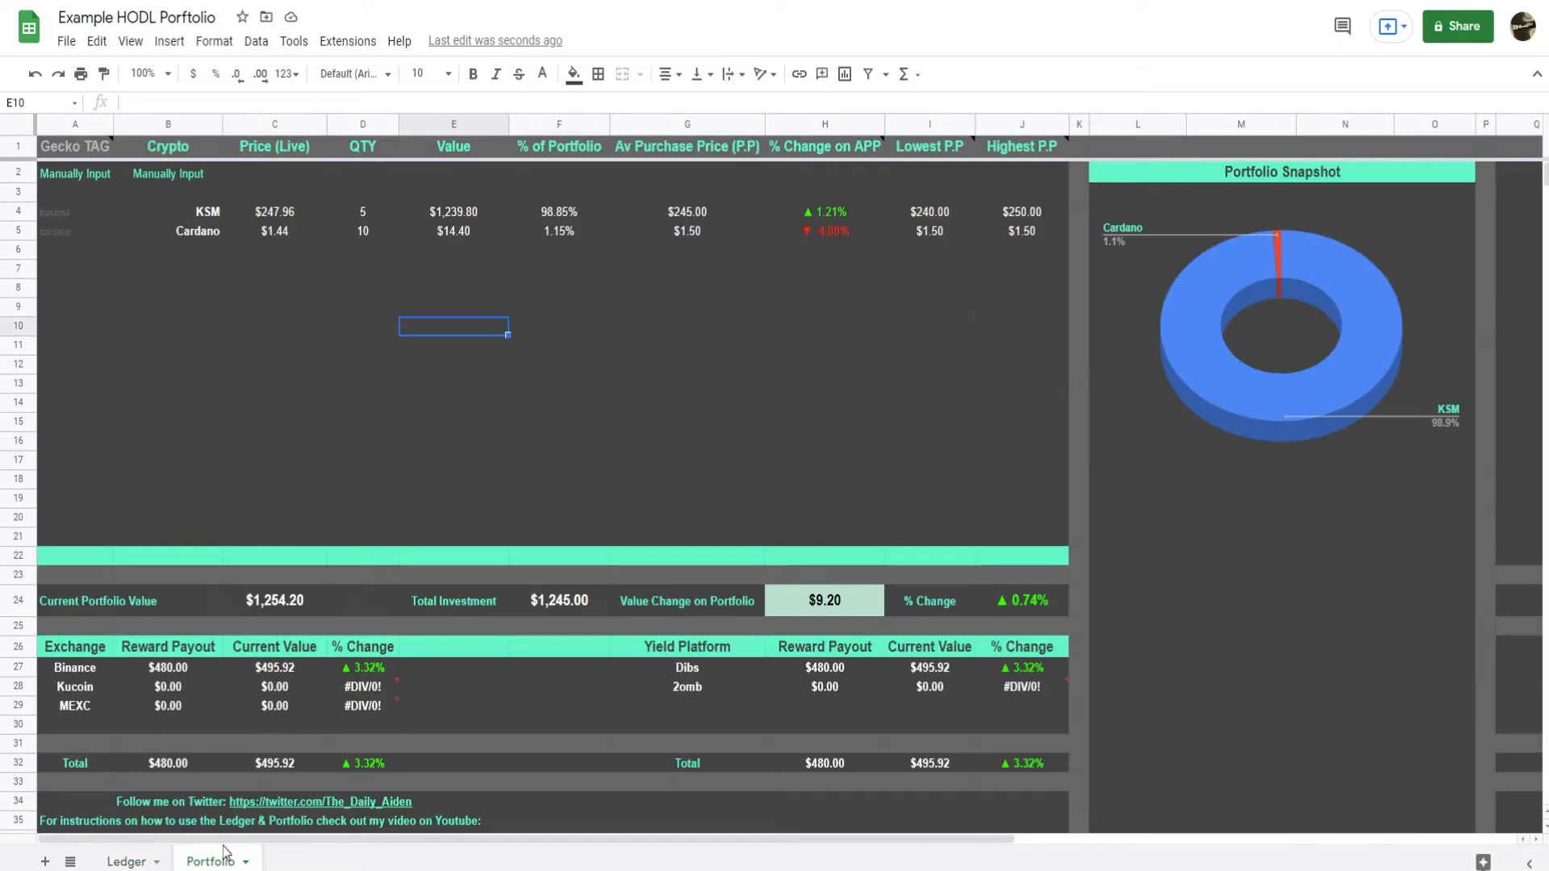
Clear the Exchange and Yield Platform summary tables in Portfolio range A26:J33, and undo the deletion.
{"action": "left_click_drag", "start_coordinate": [60, 255], "coordinate": [190, 251]}
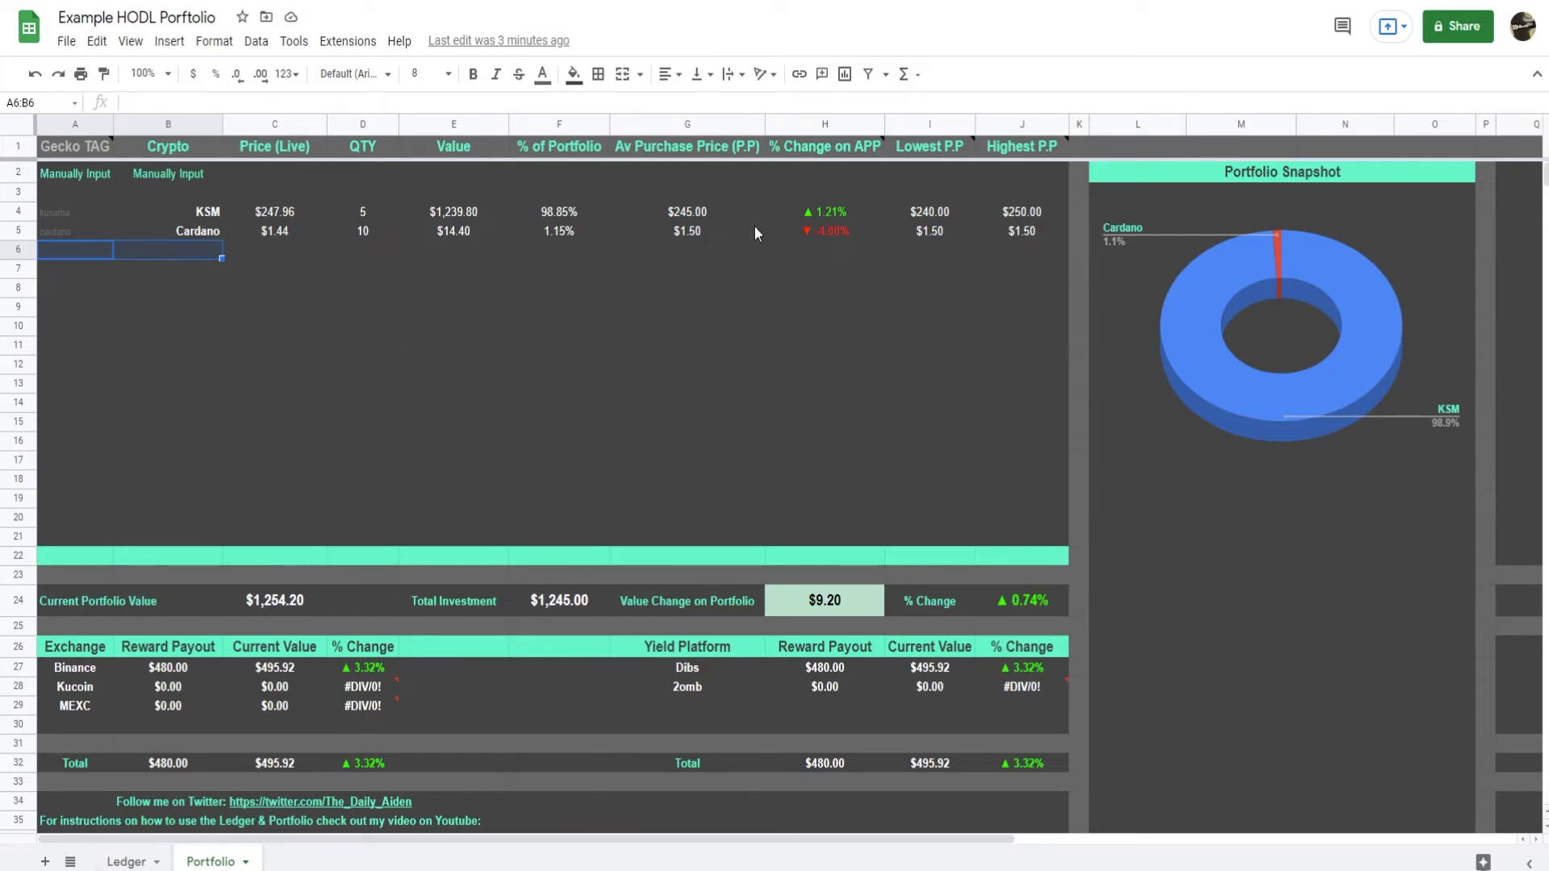
{"action": "left_click", "coordinate": [907, 403]}
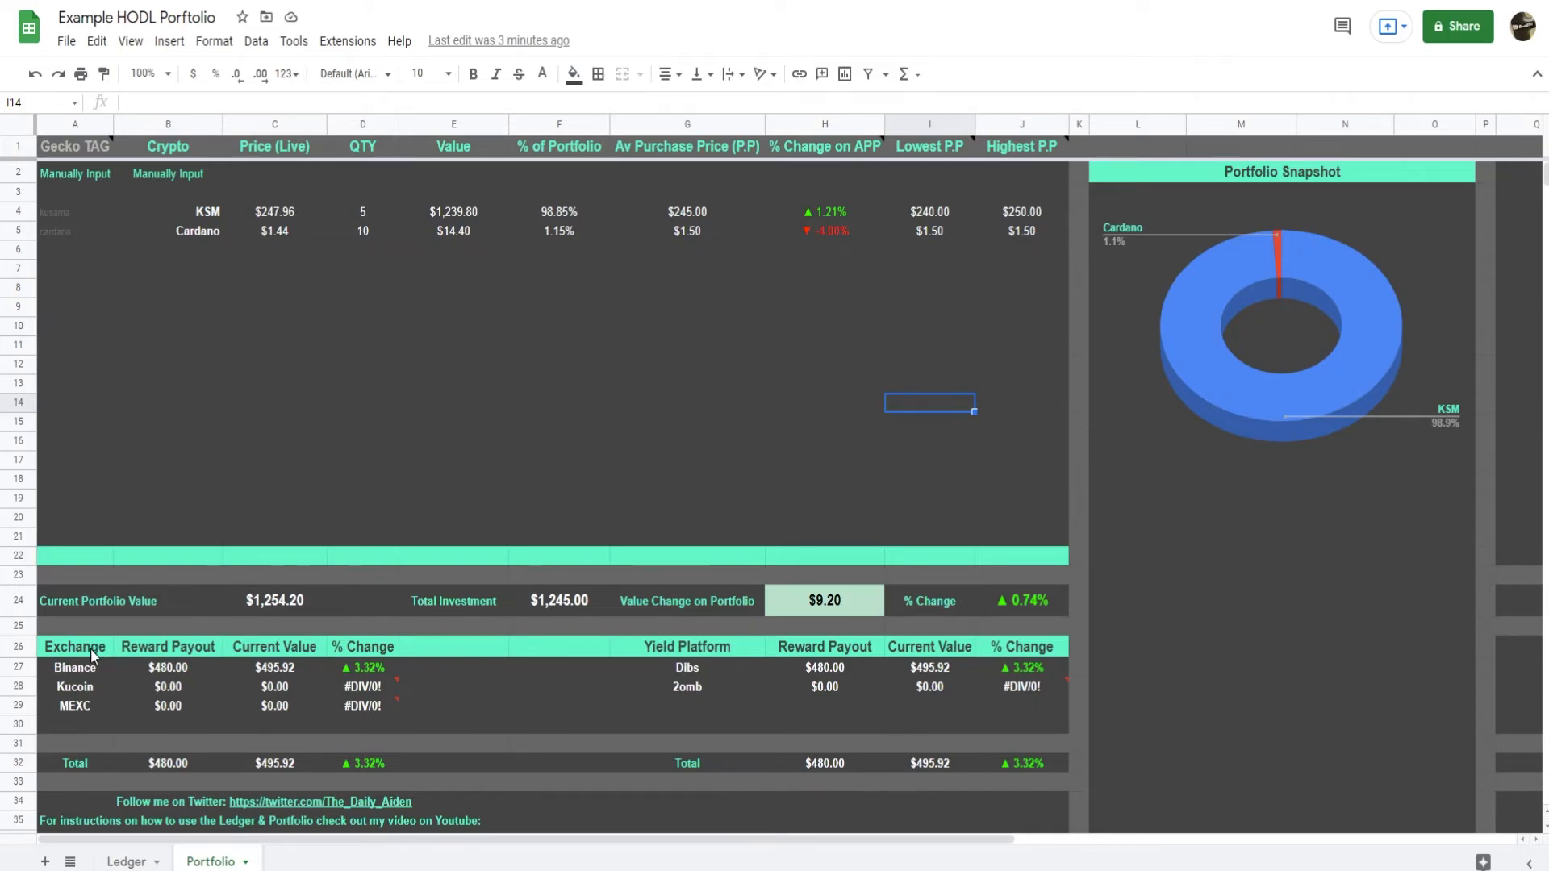
{"action": "left_click_drag", "start_coordinate": [89, 652], "coordinate": [1011, 778]}
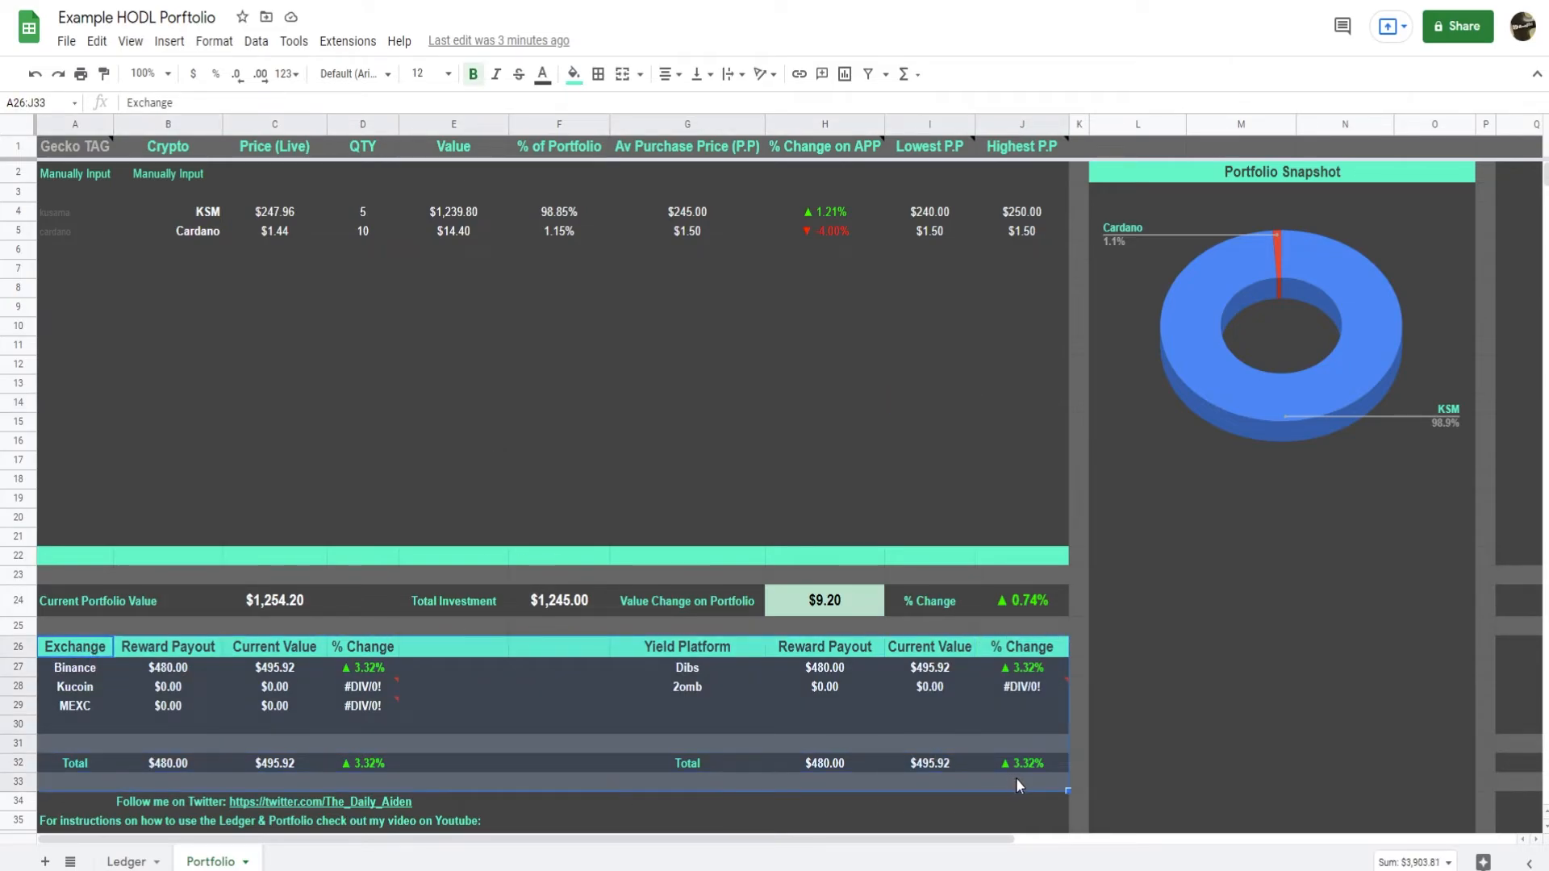
{"action": "key", "text": "Delete"}
{"action": "left_click", "coordinate": [497, 663]}
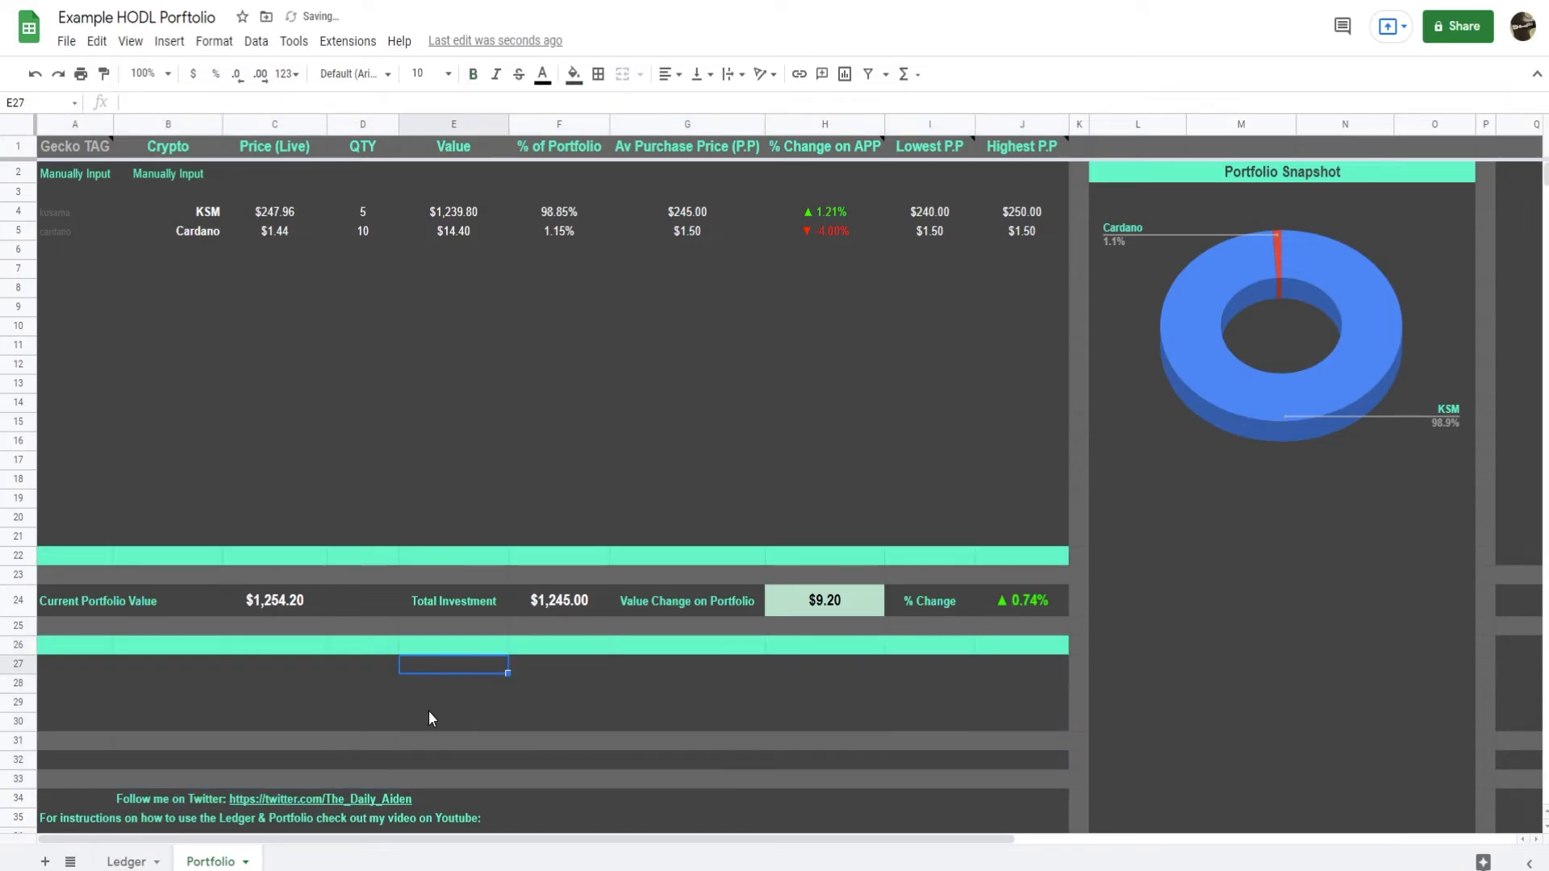
{"action": "key", "text": "ctrl+z"}
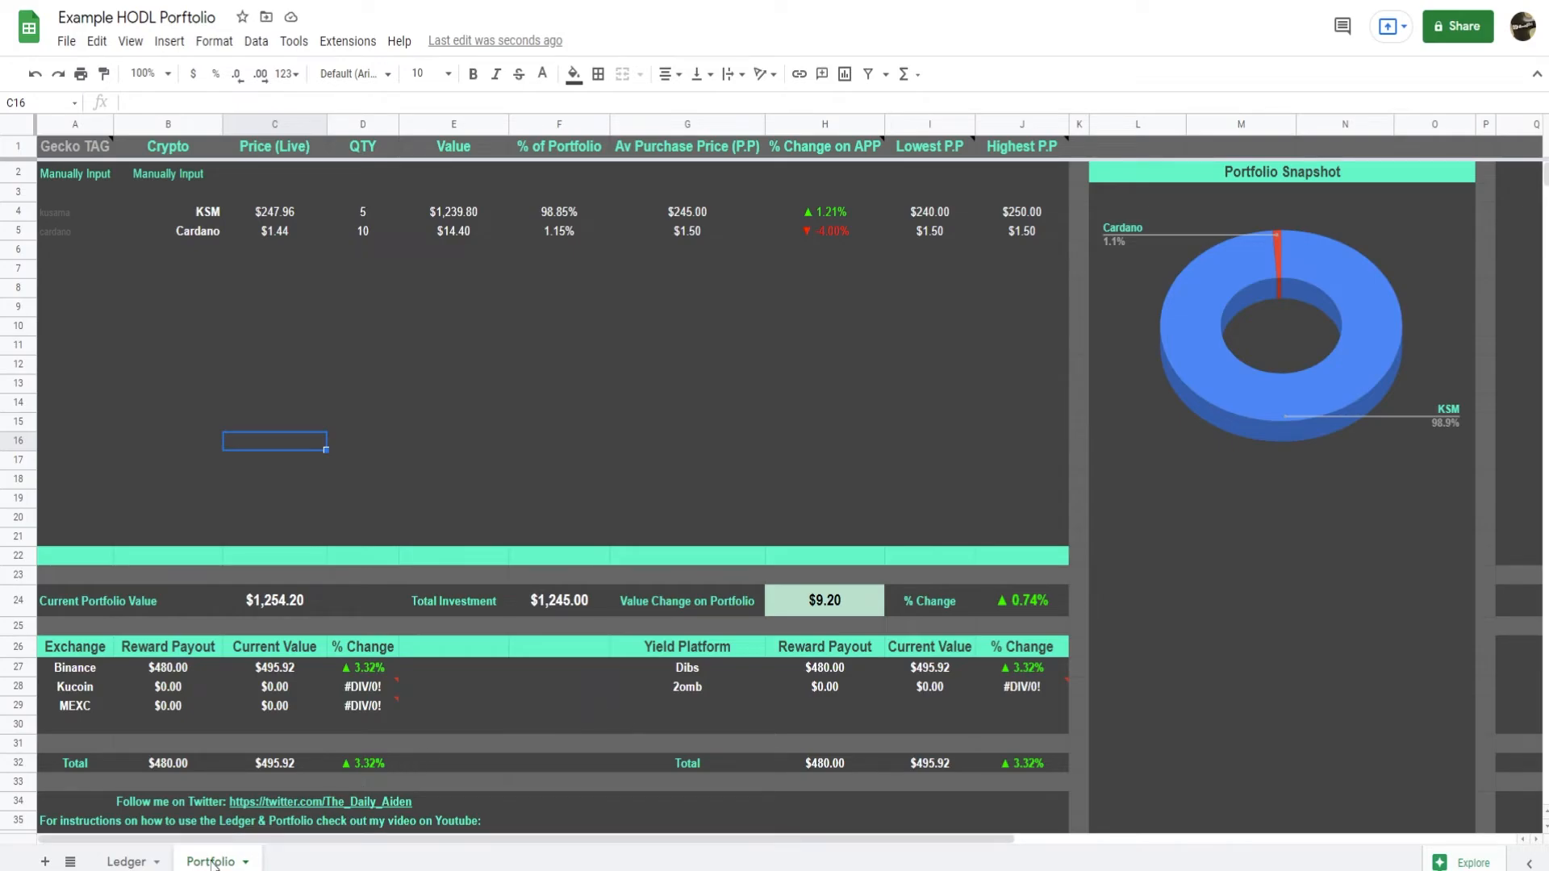
Rename the Yield Platform column header in Ledger cell L1 to Wallet.
{"action": "left_click", "coordinate": [127, 862]}
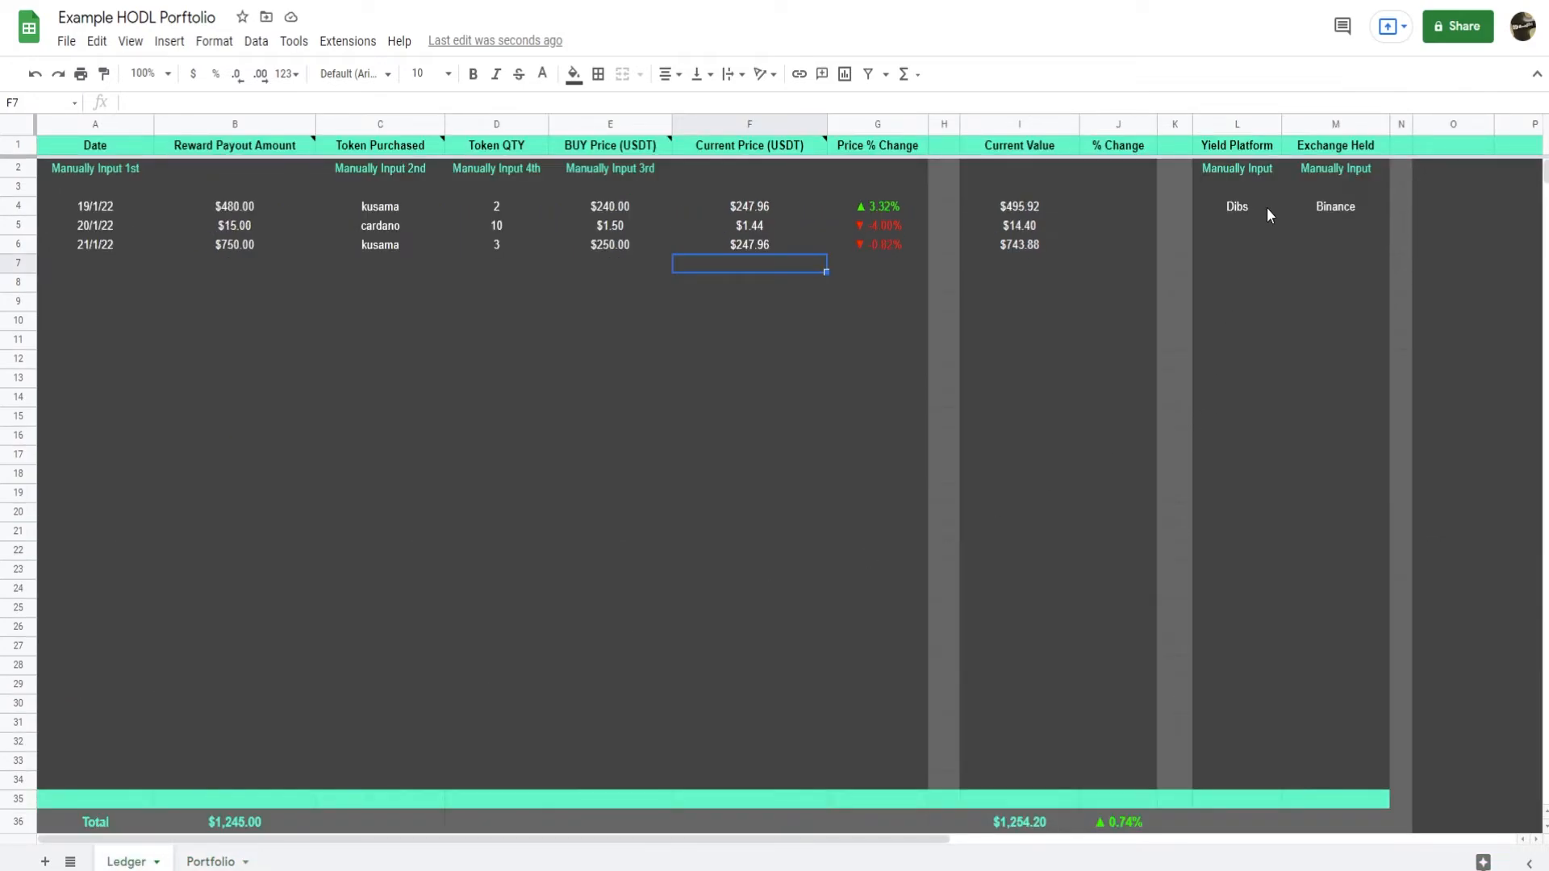
{"action": "left_click", "coordinate": [1257, 154]}
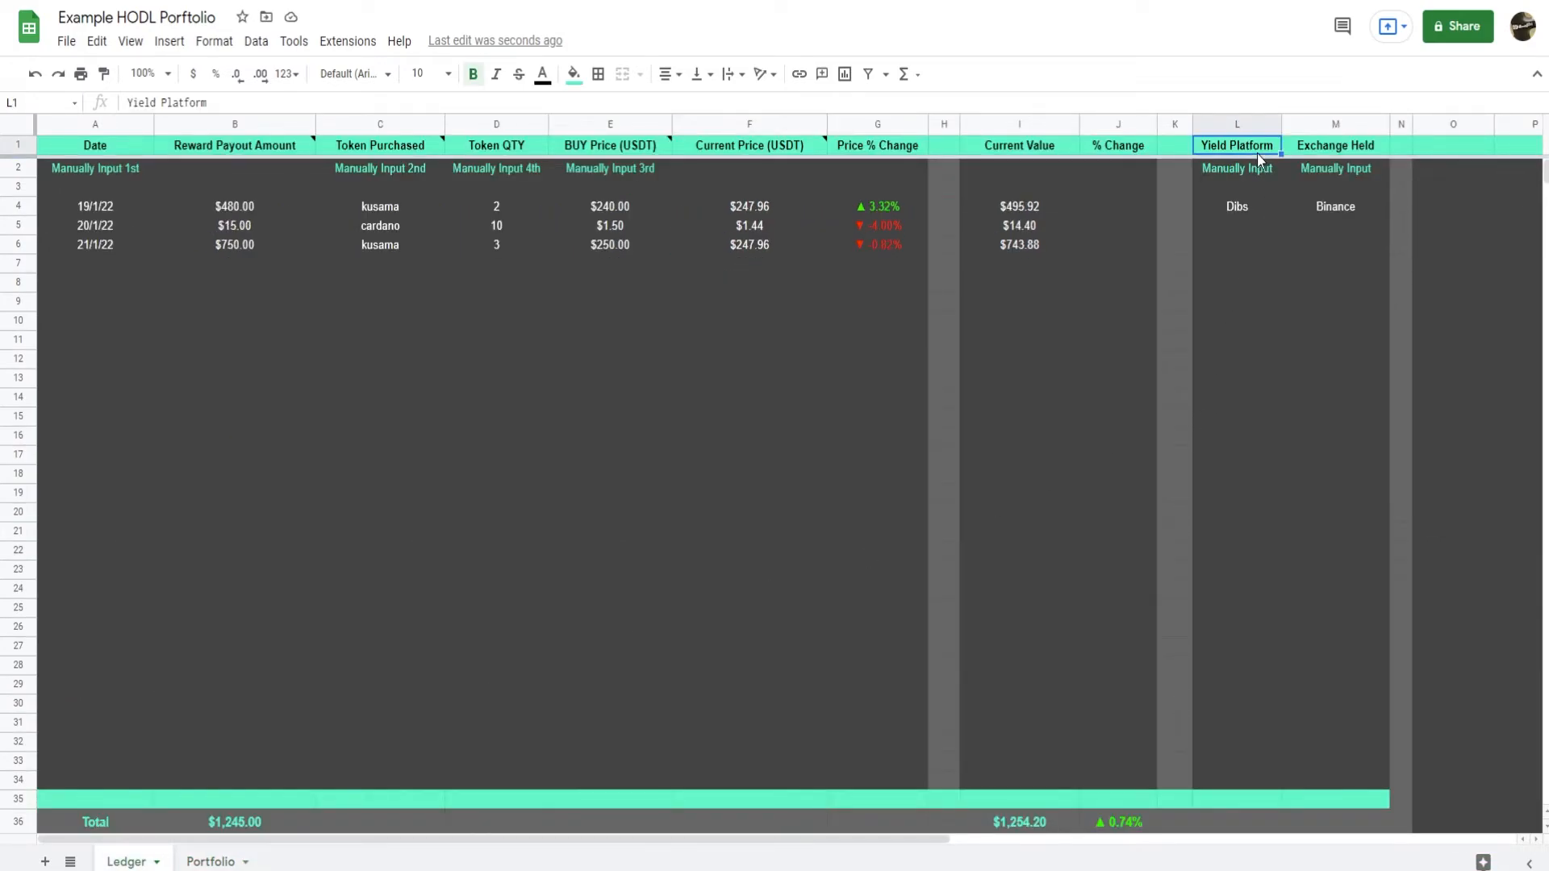
{"action": "type", "text": "Wallet"}
{"action": "key", "text": "Return"}
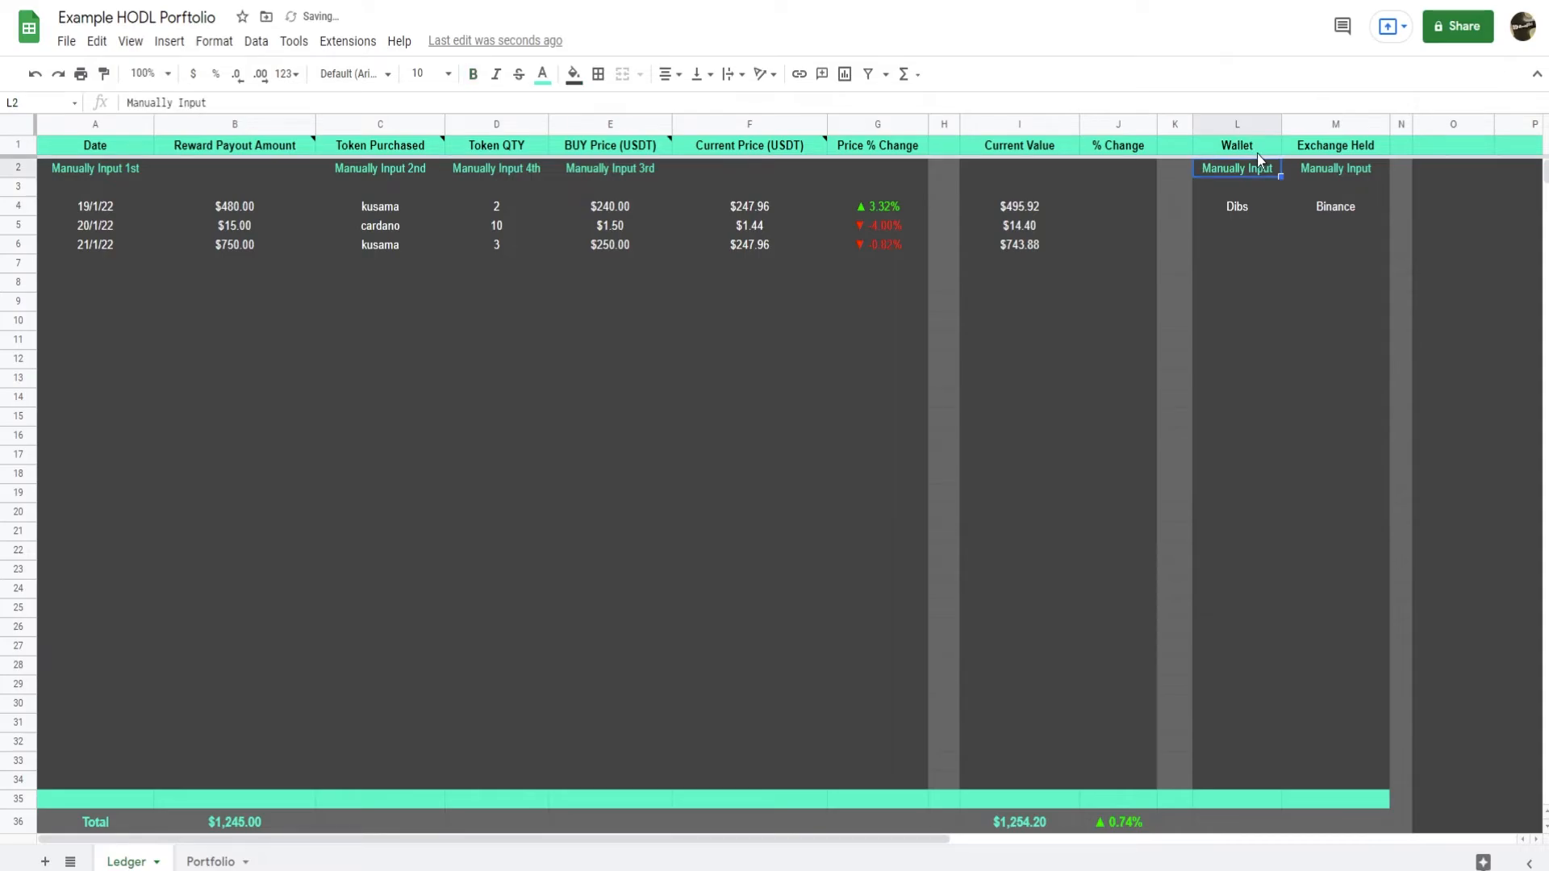
Label the three Ledger purchases in the Wallet column as Personal in L4, Joint in L5 and Personal in L6.
{"action": "key", "text": "Down"}
{"action": "key", "text": "Down"}
{"action": "type", "text": "Pe"}
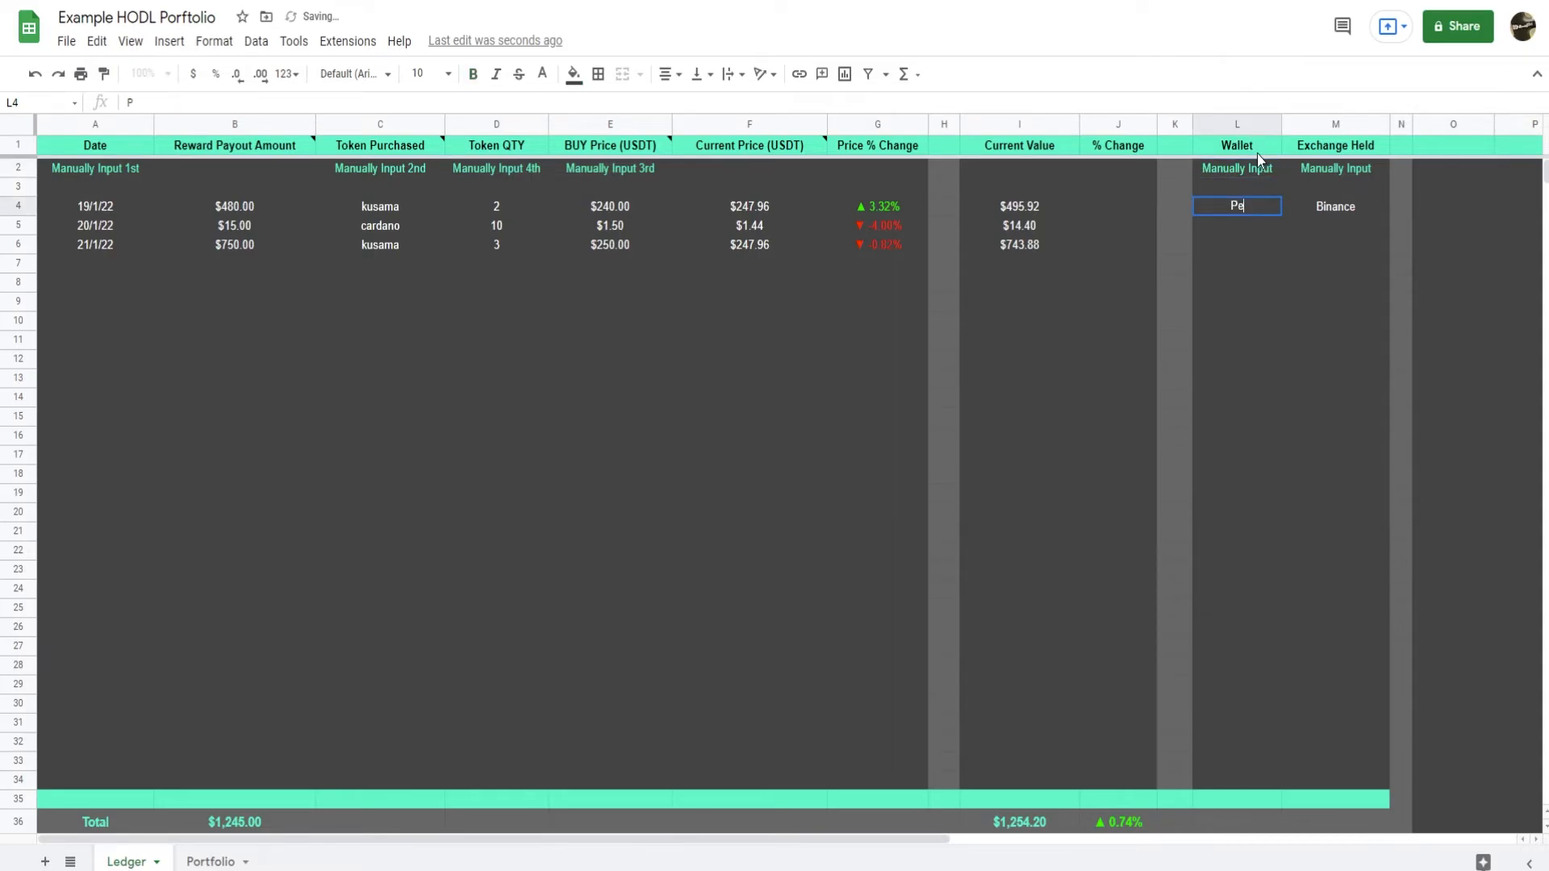
{"action": "type", "text": "rsonal"}
{"action": "key", "text": "Return"}
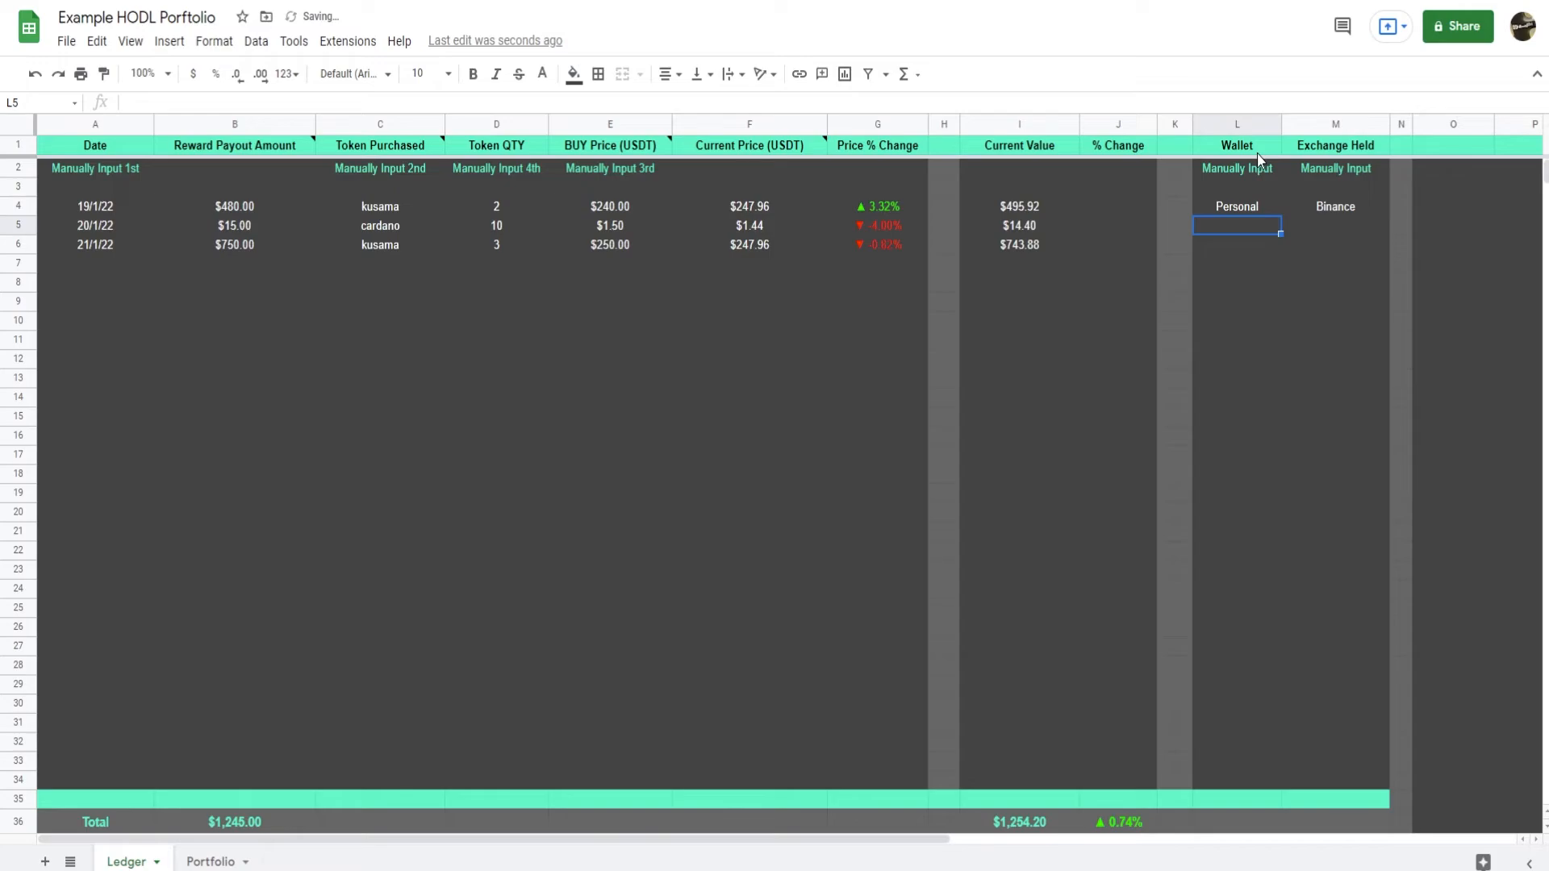
{"action": "type", "text": "Joint"}
{"action": "key", "text": "Return"}
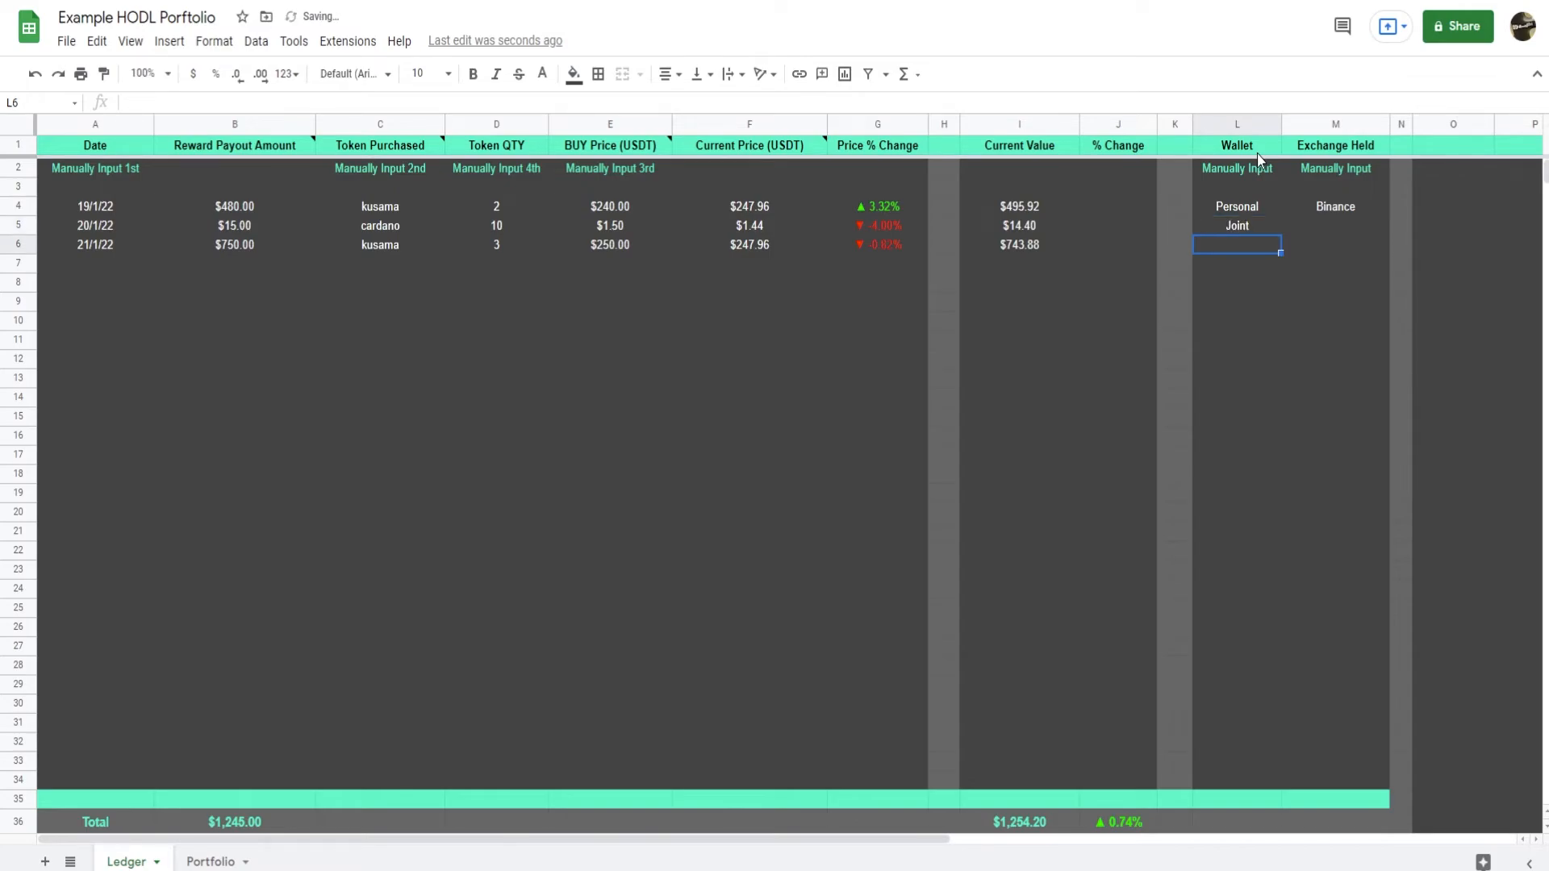
{"action": "type", "text": "Person"}
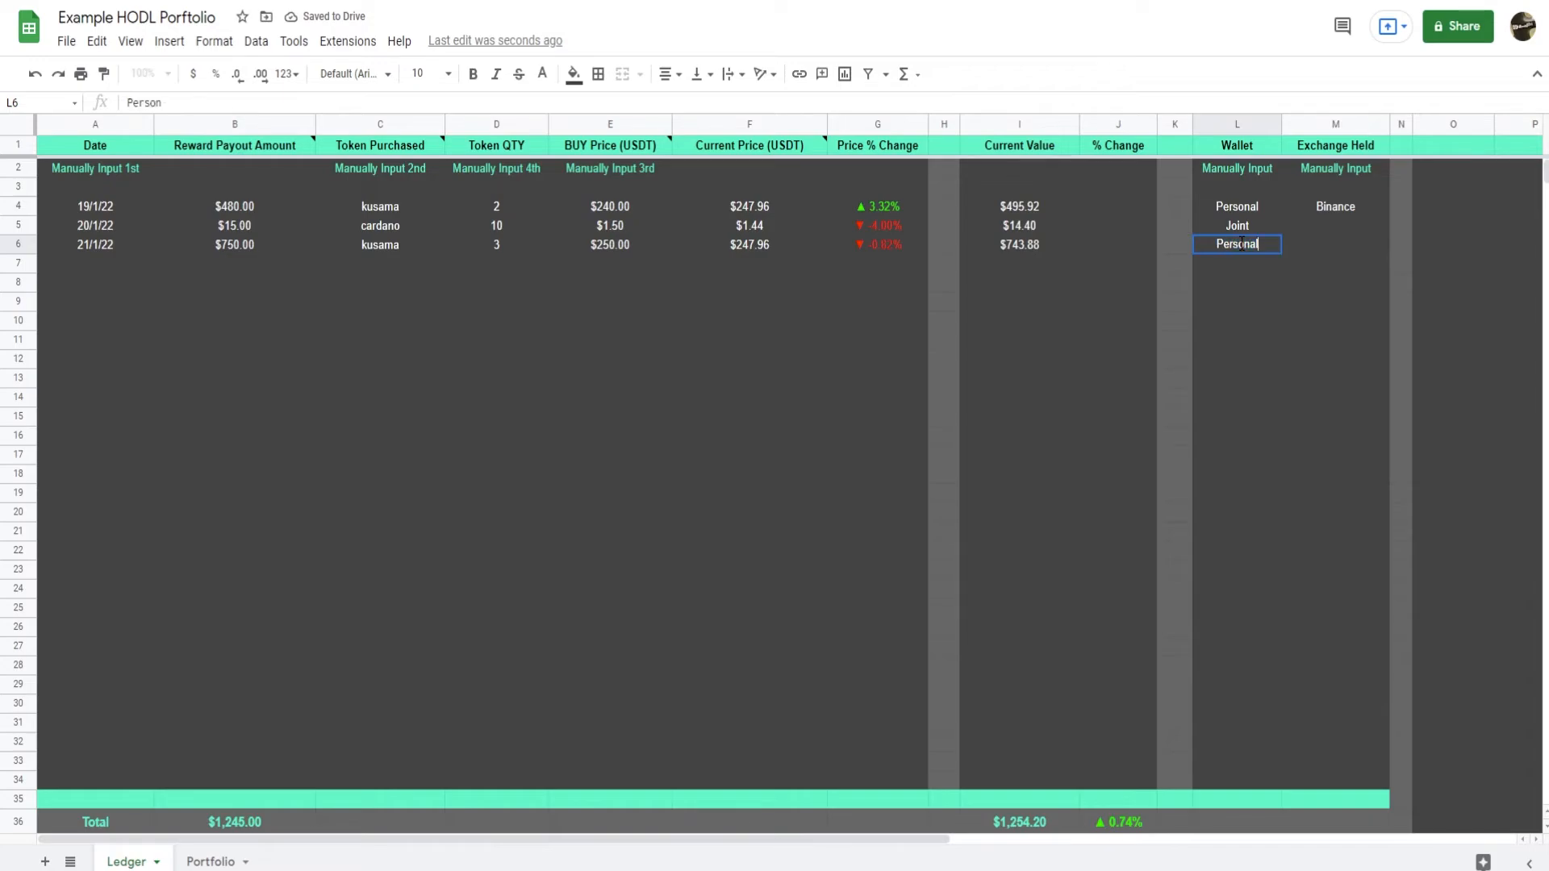
{"action": "key", "text": "Return"}
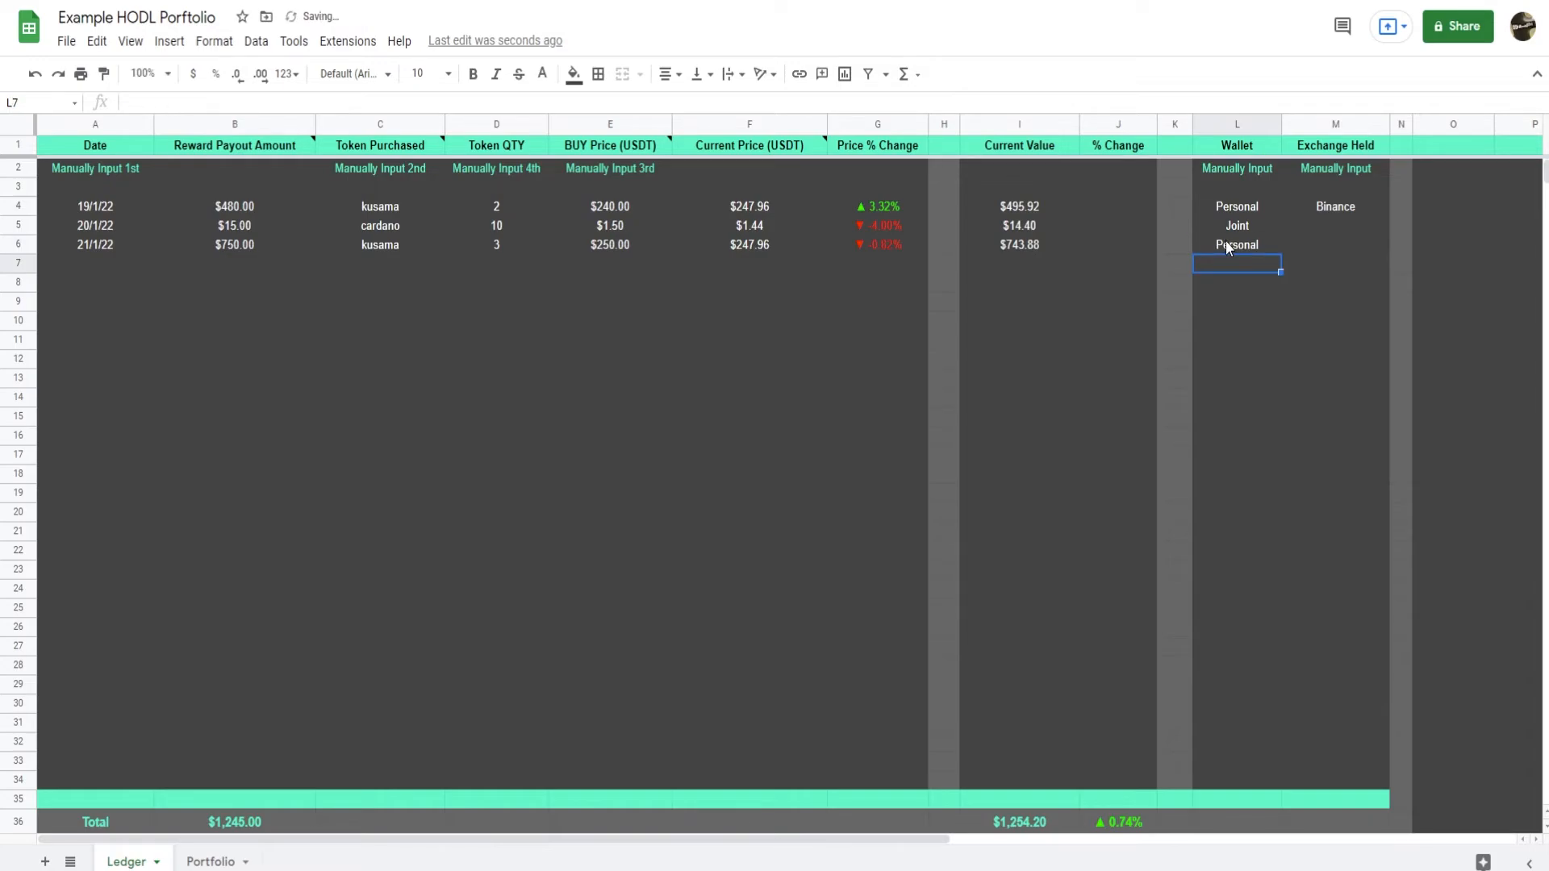
Rename the Yield Platform table header in Portfolio cell G26 to Wallet.
{"action": "left_click", "coordinate": [210, 862]}
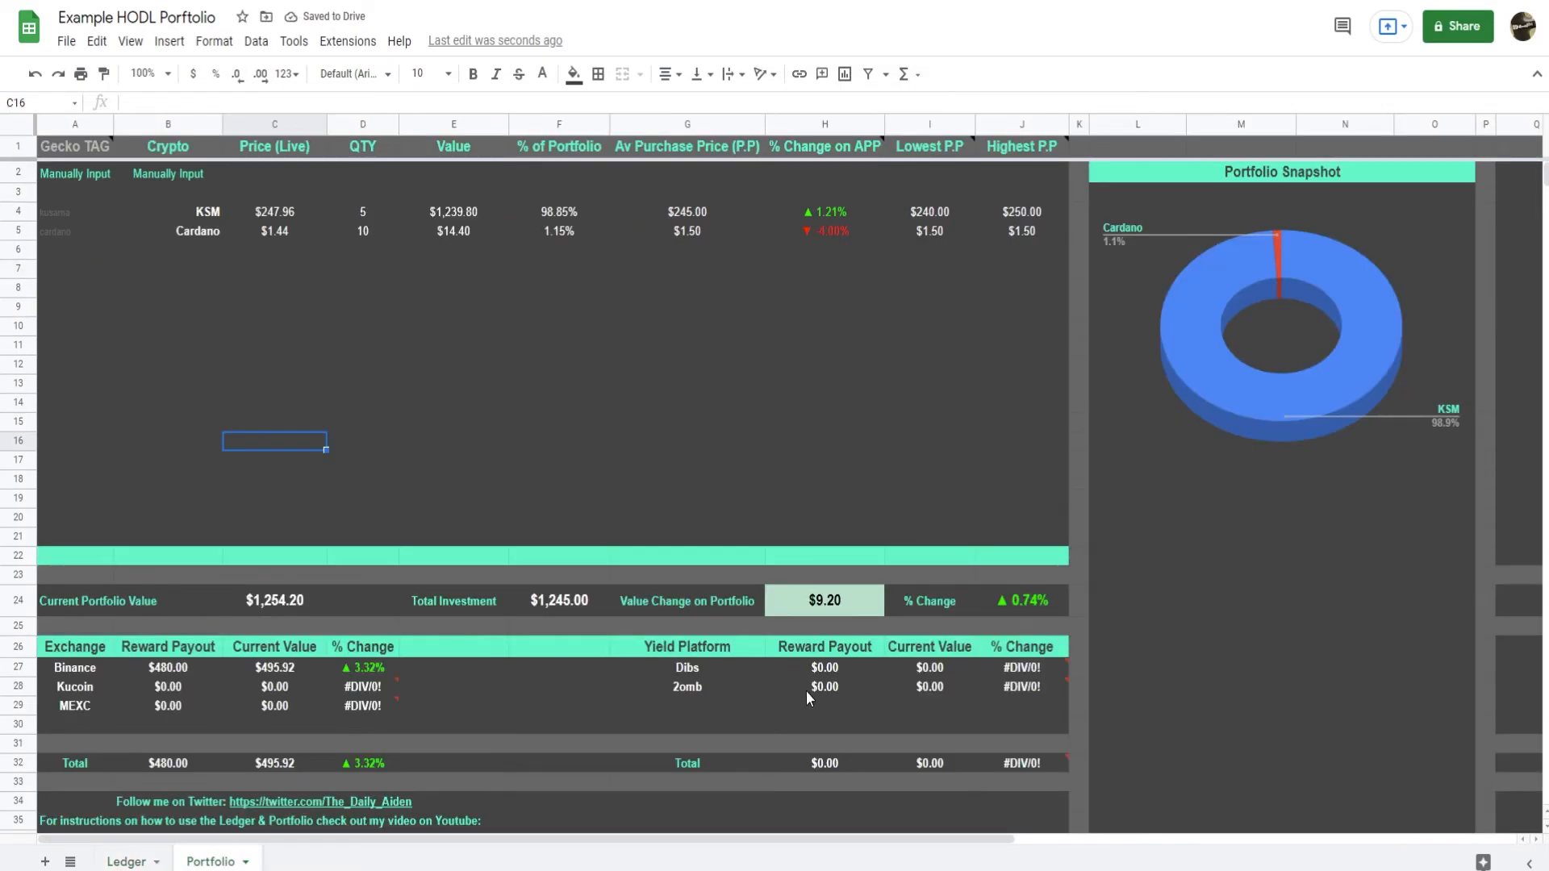
{"action": "left_click_drag", "start_coordinate": [710, 668], "coordinate": [1023, 688]}
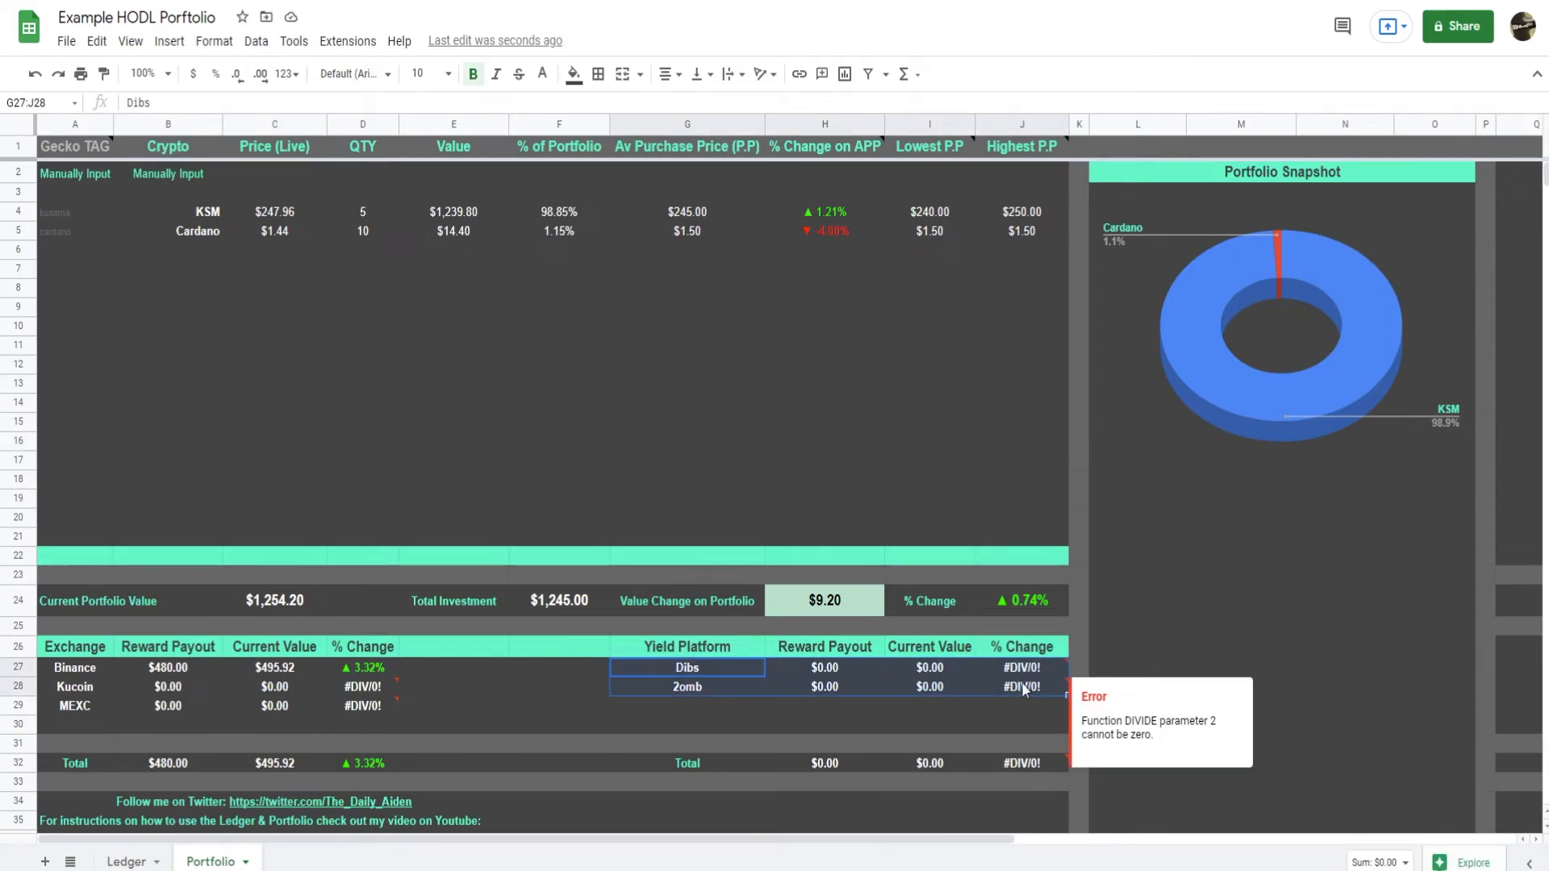
{"action": "left_click", "coordinate": [127, 862]}
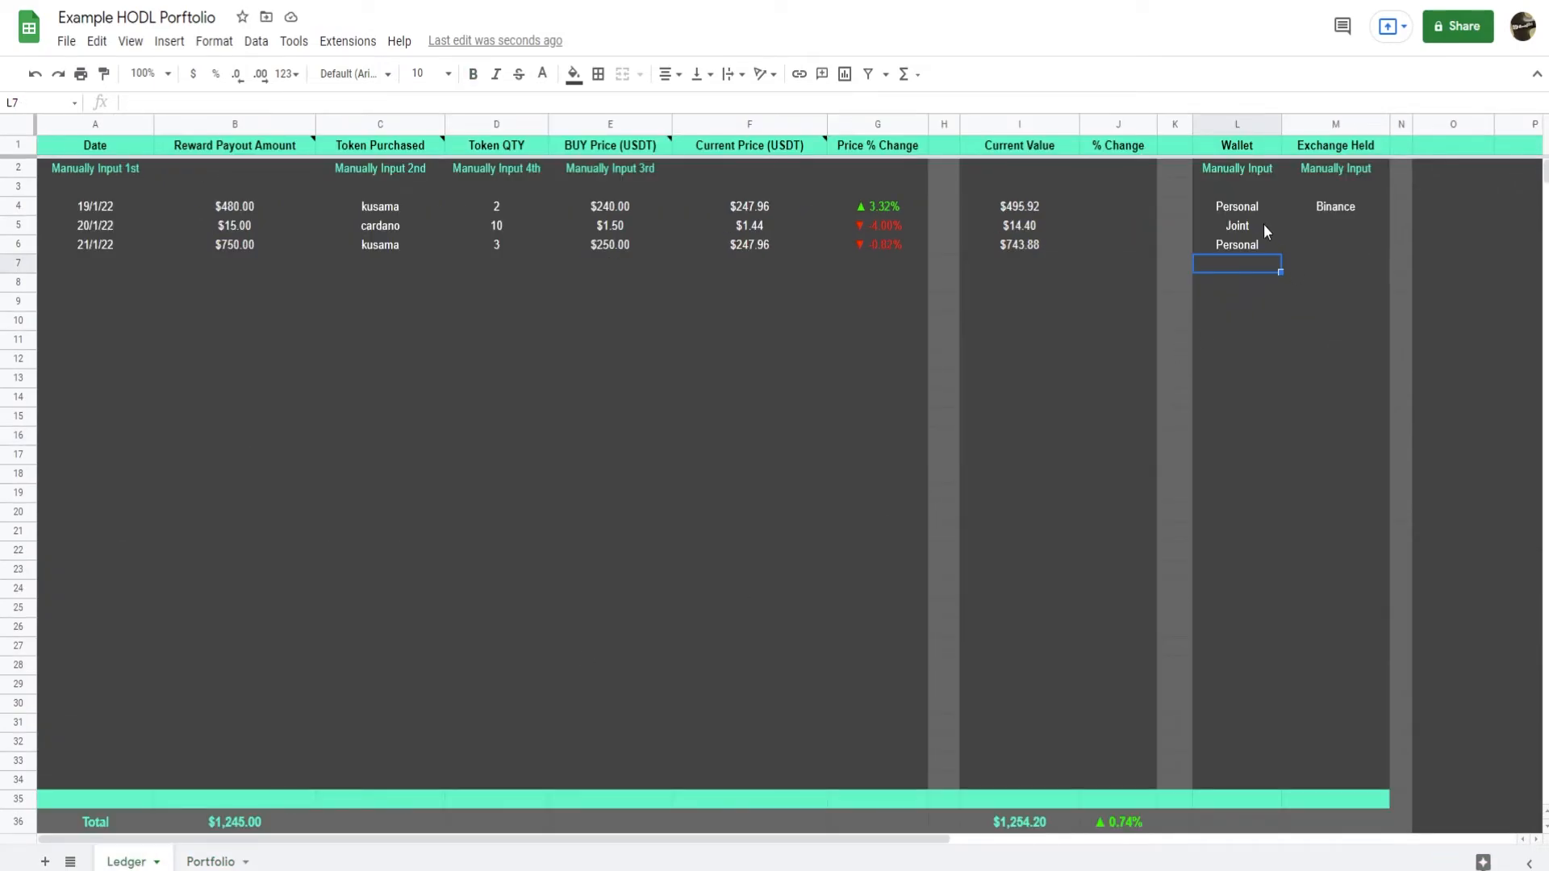
{"action": "left_click_drag", "start_coordinate": [1256, 209], "coordinate": [1250, 256]}
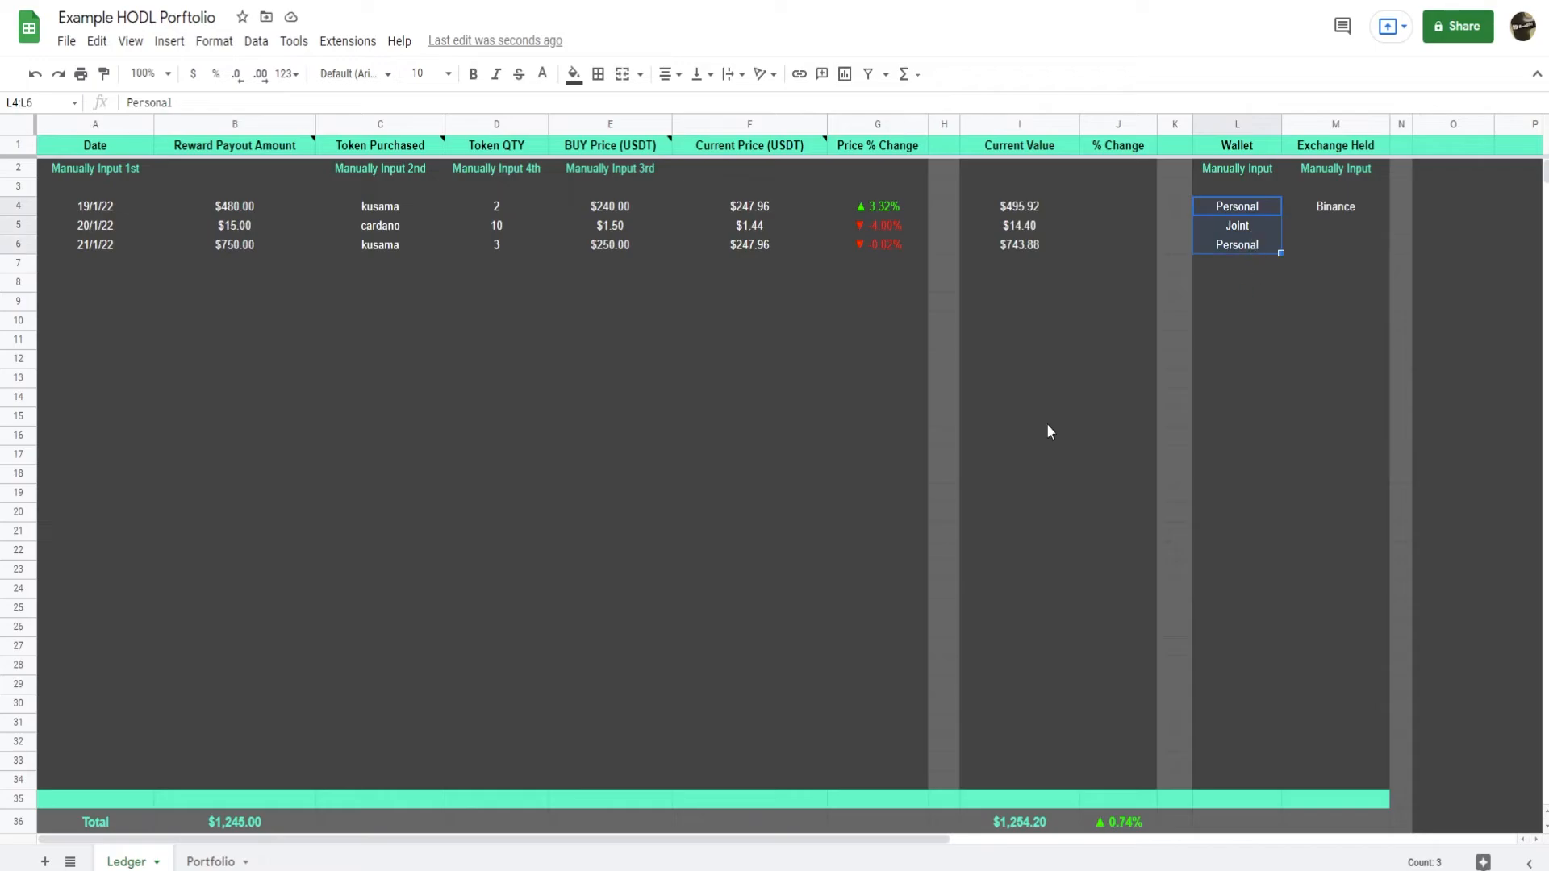
{"action": "left_click", "coordinate": [211, 862]}
{"action": "left_click", "coordinate": [699, 652]}
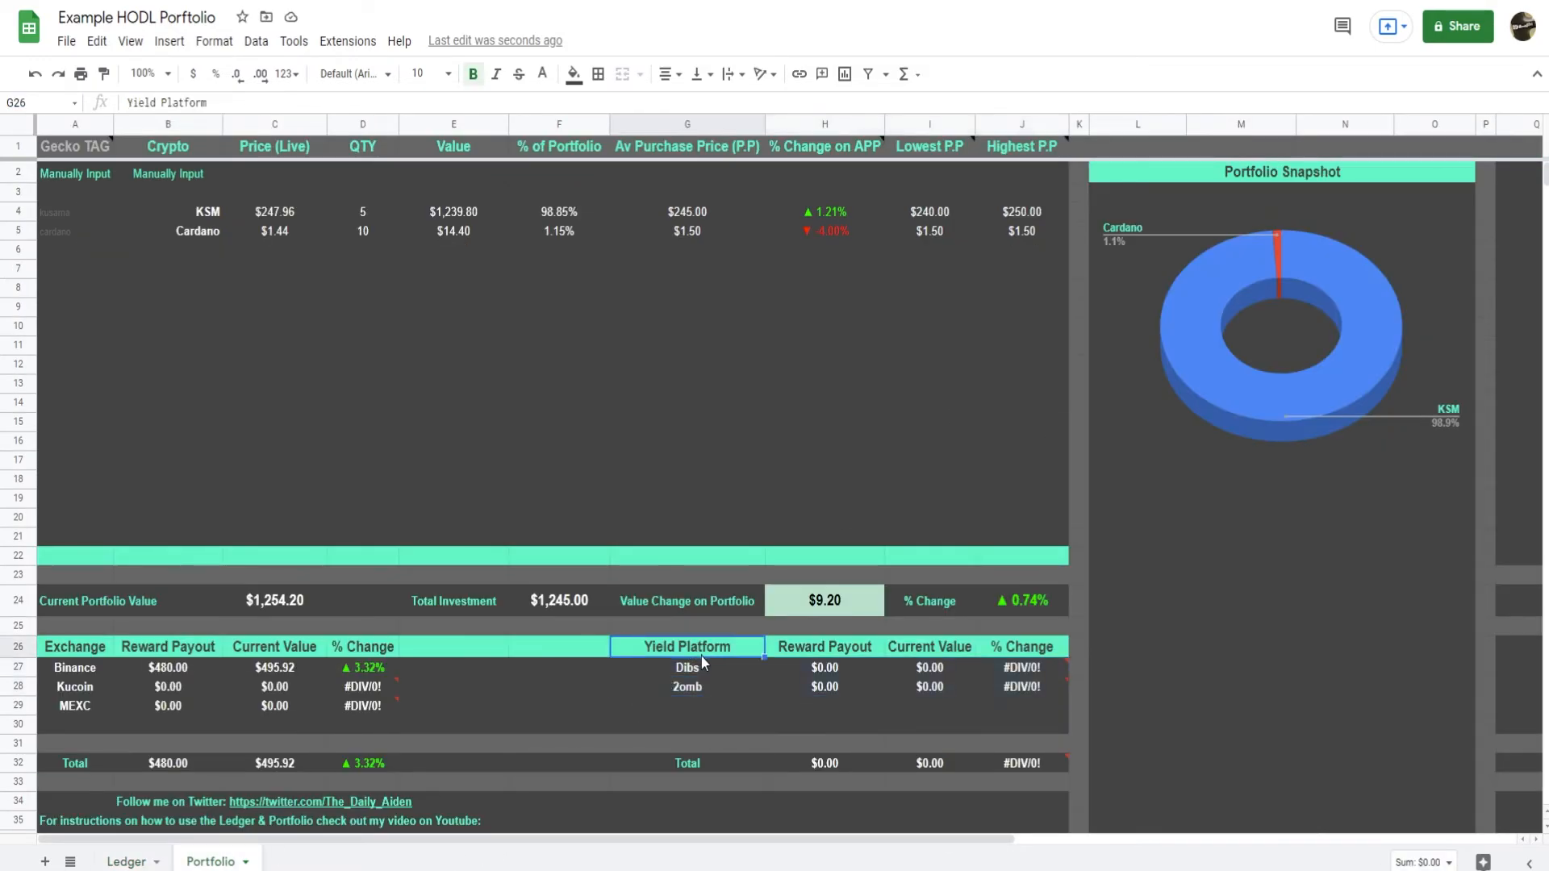
{"action": "type", "text": "Wallet"}
{"action": "key", "text": "Return"}
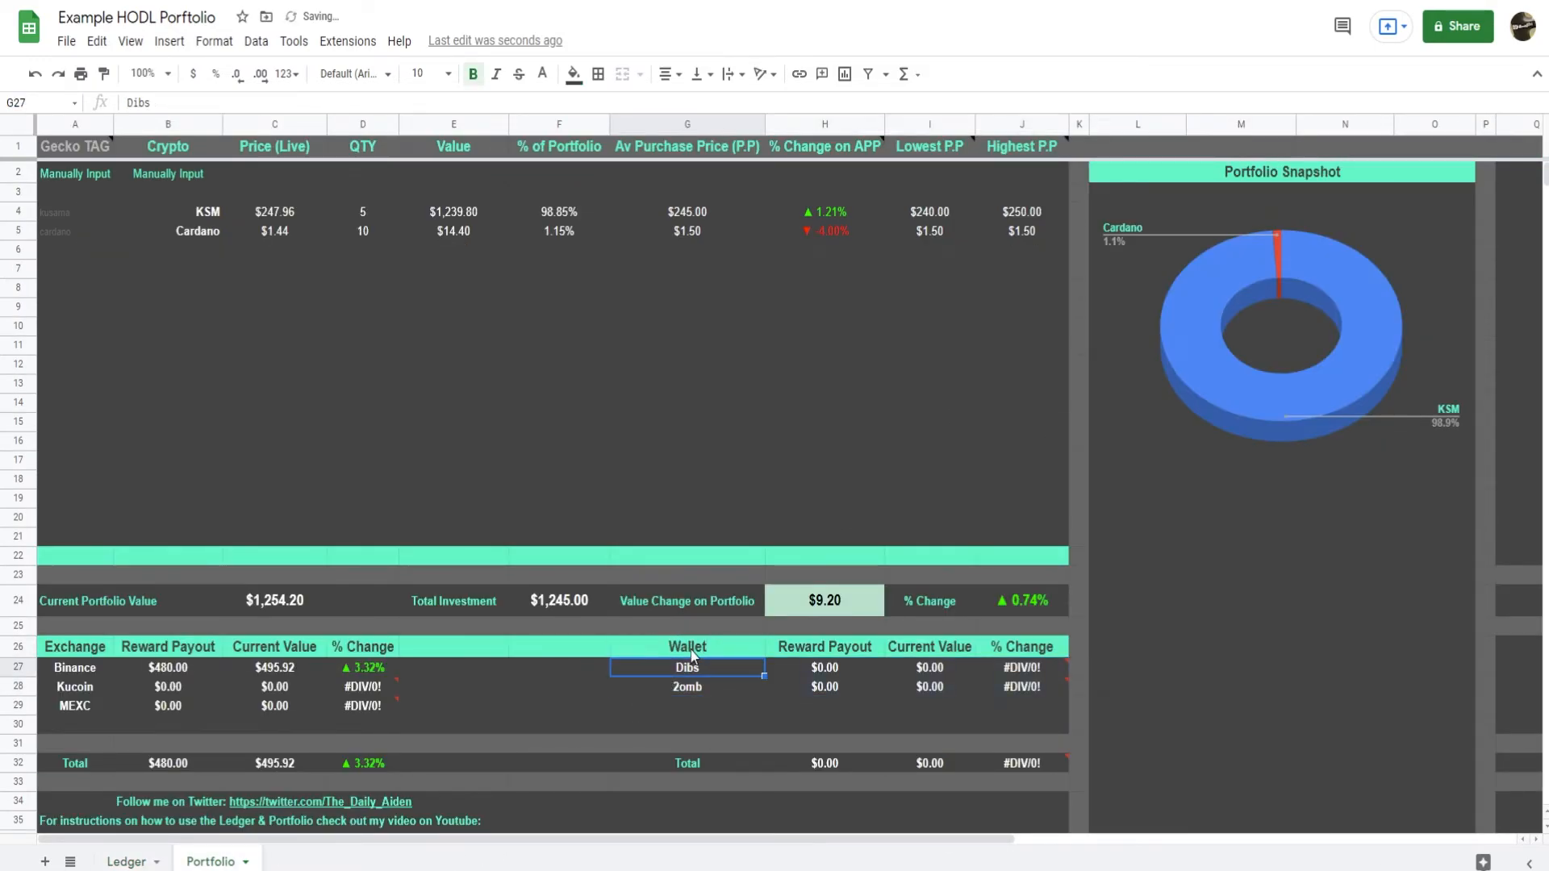
Replace the platform names Dibs and 2omb in Portfolio cells G27 and G28 with Personal and Joint.
{"action": "type", "text": "P"}
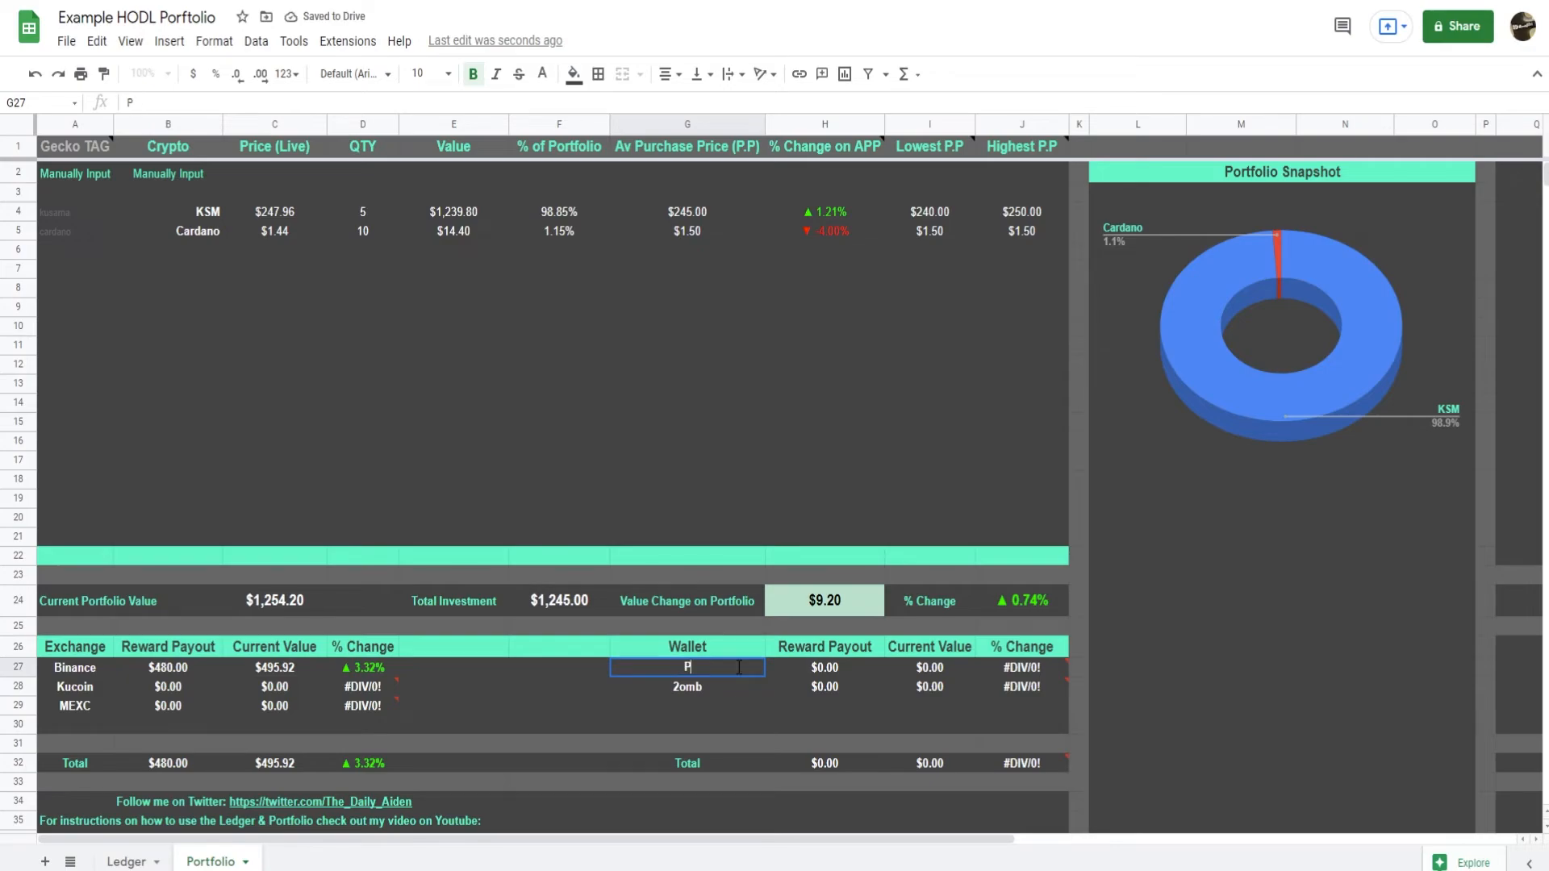
{"action": "type", "text": "ersonal"}
{"action": "key", "text": "Return"}
{"action": "type", "text": "Joint"}
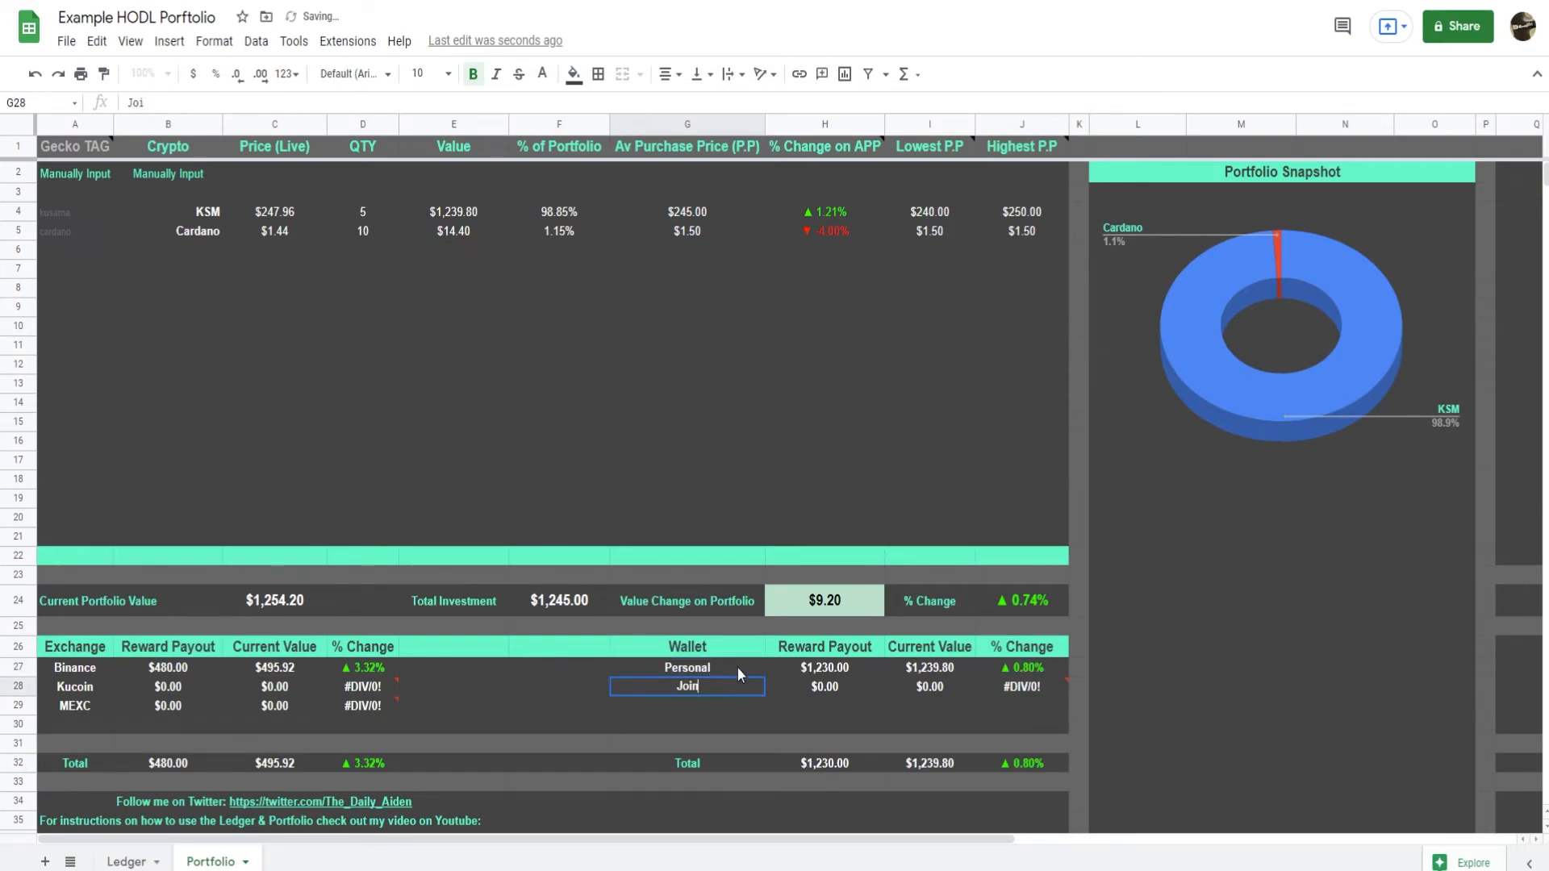
{"action": "key", "text": "Return"}
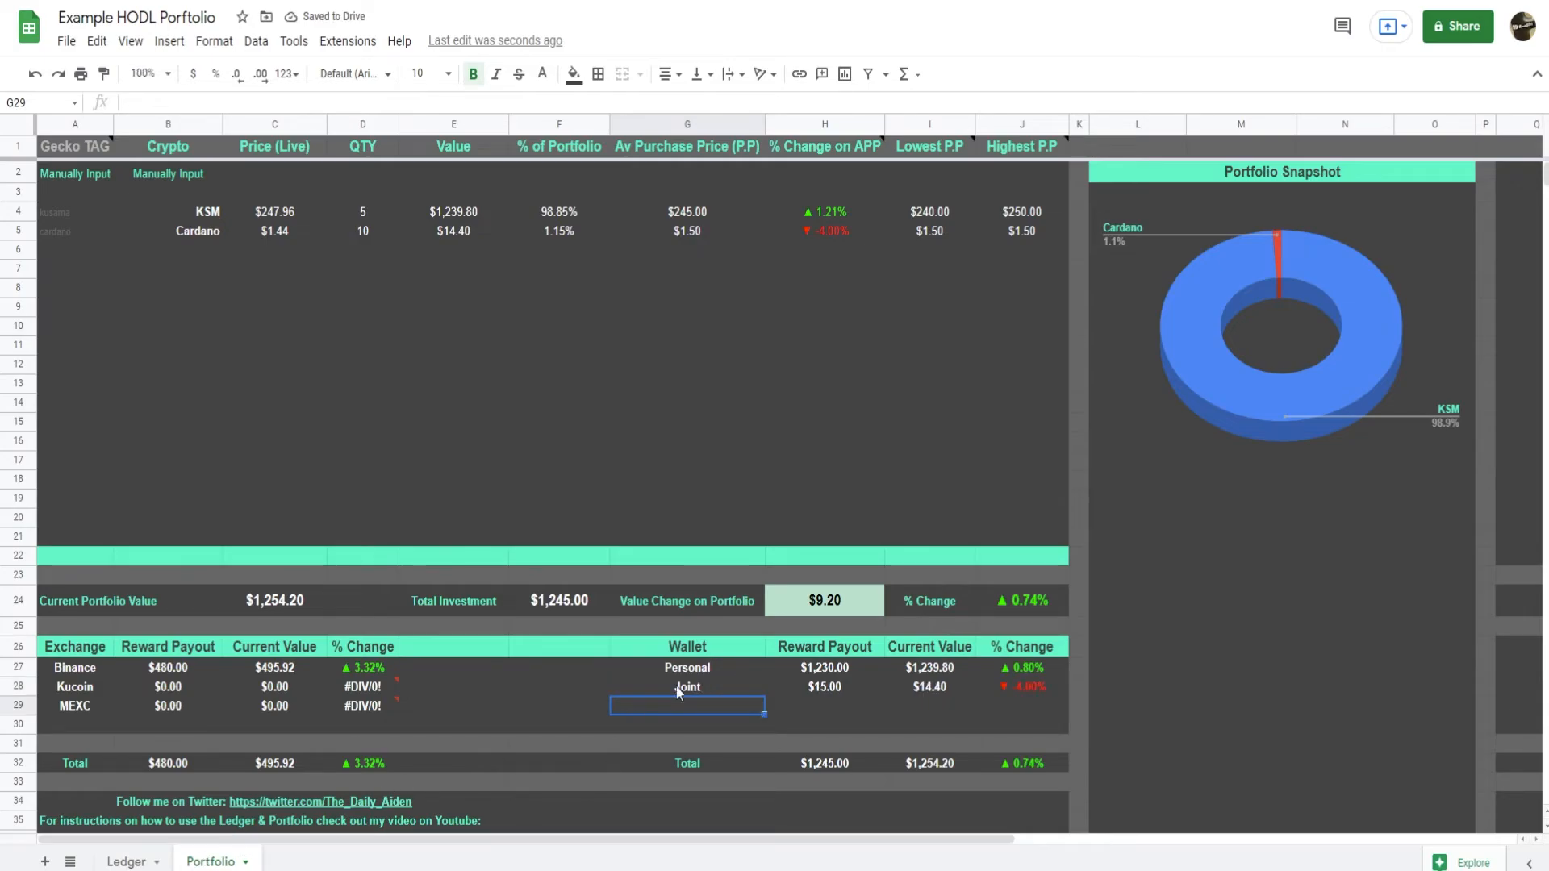
Compare the Personal and Joint rows of the Portfolio's Wallet table with the Wallet column in the Ledger.
{"action": "left_click_drag", "start_coordinate": [700, 668], "coordinate": [699, 688]}
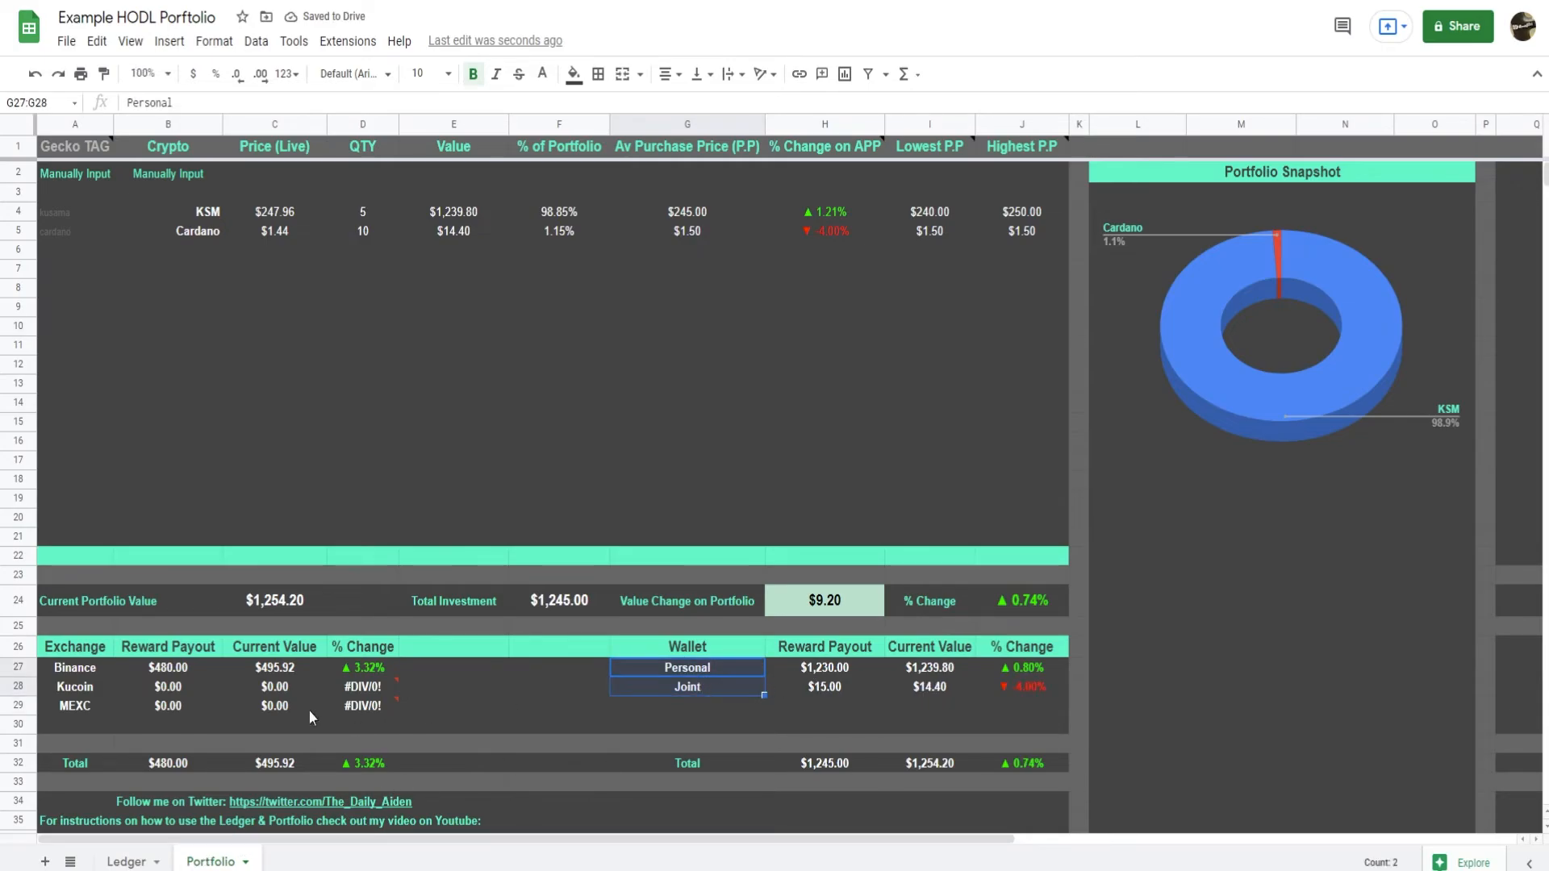
{"action": "left_click", "coordinate": [129, 861]}
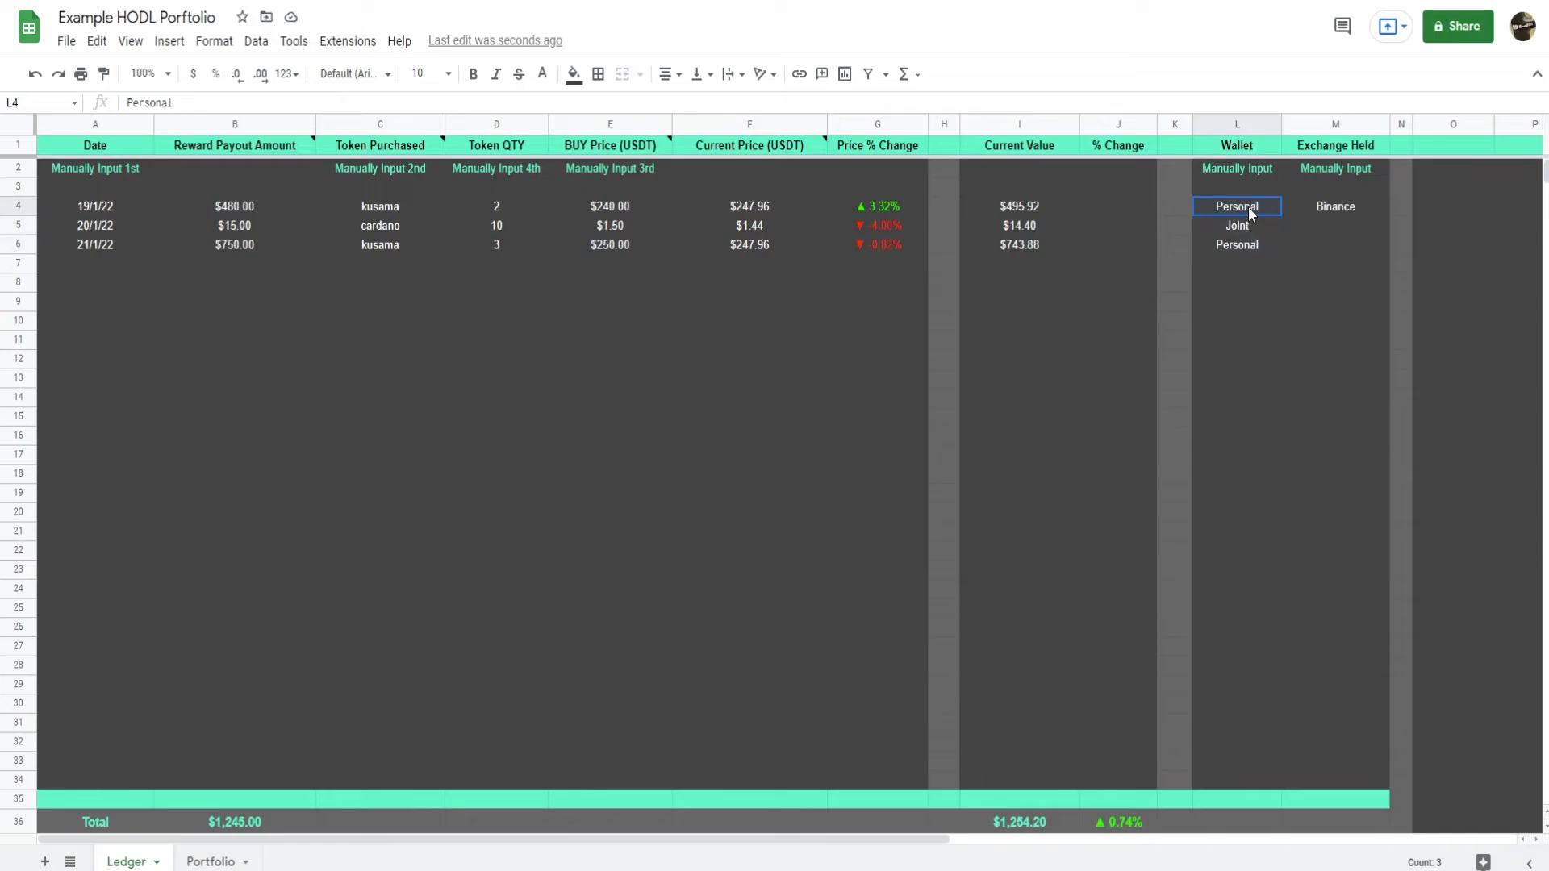
{"action": "left_click_drag", "start_coordinate": [1248, 206], "coordinate": [1239, 734]}
{"action": "left_click", "coordinate": [210, 861]}
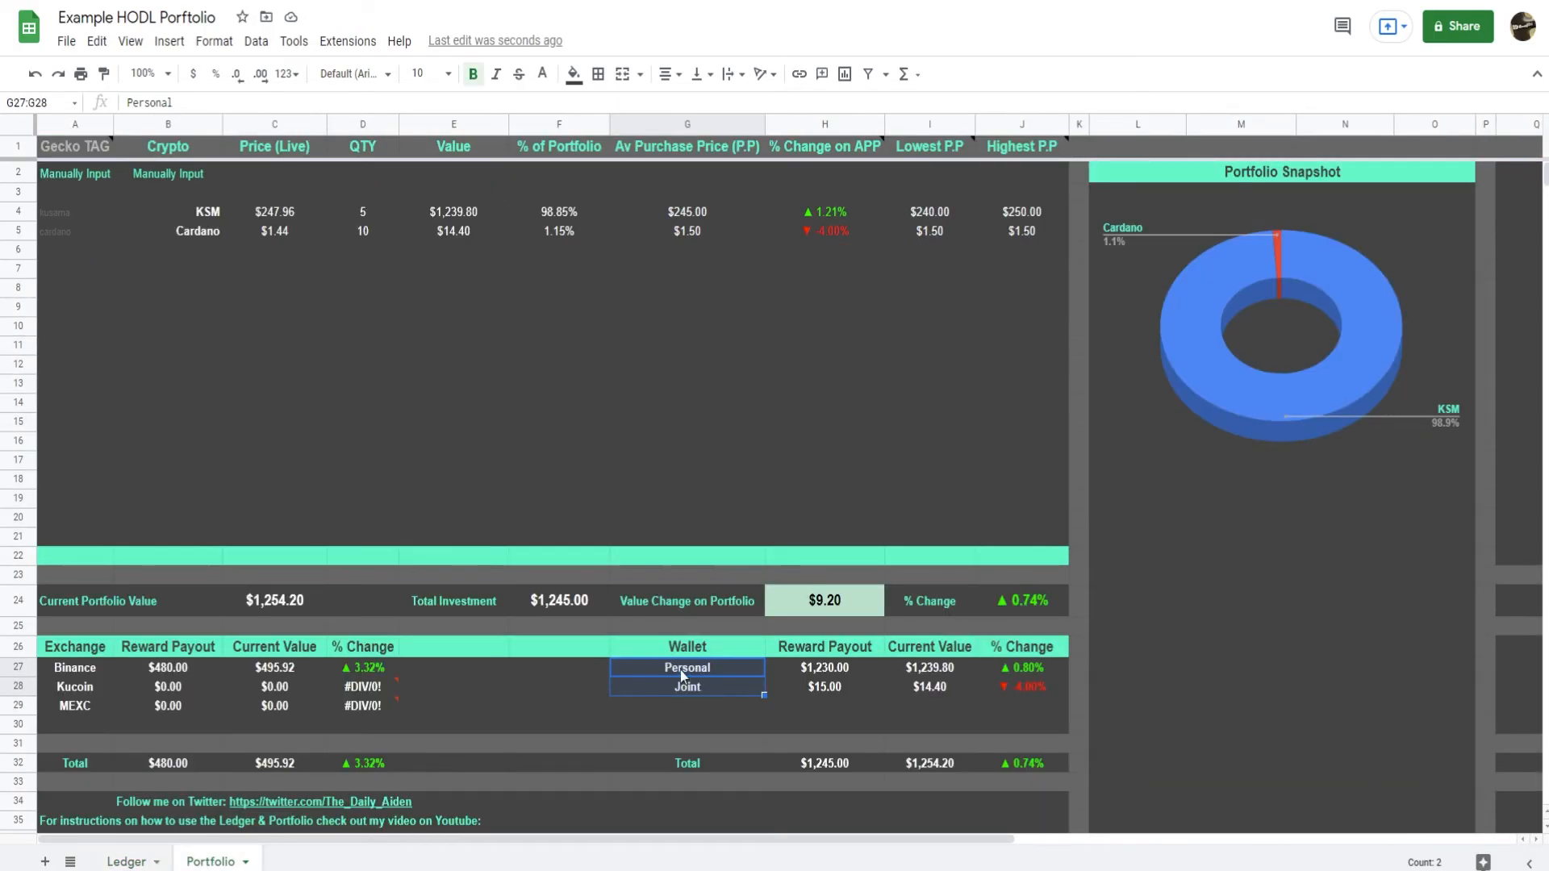
{"action": "left_click", "coordinate": [713, 686]}
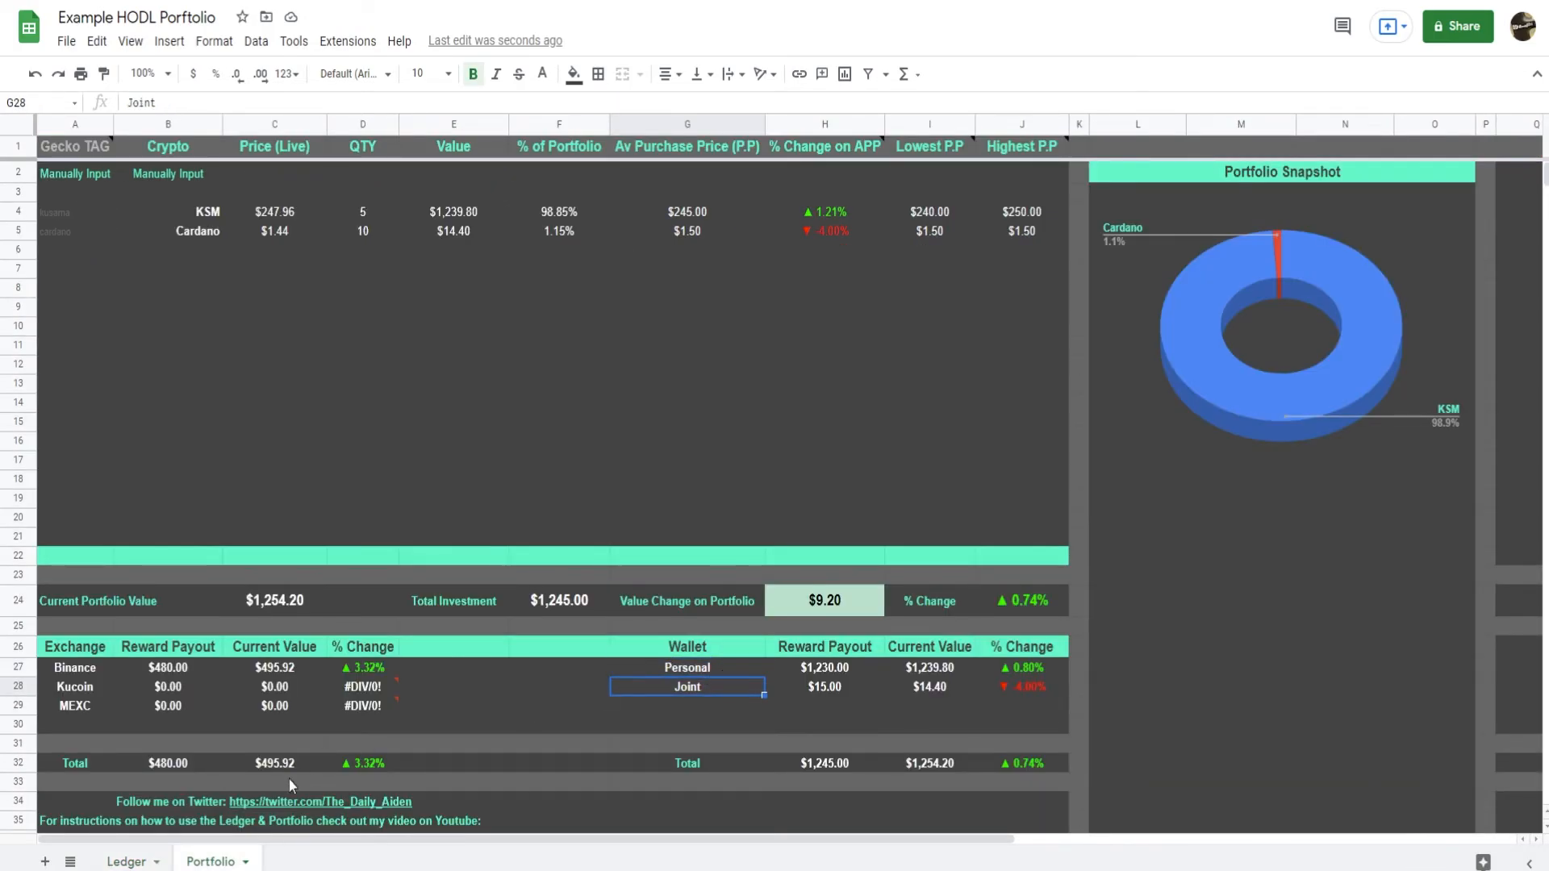
{"action": "left_click", "coordinate": [129, 862]}
{"action": "left_click", "coordinate": [1237, 339]}
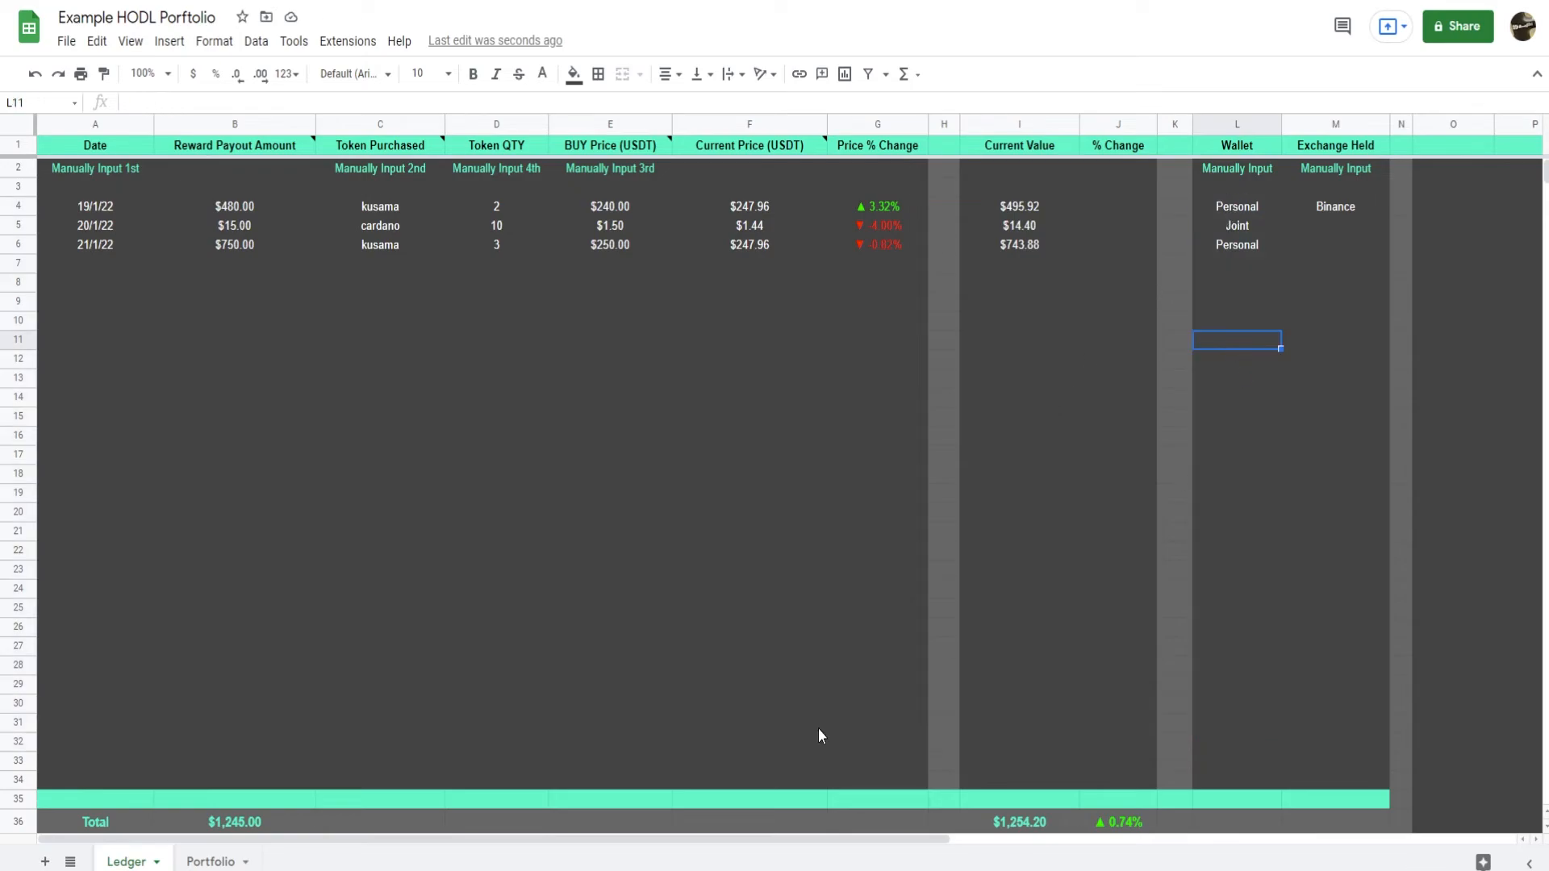
{"action": "left_click", "coordinate": [1252, 210]}
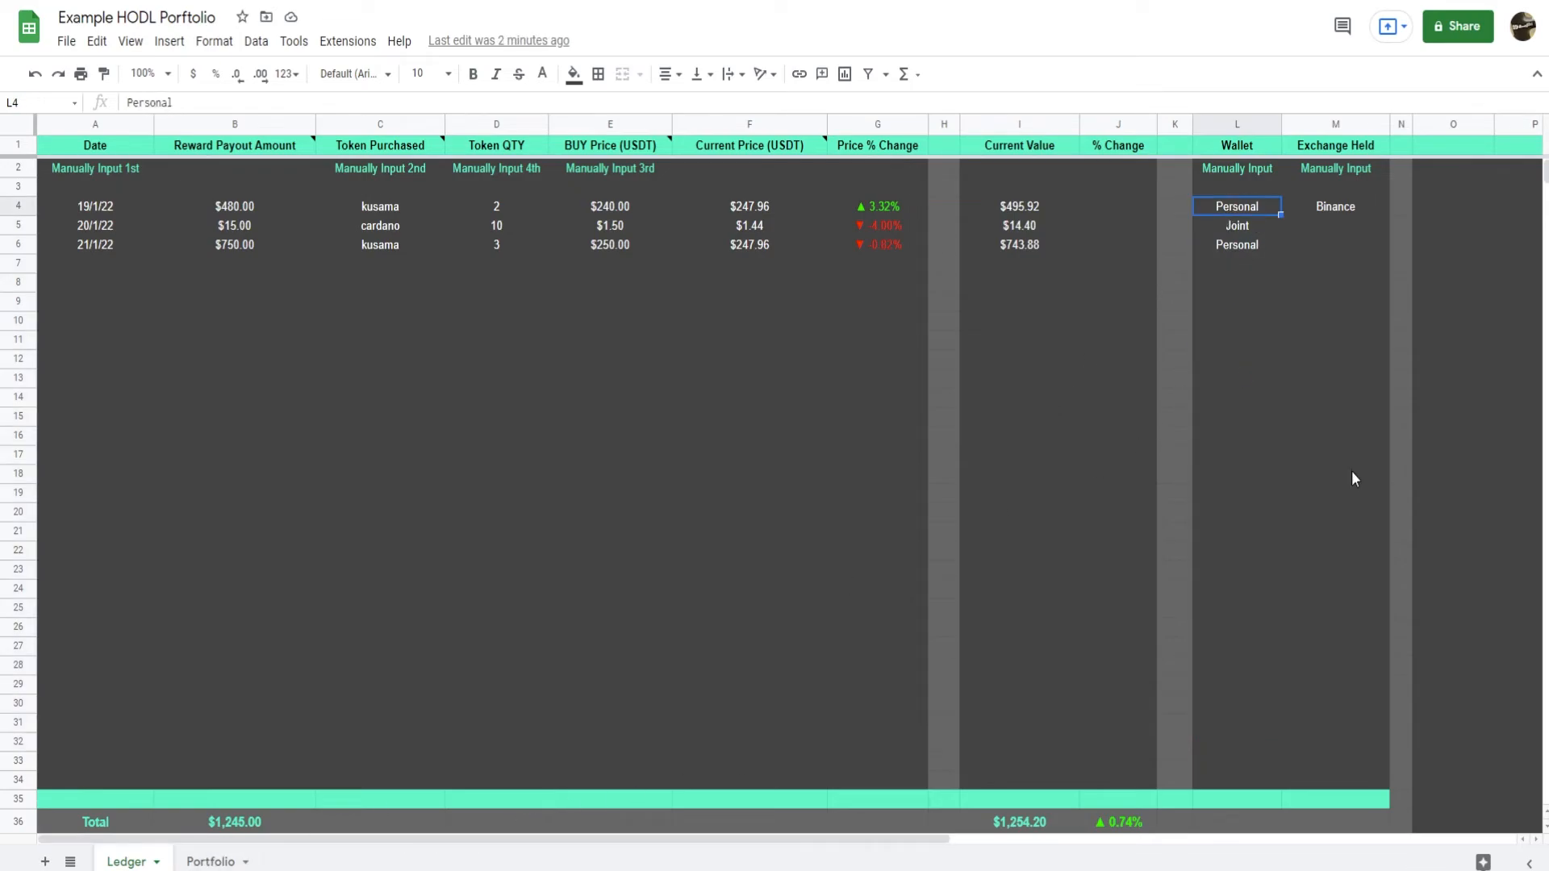
Enter Retirement as a third wallet type in Ledger cell L7, correcting its spelling.
{"action": "left_click", "coordinate": [1249, 272]}
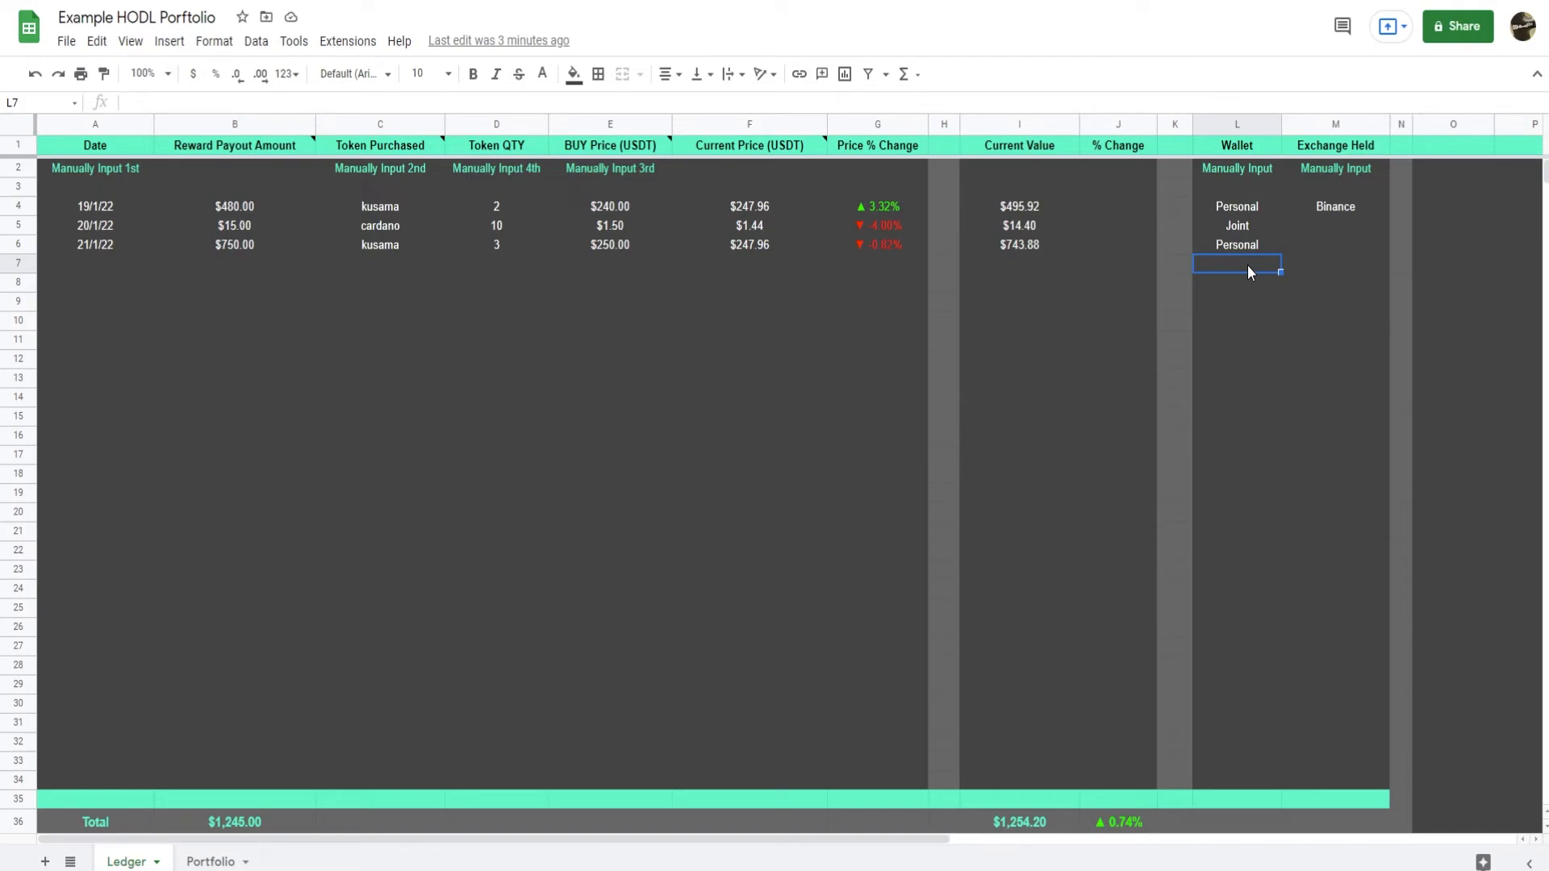
{"action": "type", "text": "Retiremtn"}
{"action": "key", "text": "Return"}
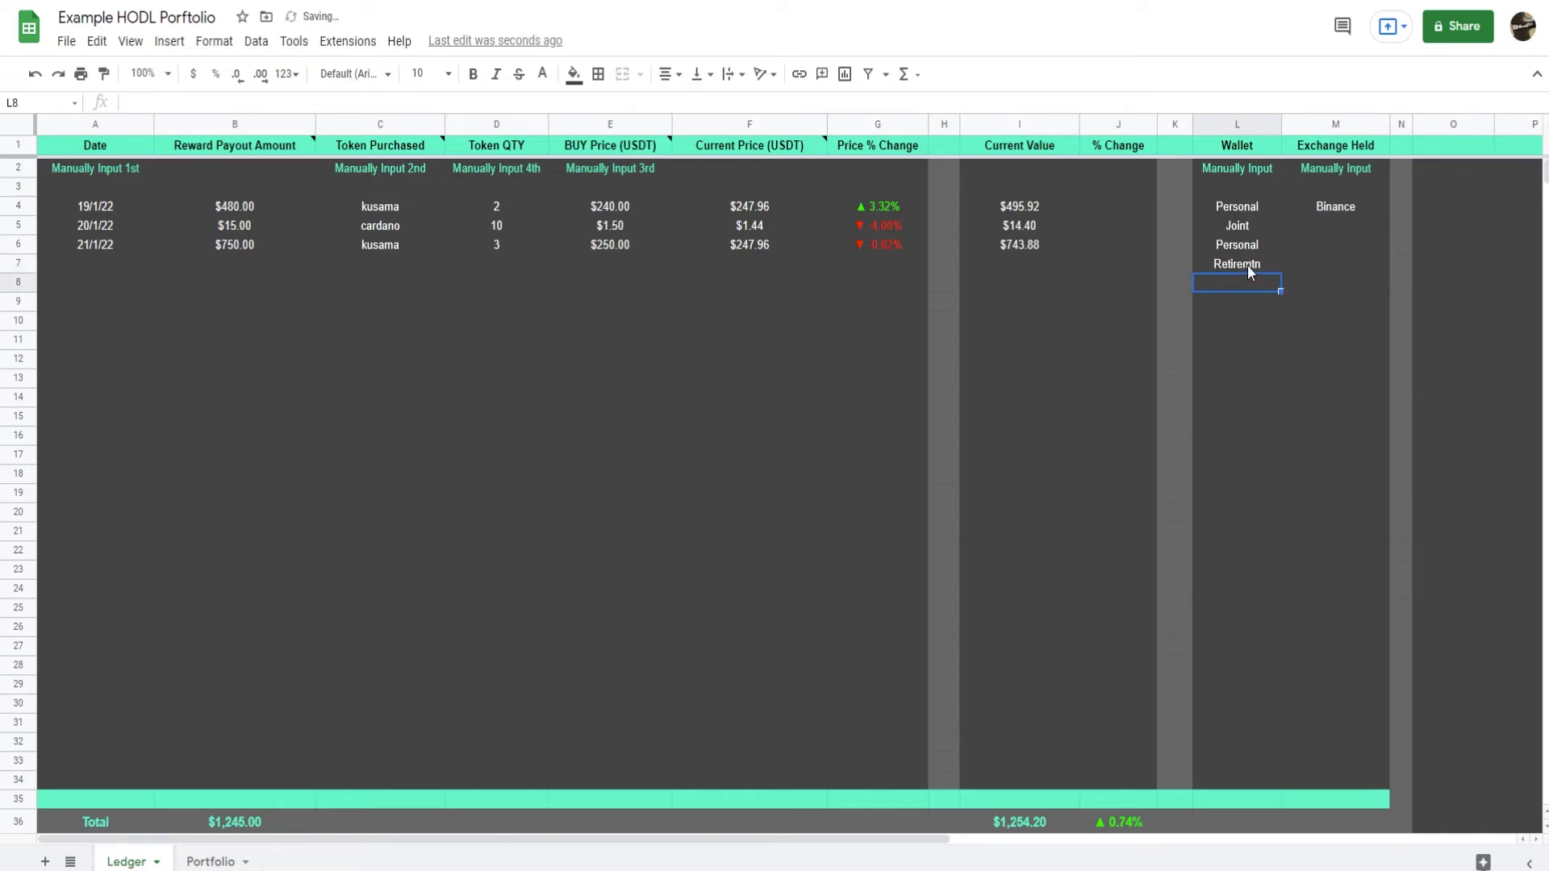
{"action": "double_click", "coordinate": [1248, 265]}
{"action": "left_click_drag", "start_coordinate": [1251, 265], "coordinate": [1262, 266]}
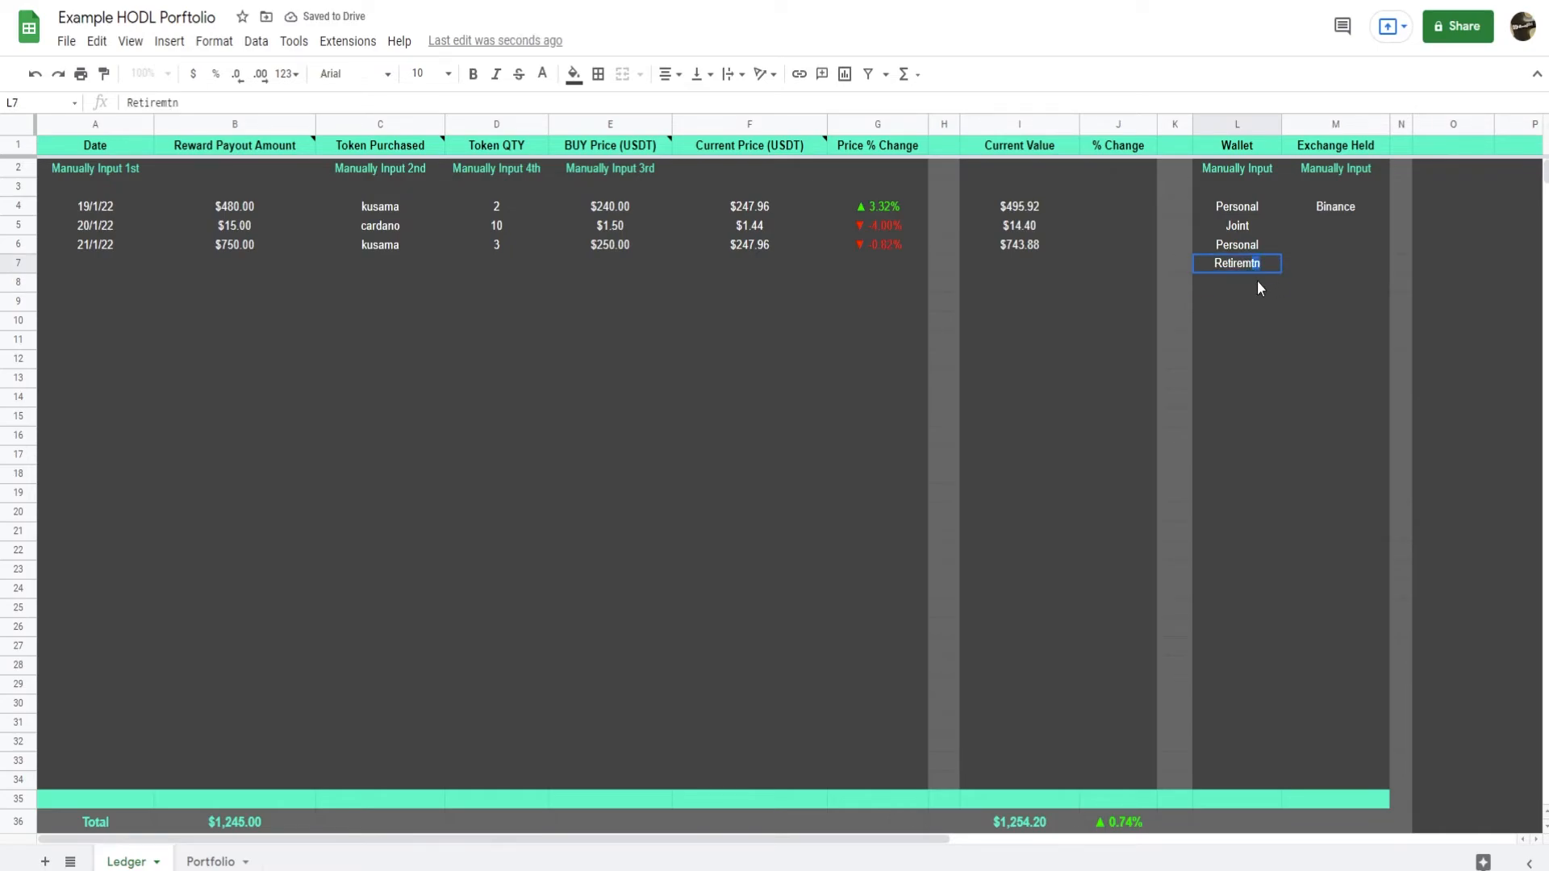
{"action": "type", "text": "ent"}
{"action": "key", "text": "Return"}
{"action": "scroll", "coordinate": [1258, 279], "scroll_direction": "down", "scroll_amount": 1}
{"action": "scroll", "coordinate": [1214, 263], "scroll_direction": "up", "scroll_amount": 1}
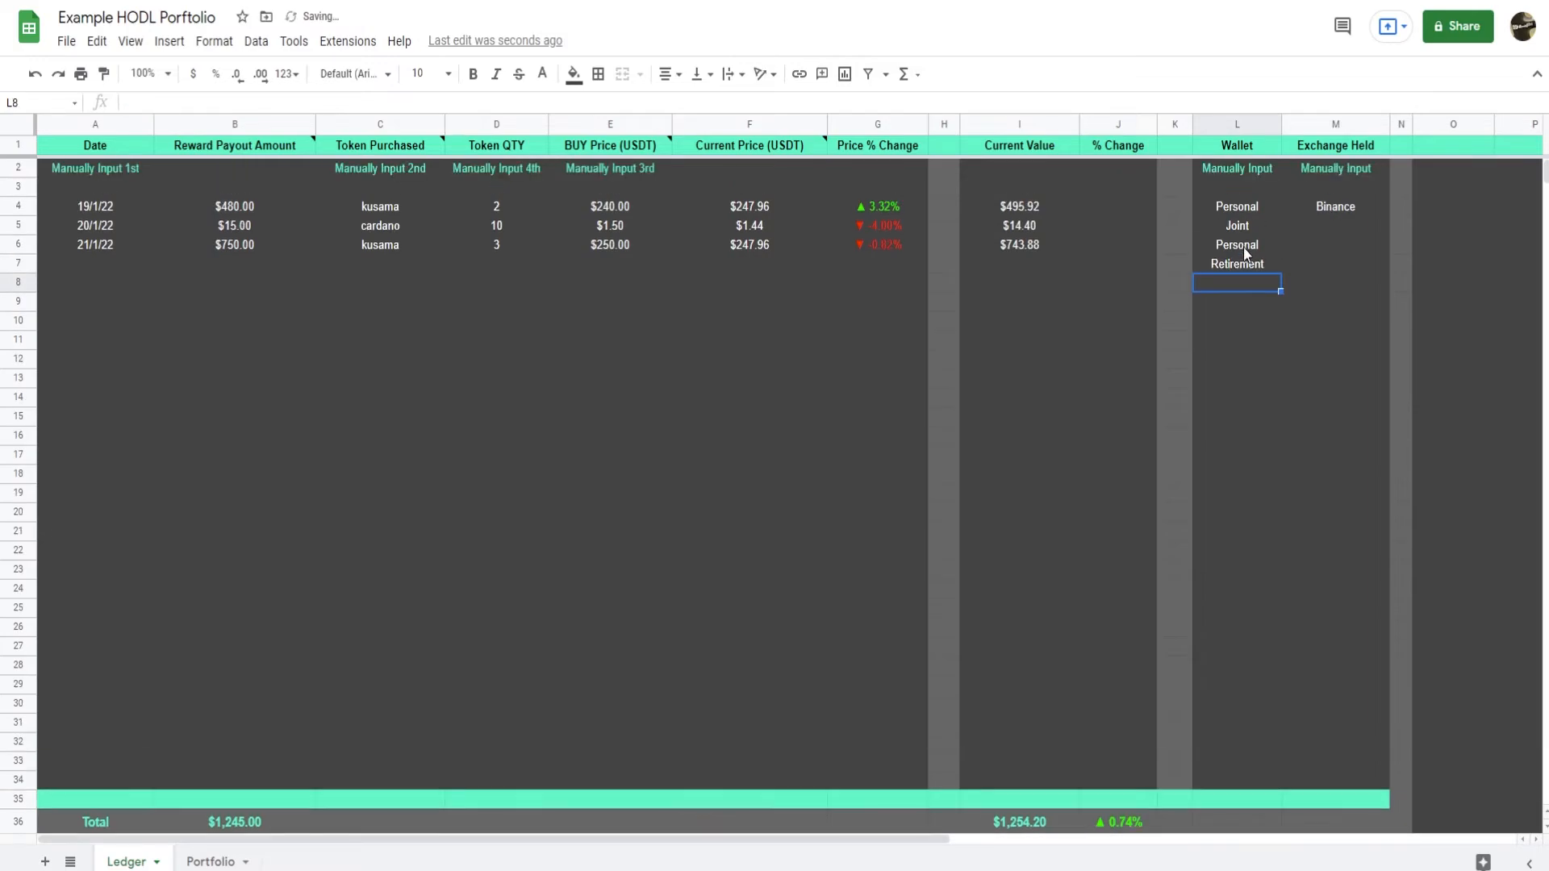
{"action": "left_click", "coordinate": [1221, 263]}
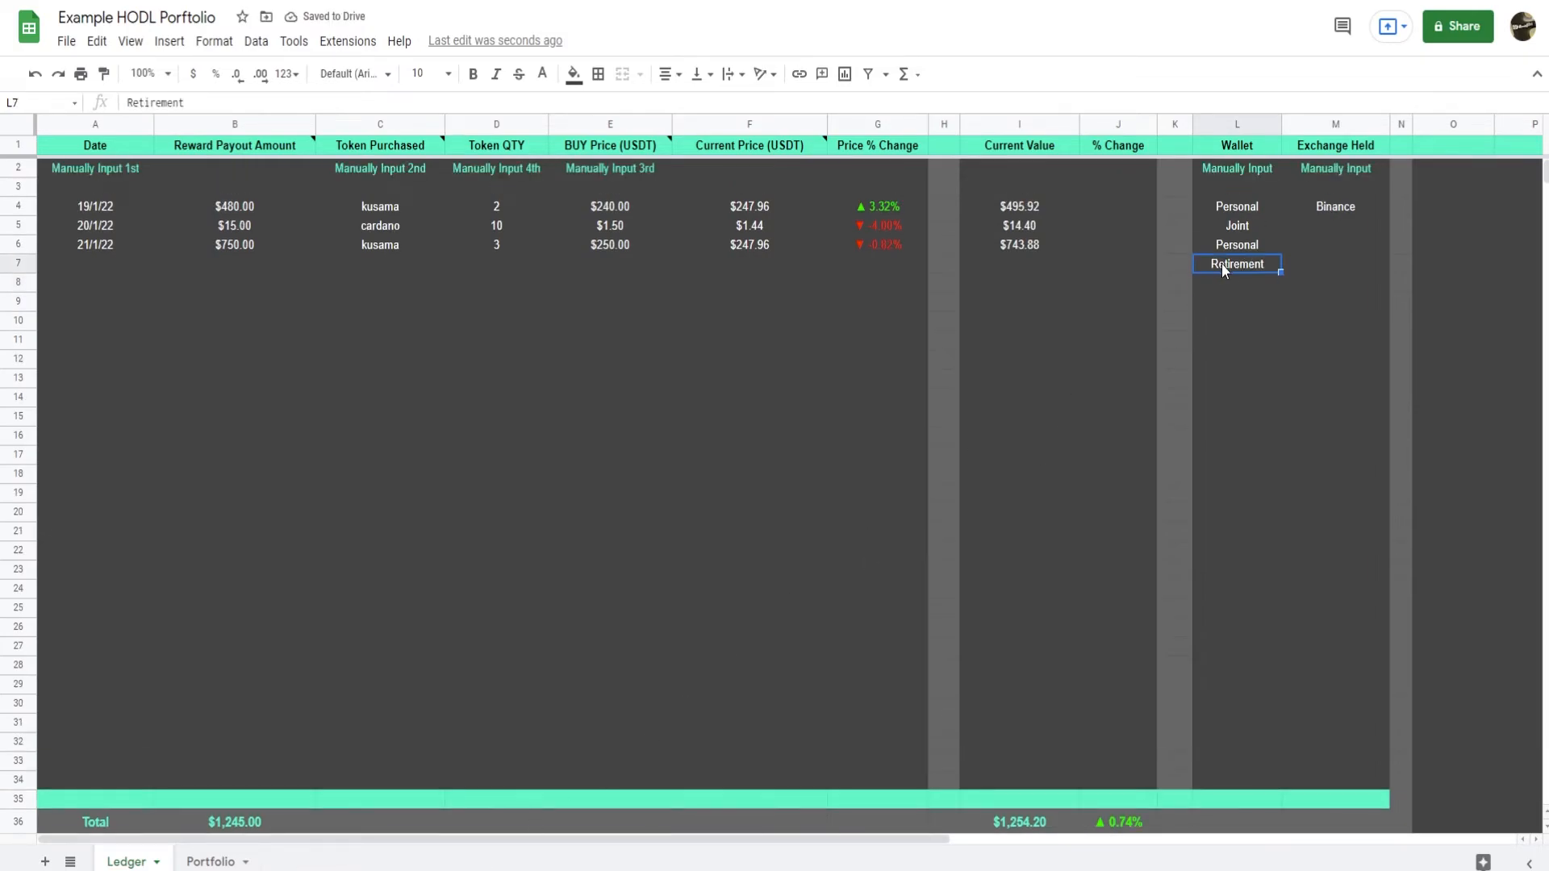
{"action": "double_click", "coordinate": [1270, 263]}
Add Retirement to the Portfolio's Wallet table in G29 and fill the formulas from H28:J28 down into that row.
{"action": "left_click", "coordinate": [210, 862]}
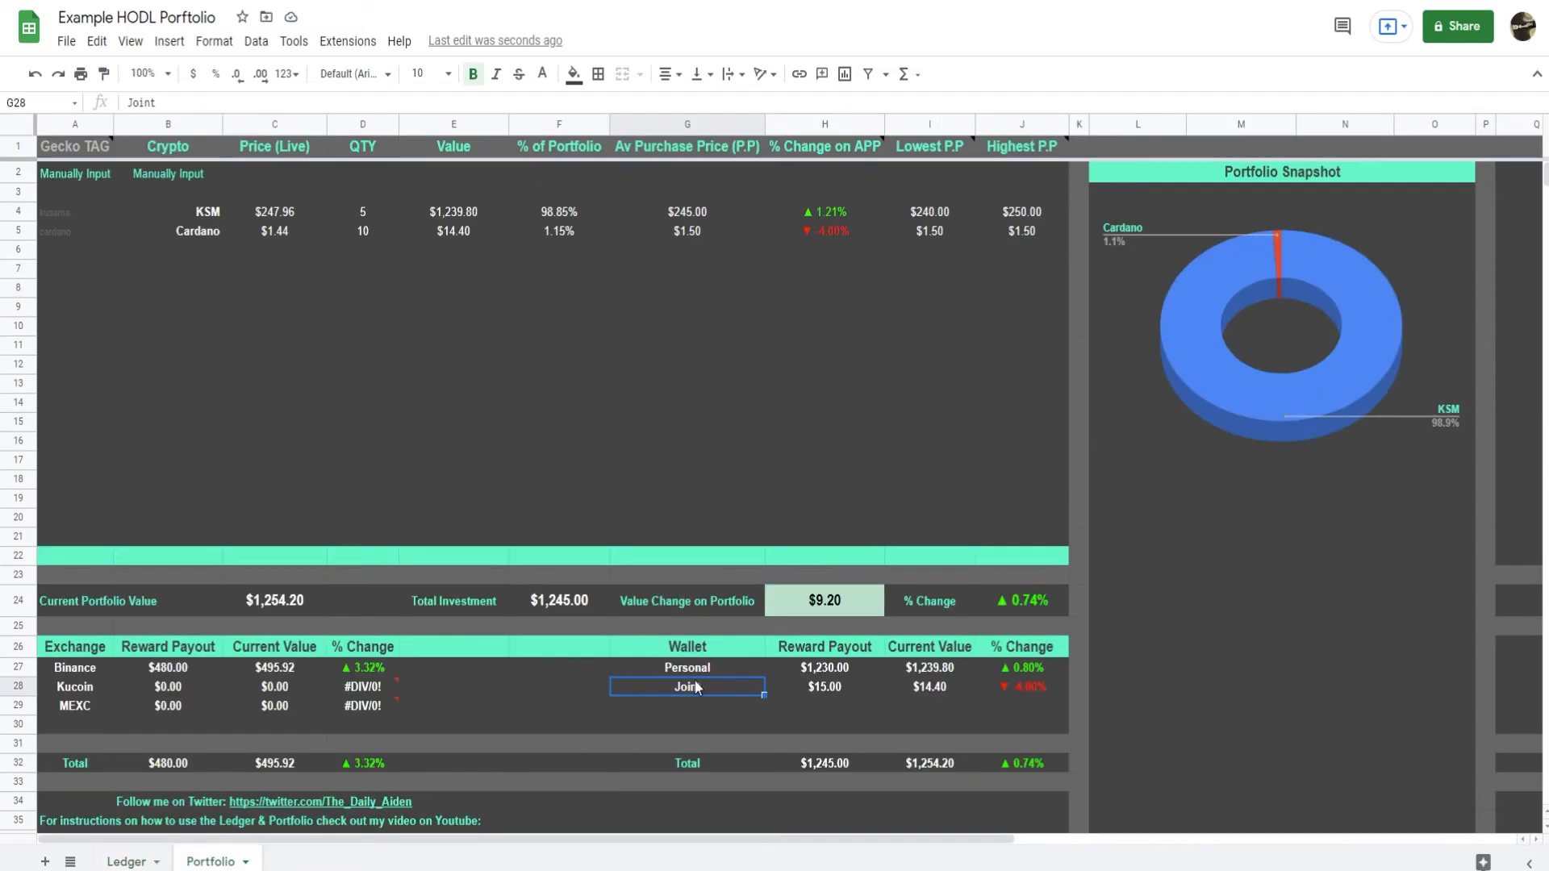
{"action": "left_click", "coordinate": [689, 706]}
{"action": "type", "text": "Retirement"}
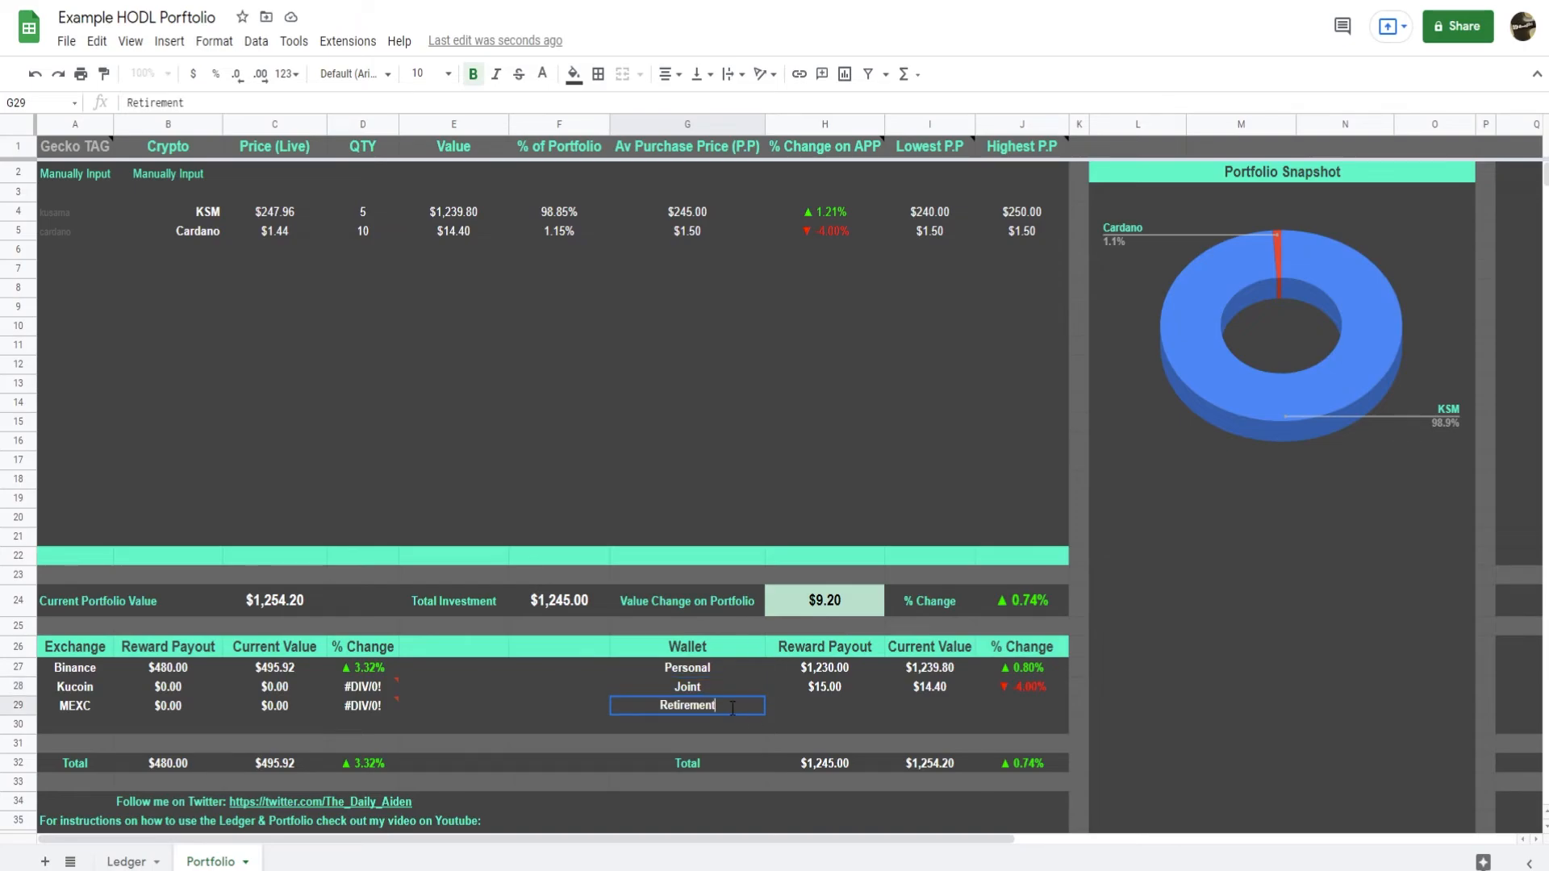
{"action": "left_click", "coordinate": [841, 702]}
{"action": "left_click_drag", "start_coordinate": [839, 689], "coordinate": [1021, 694]}
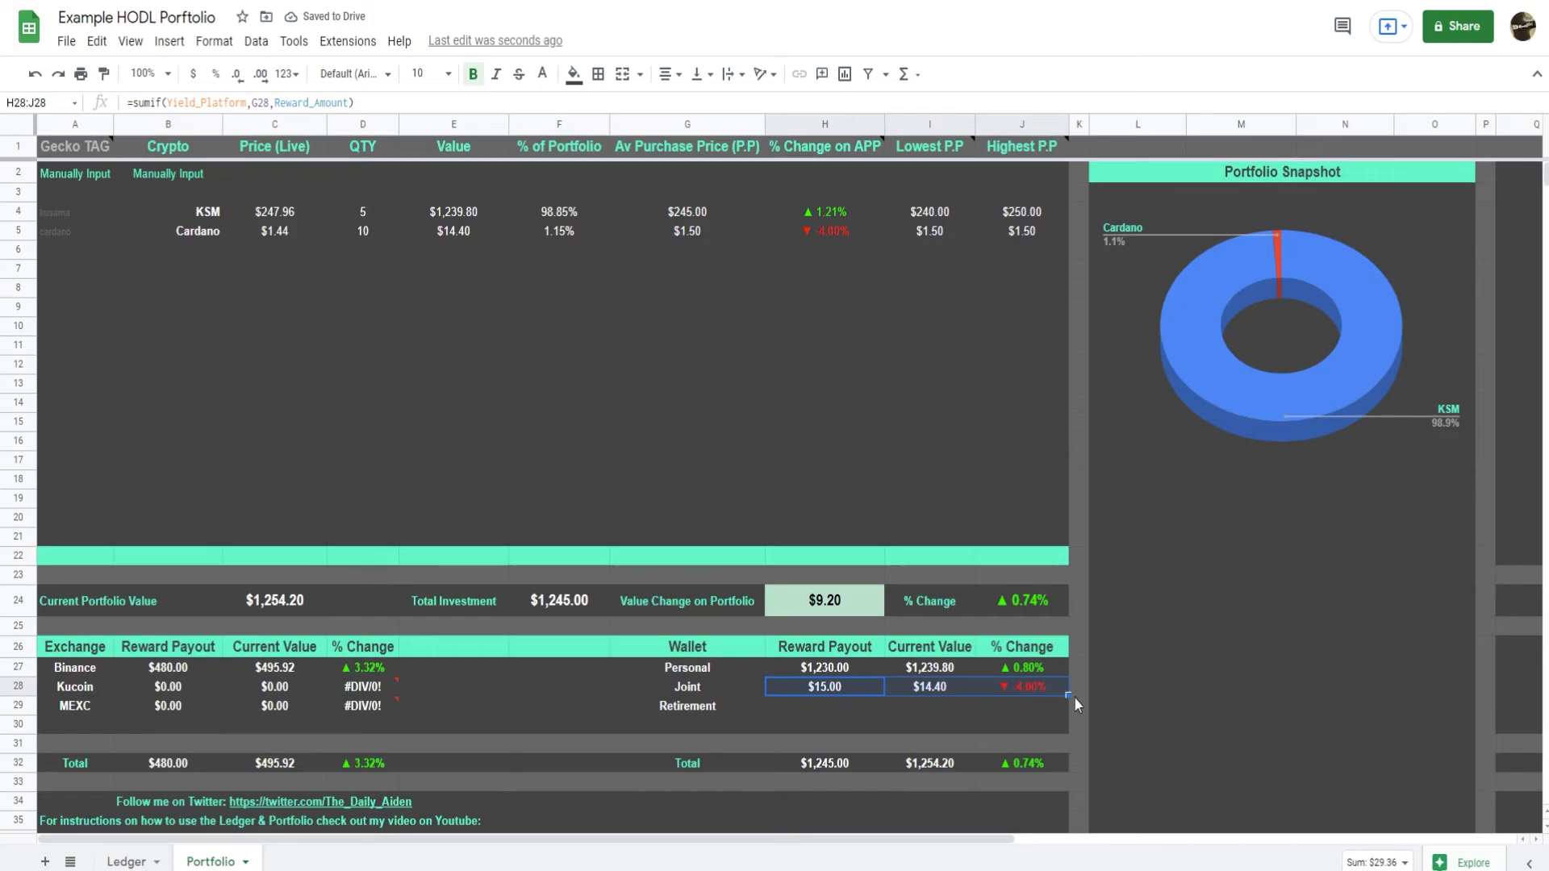
{"action": "left_click_drag", "start_coordinate": [1075, 699], "coordinate": [1049, 715]}
{"action": "left_click", "coordinate": [923, 723]}
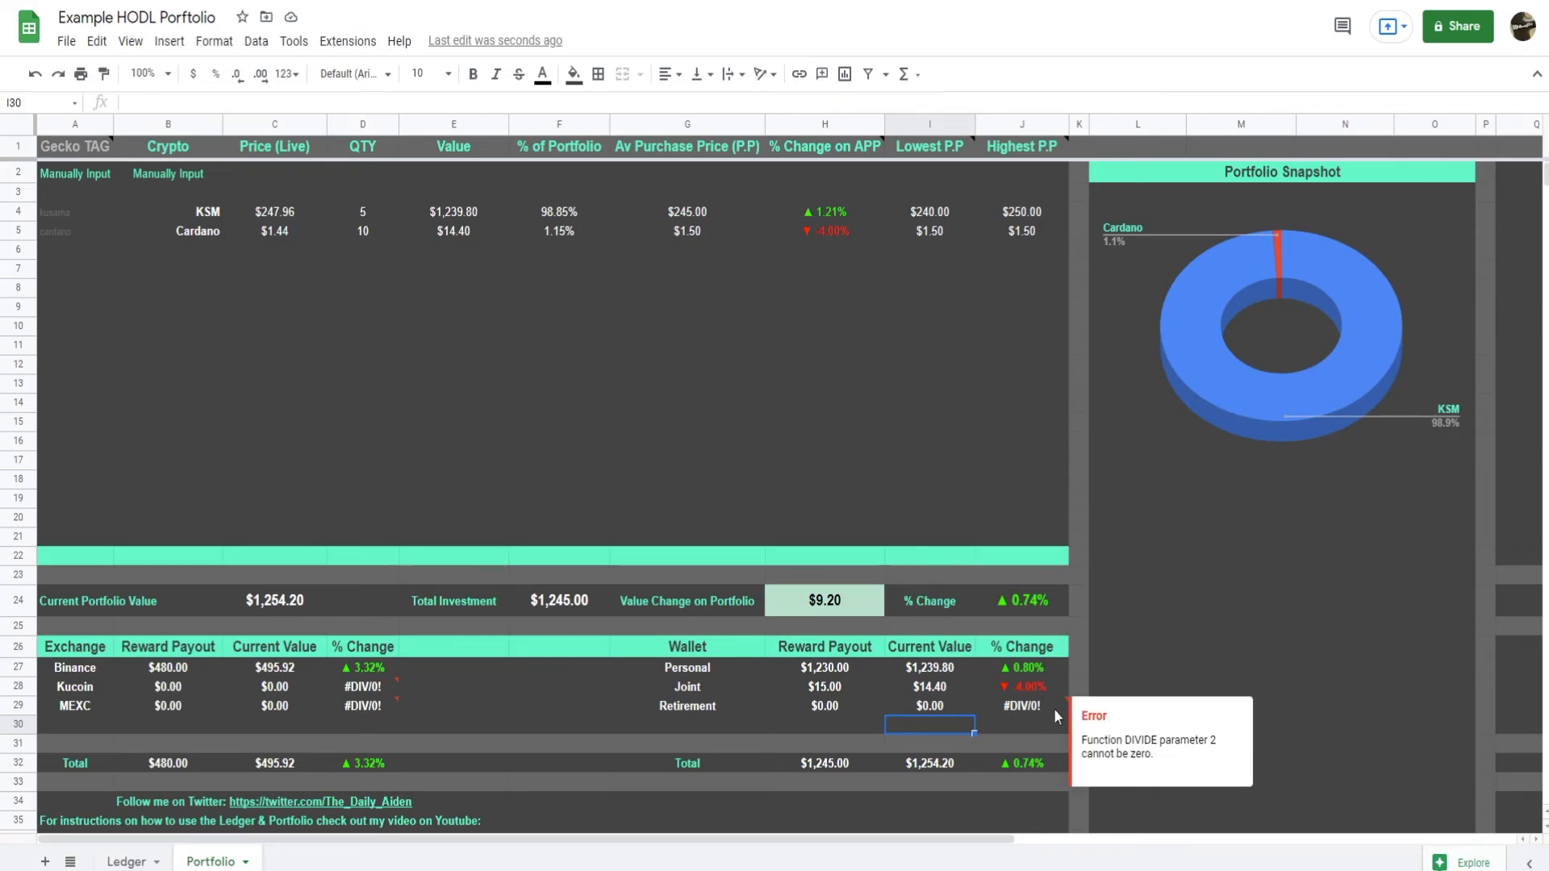
Change the wallet of the 19/1/22 purchase in Ledger cell L4 to Retirement.
{"action": "left_click", "coordinate": [165, 859]}
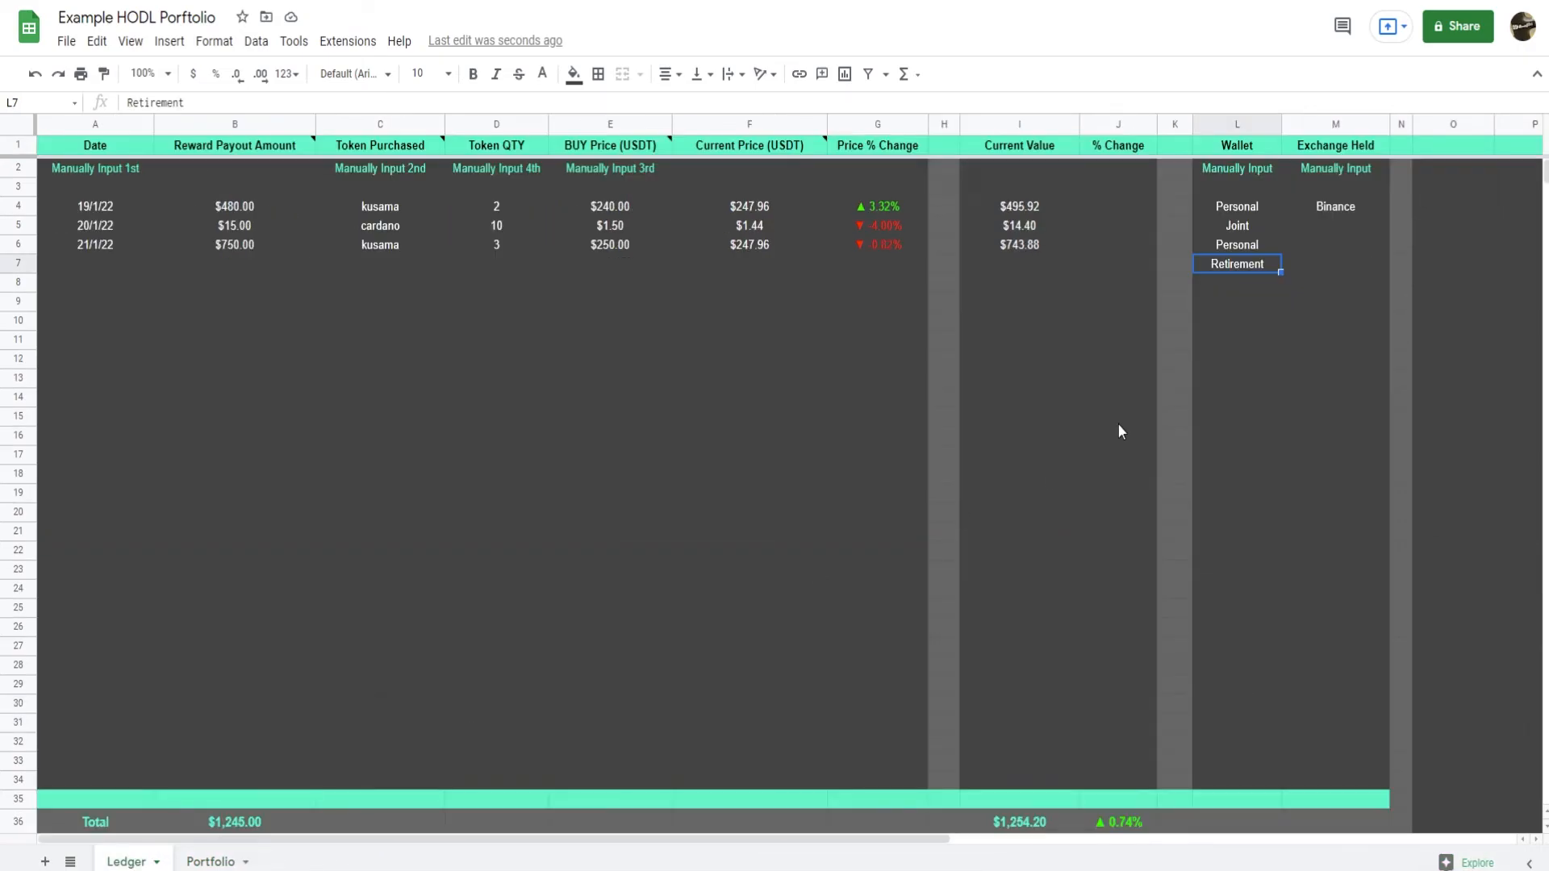
{"action": "left_click", "coordinate": [1252, 208]}
{"action": "type", "text": "Retir"}
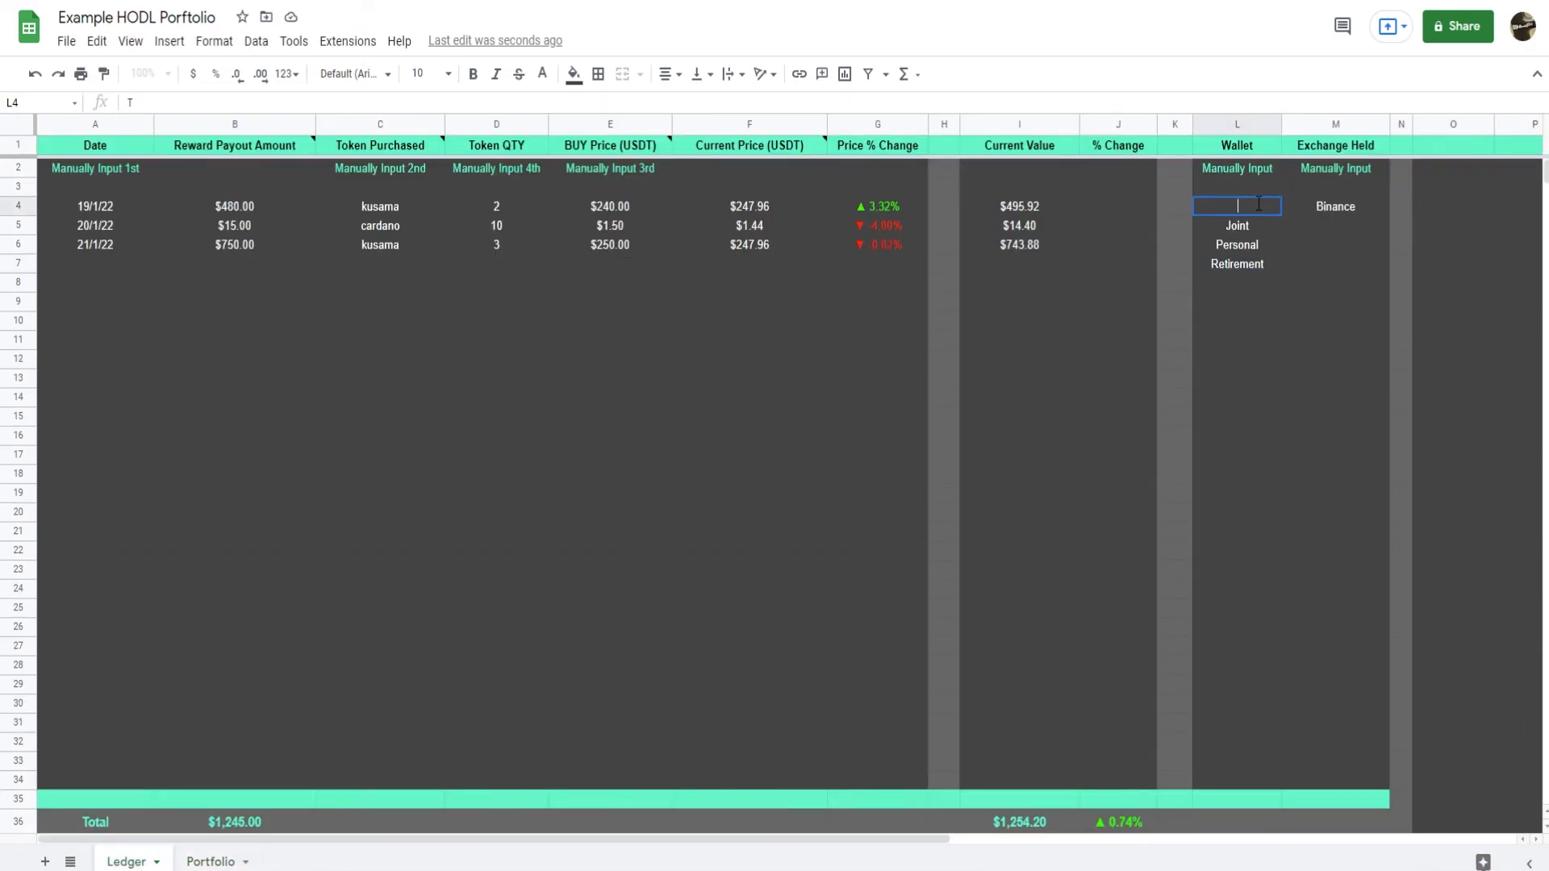
{"action": "key", "text": "Return"}
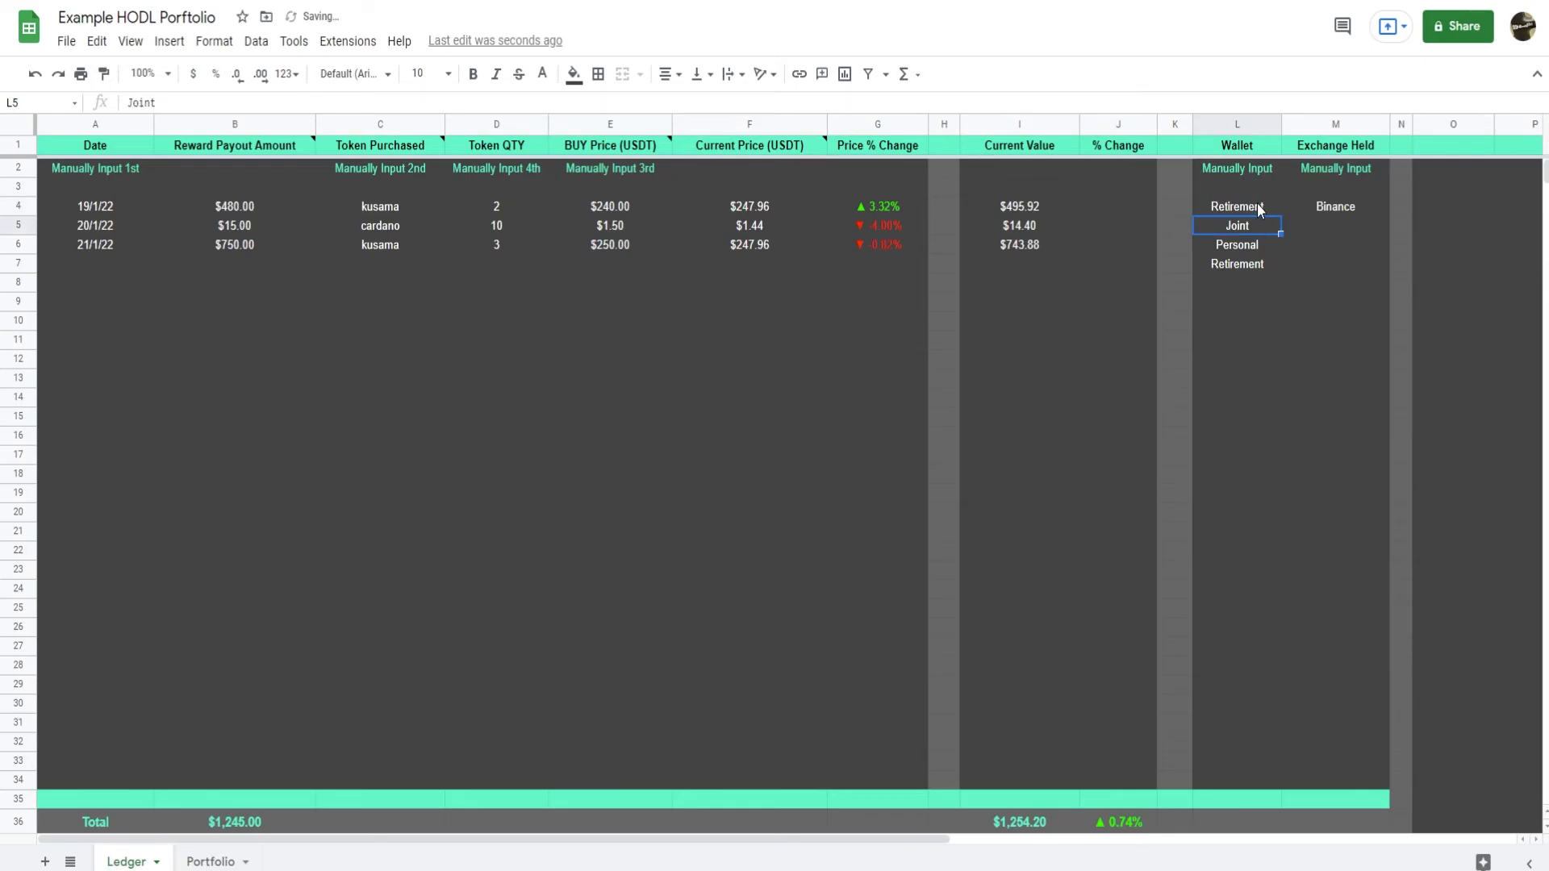
Compare the Portfolio's Wallet table with the Ledger's Wallet column and examine the Portfolio's Exchange table.
{"action": "left_click", "coordinate": [211, 862]}
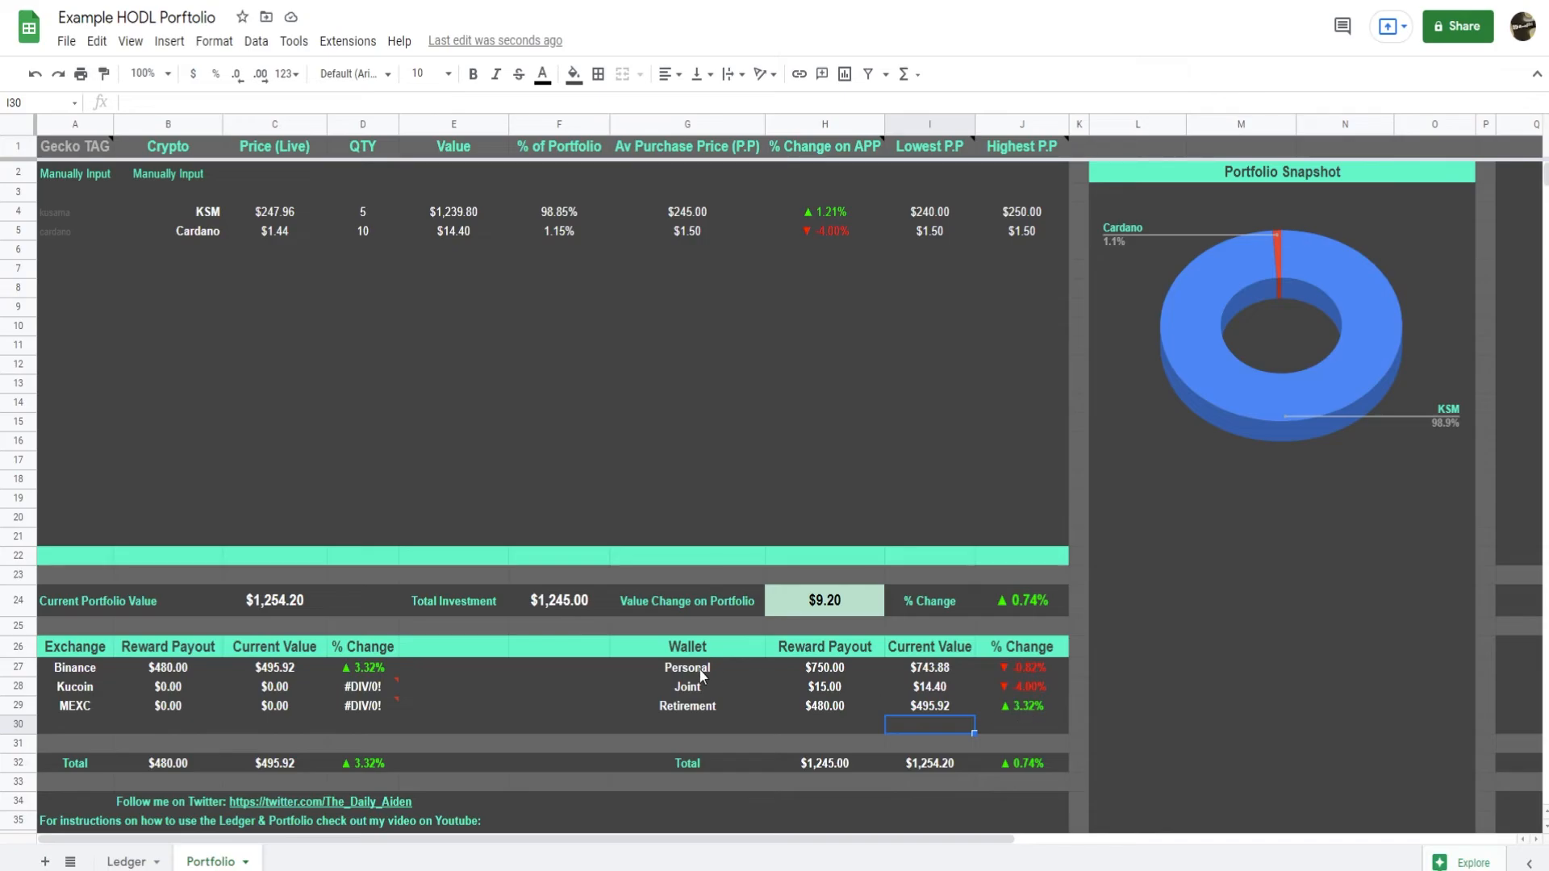
{"action": "left_click_drag", "start_coordinate": [699, 669], "coordinate": [700, 703]}
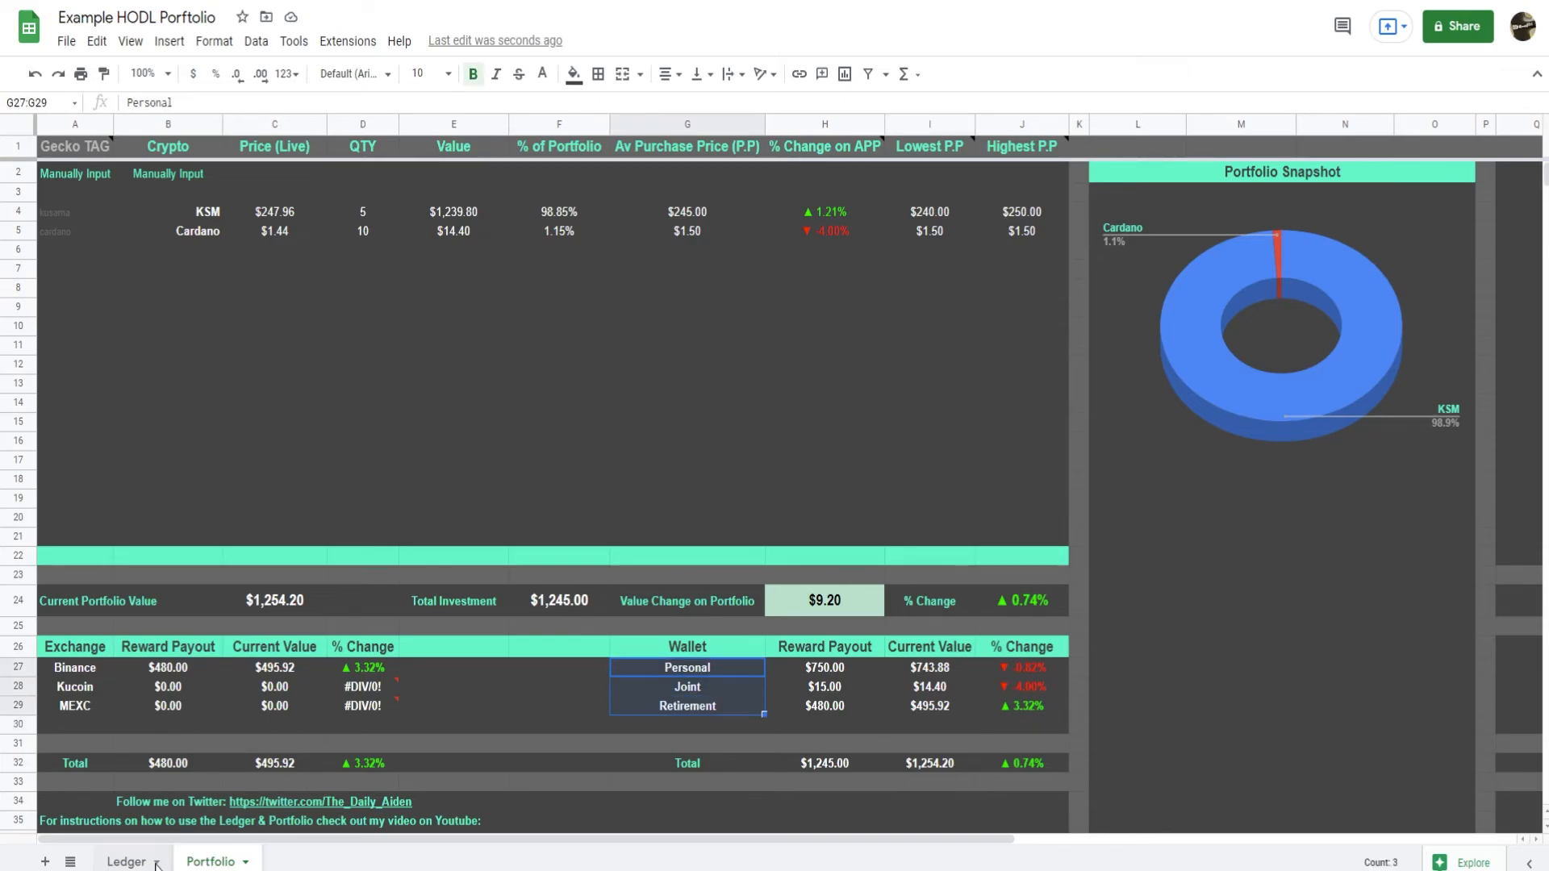
{"action": "left_click", "coordinate": [127, 862]}
{"action": "left_click_drag", "start_coordinate": [1243, 205], "coordinate": [1235, 686]}
{"action": "left_click", "coordinate": [211, 862]}
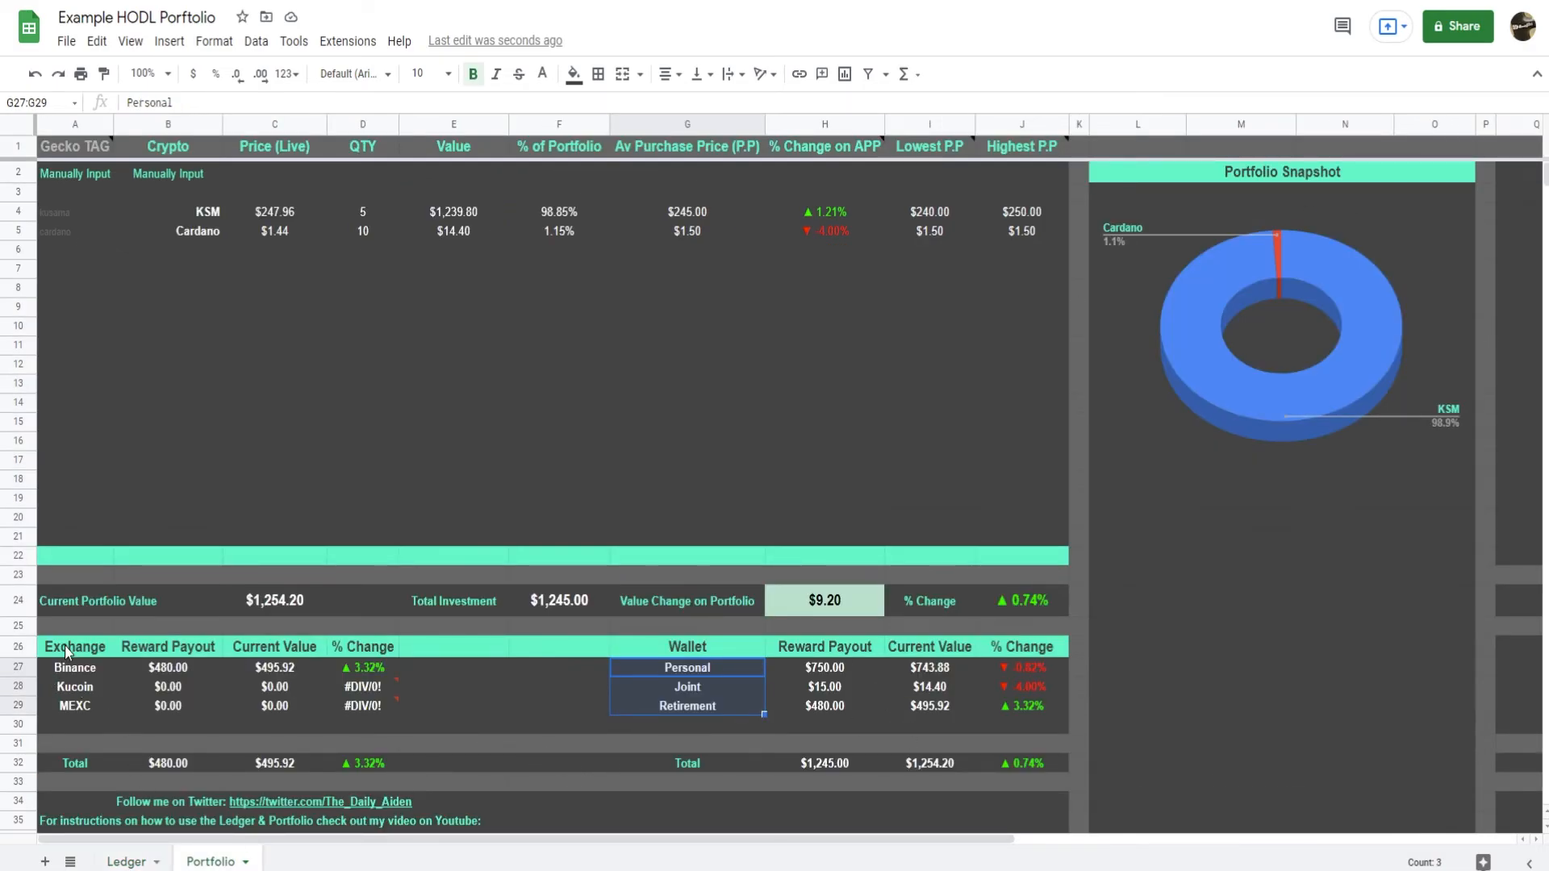
{"action": "left_click_drag", "start_coordinate": [71, 651], "coordinate": [359, 688]}
{"action": "left_click", "coordinate": [465, 672]}
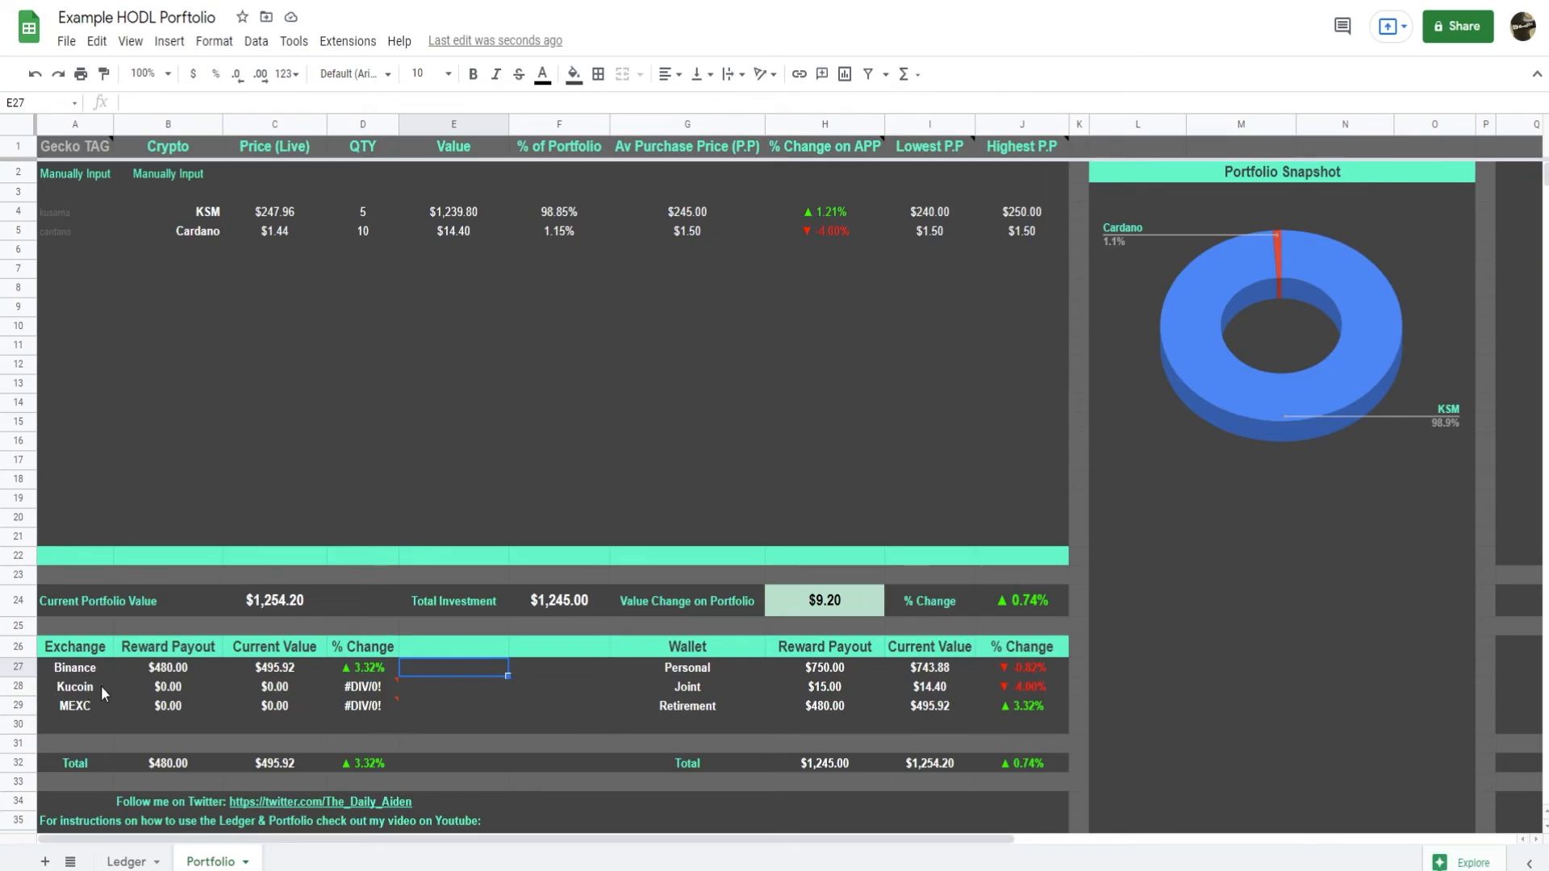
Replace the exchange held in Ledger cell M4 with Coinbase.
{"action": "left_click", "coordinate": [126, 861]}
{"action": "left_click", "coordinate": [1352, 211]}
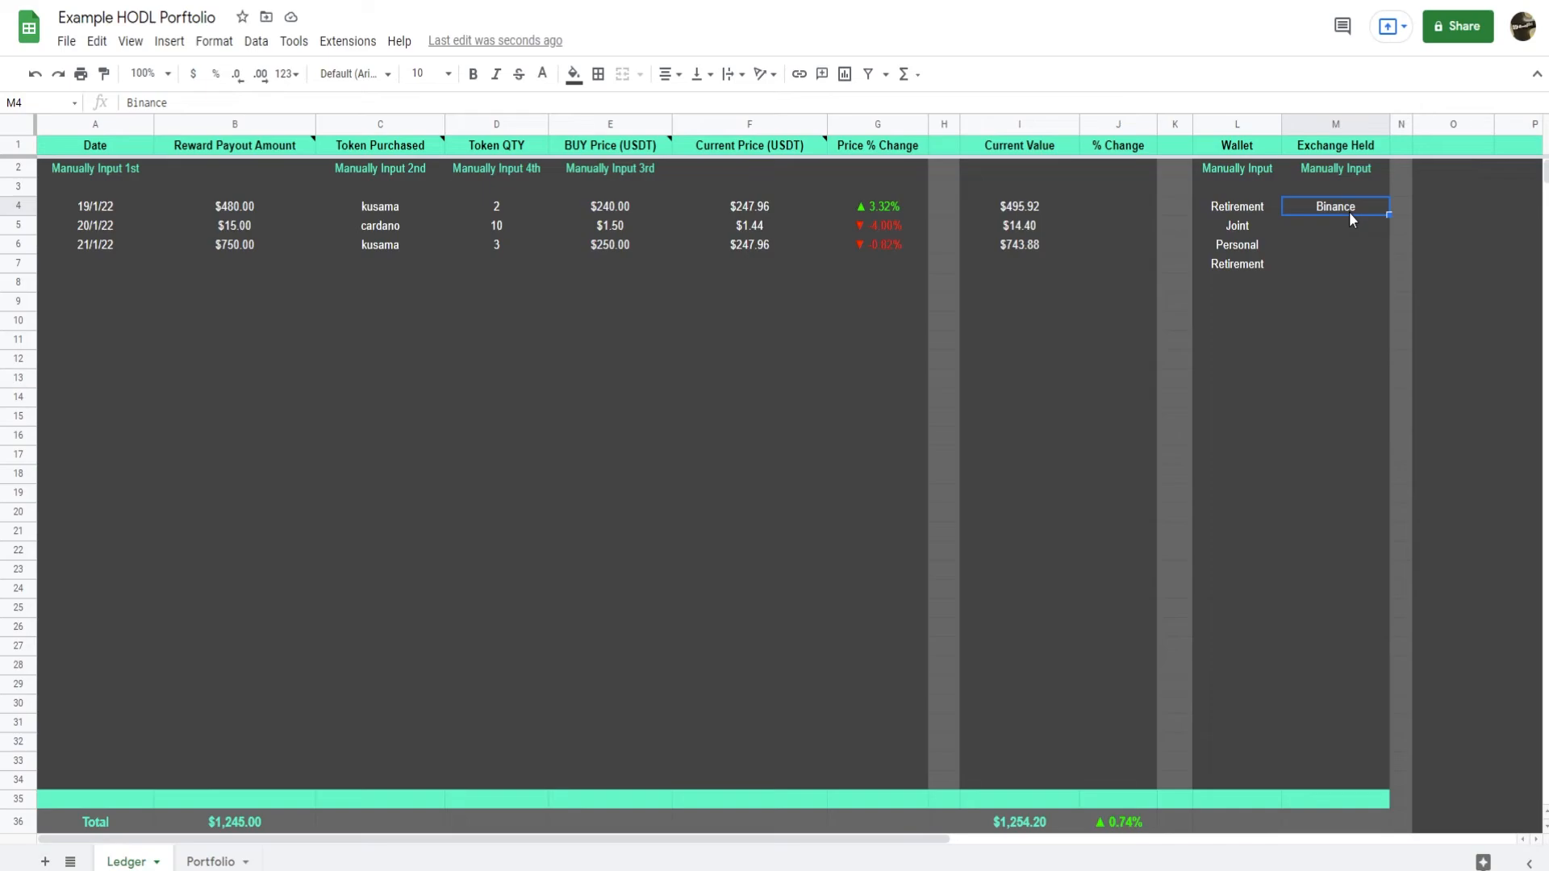
{"action": "type", "text": "Bina"}
{"action": "key", "text": "BackSpace"}
{"action": "key", "text": "BackSpace"}
{"action": "key", "text": "BackSpace"}
{"action": "key", "text": "BackSpace"}
{"action": "type", "text": "Coinbase"}
{"action": "key", "text": "Return"}
Enter Kraken and Nexo as the exchanges held in Ledger cells M5 and M6.
{"action": "type", "text": "K"}
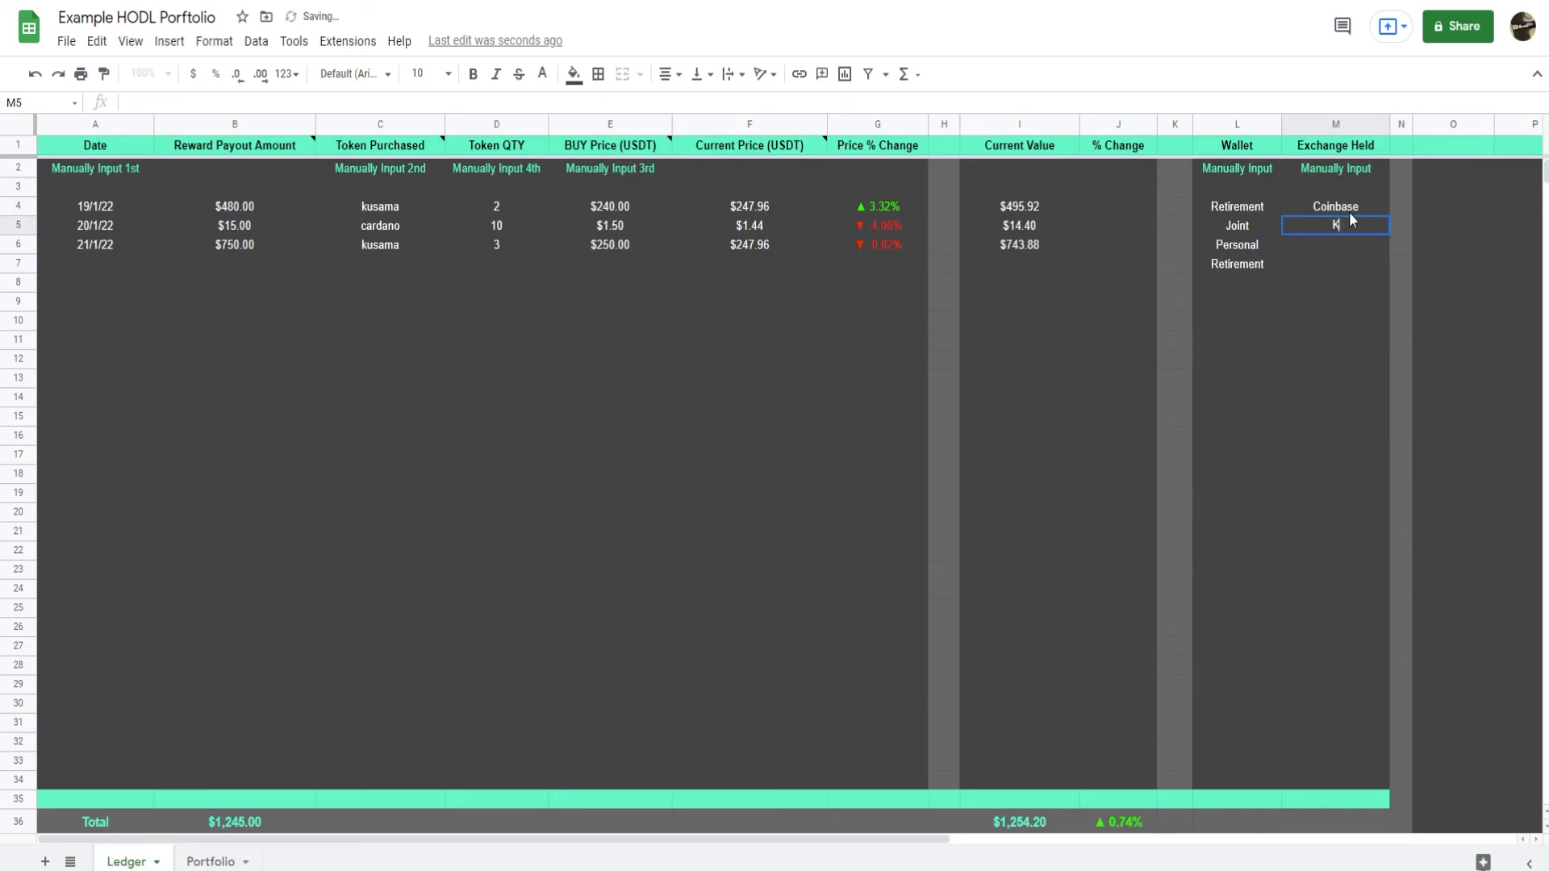
{"action": "type", "text": "Lr"}
{"action": "type", "text": "raken"}
{"action": "key", "text": "Return"}
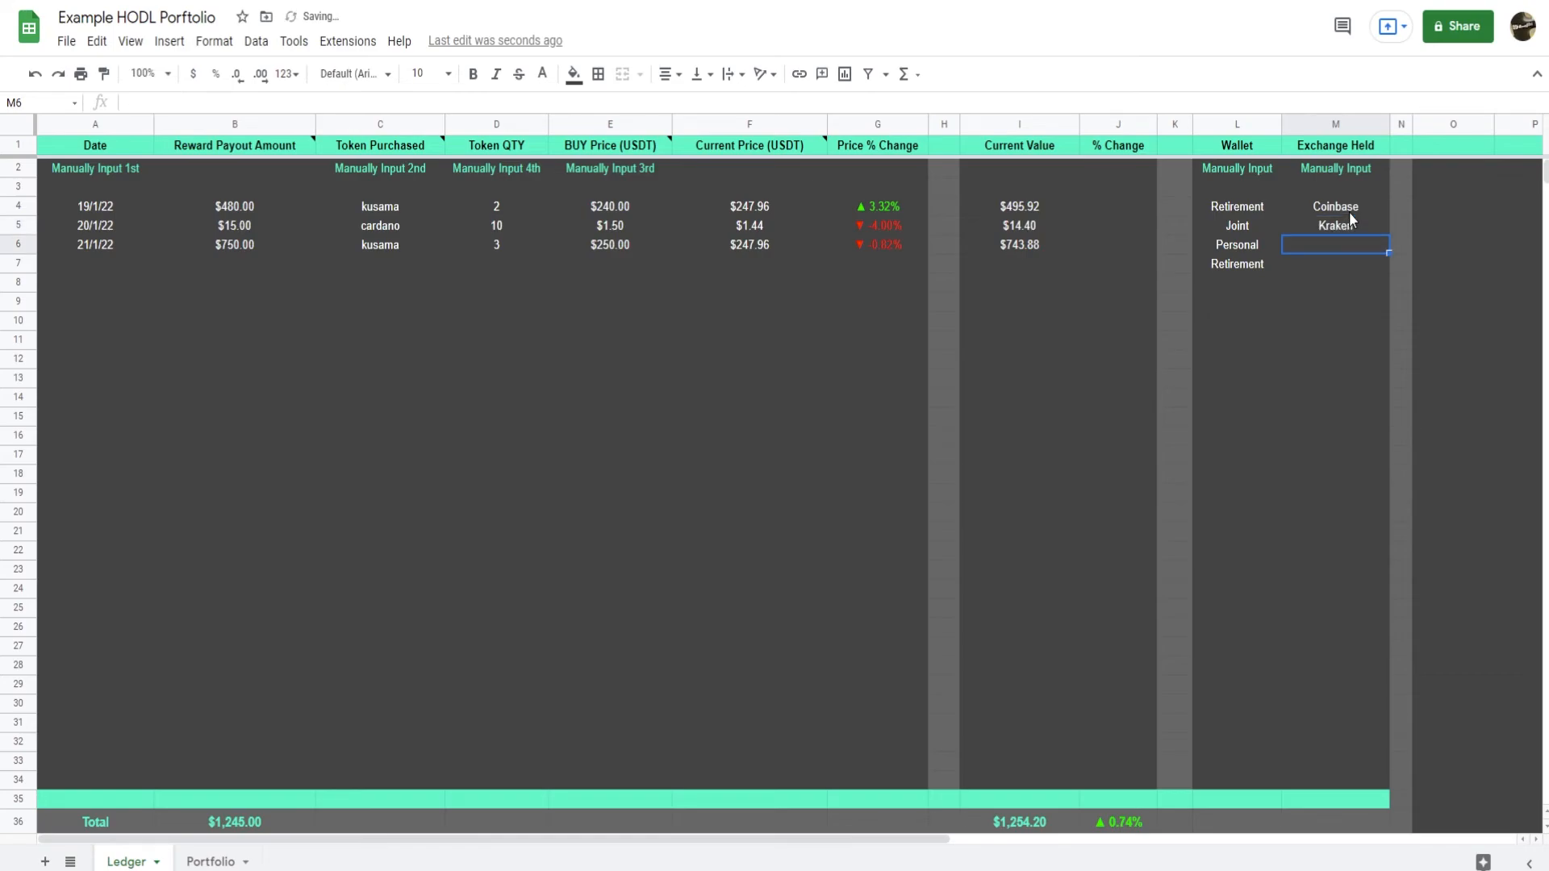
{"action": "type", "text": "Nexo"}
{"action": "key", "text": "Return"}
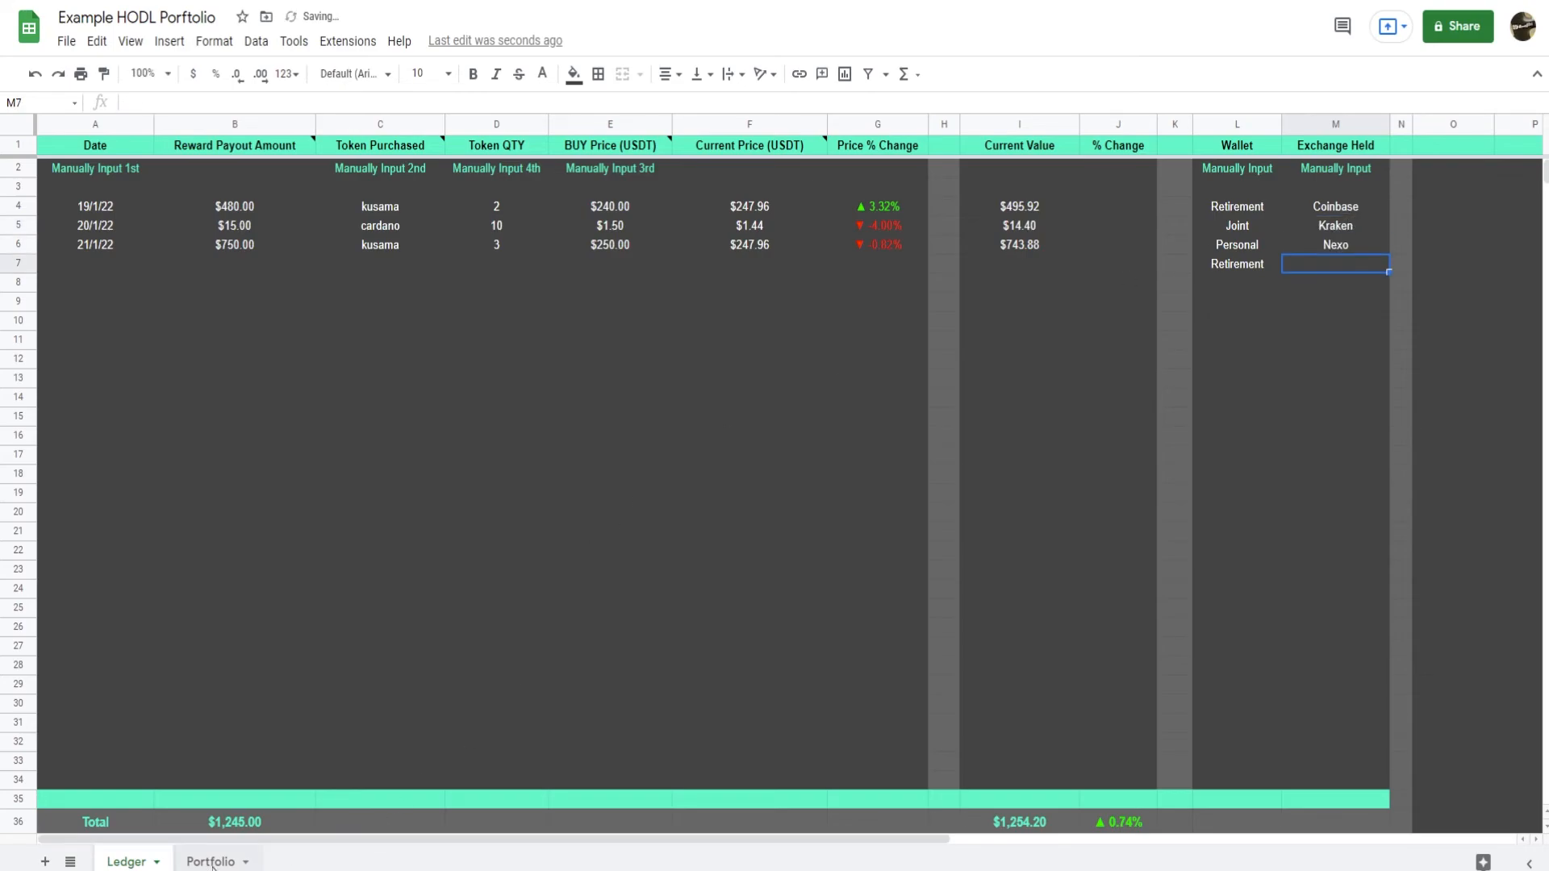
Replace the exchange names in Portfolio cells A27 to A29 with Nexo, Coinbase and Kraken.
{"action": "left_click", "coordinate": [211, 863]}
{"action": "left_click", "coordinate": [86, 667]}
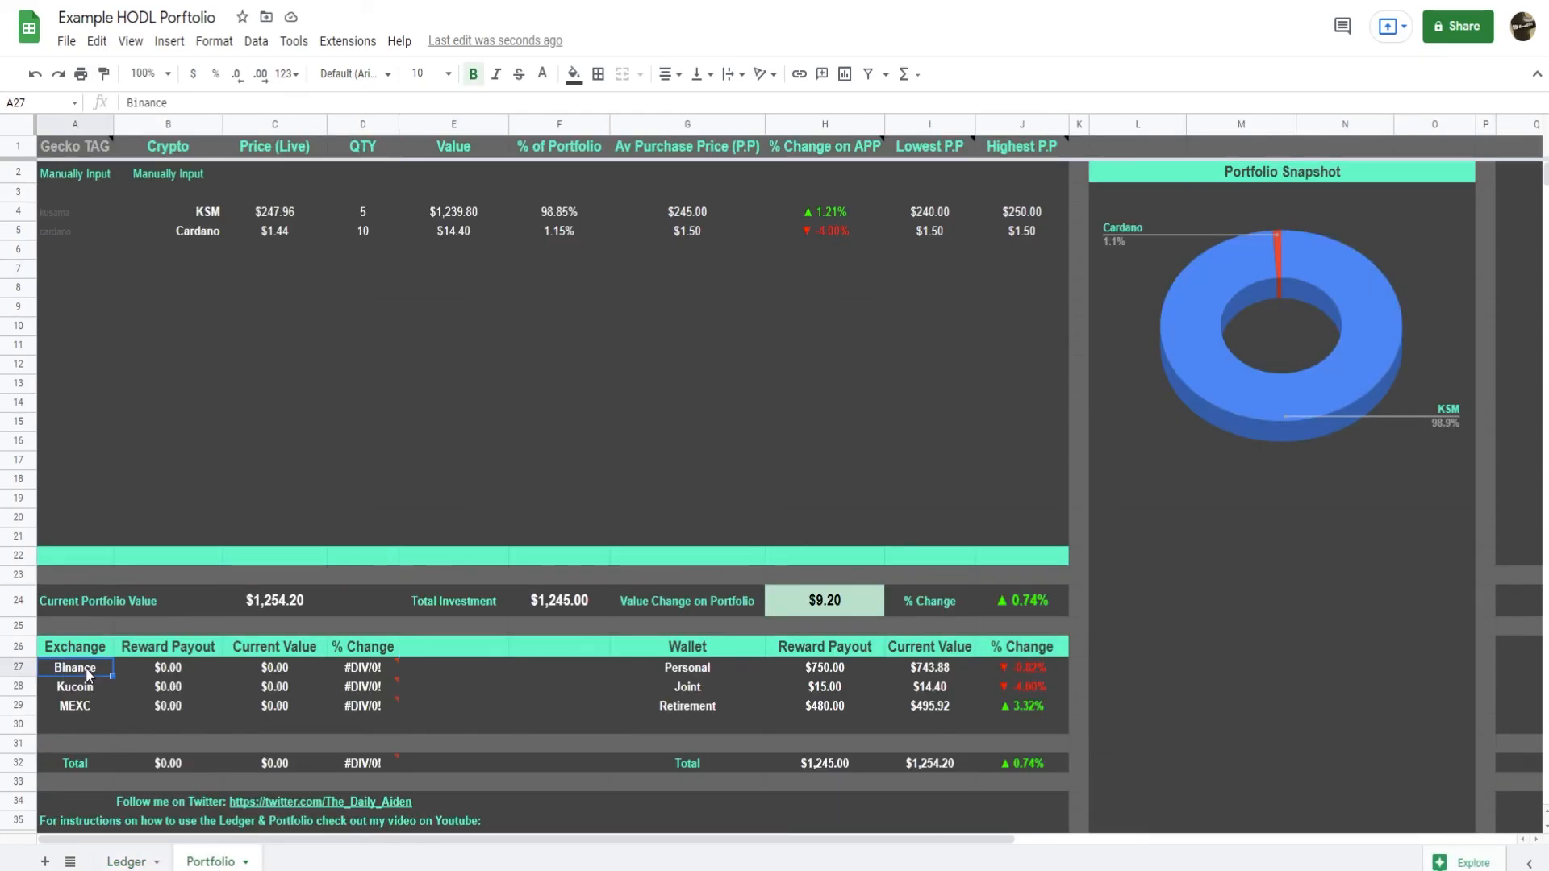
{"action": "type", "text": "Nexo"}
{"action": "key", "text": "Return"}
{"action": "type", "text": "Coinbase"}
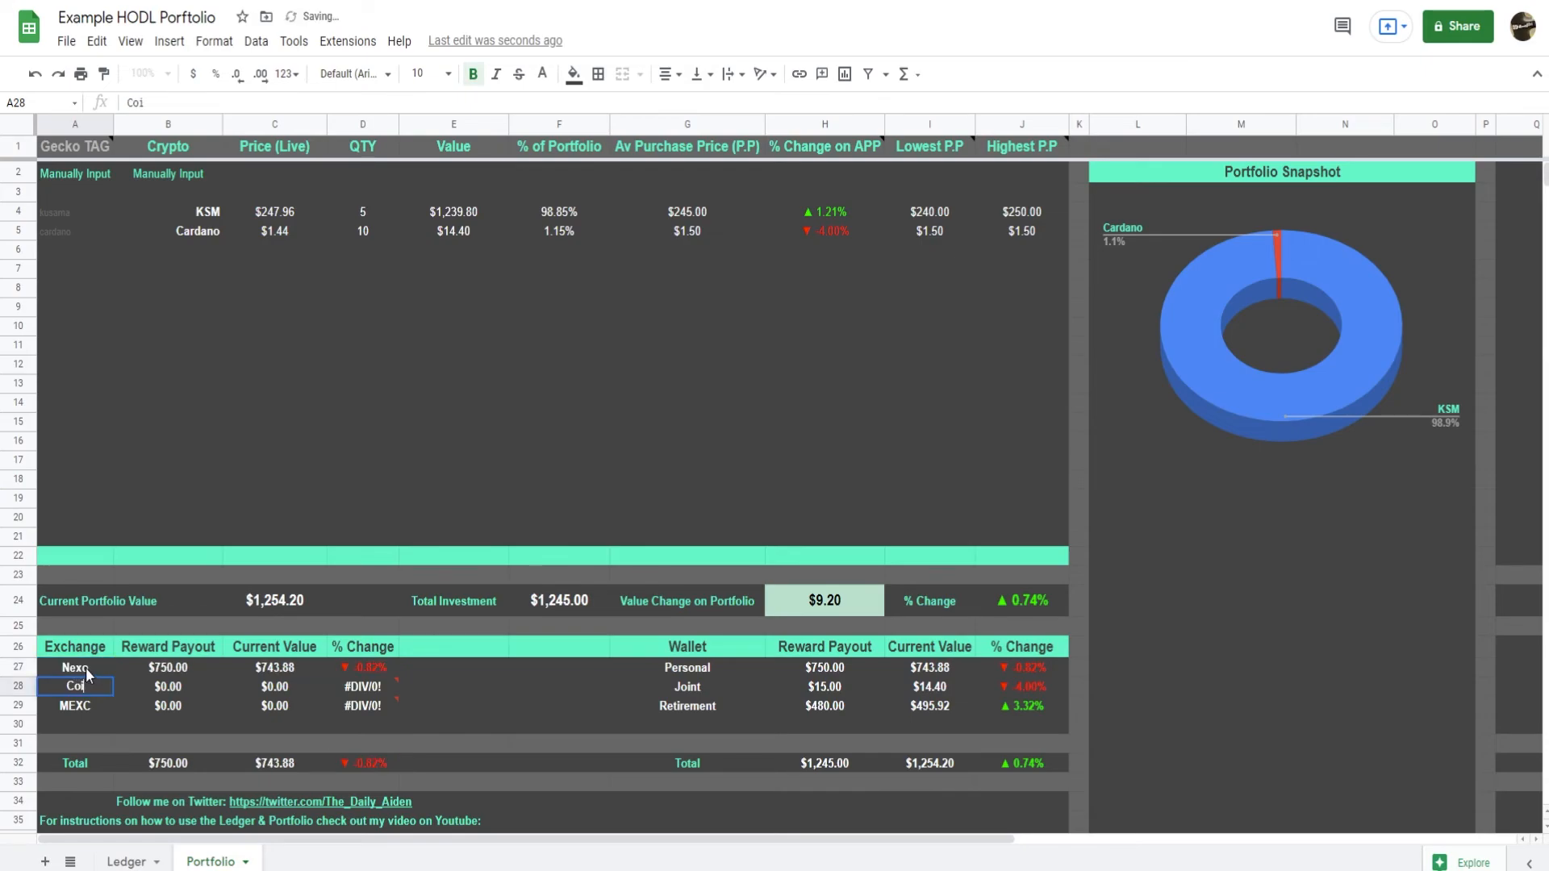
{"action": "key", "text": "Return"}
{"action": "type", "text": "Kraken"}
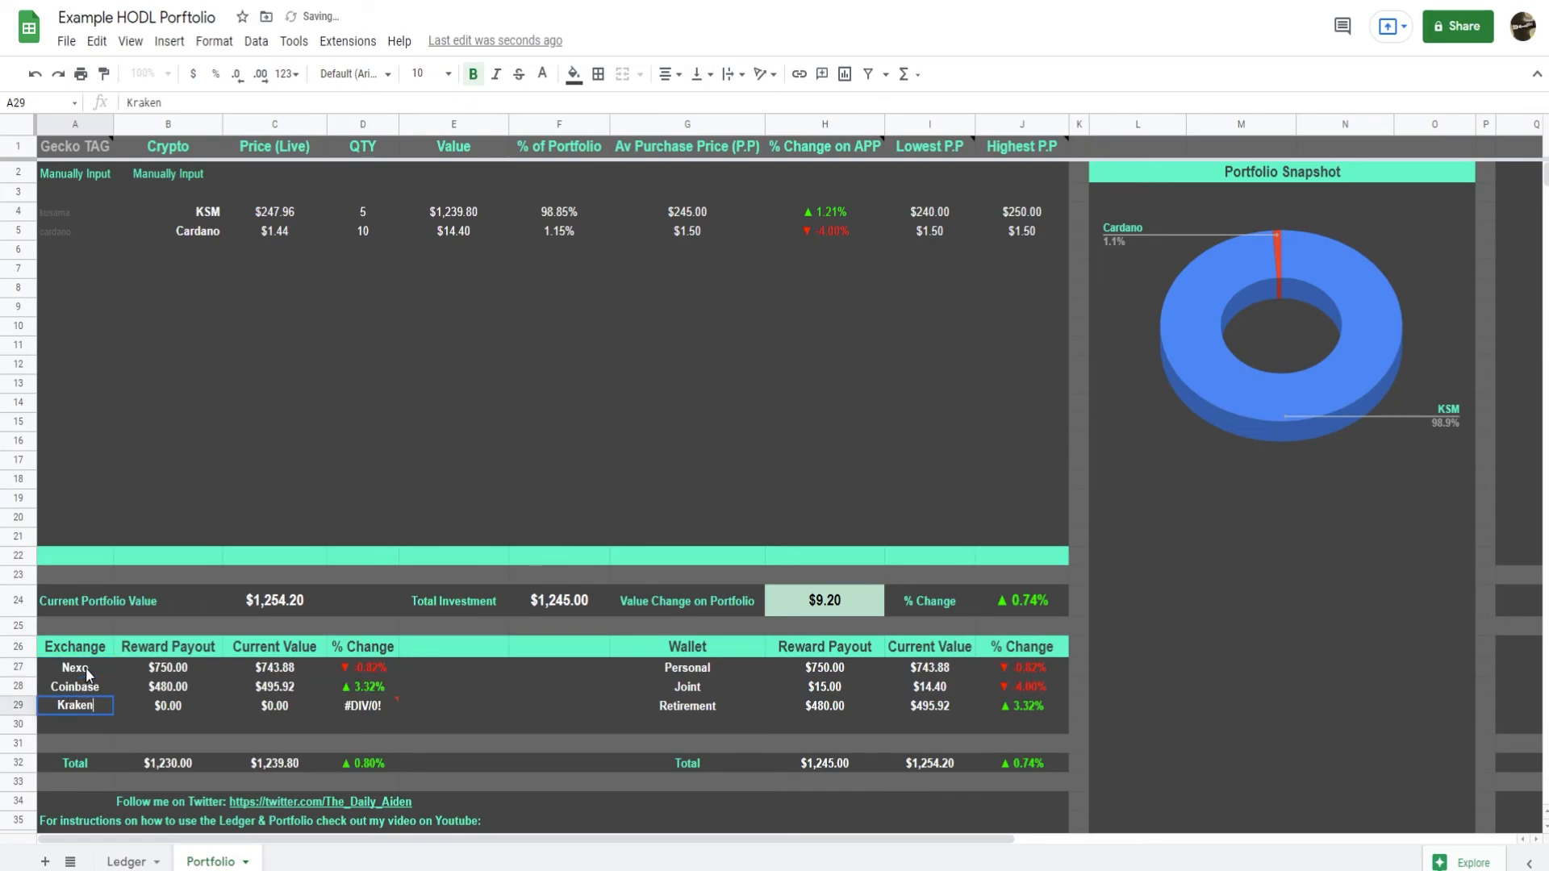
{"action": "key", "text": "Return"}
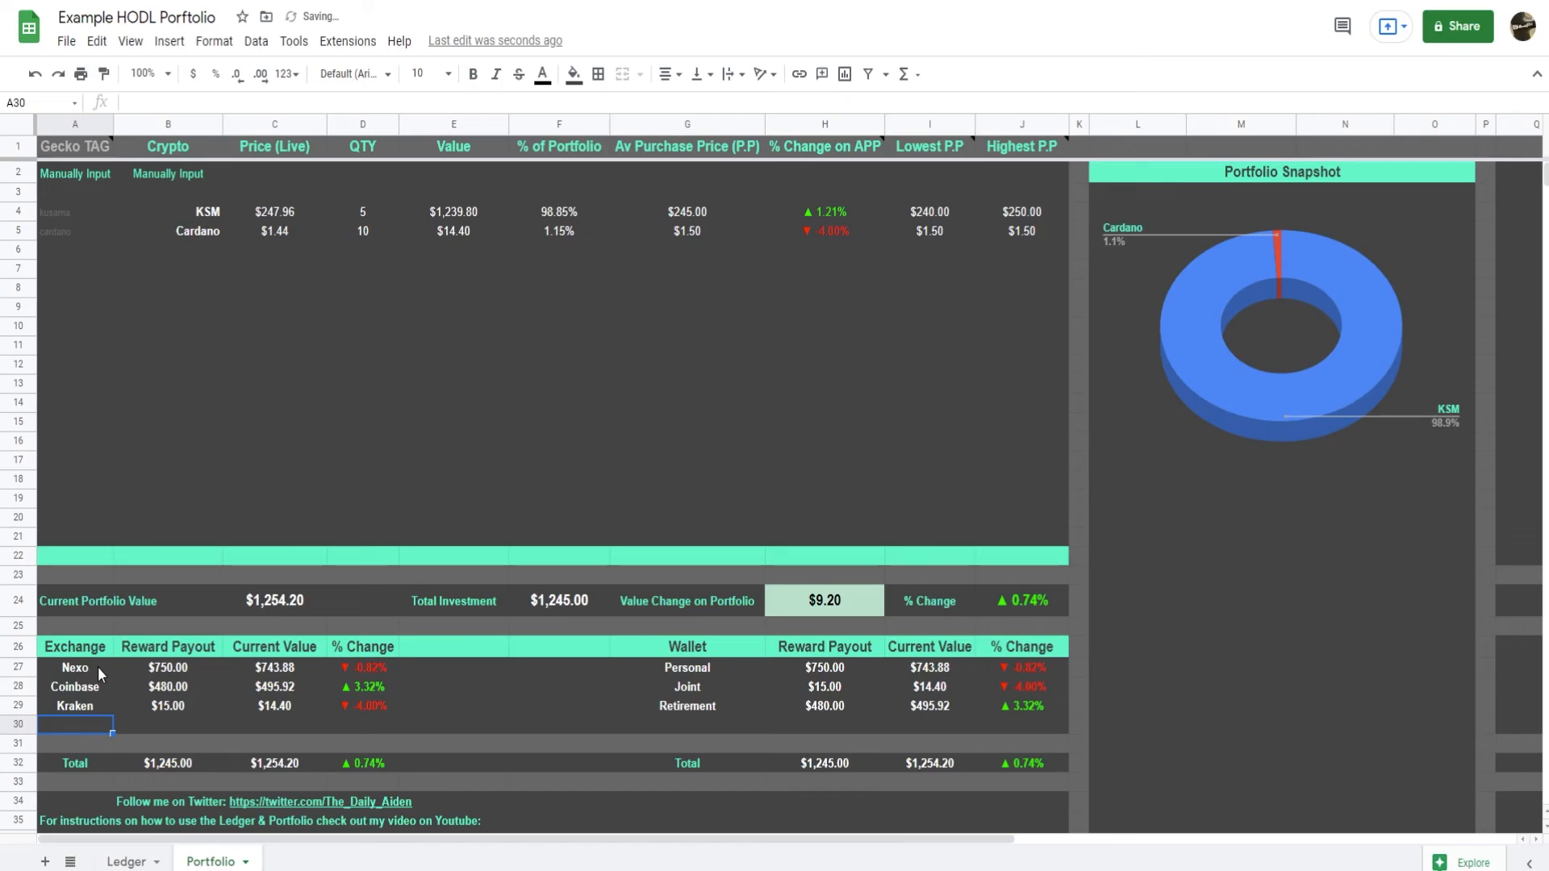
Compare the Portfolio's exchange names with the Exchange Held column in the Ledger.
{"action": "left_click_drag", "start_coordinate": [103, 668], "coordinate": [99, 700]}
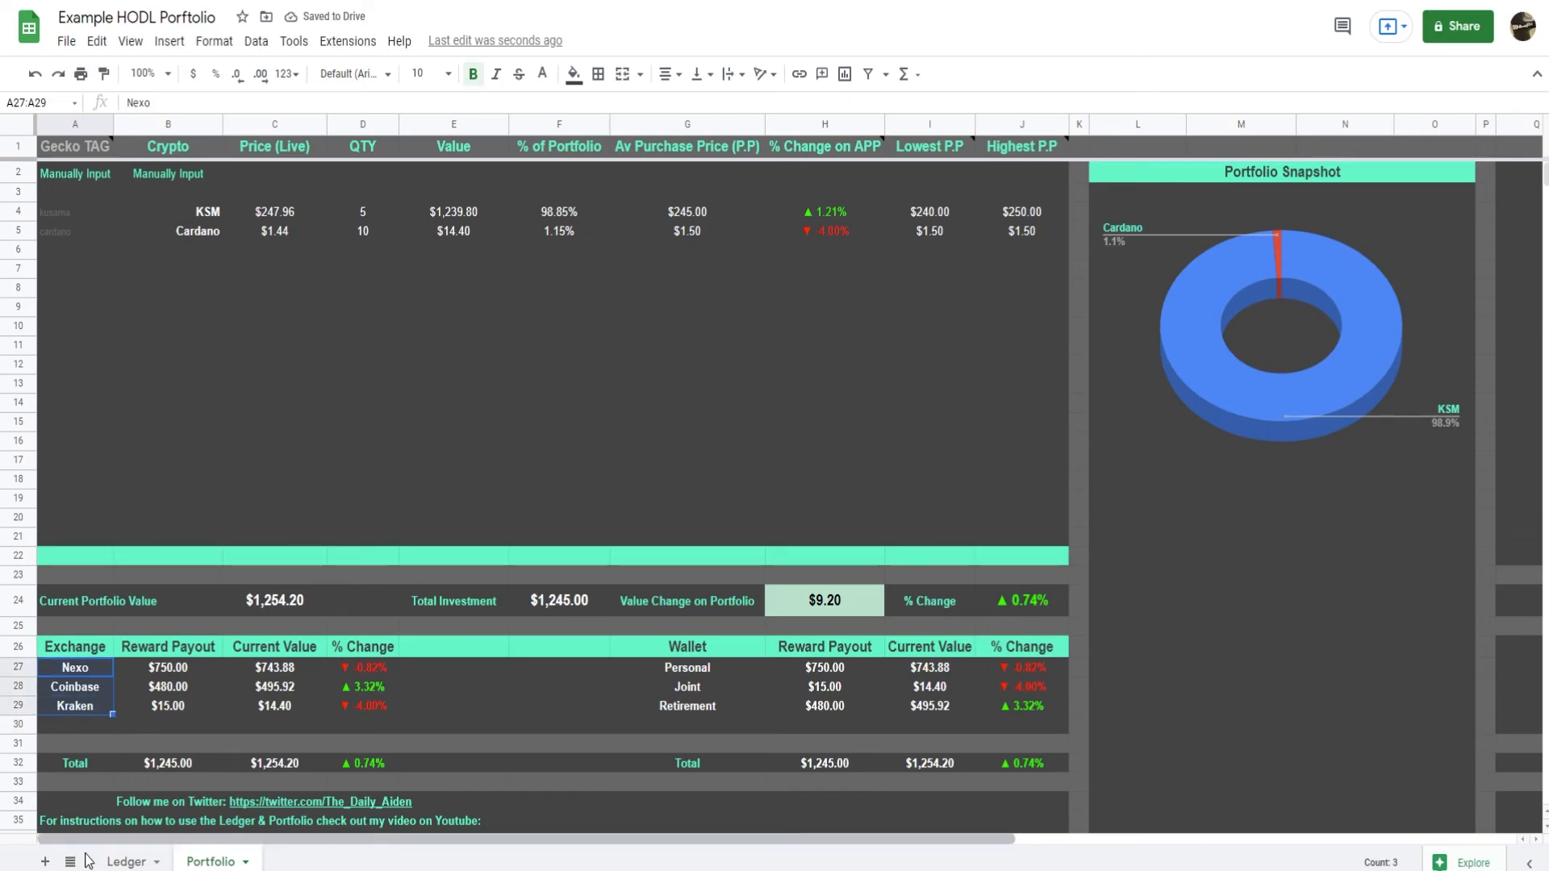
{"action": "left_click", "coordinate": [131, 867]}
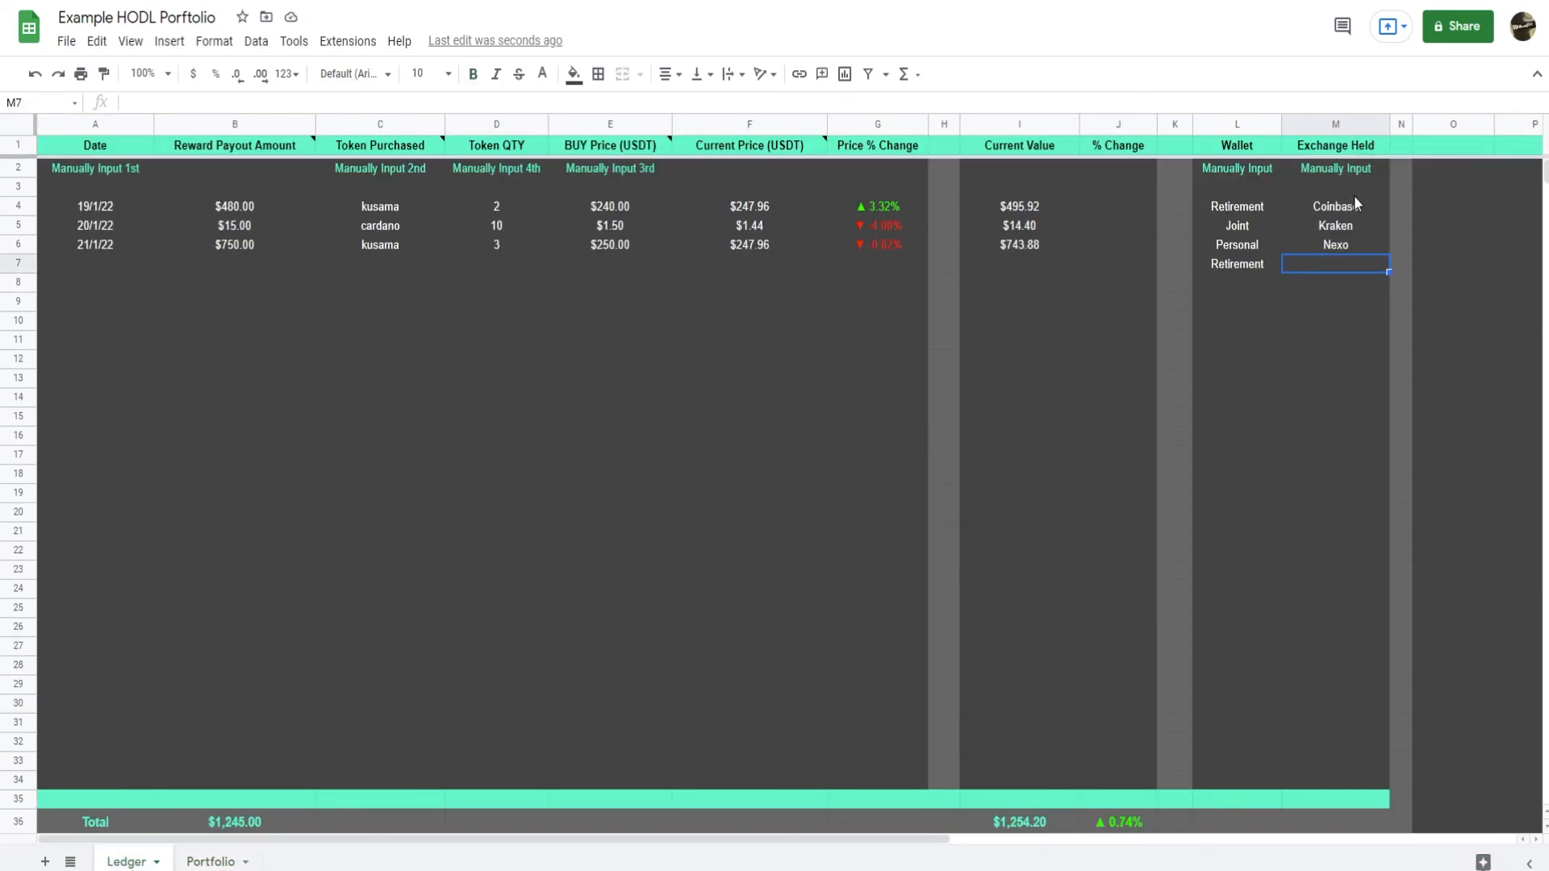
{"action": "left_click_drag", "start_coordinate": [1354, 216], "coordinate": [1349, 399]}
{"action": "left_click", "coordinate": [210, 862]}
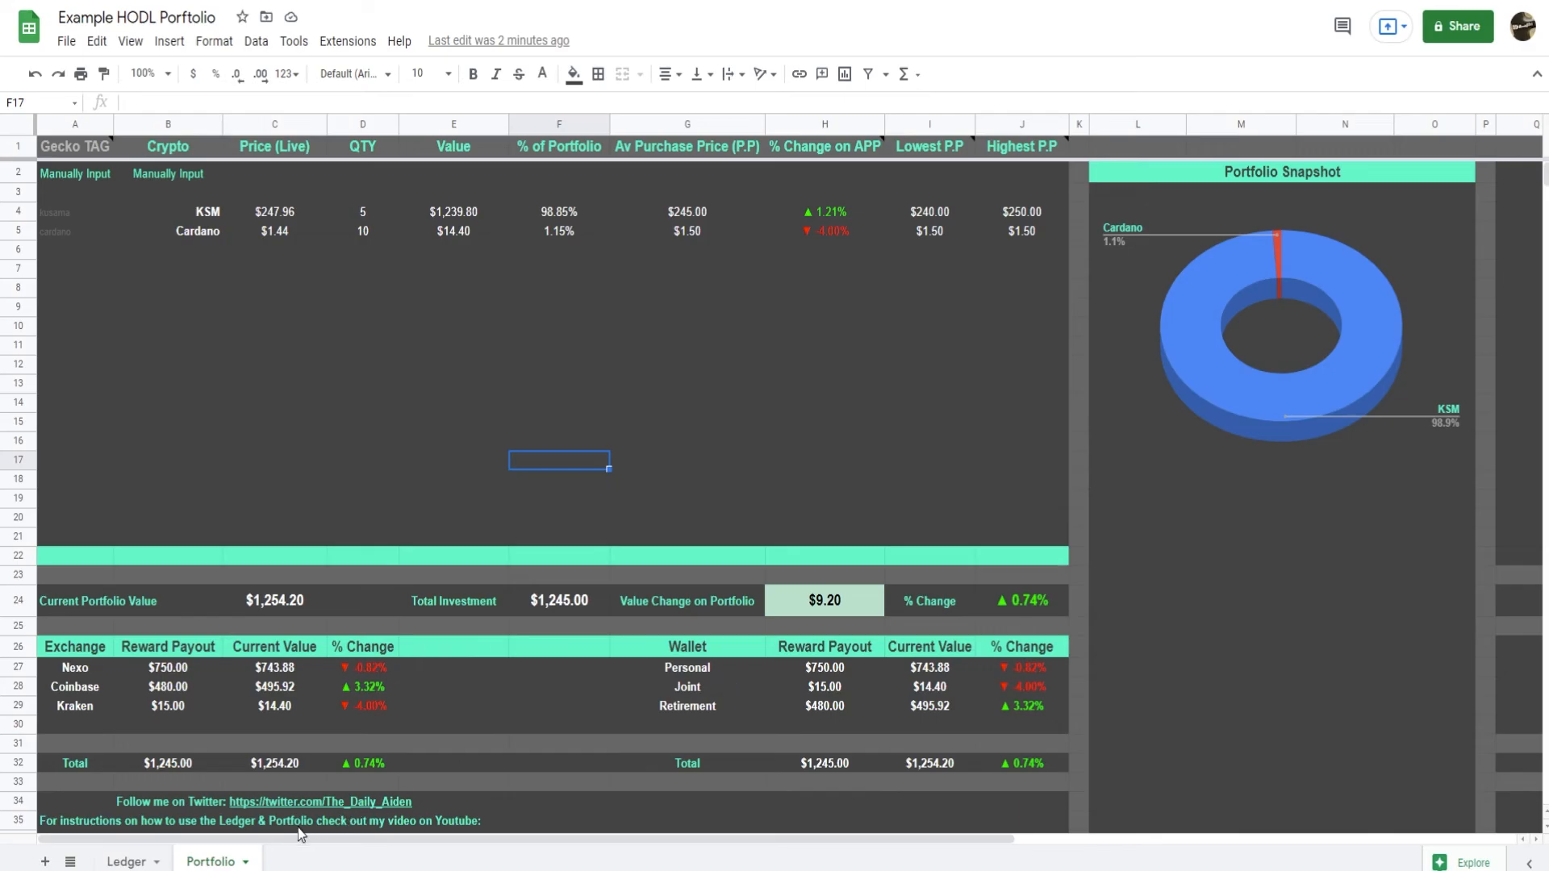
Rename the Wallet column header in Ledger cell L1 to Source.
{"action": "left_click", "coordinate": [129, 862]}
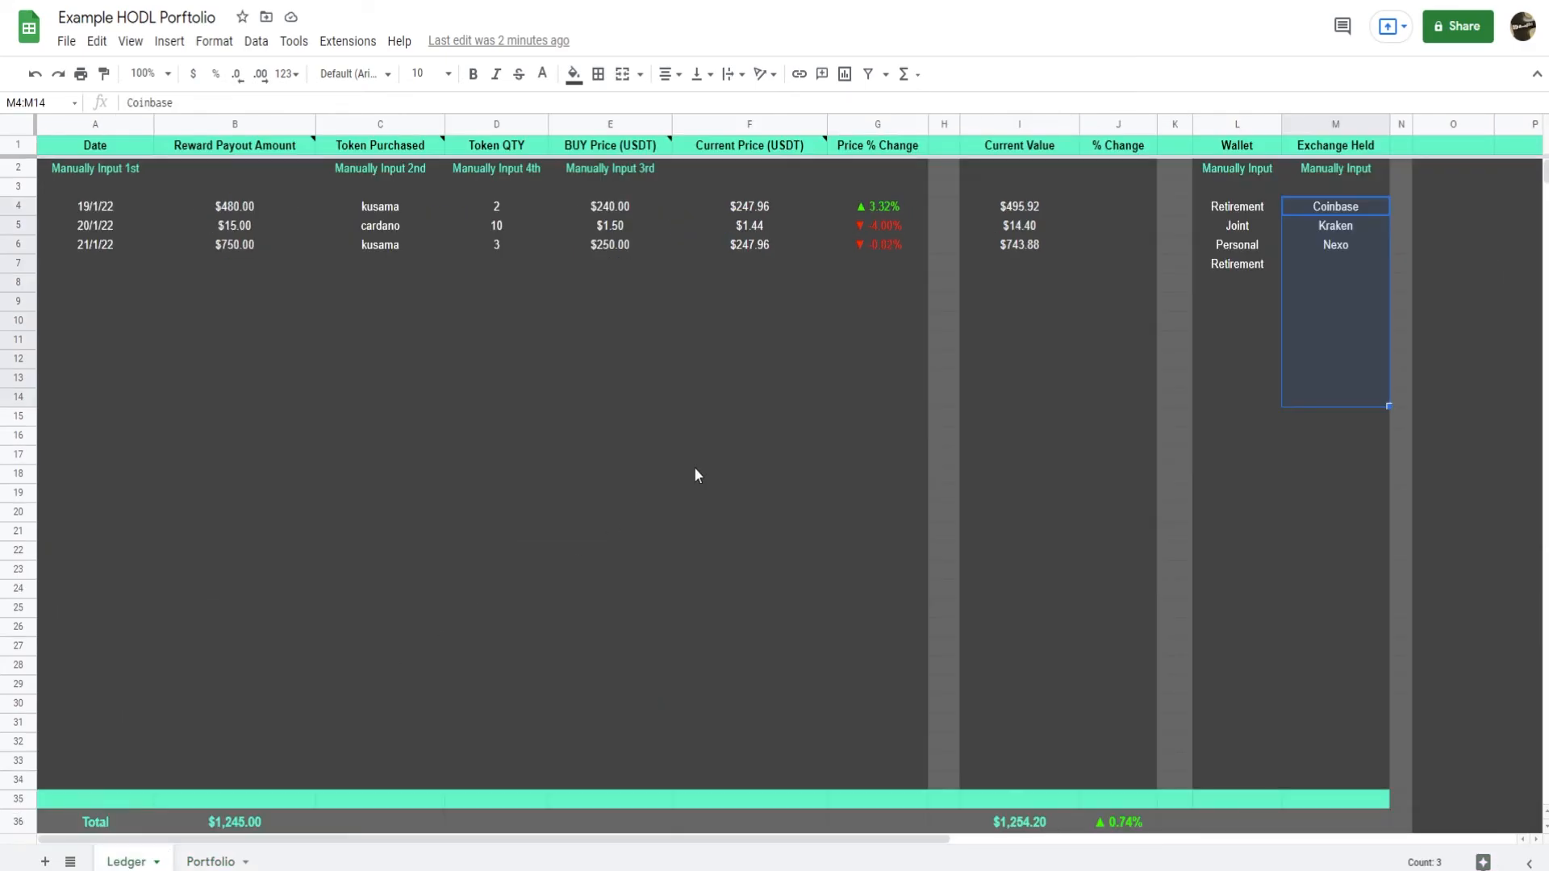
{"action": "left_click", "coordinate": [1263, 150]}
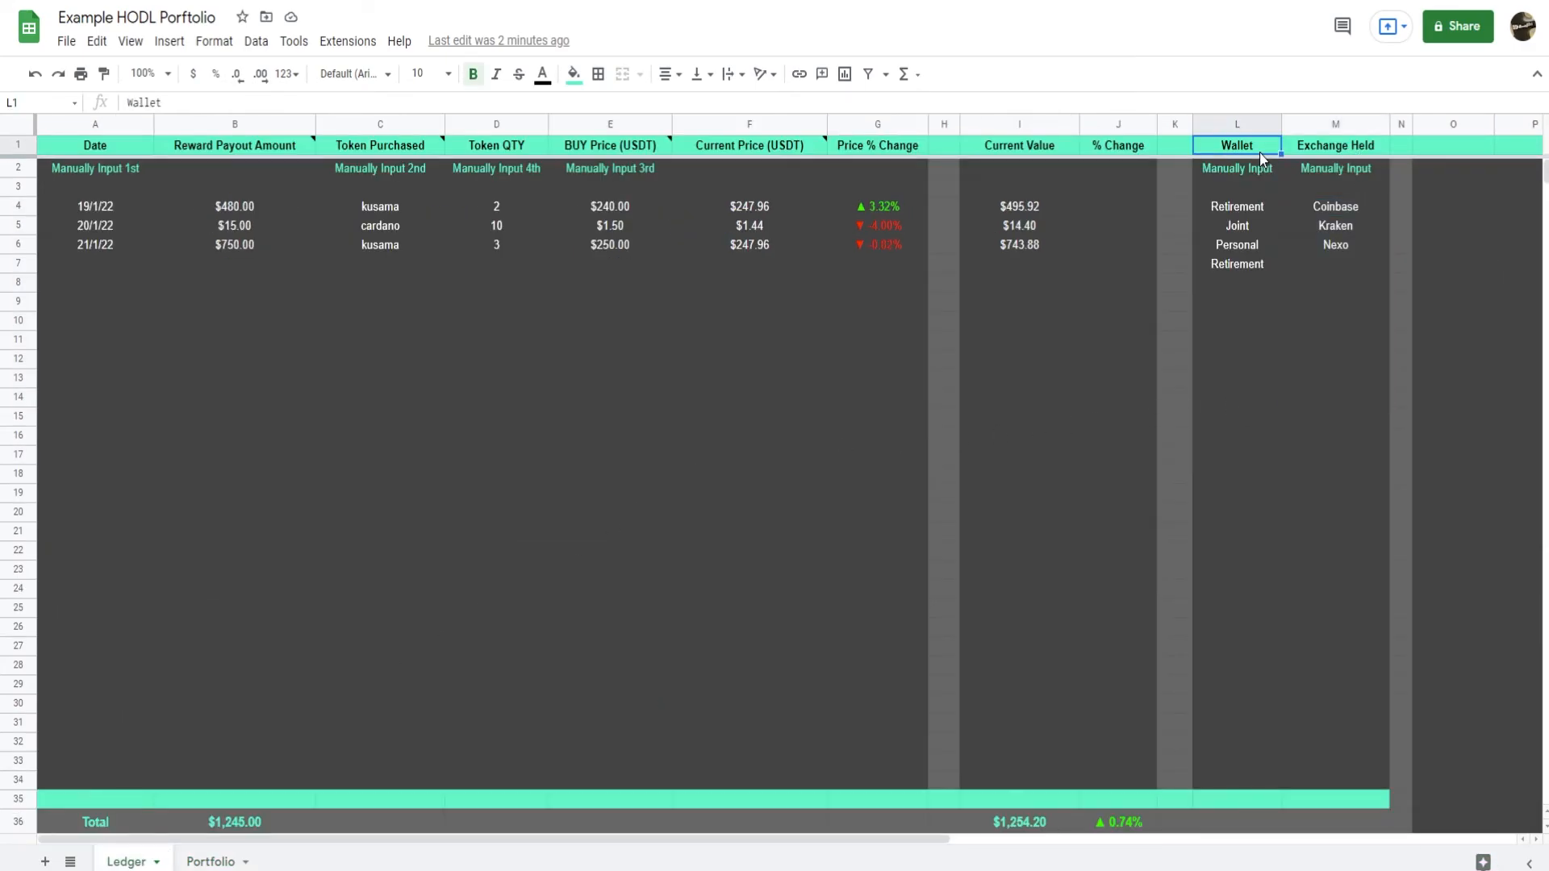
{"action": "type", "text": "Source"}
{"action": "key", "text": "Return"}
Enter Discord, Telegram and Twitter as the sources in Ledger cells L4 to L6 and clear the Retirement entry in L7.
{"action": "key", "text": "Down"}
{"action": "key", "text": "Down"}
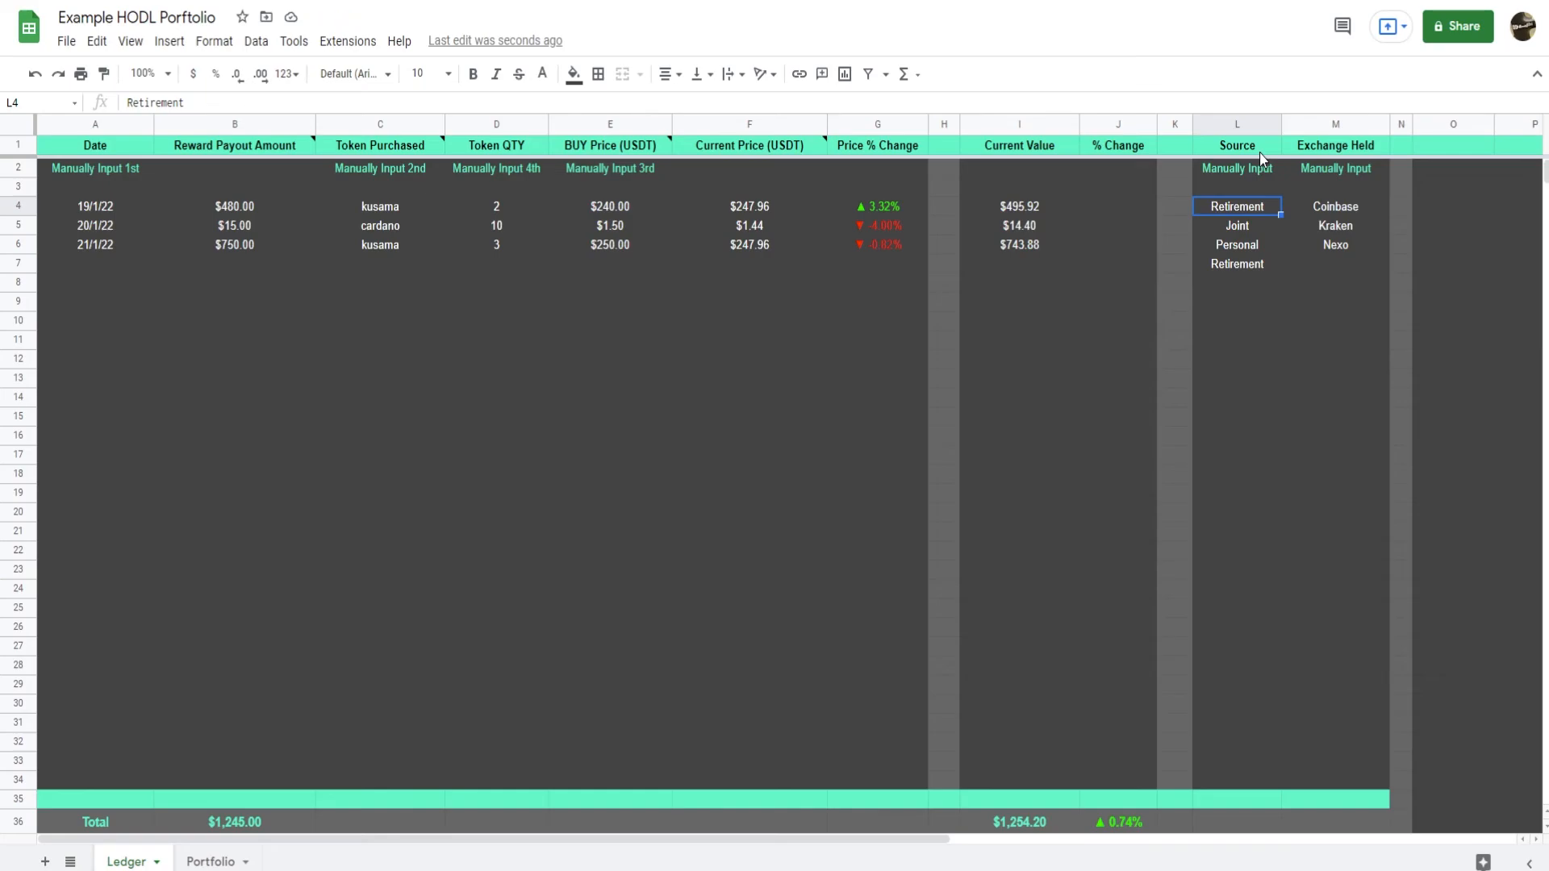
{"action": "type", "text": "Discord"}
{"action": "key", "text": "Return"}
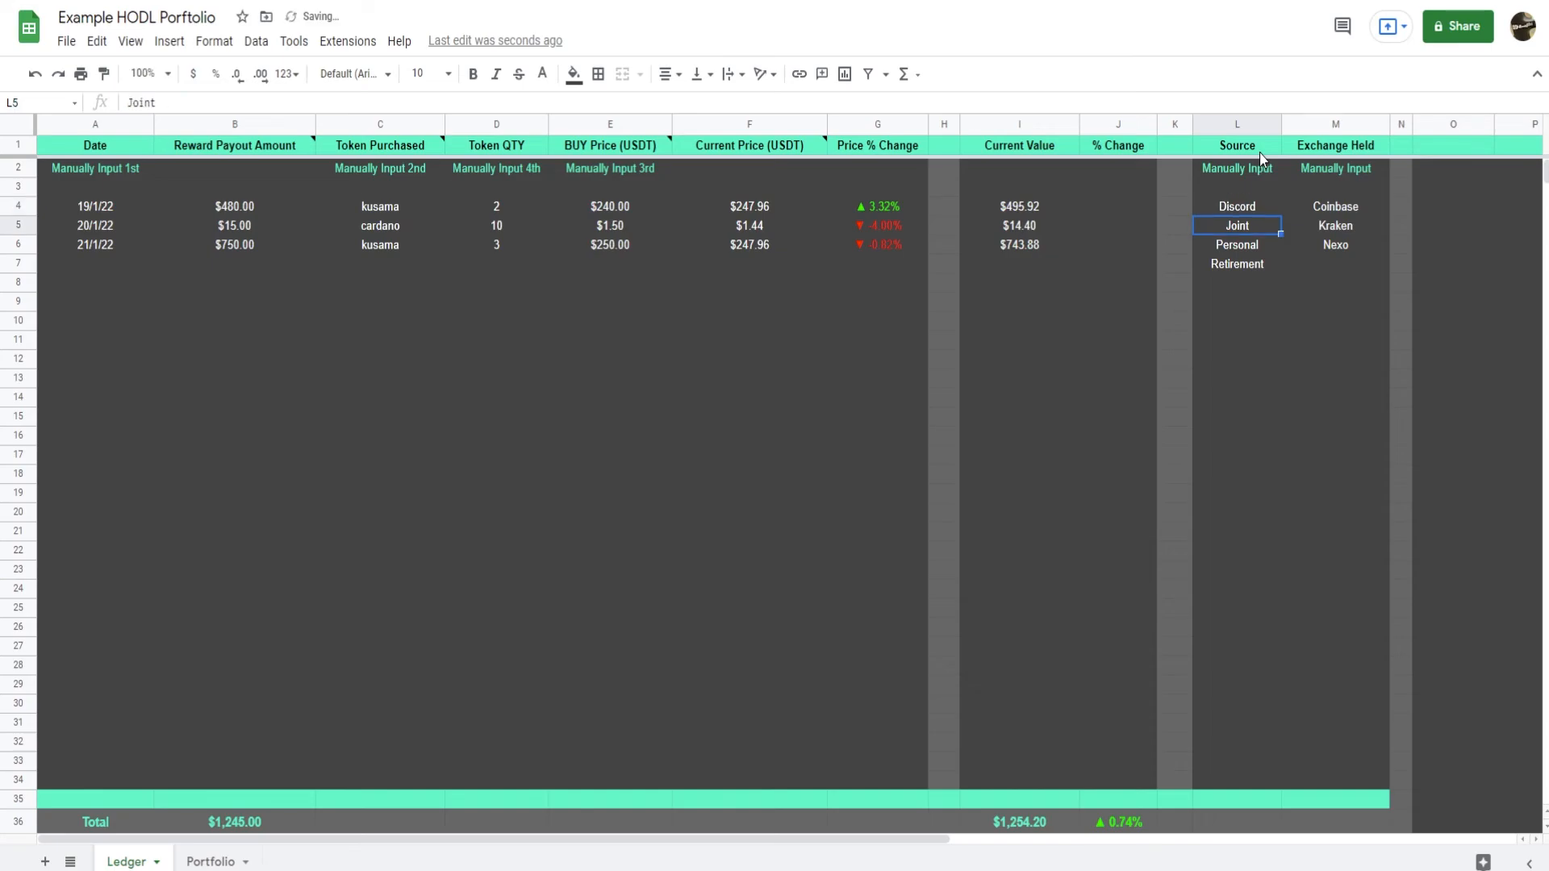
{"action": "type", "text": "Telegram"}
{"action": "key", "text": "Return"}
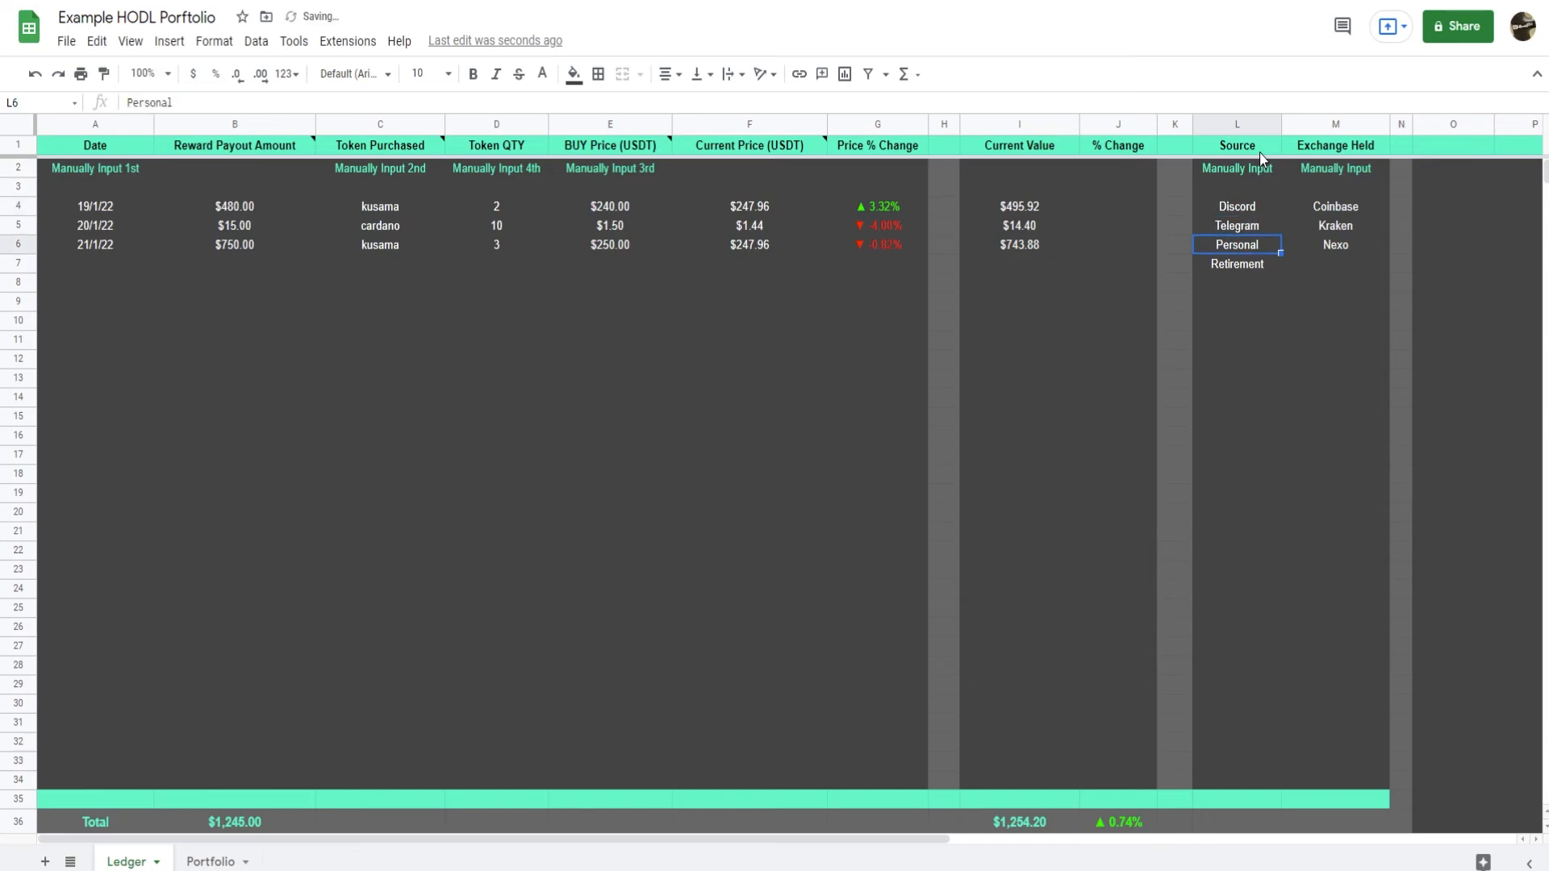
{"action": "type", "text": "Twitter"}
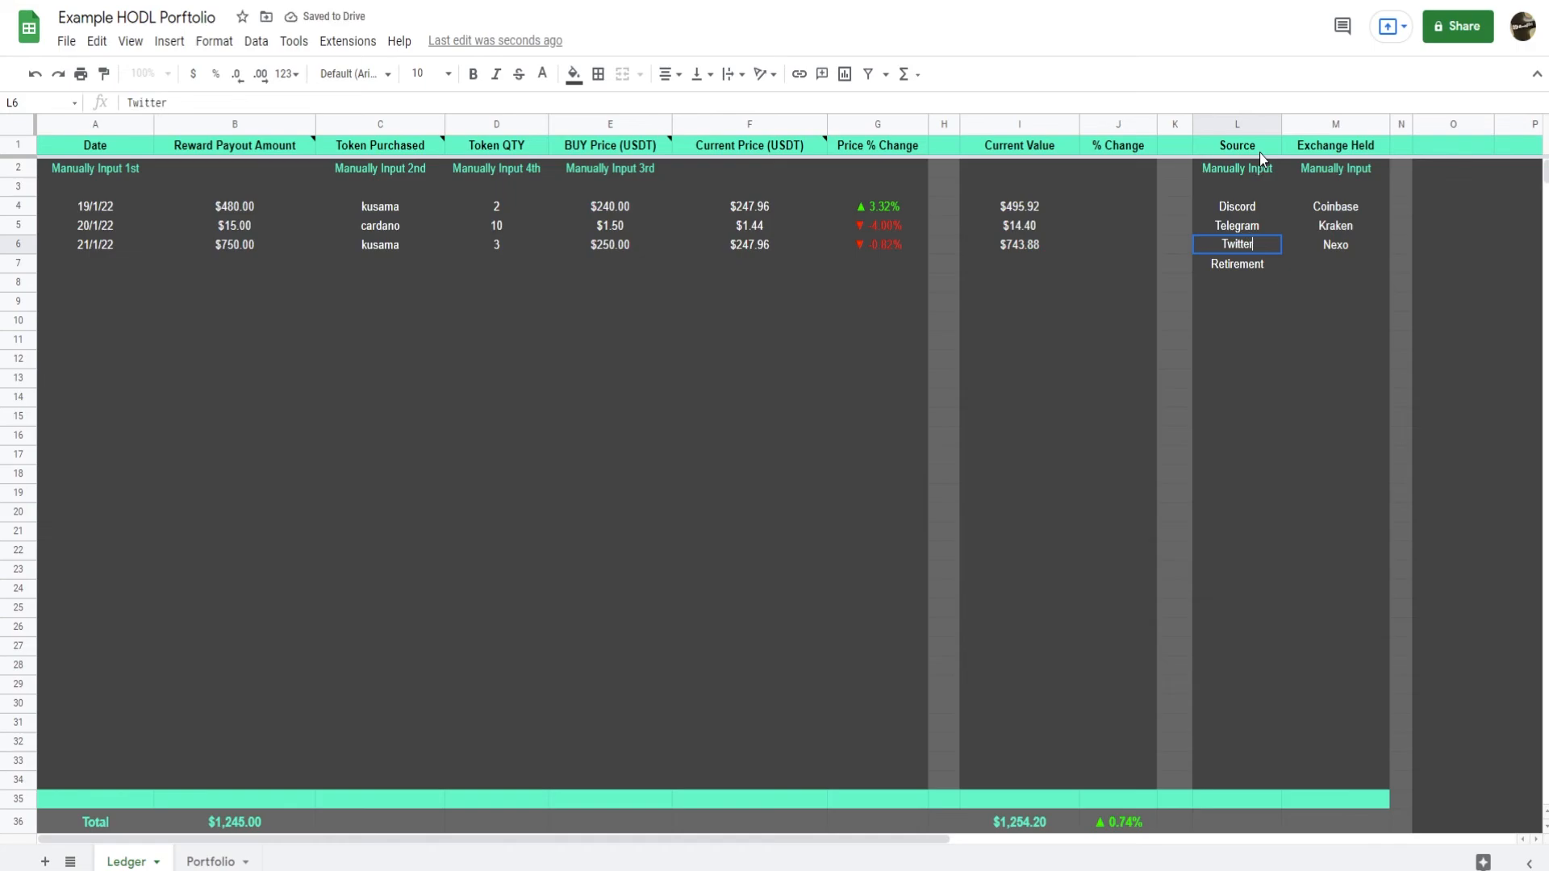
{"action": "key", "text": "Return"}
{"action": "key", "text": "Delete"}
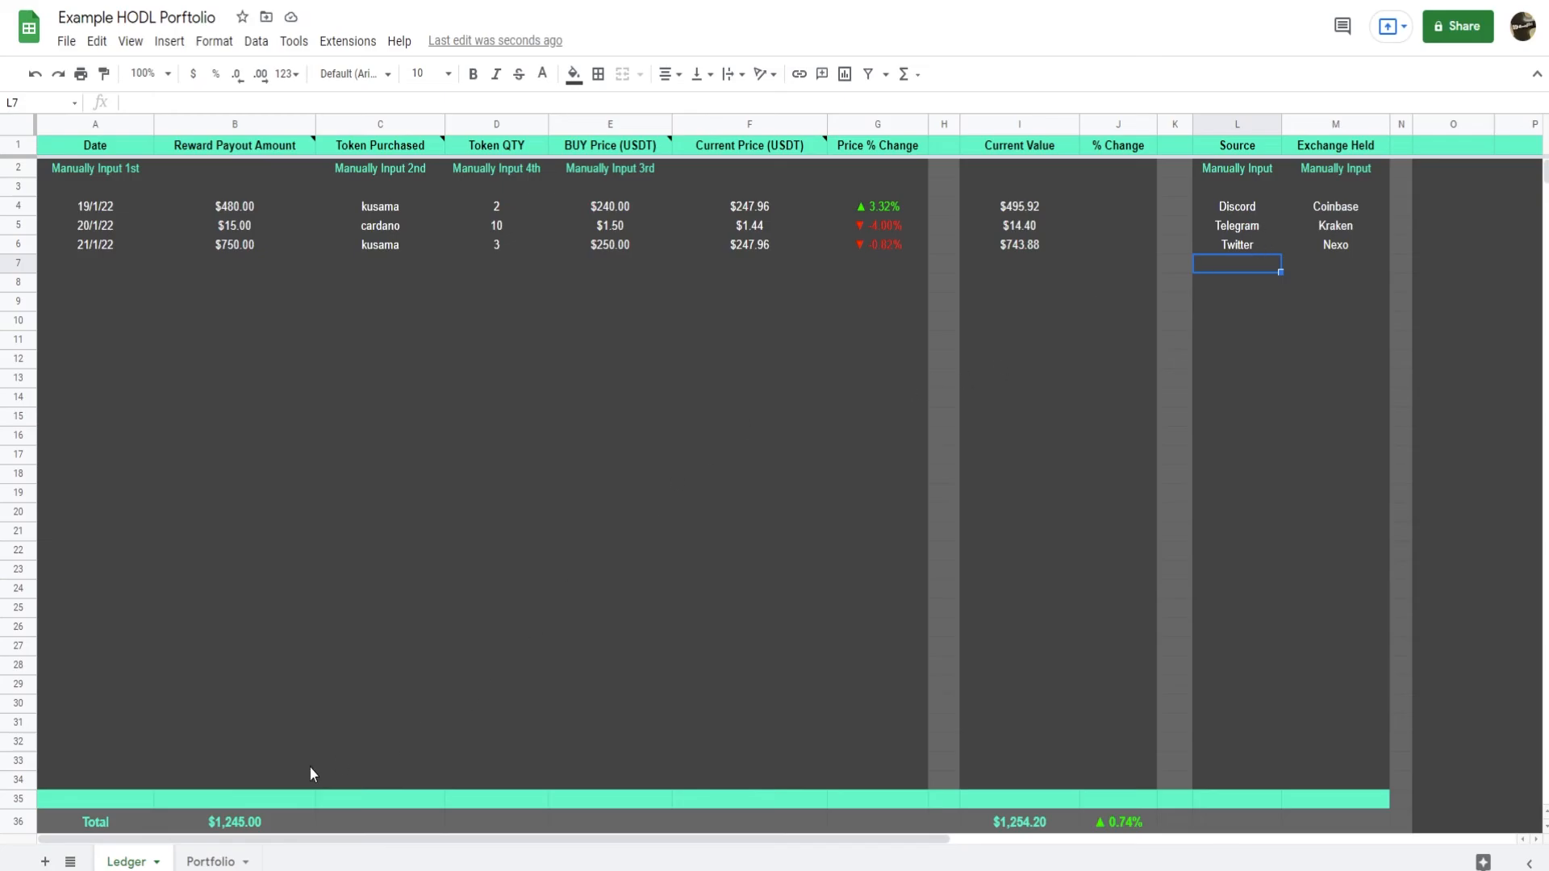
Replace the wallet names in Portfolio cells G27 to G29 with Twitter, Telegram and Discord and check the Twitter row's figures.
{"action": "left_click", "coordinate": [216, 862]}
{"action": "left_click", "coordinate": [727, 668]}
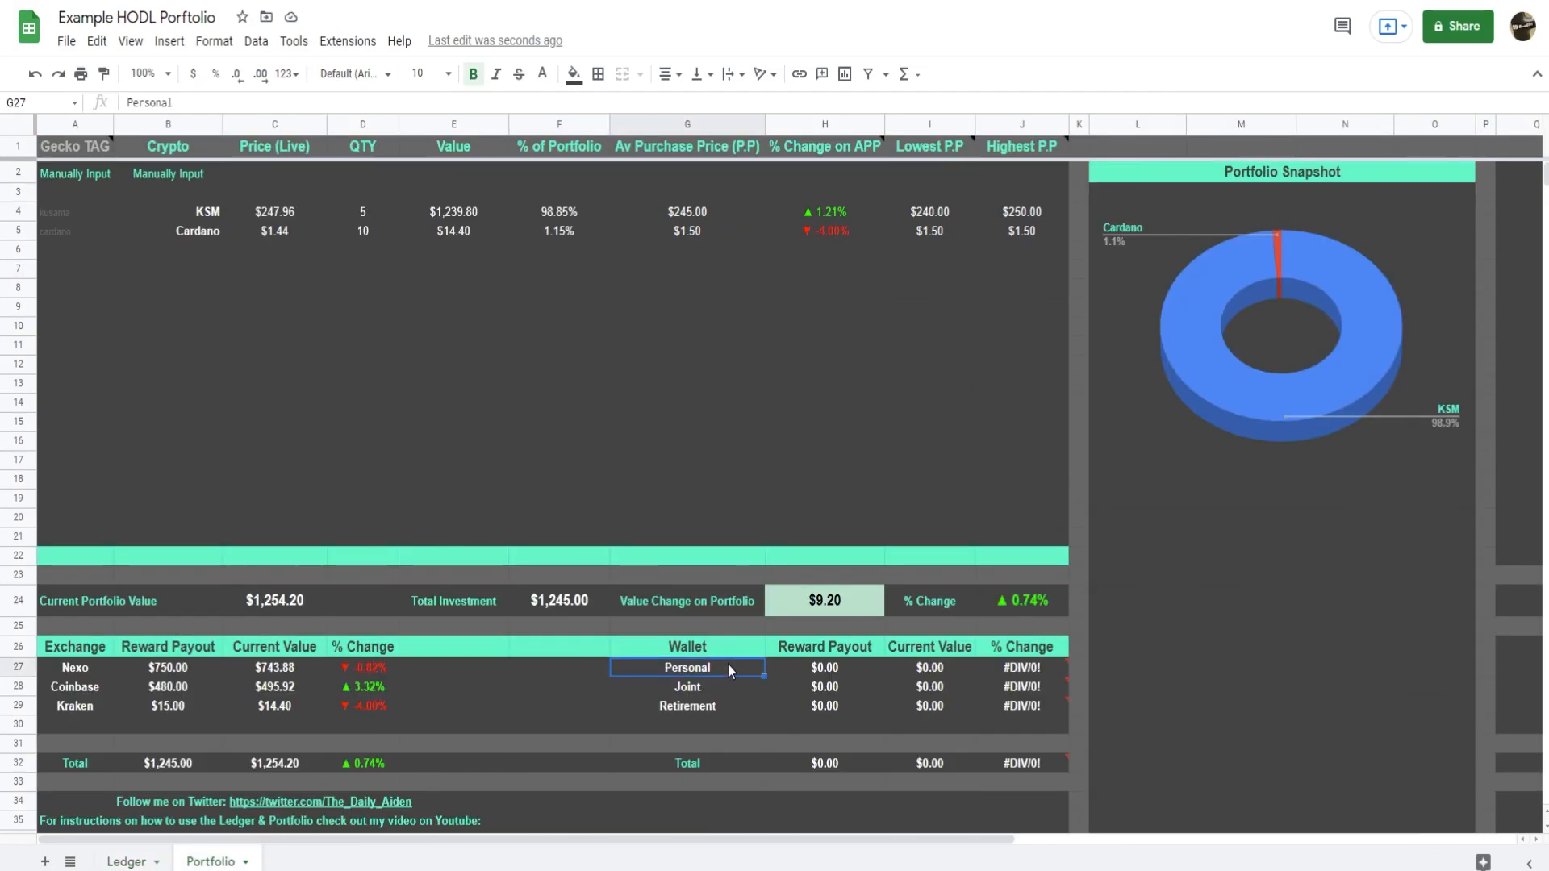
{"action": "type", "text": "Twitter"}
{"action": "key", "text": "Return"}
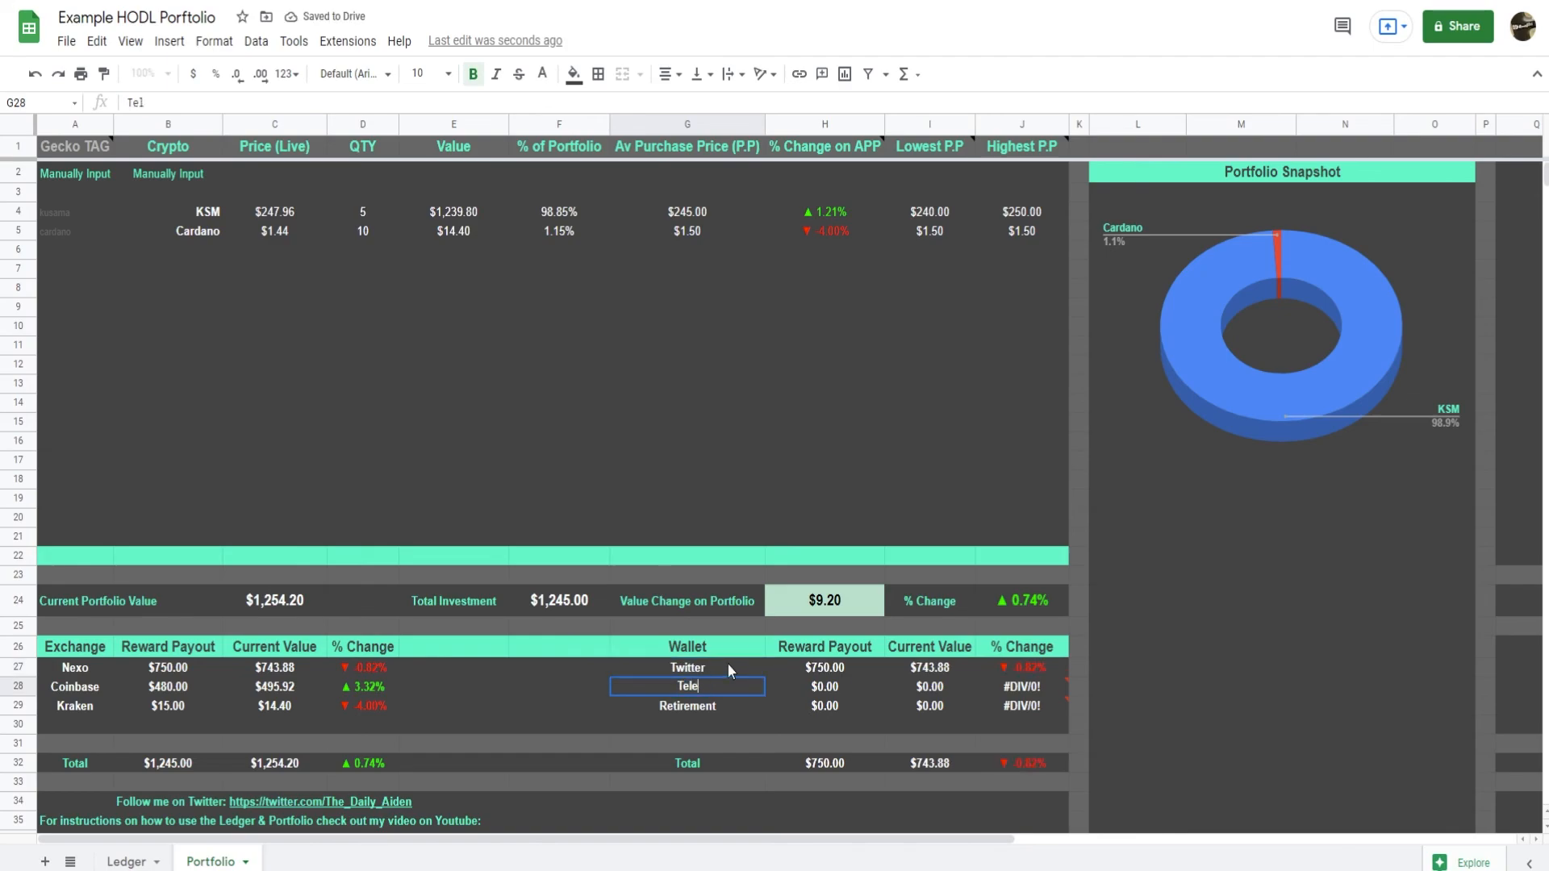
{"action": "type", "text": "Telegram"}
{"action": "key", "text": "Return"}
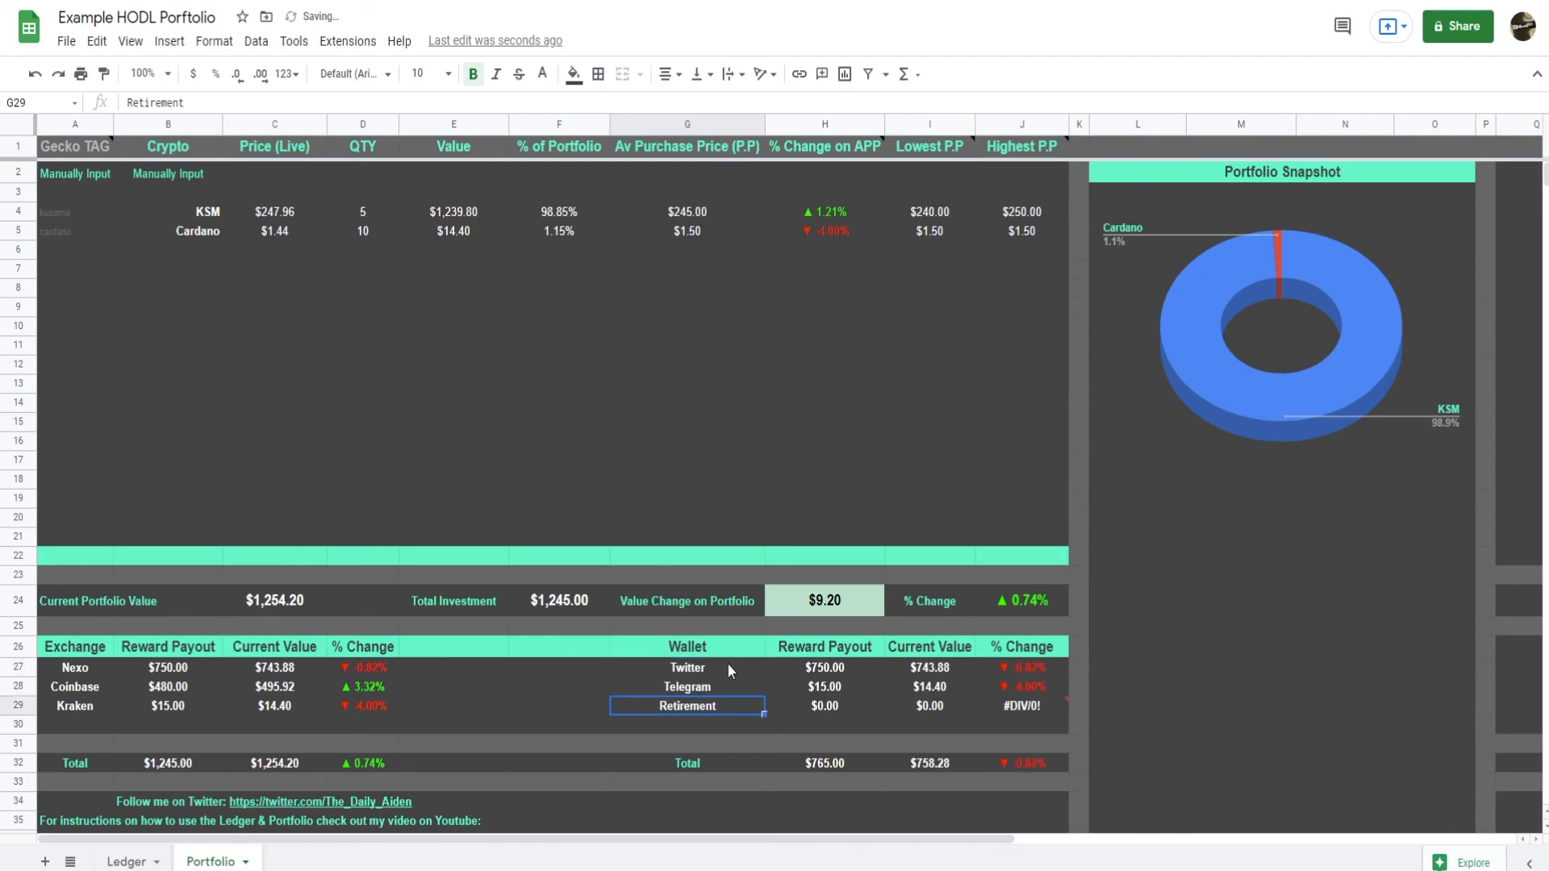
{"action": "type", "text": "Discord"}
{"action": "key", "text": "Return"}
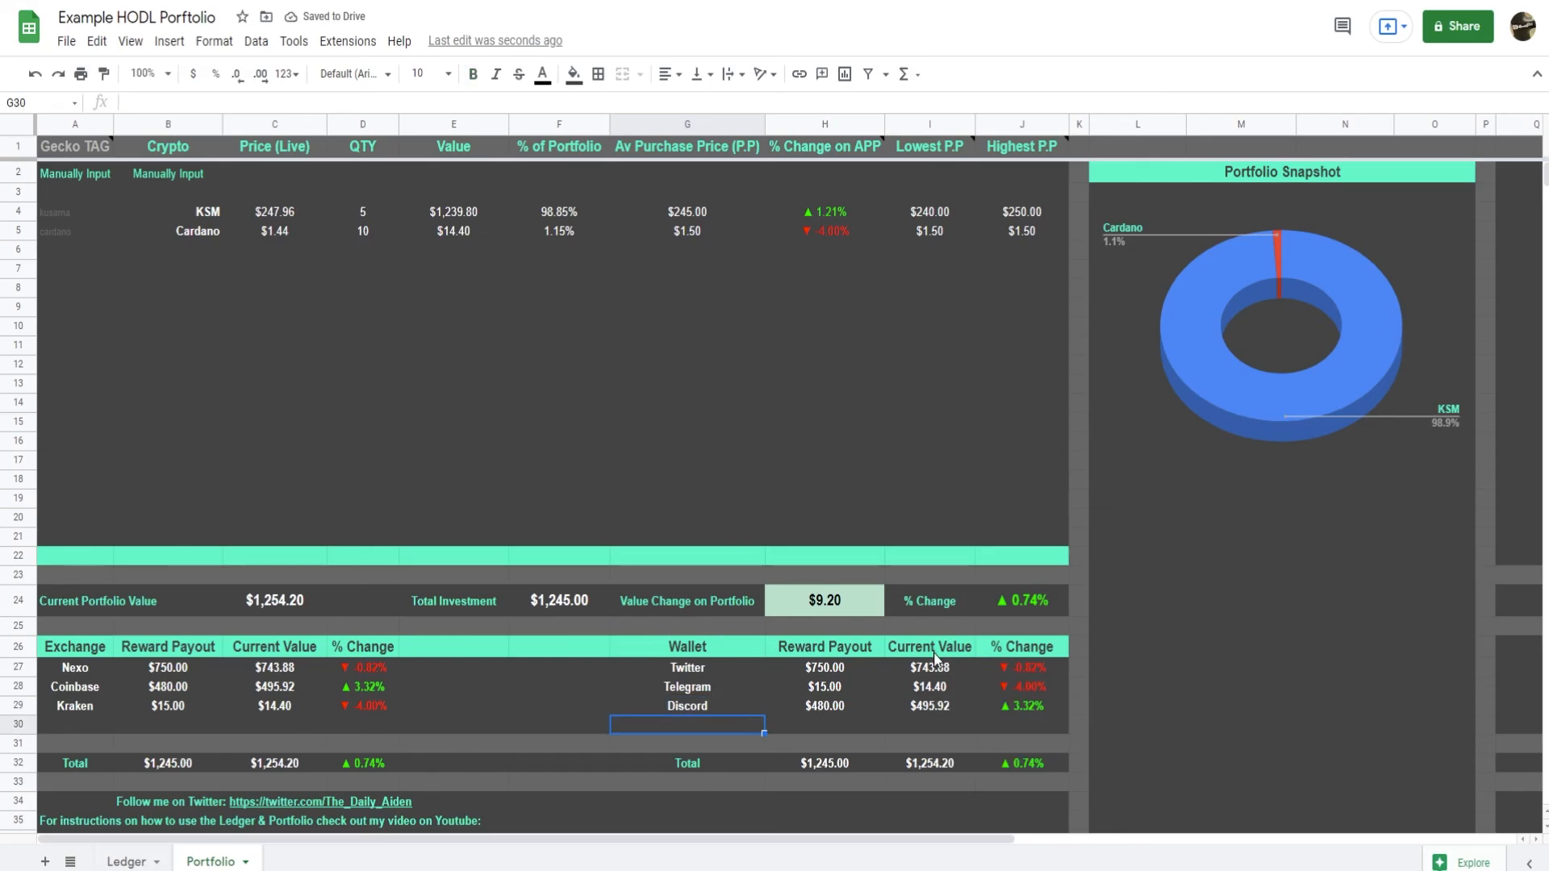
{"action": "left_click_drag", "start_coordinate": [705, 676], "coordinate": [1021, 670]}
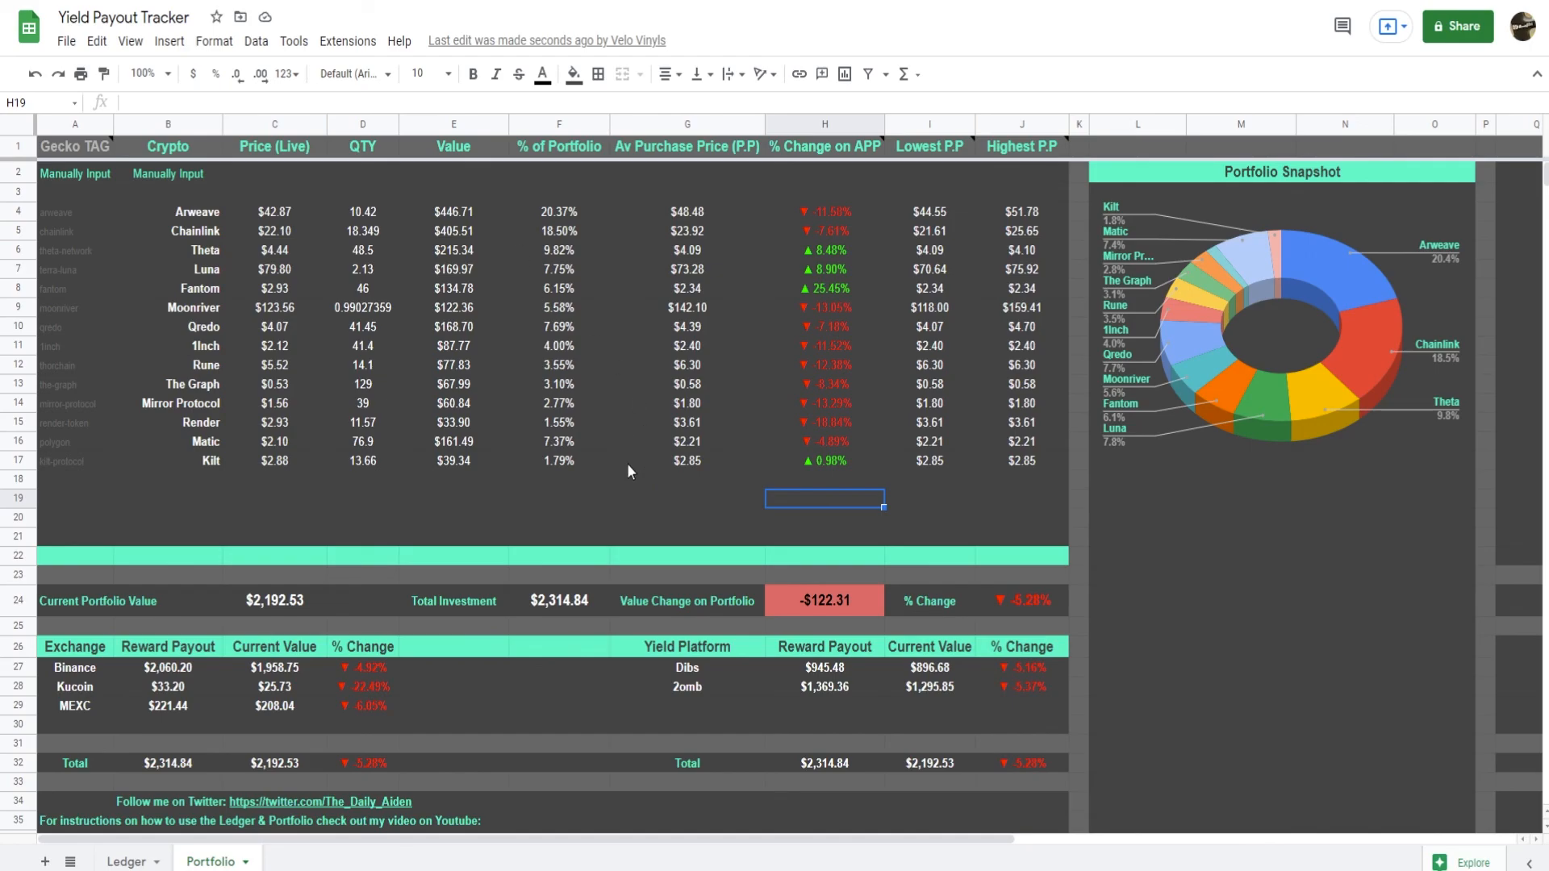
Review the purchase entries on the Ledger sheet of the Yield Payout Tracker spreadsheet.
{"action": "left_click", "coordinate": [129, 862]}
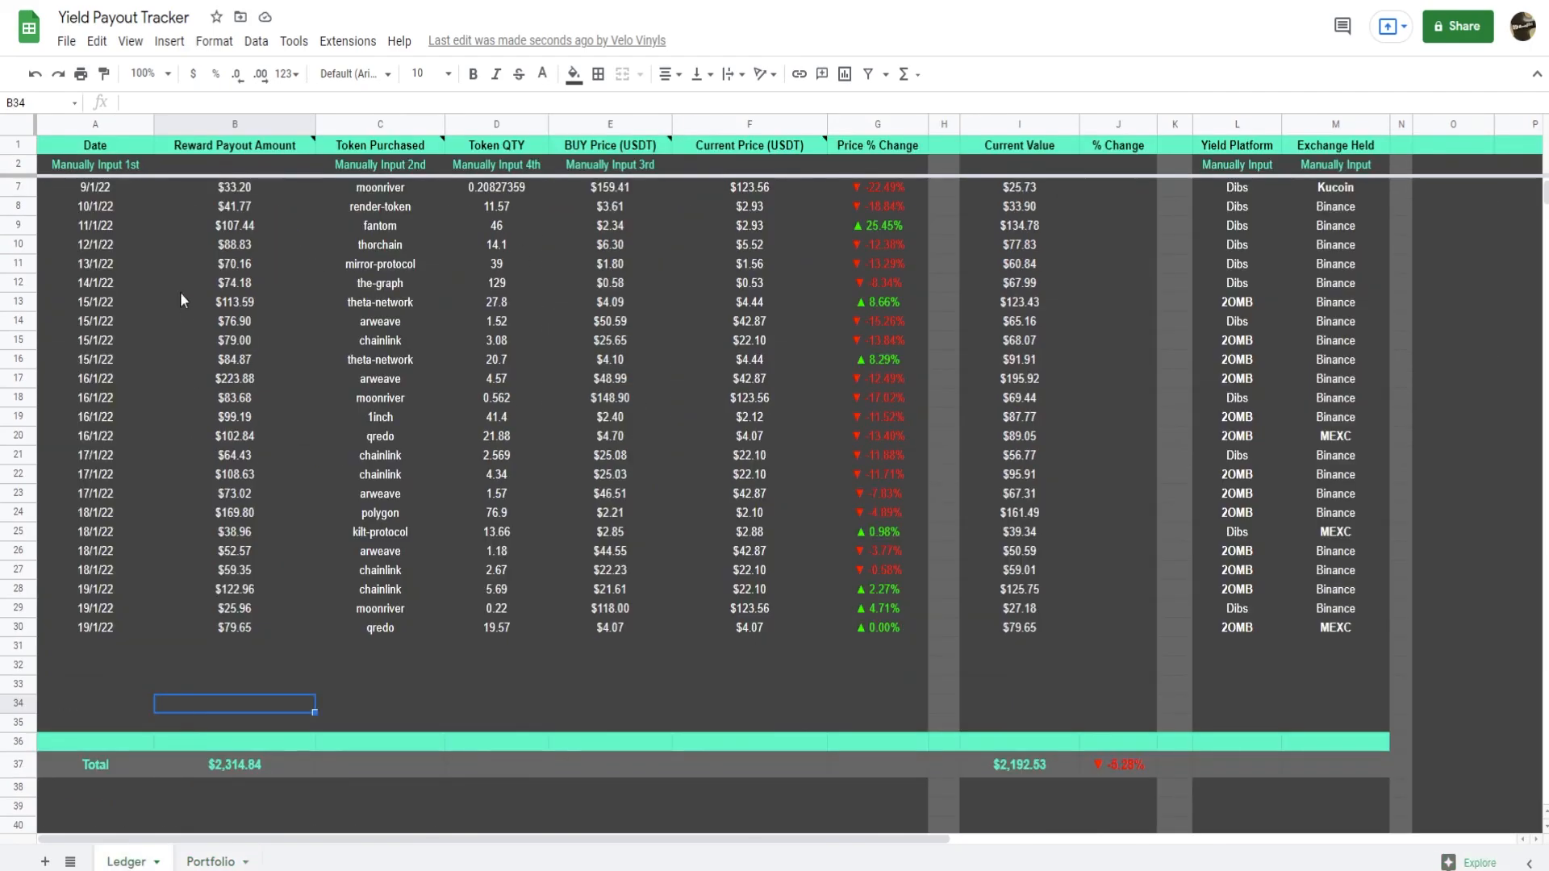